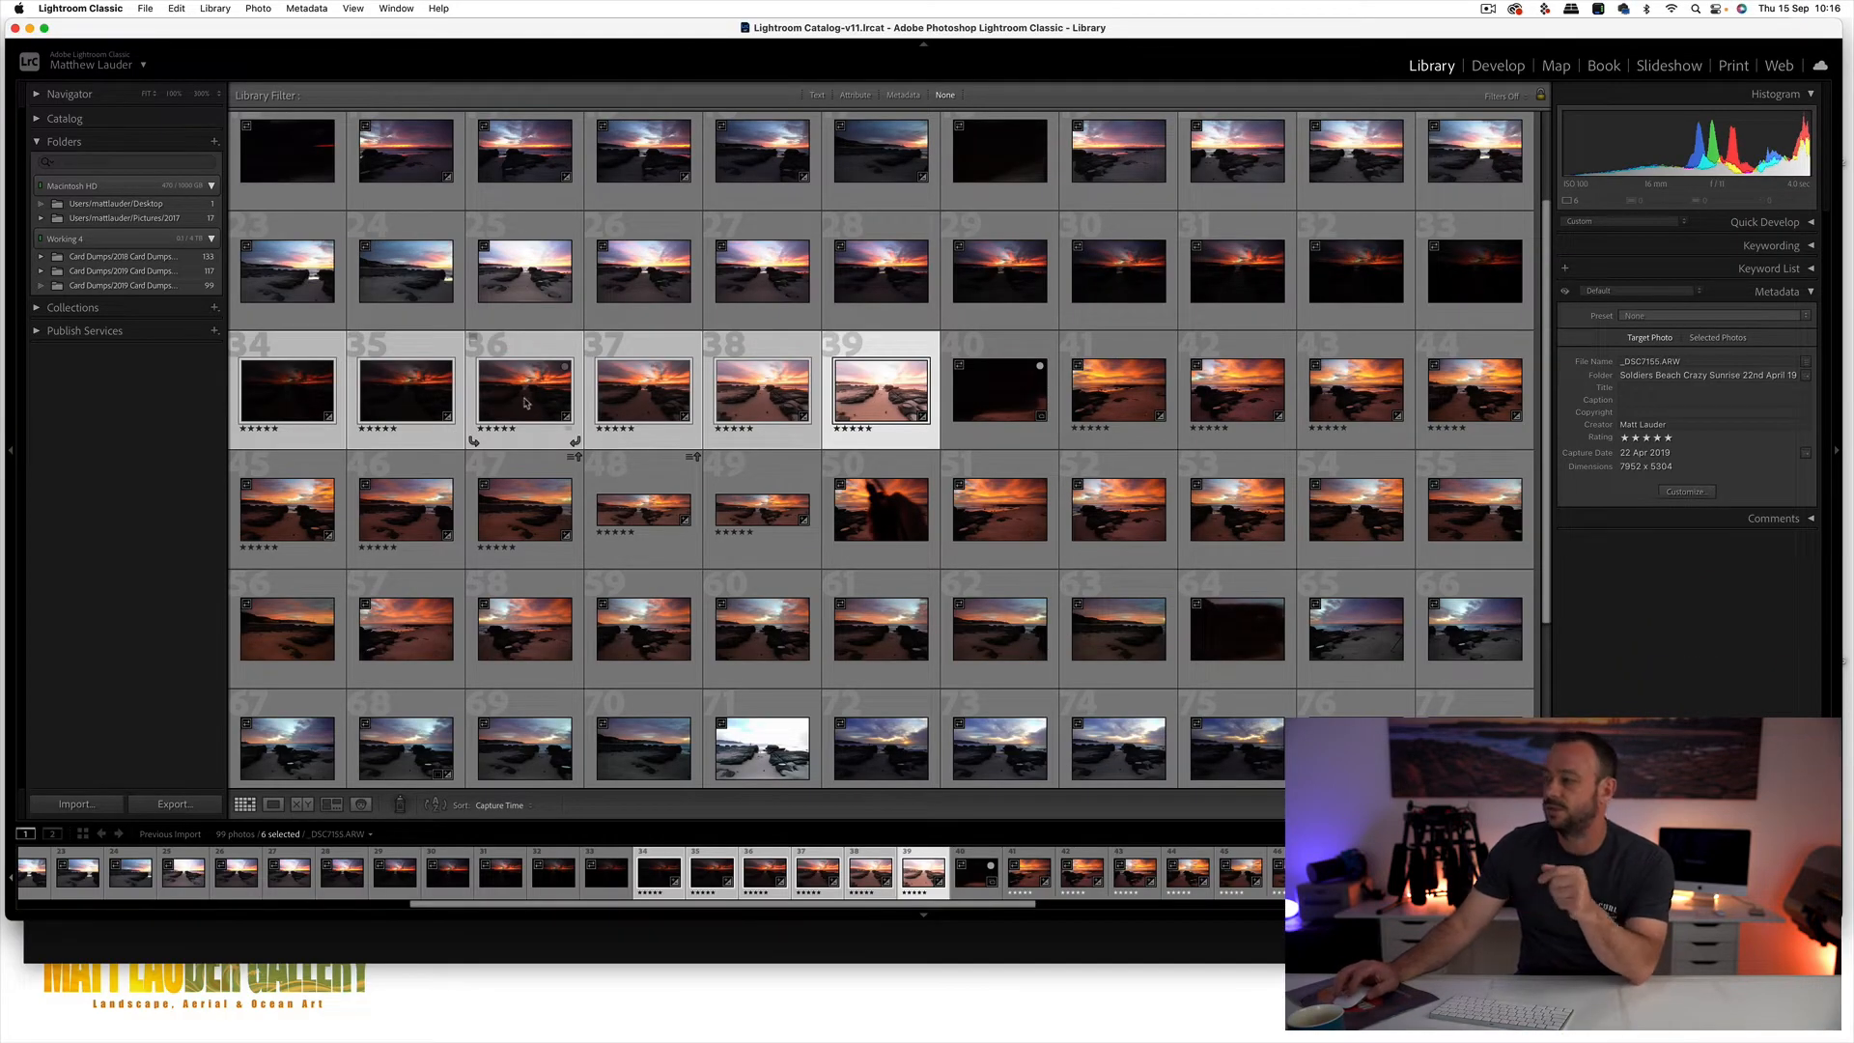
- Make photo 37 active within the six selected exposures, switch to Develop, and start an HDR photo merge of the six
left_click(594, 437)
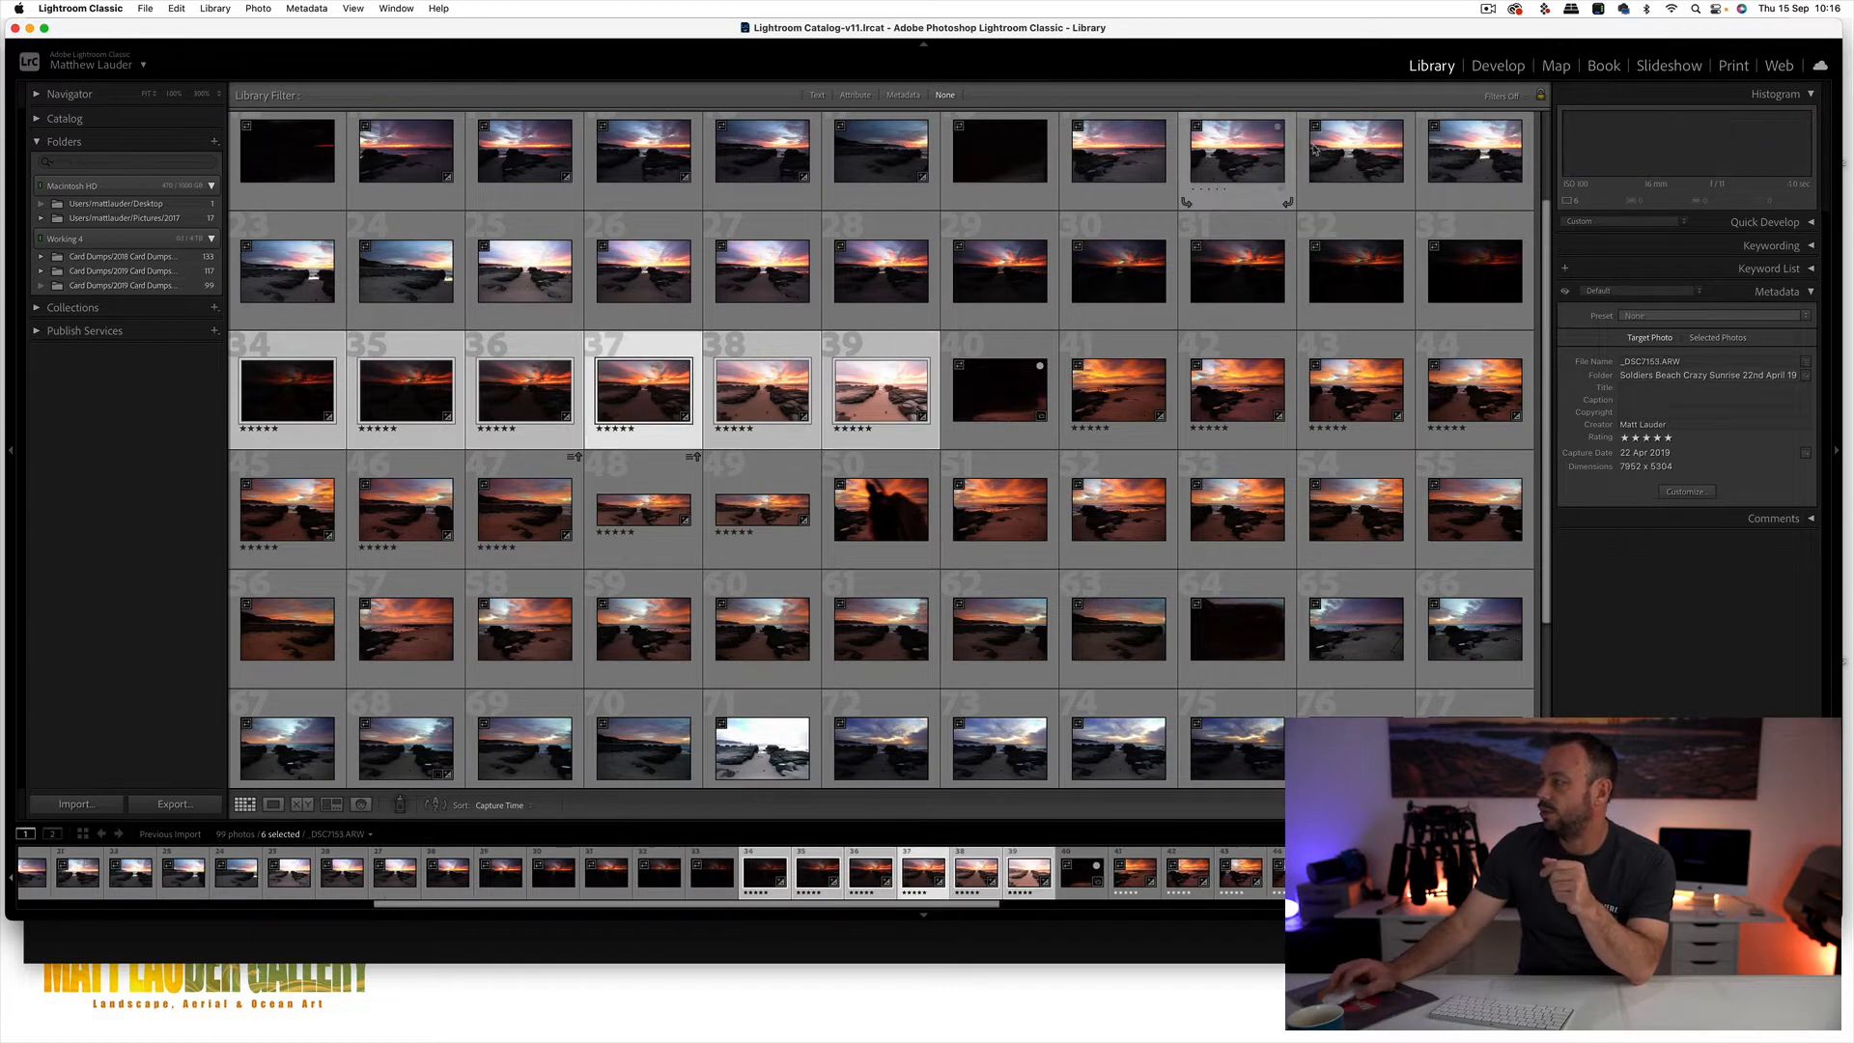
key("d")
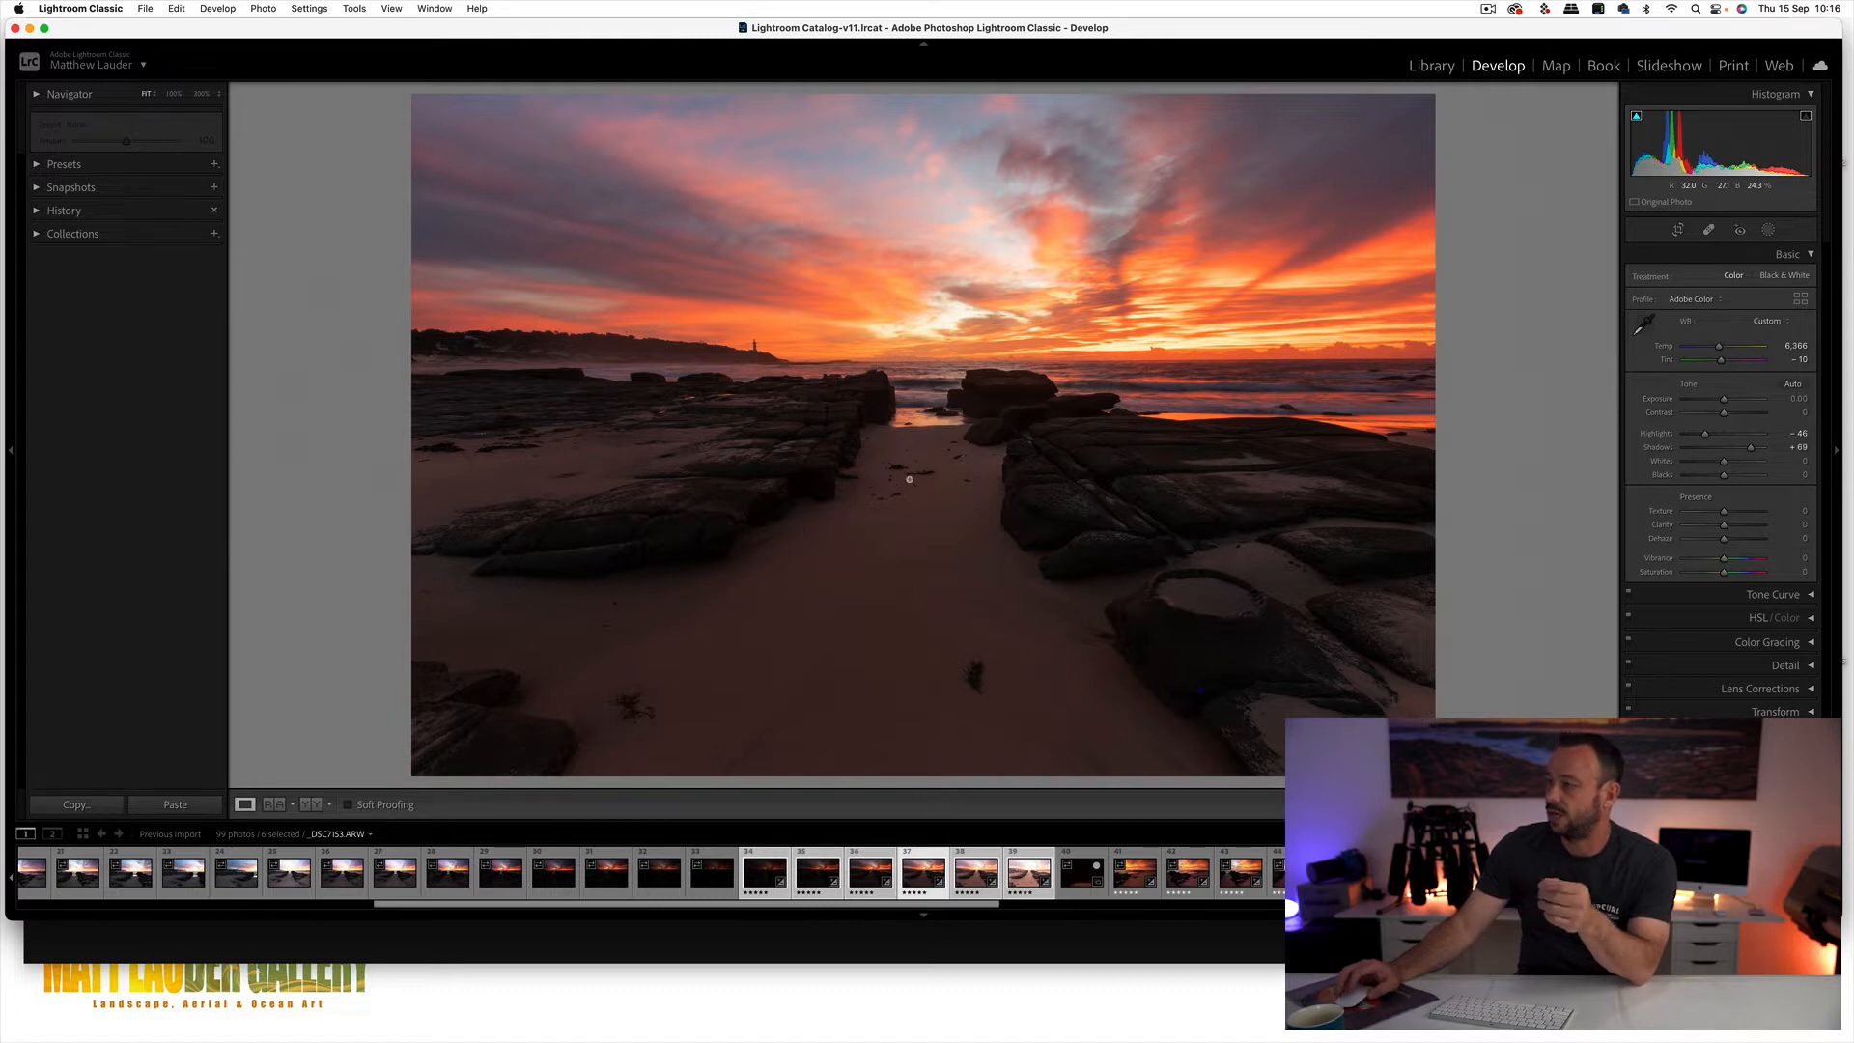
right_click(921, 870)
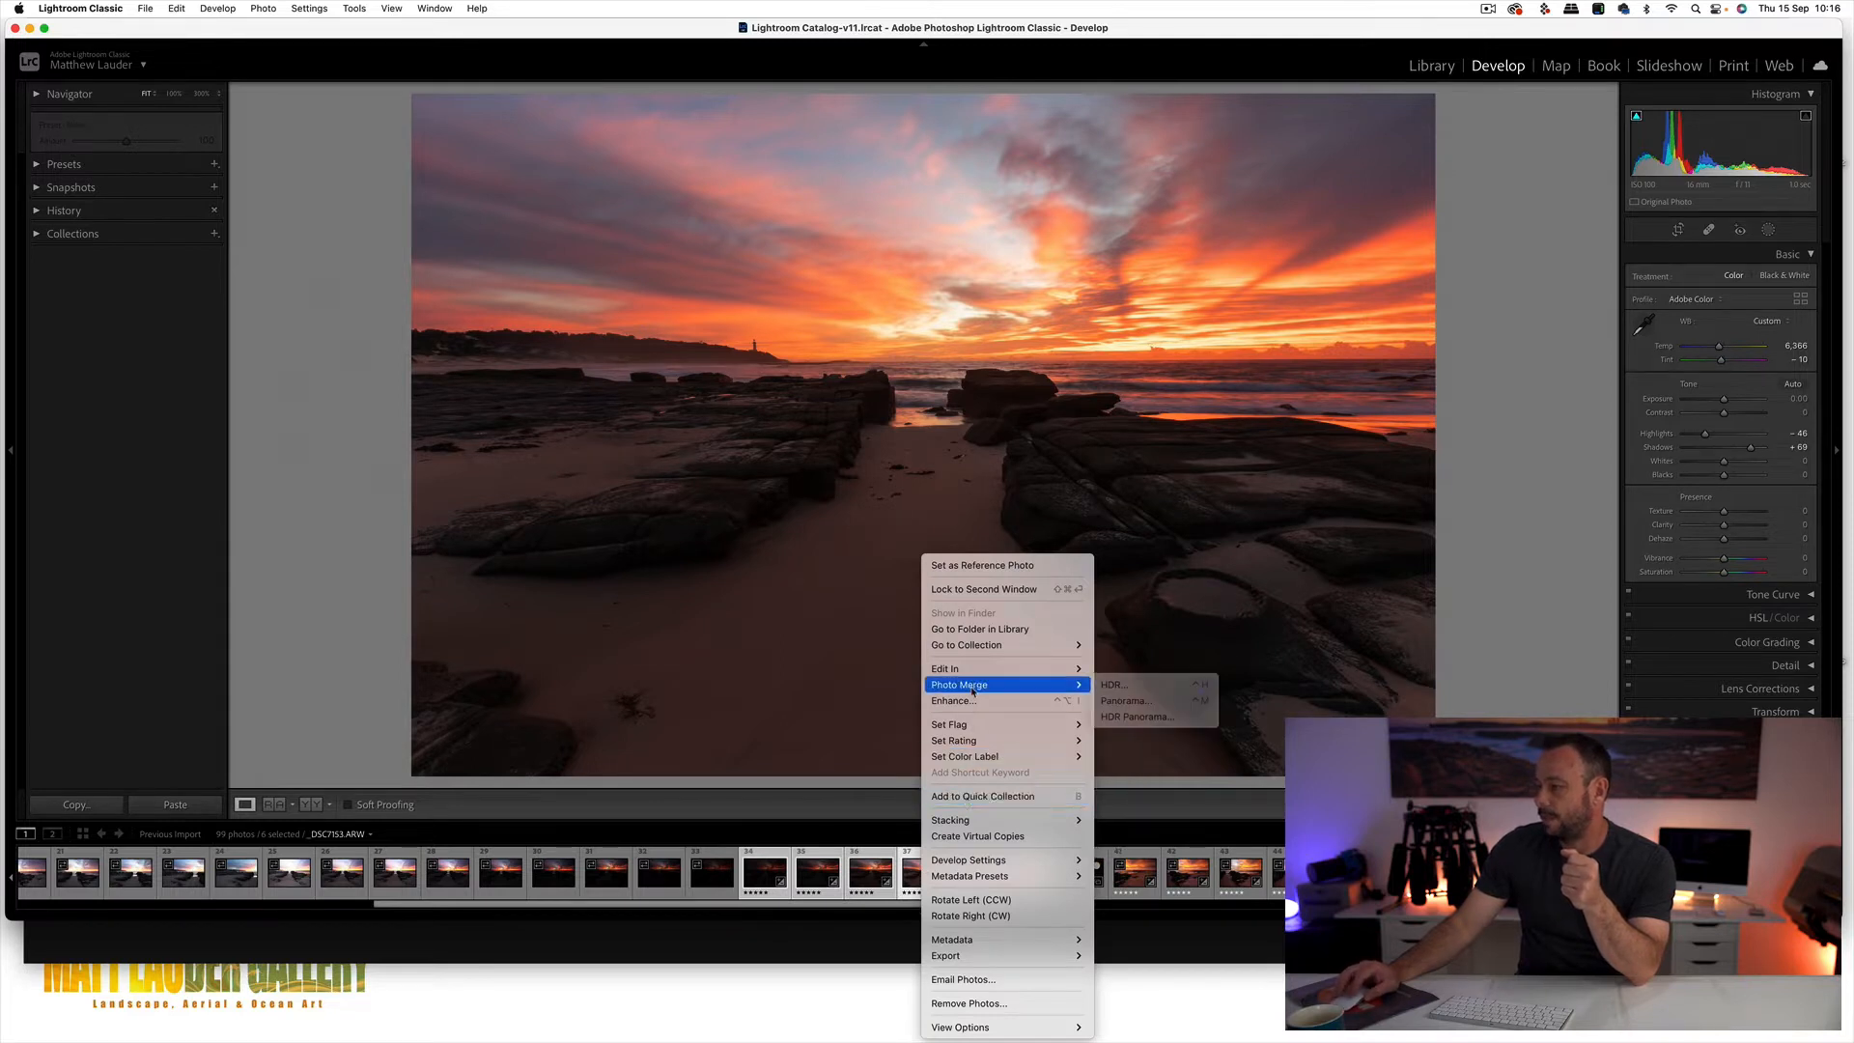
left_click(1115, 687)
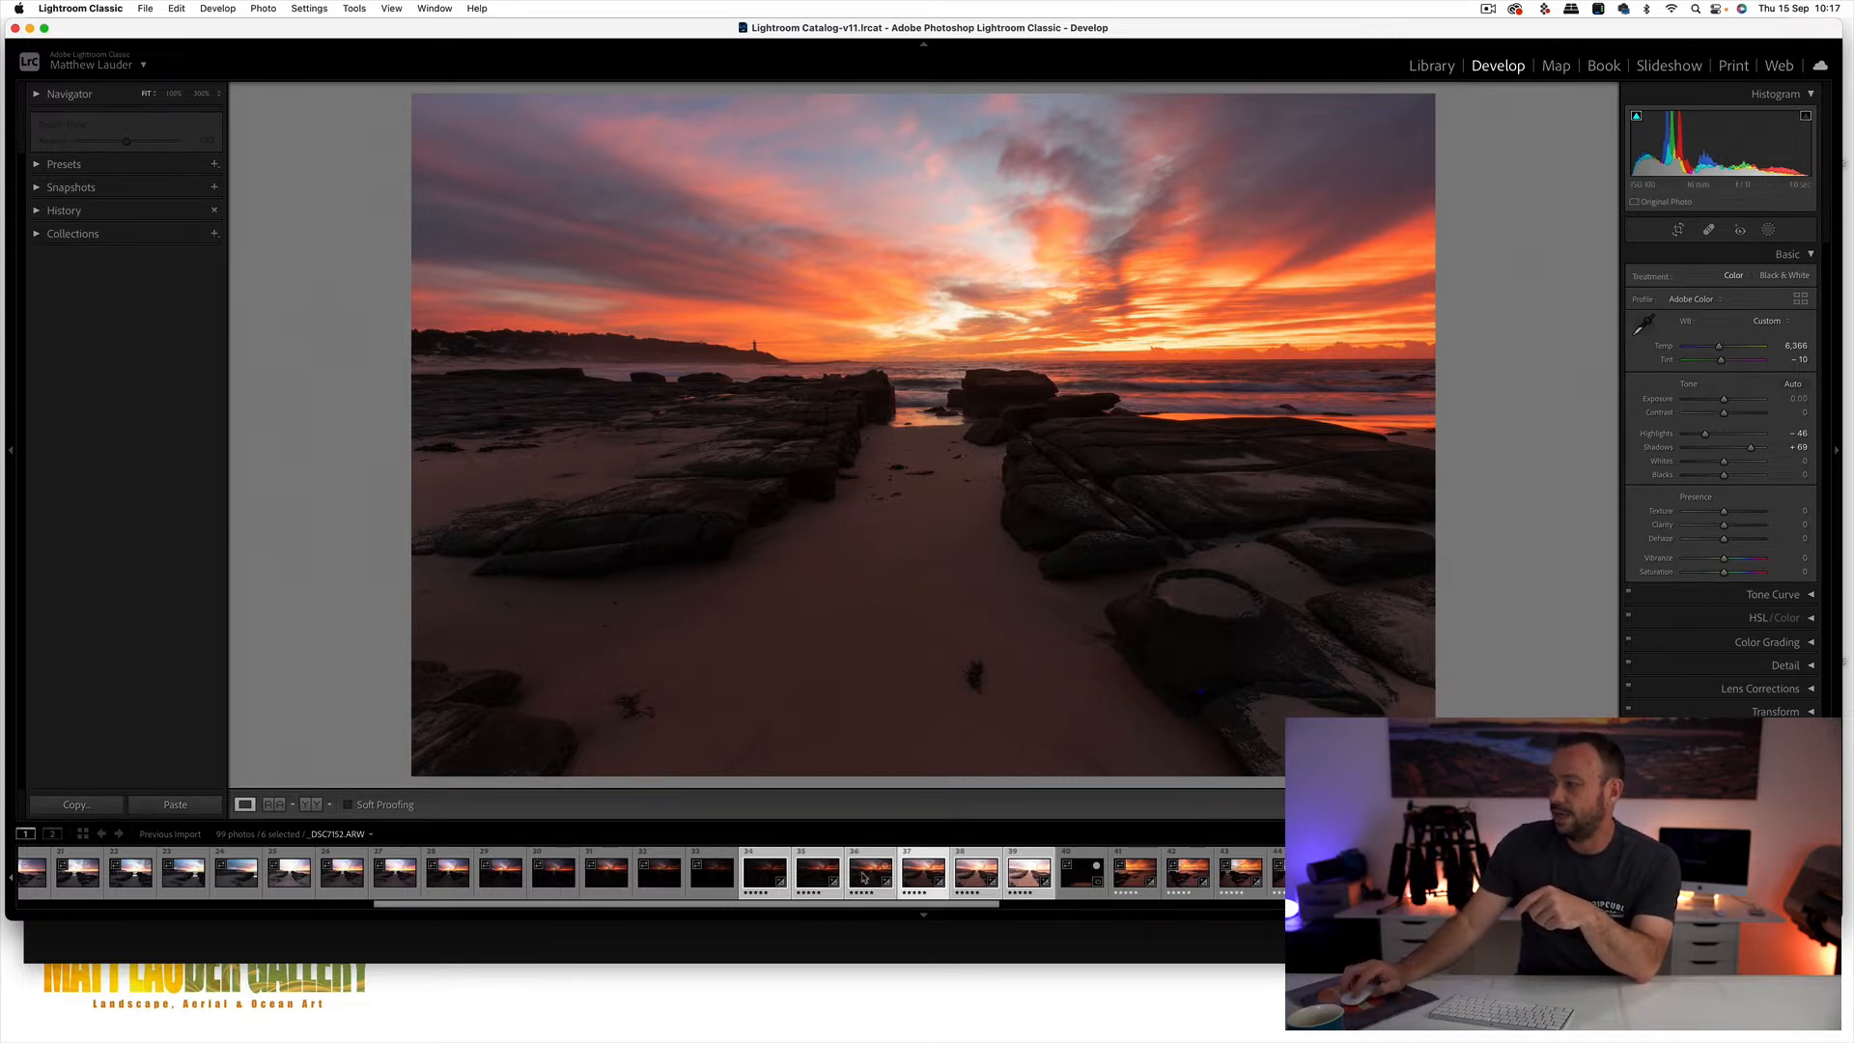
- Deselect photos 34, 36 and 38, keeping only photos 35, 37 and 39 in the bracket selection
left_click(976, 874)
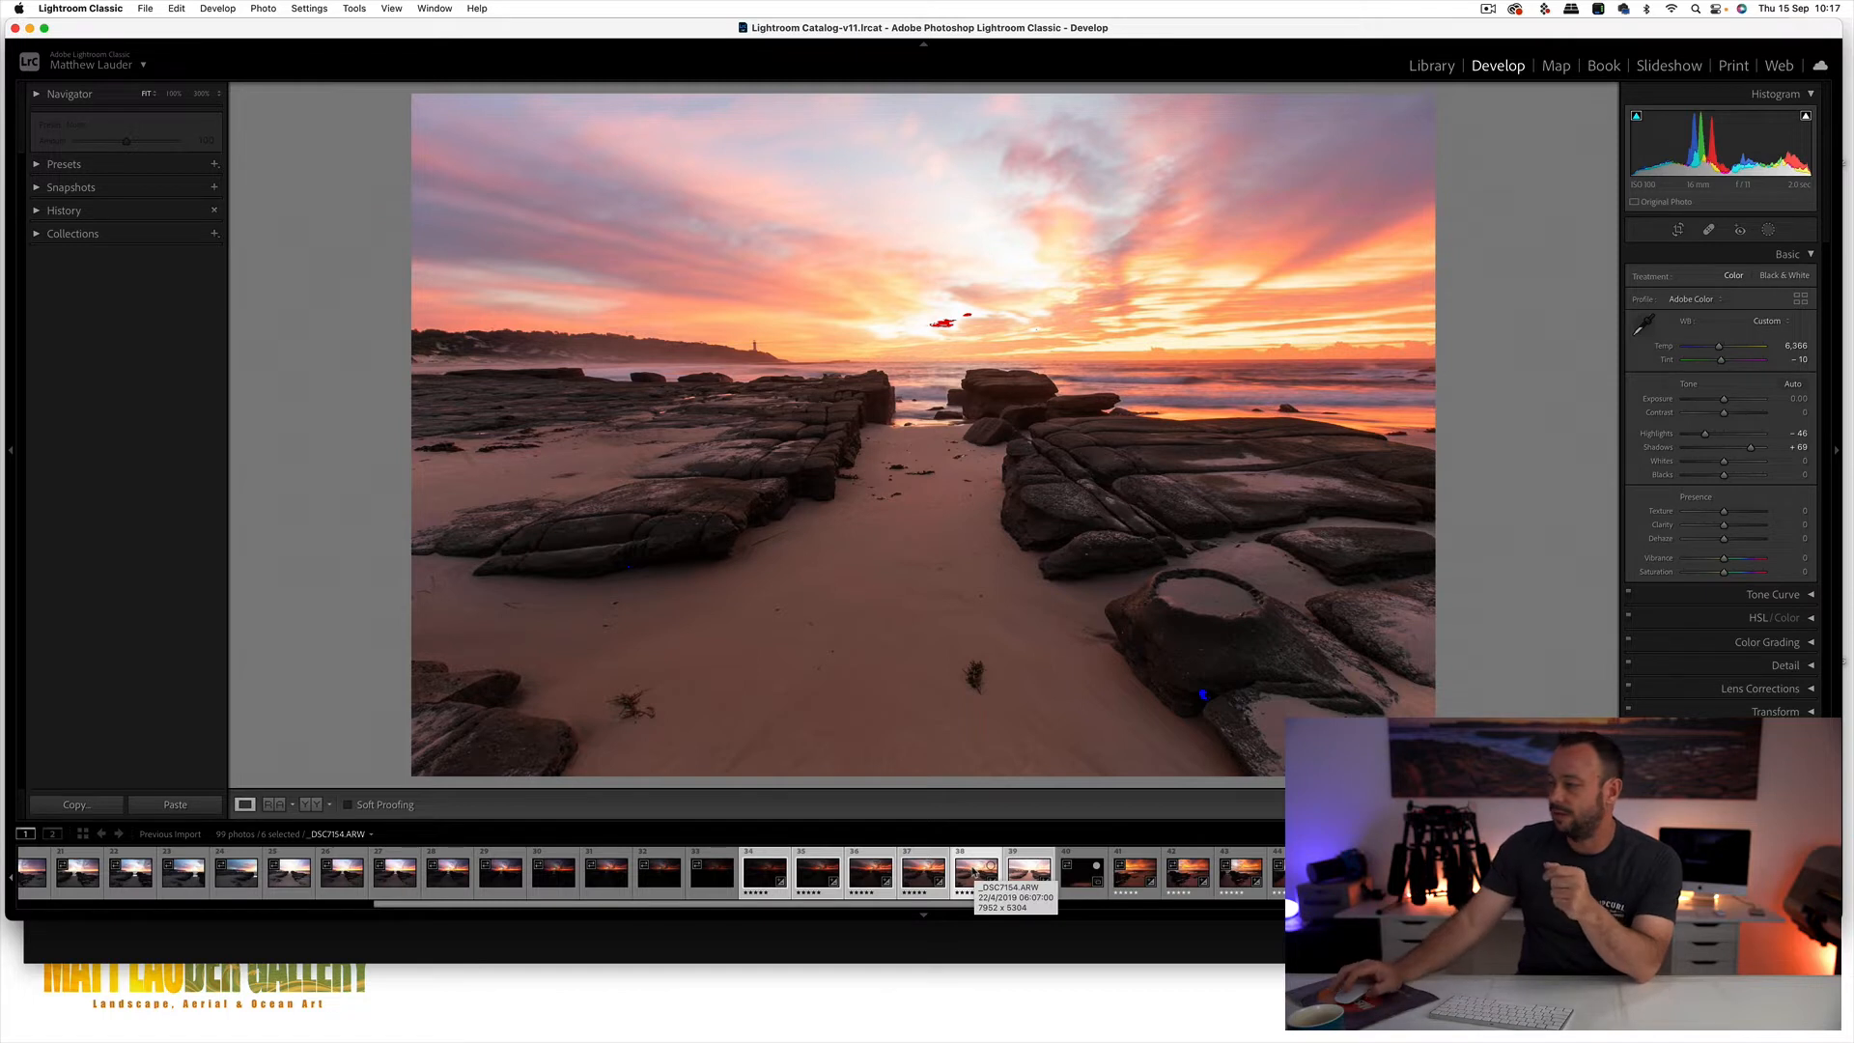
left_click(925, 875)
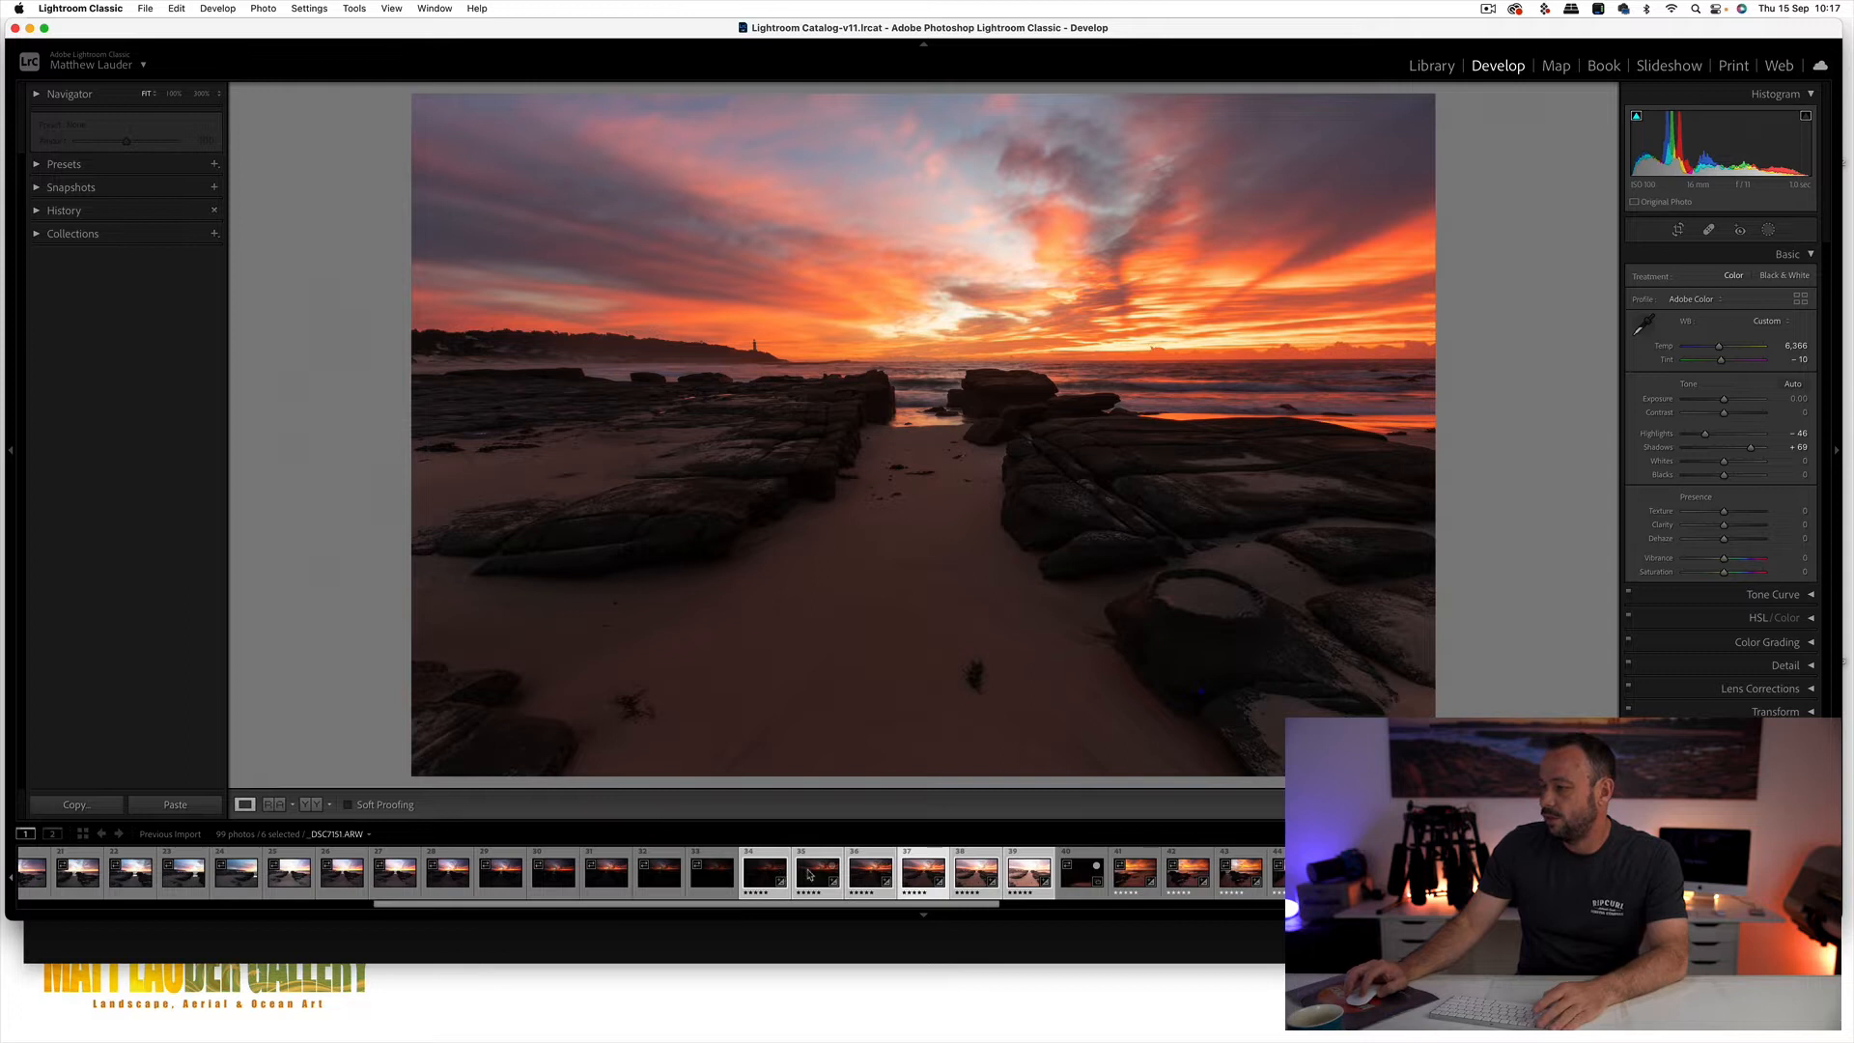
left_click(768, 875, "super")
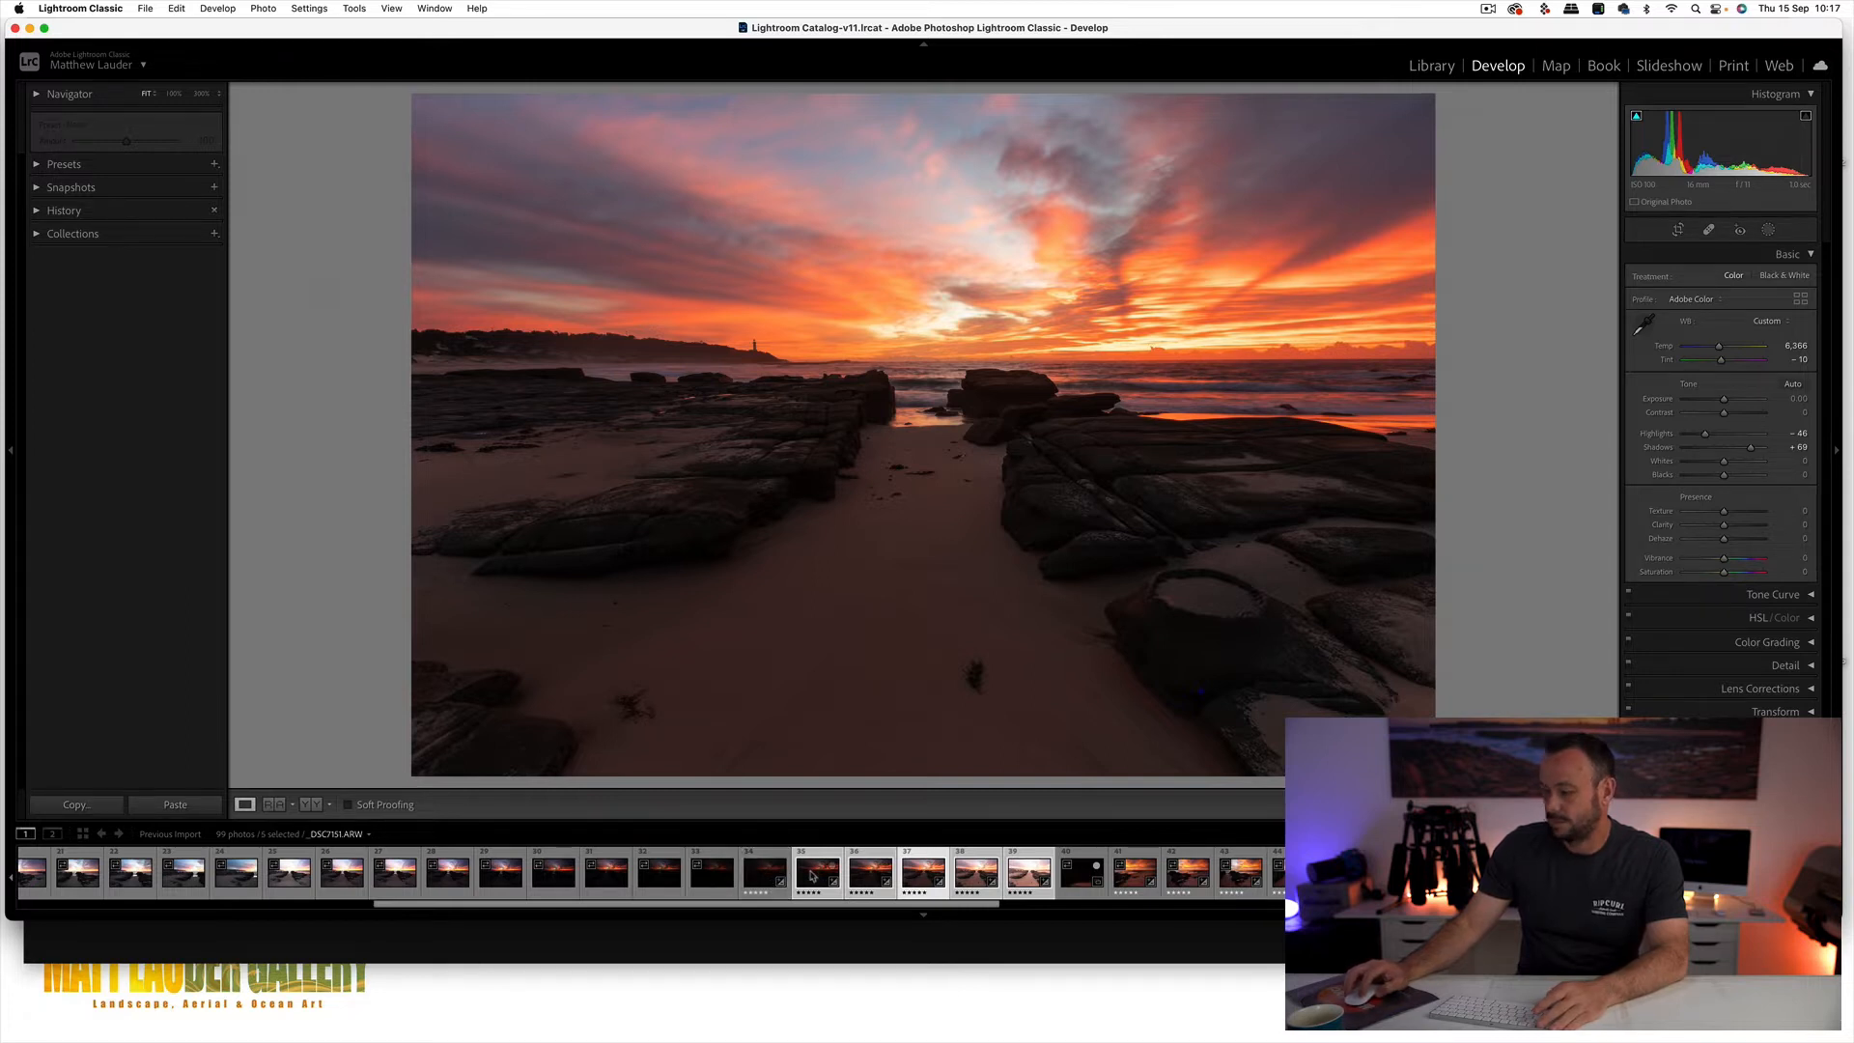
left_click(925, 875)
left_click(927, 880)
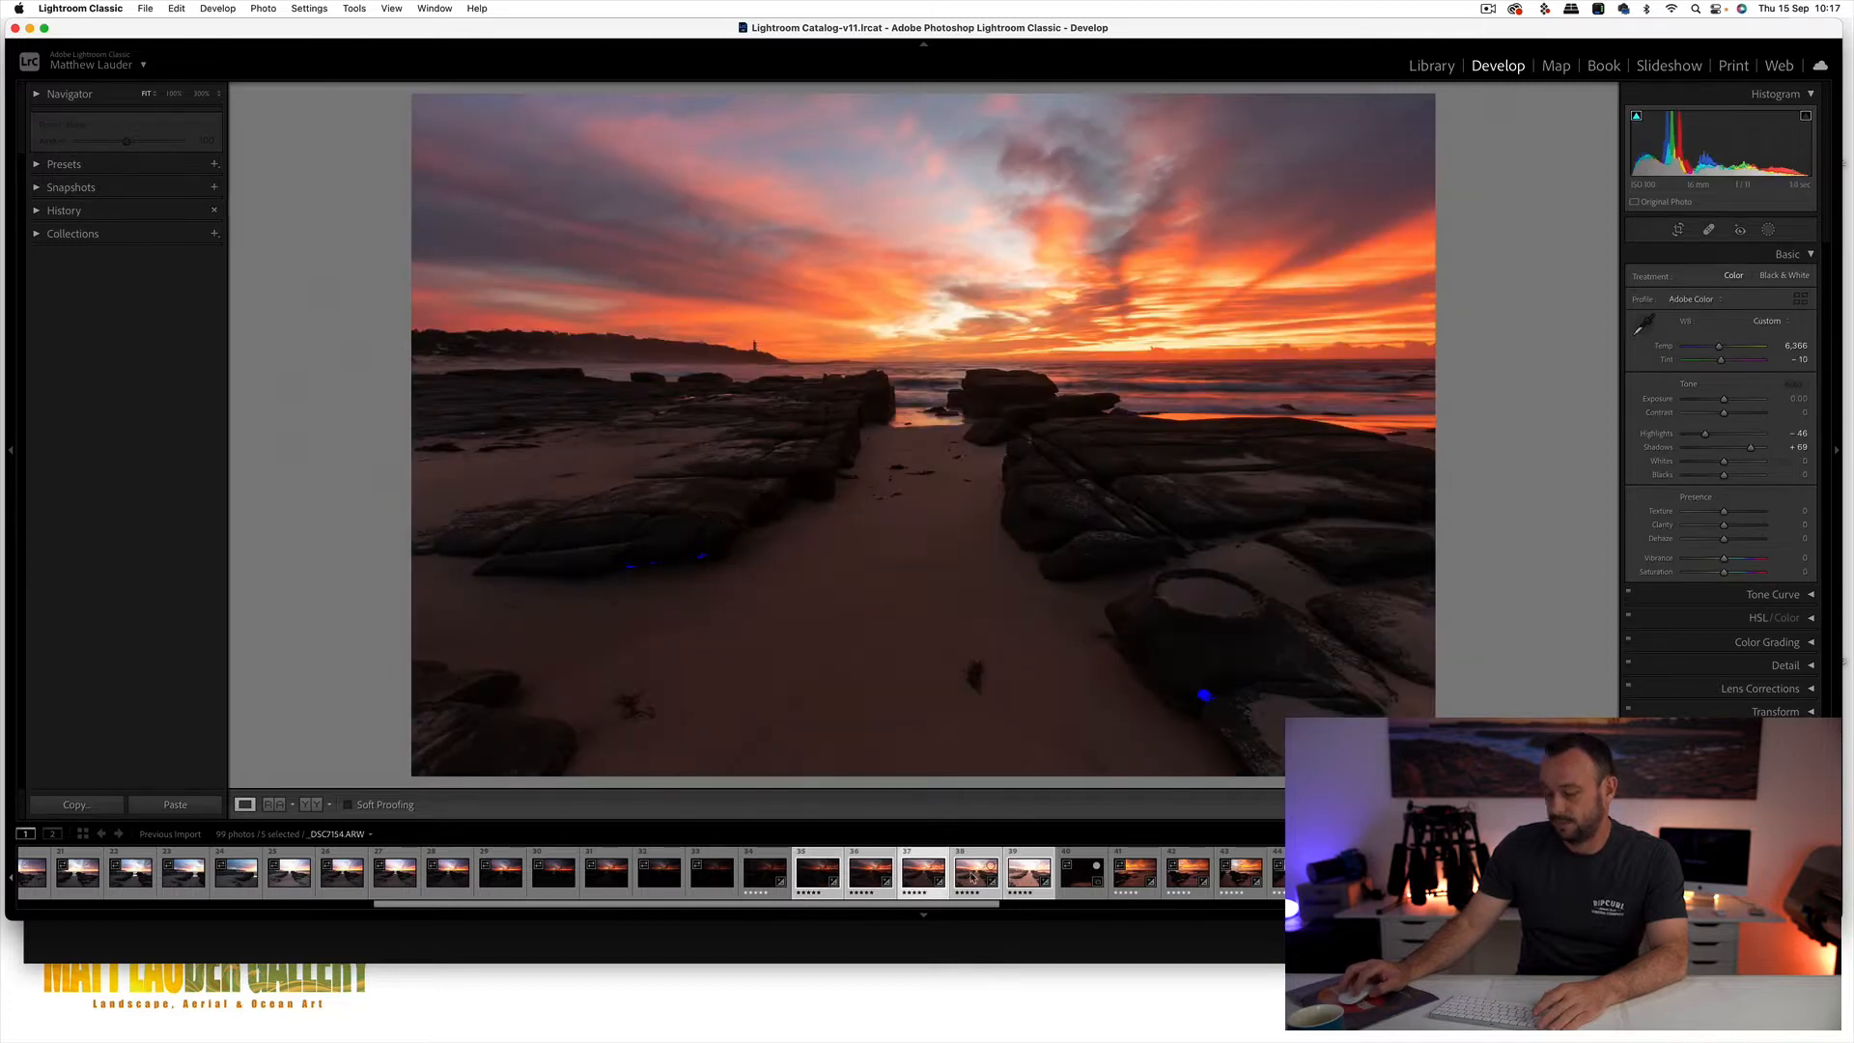
left_click(972, 877, "super")
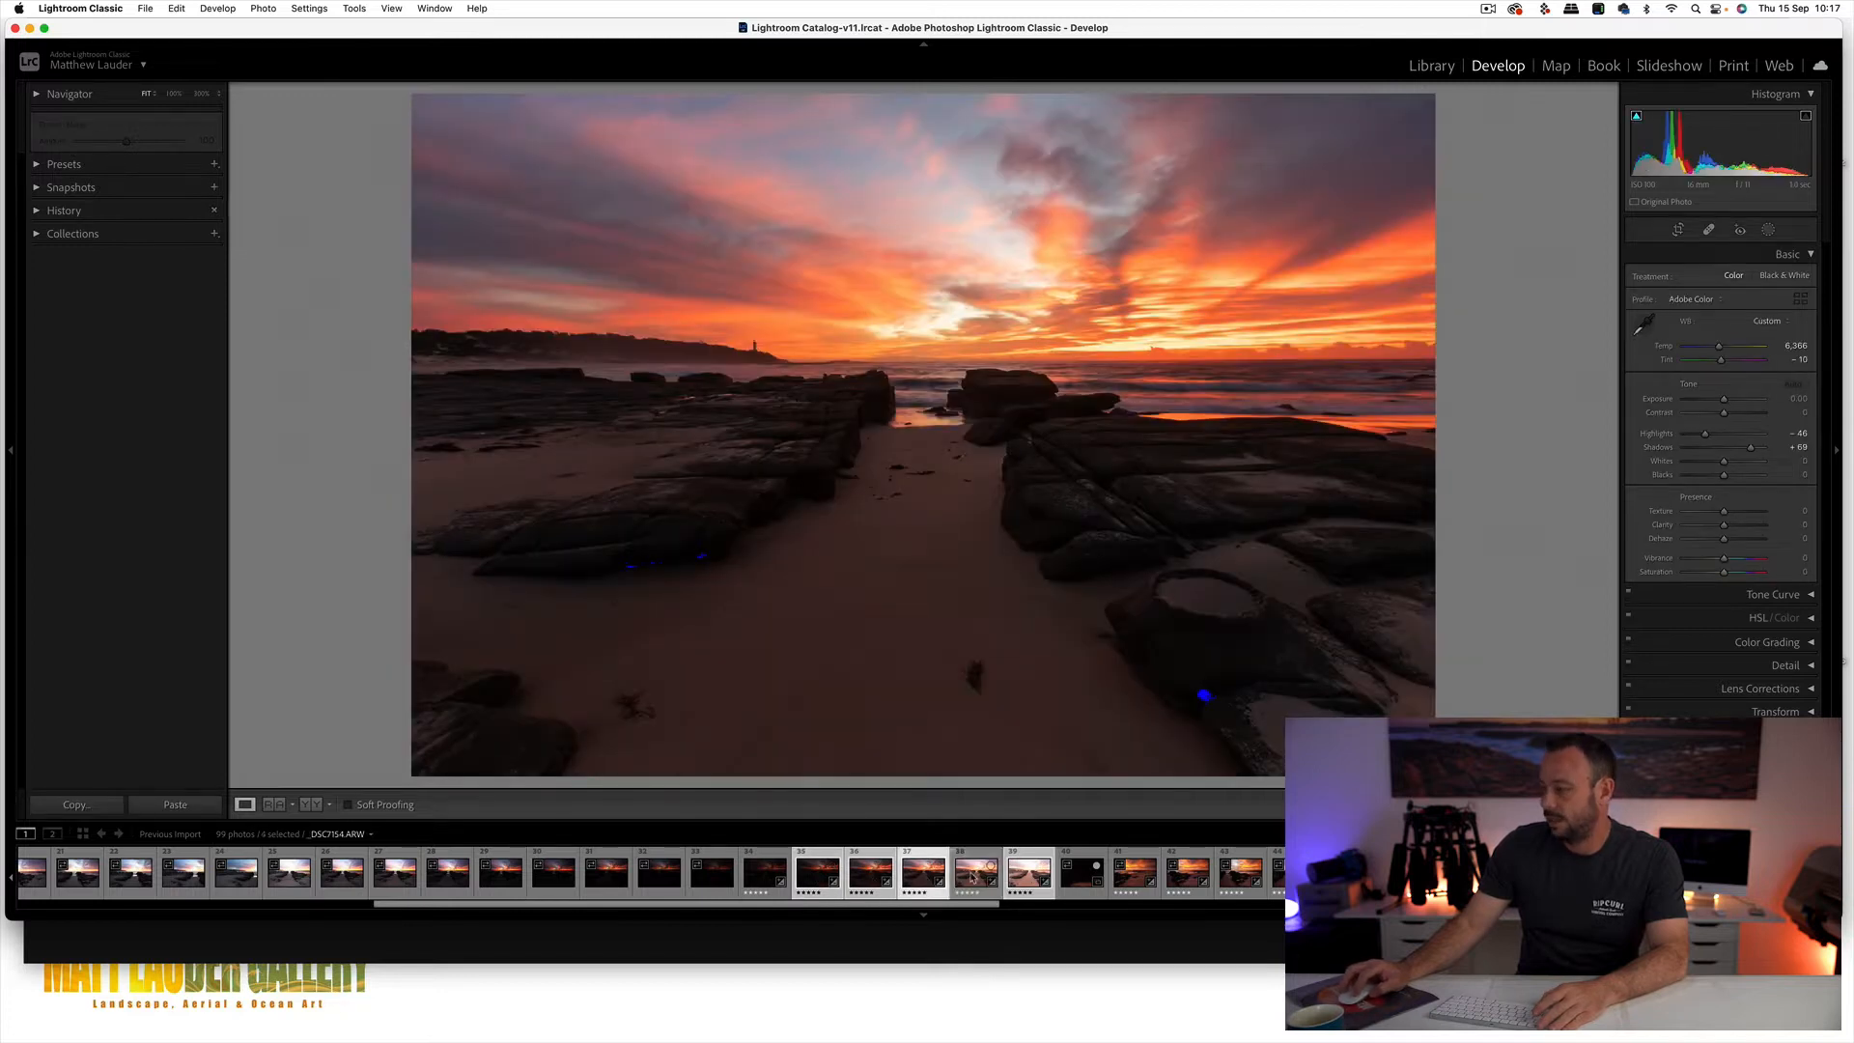
left_click(816, 874, "super")
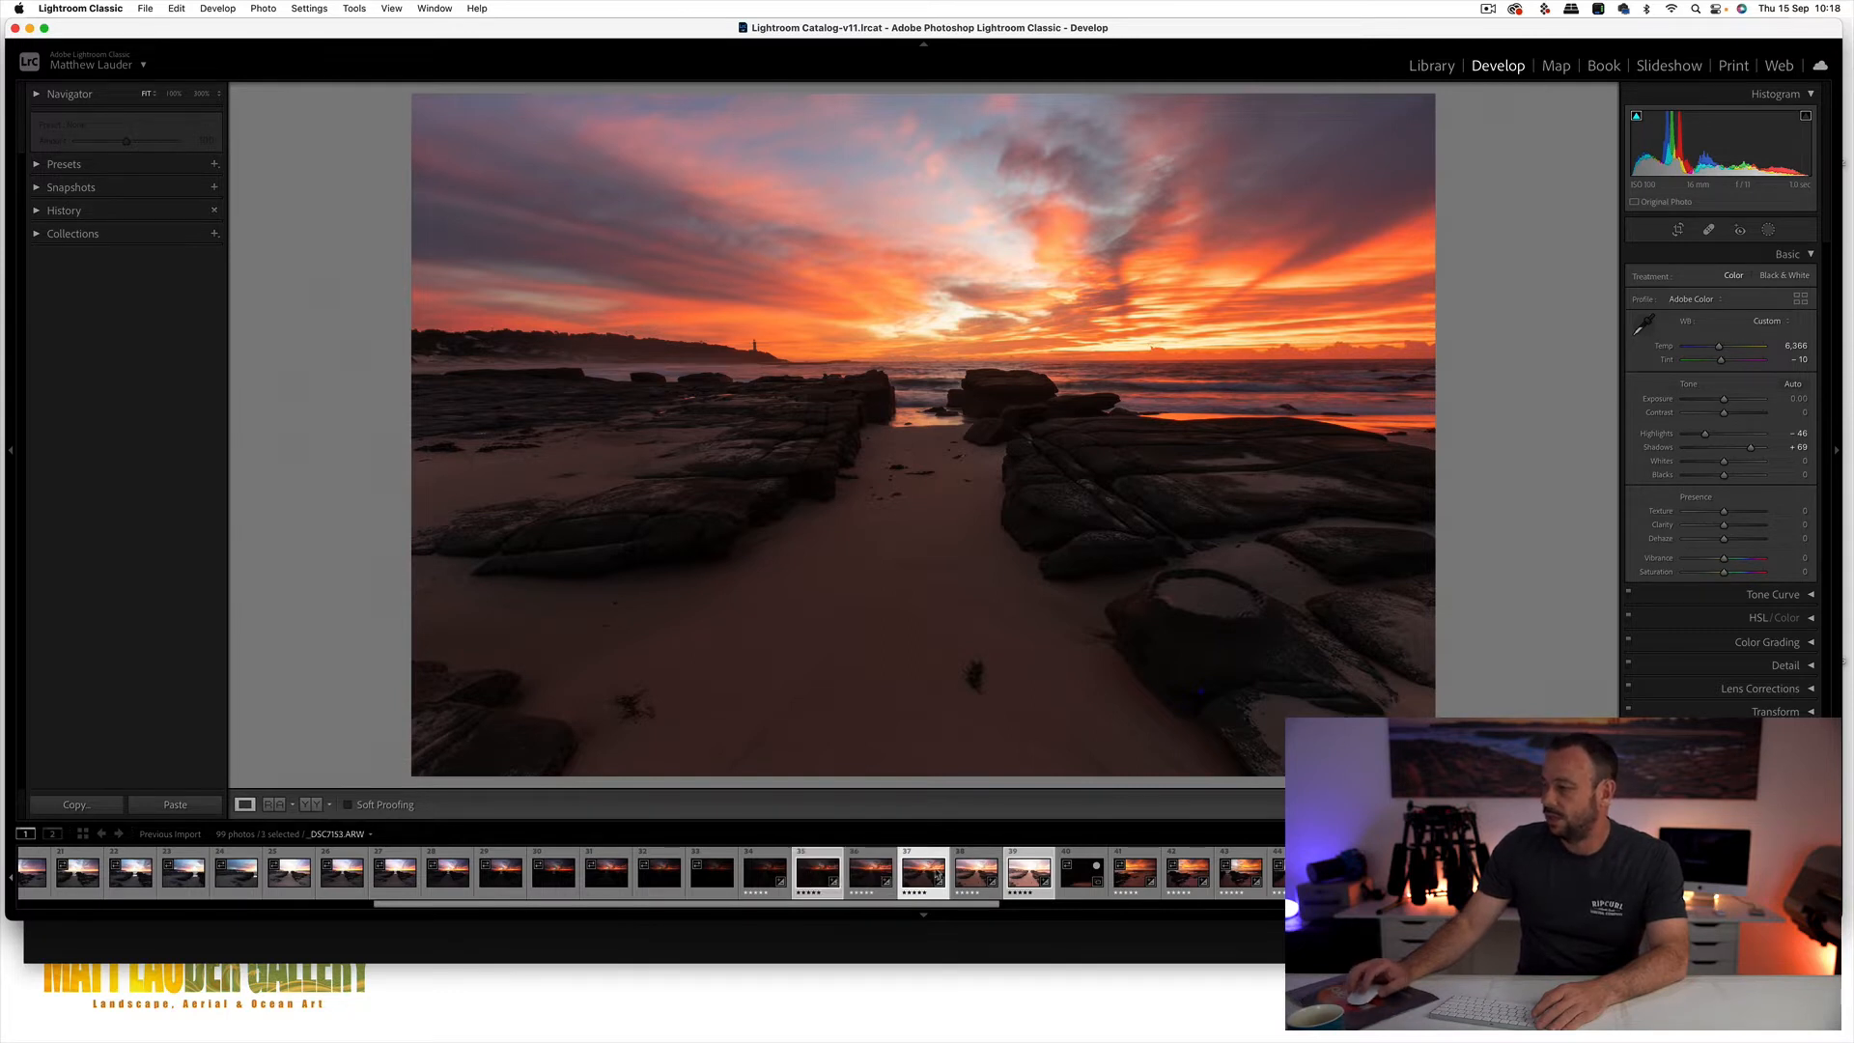
- Try an HDR photo merge of the three selected exposures 35, 37 and 39
right_click(926, 875)
mouse_move(977, 688)
left_click(1116, 686)
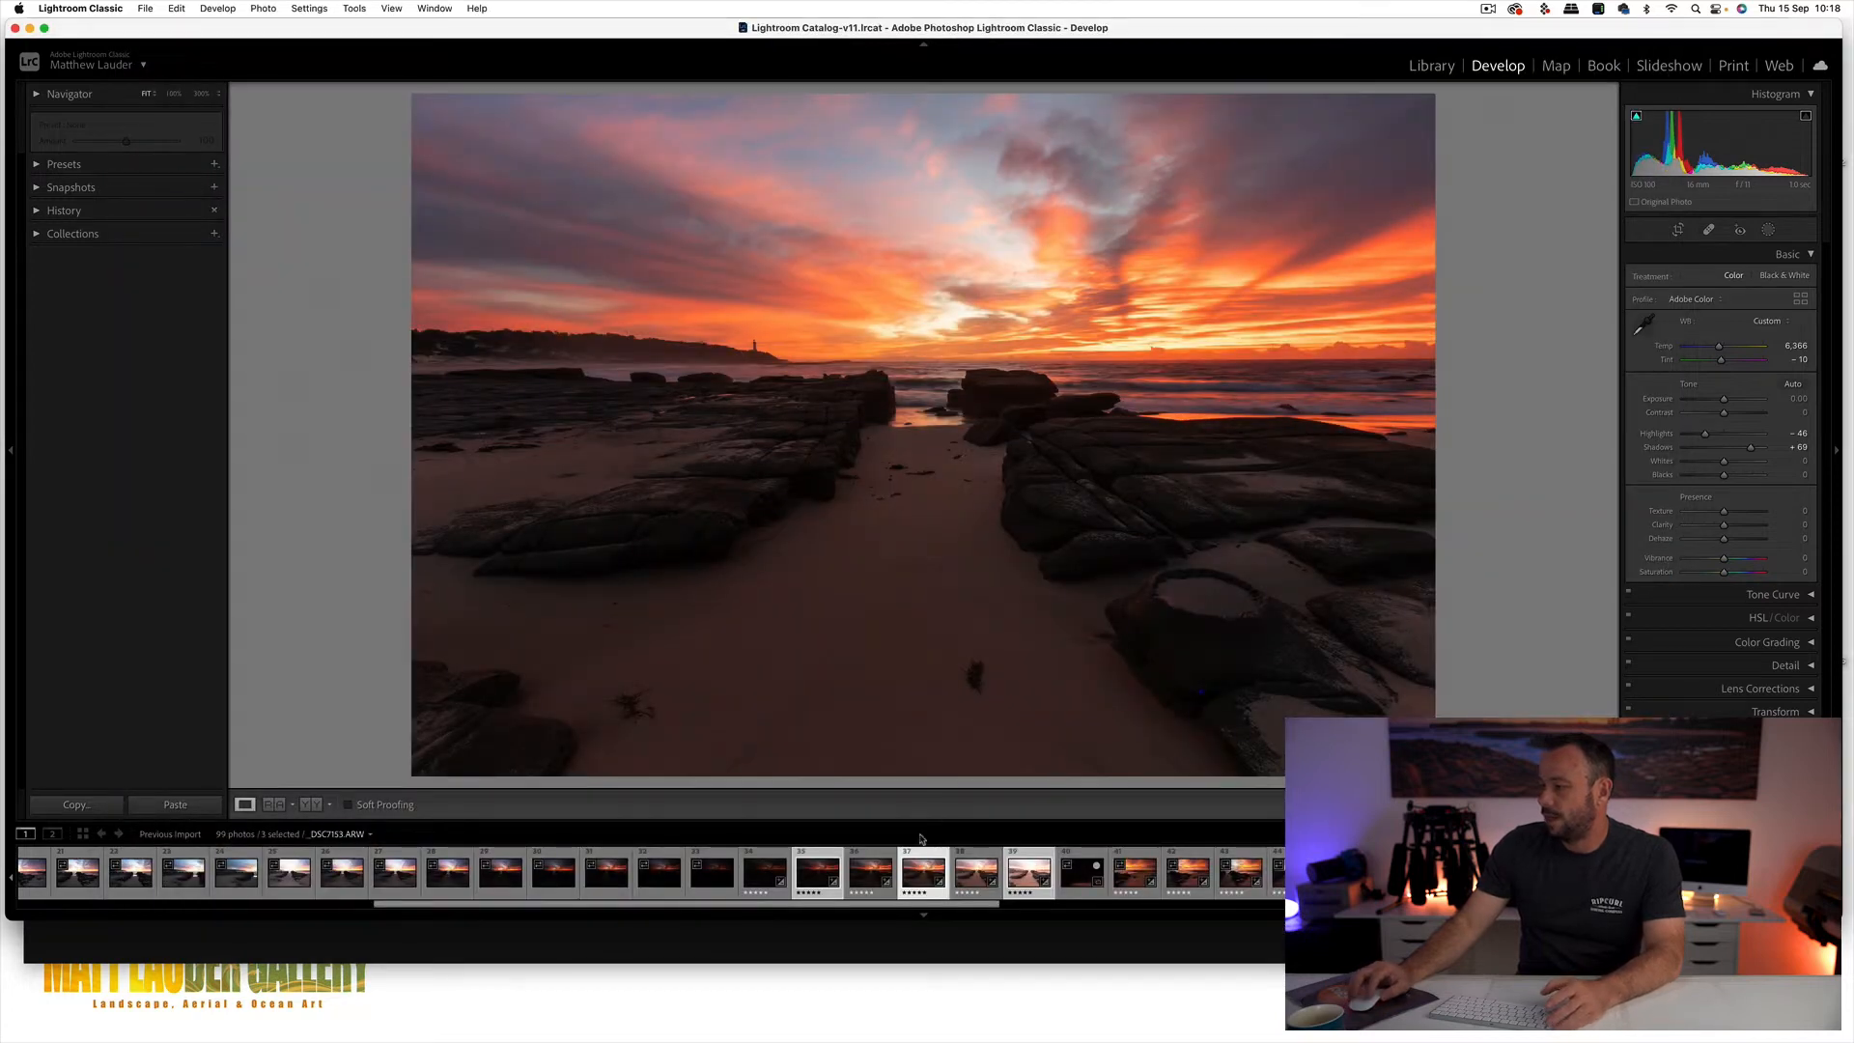
left_click(927, 824)
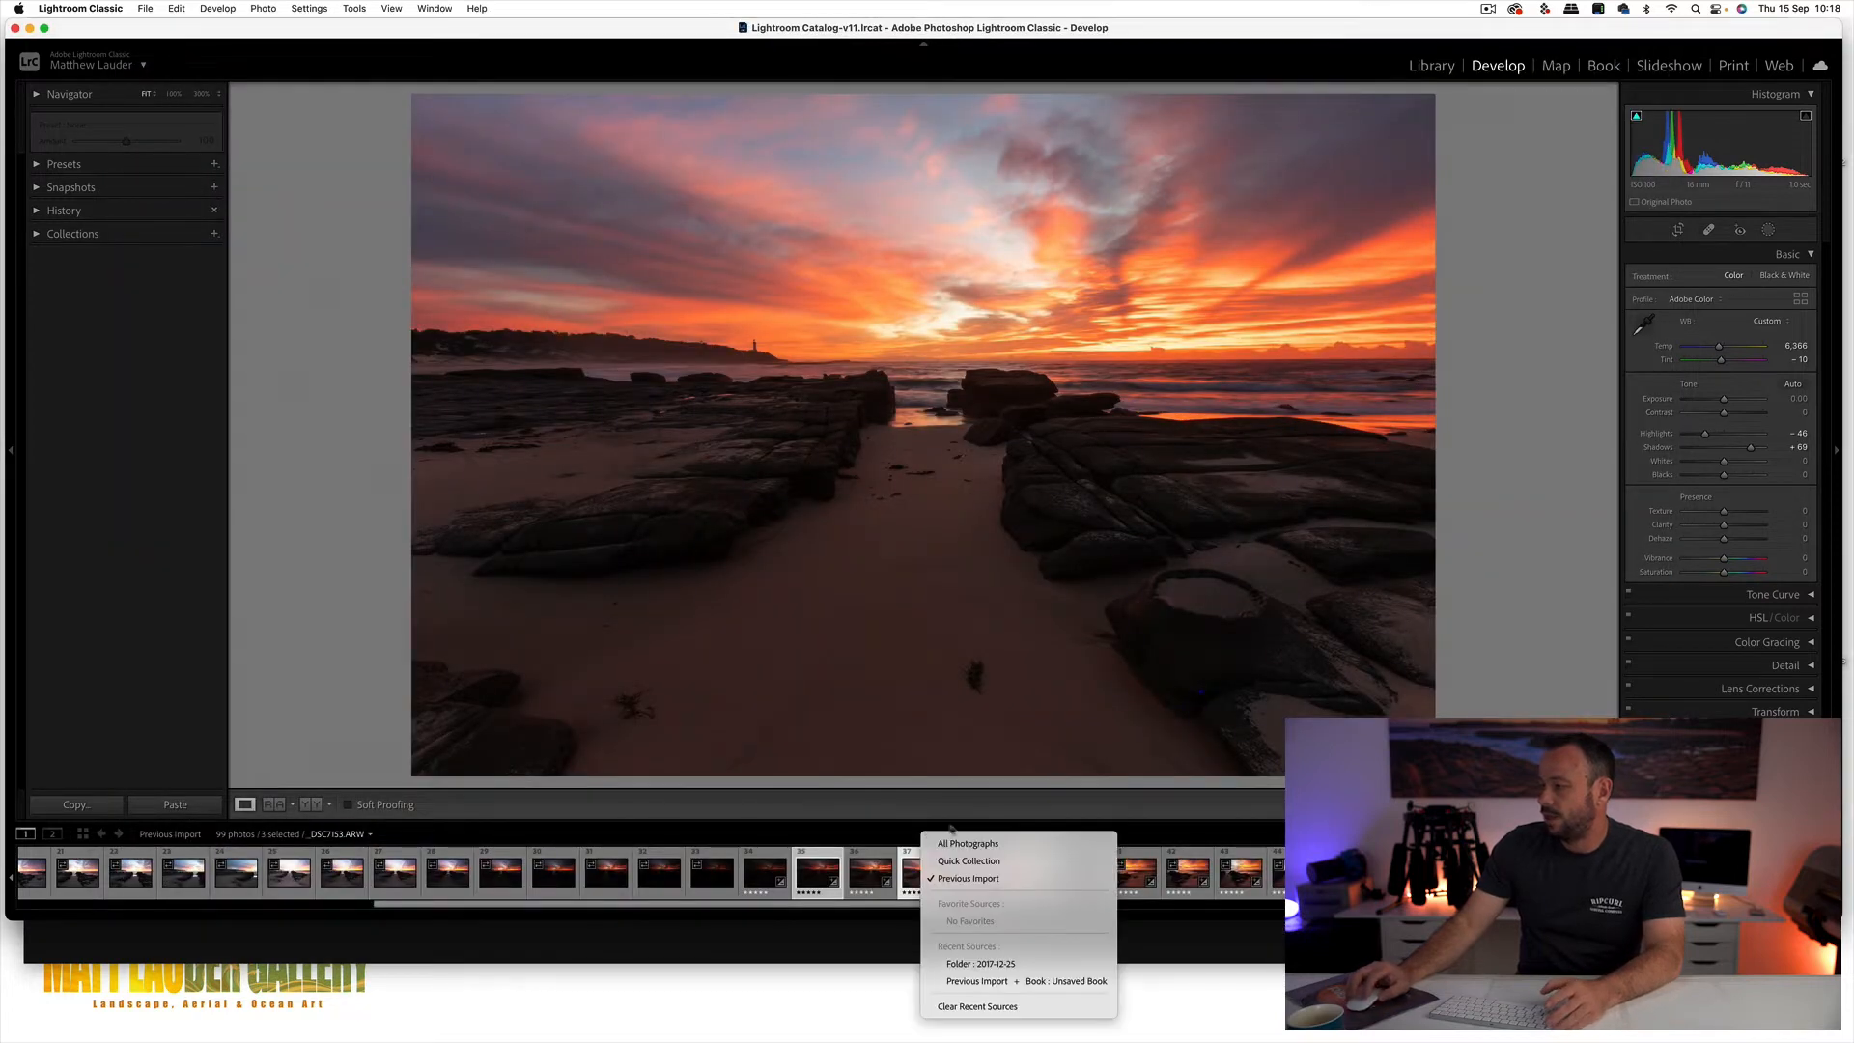
left_click(879, 830)
- Remove photo 35 from the selection and preview an HDR merge of only photos 37 and 39
left_click(818, 873, "super")
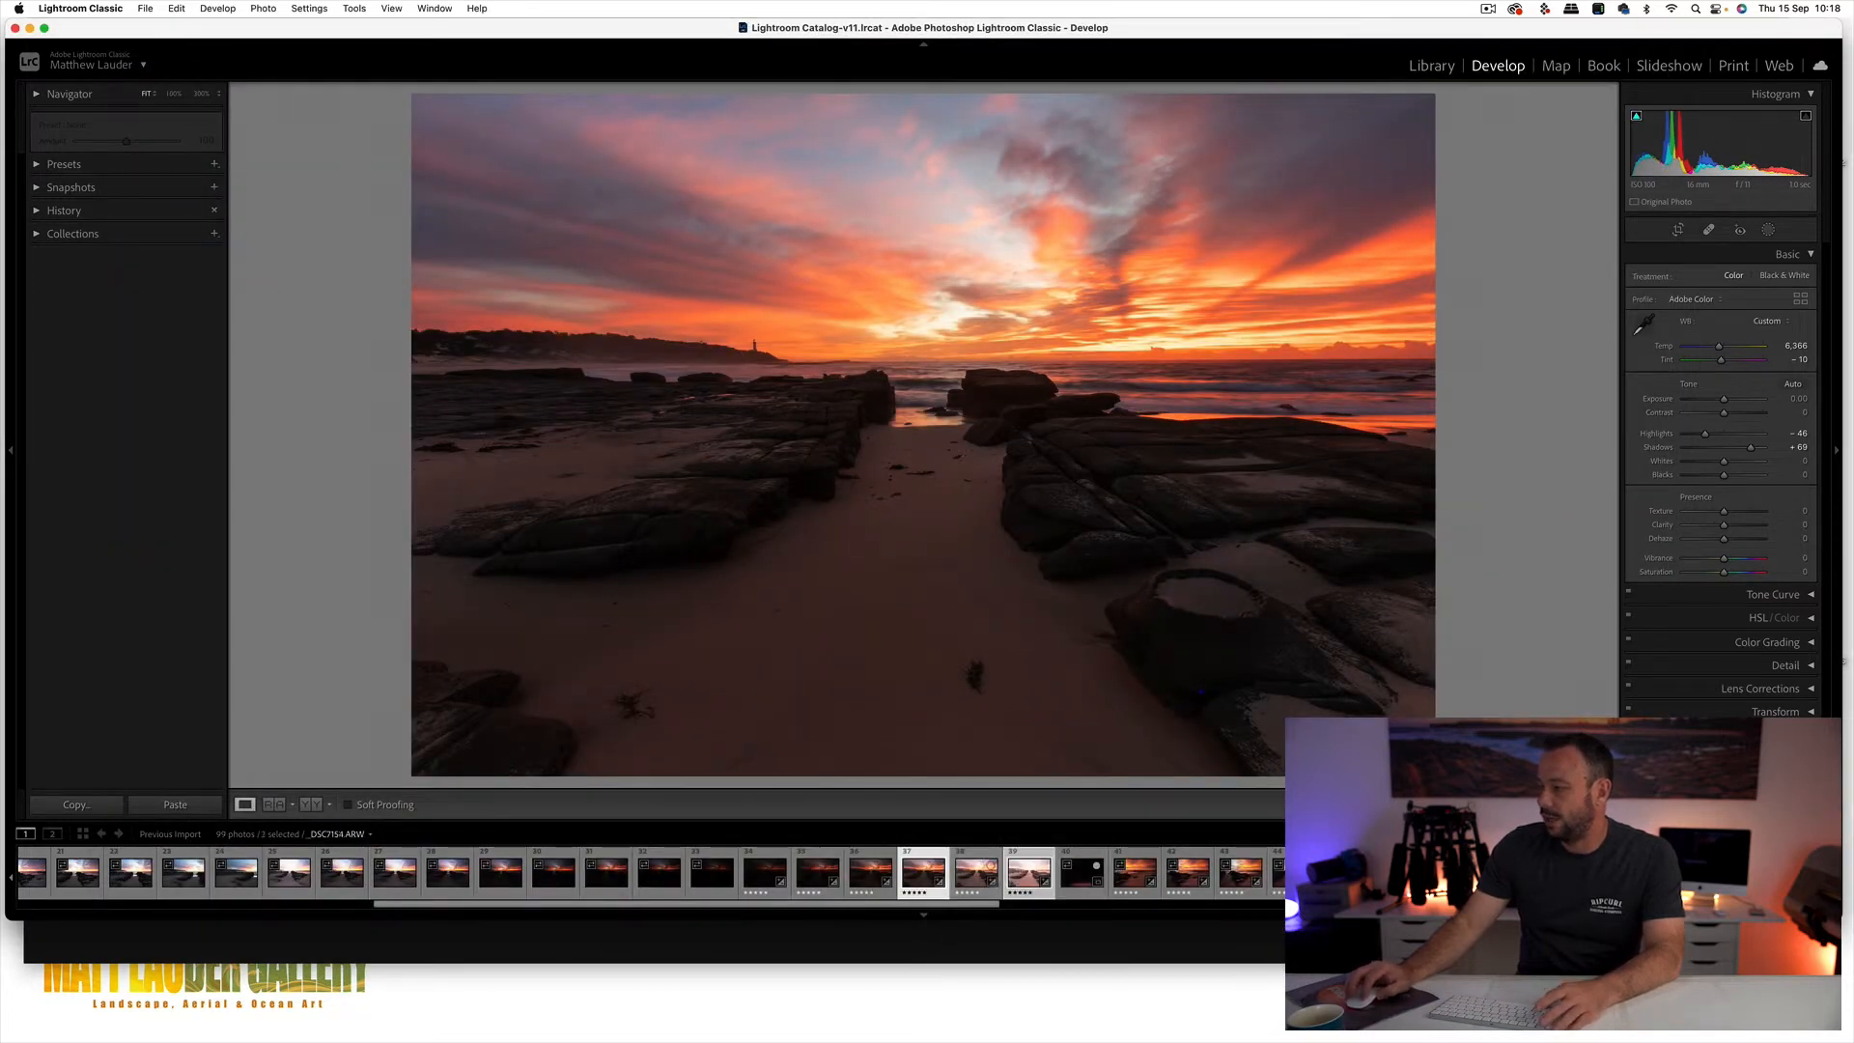
right_click(922, 874)
mouse_move(1014, 684)
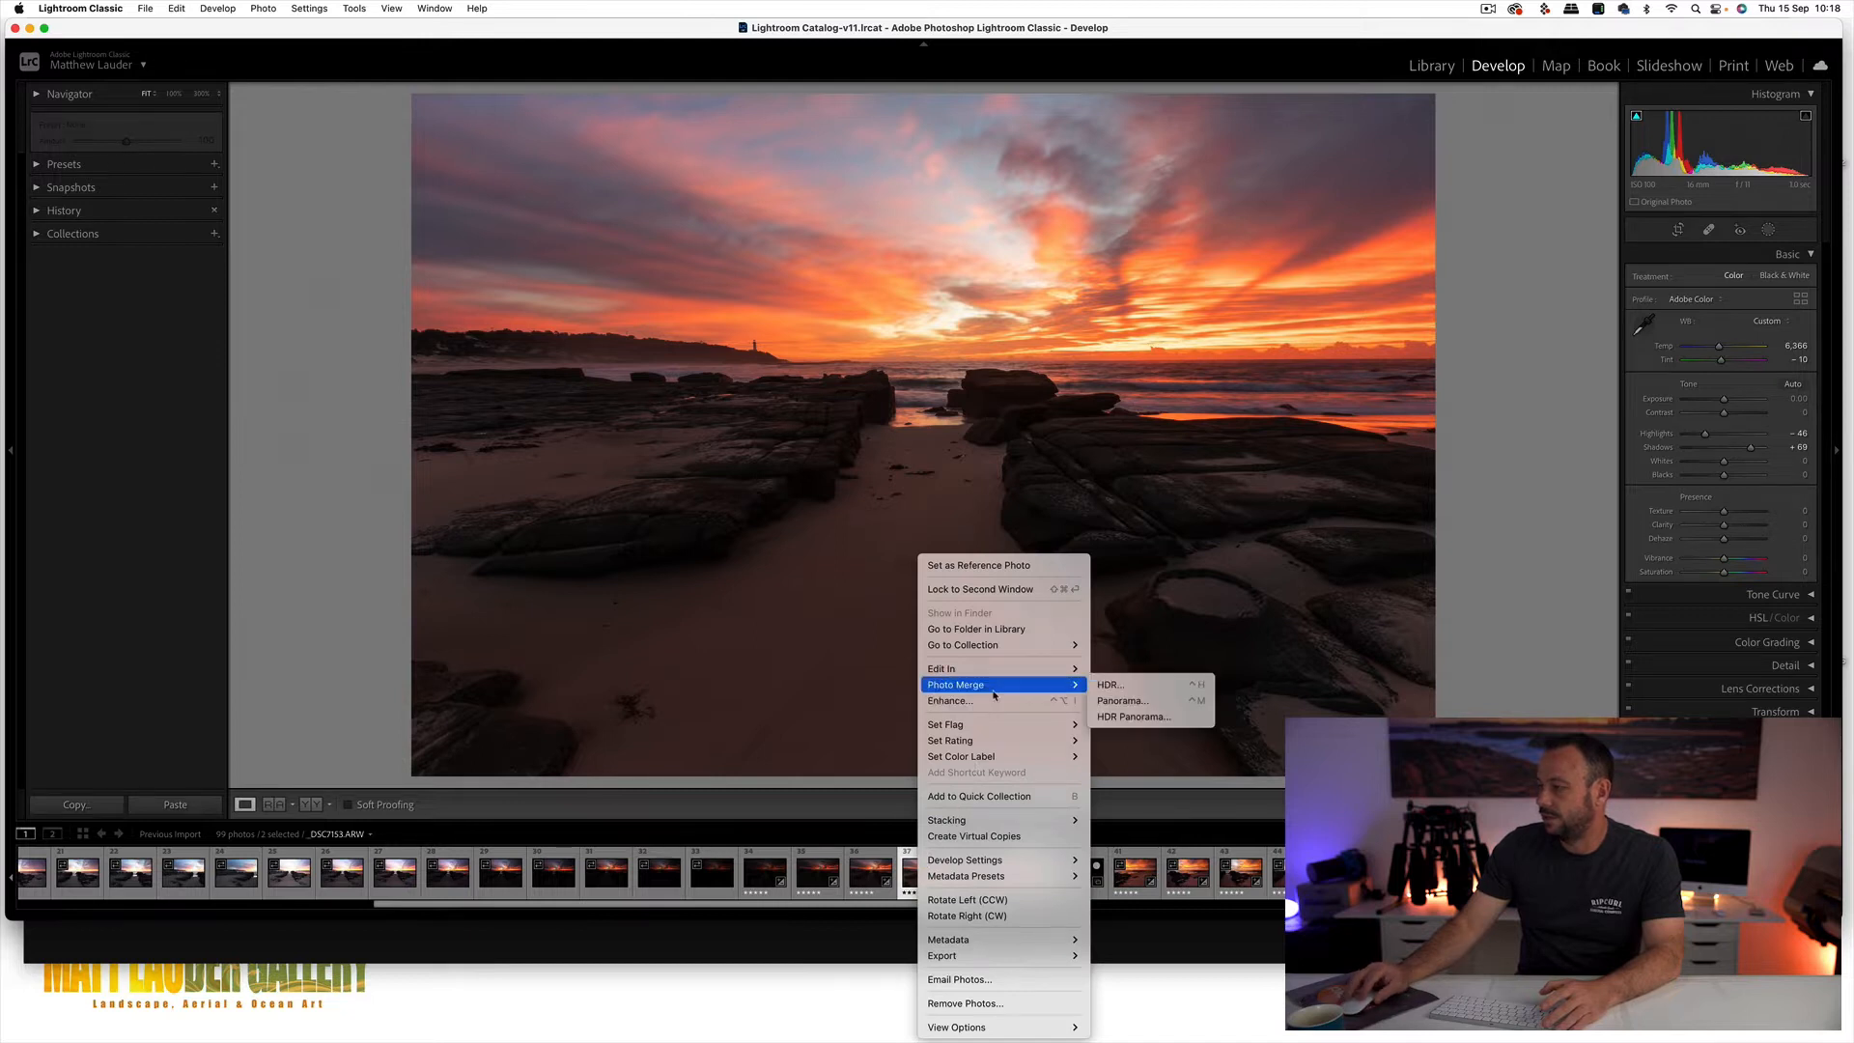
left_click(1111, 686)
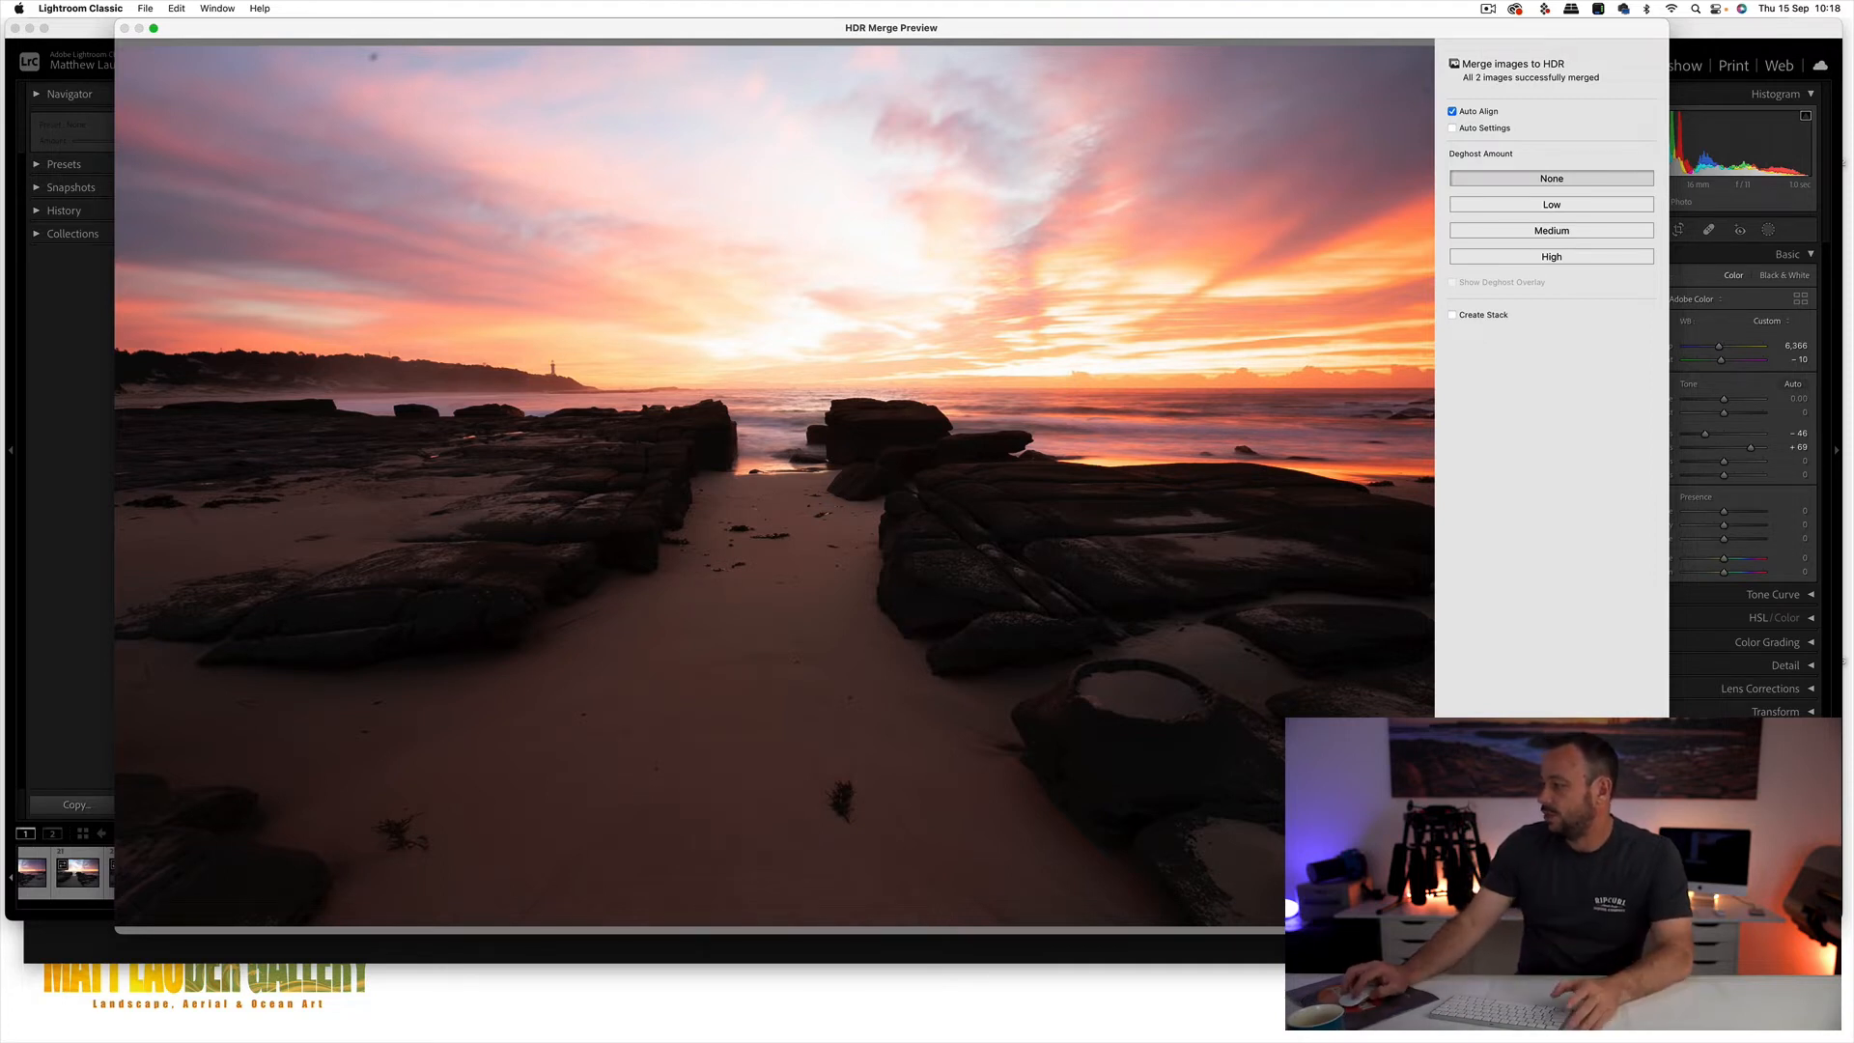
key("Escape")
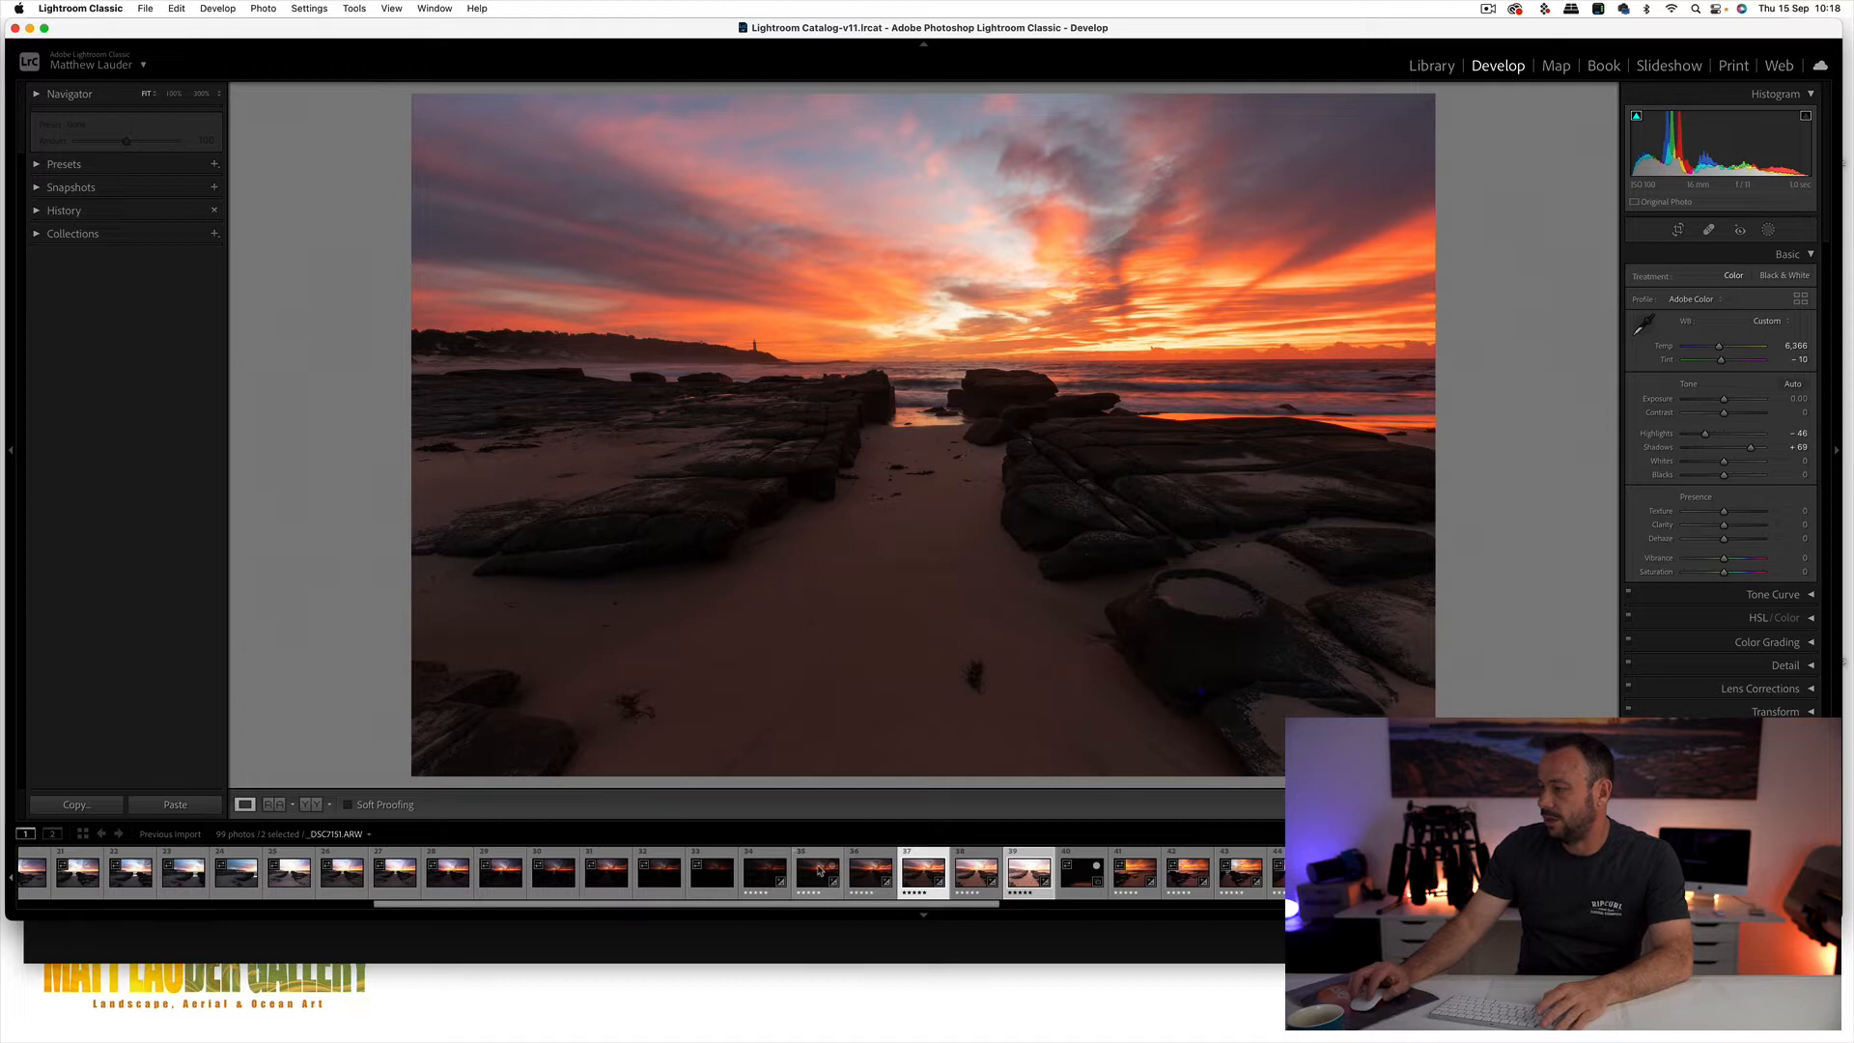
- Add photo 35 back to the selection and open the HDR merge preview for photos 35, 37 and 39
left_click(819, 872)
left_click(908, 880, "super")
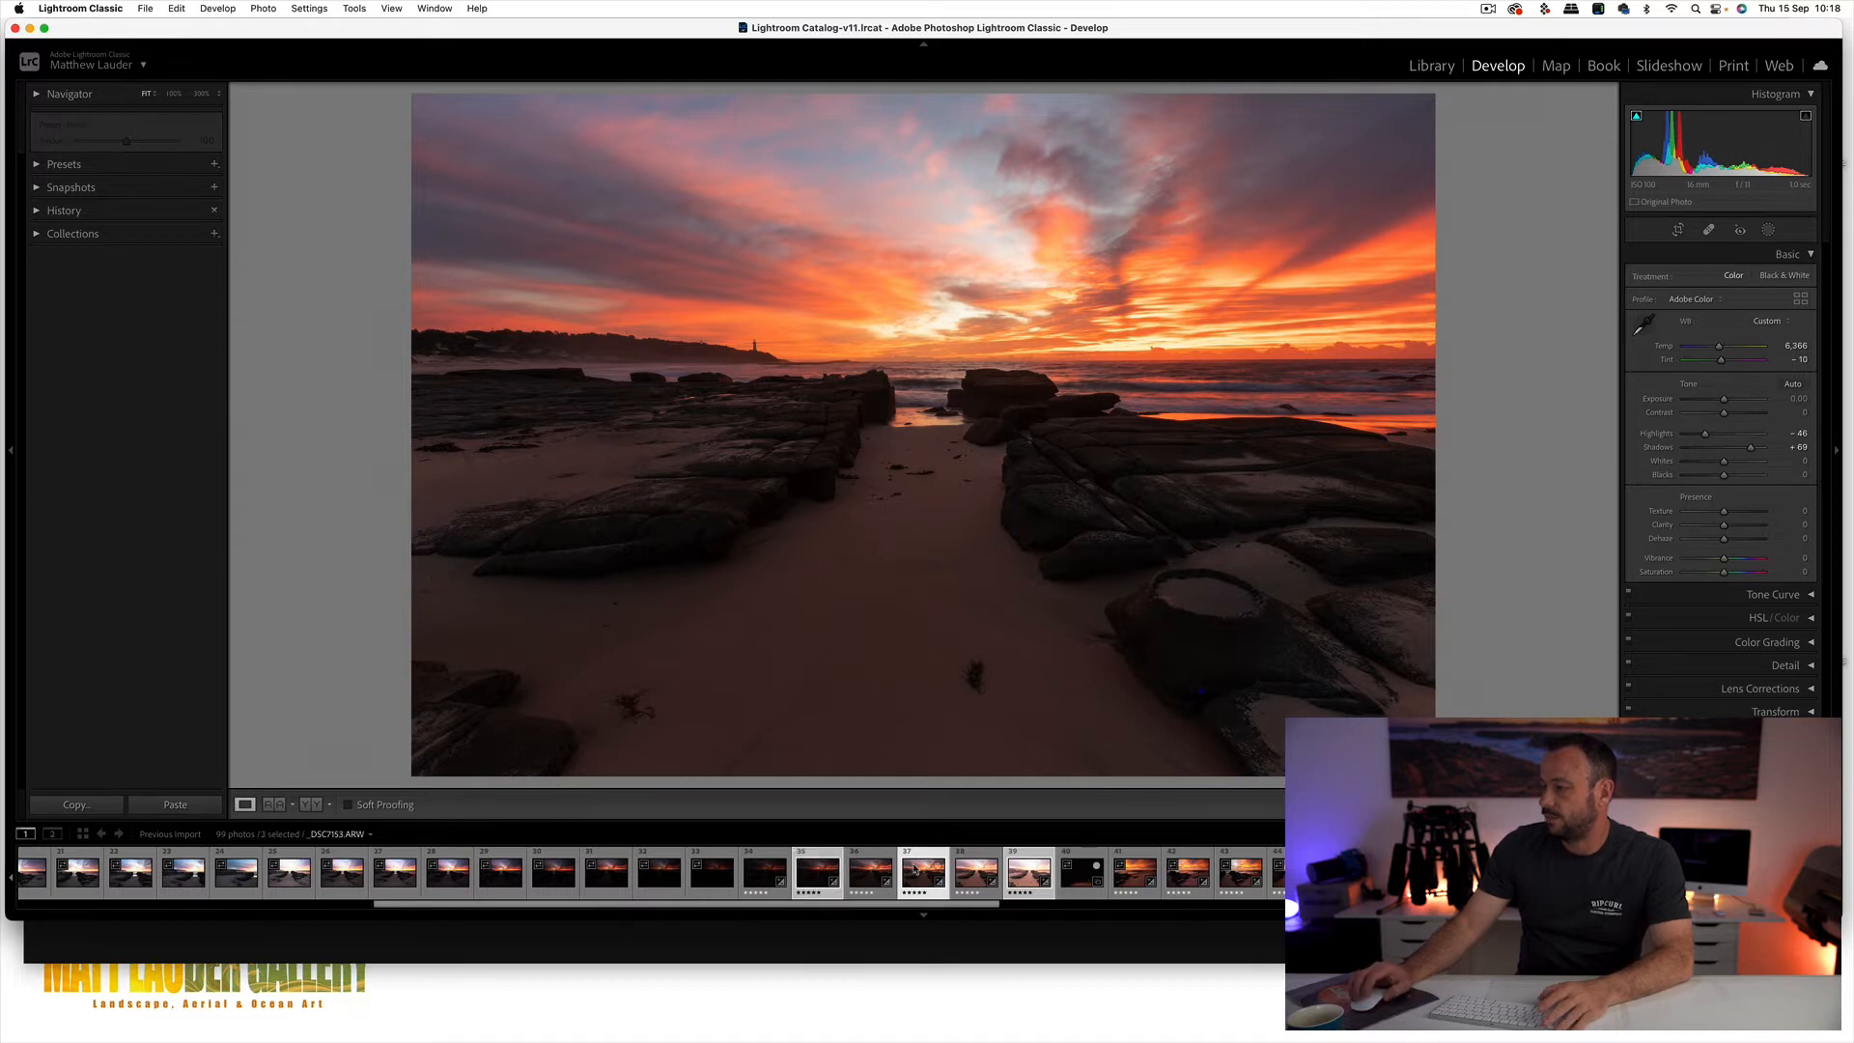
right_click(915, 871)
mouse_move(1014, 685)
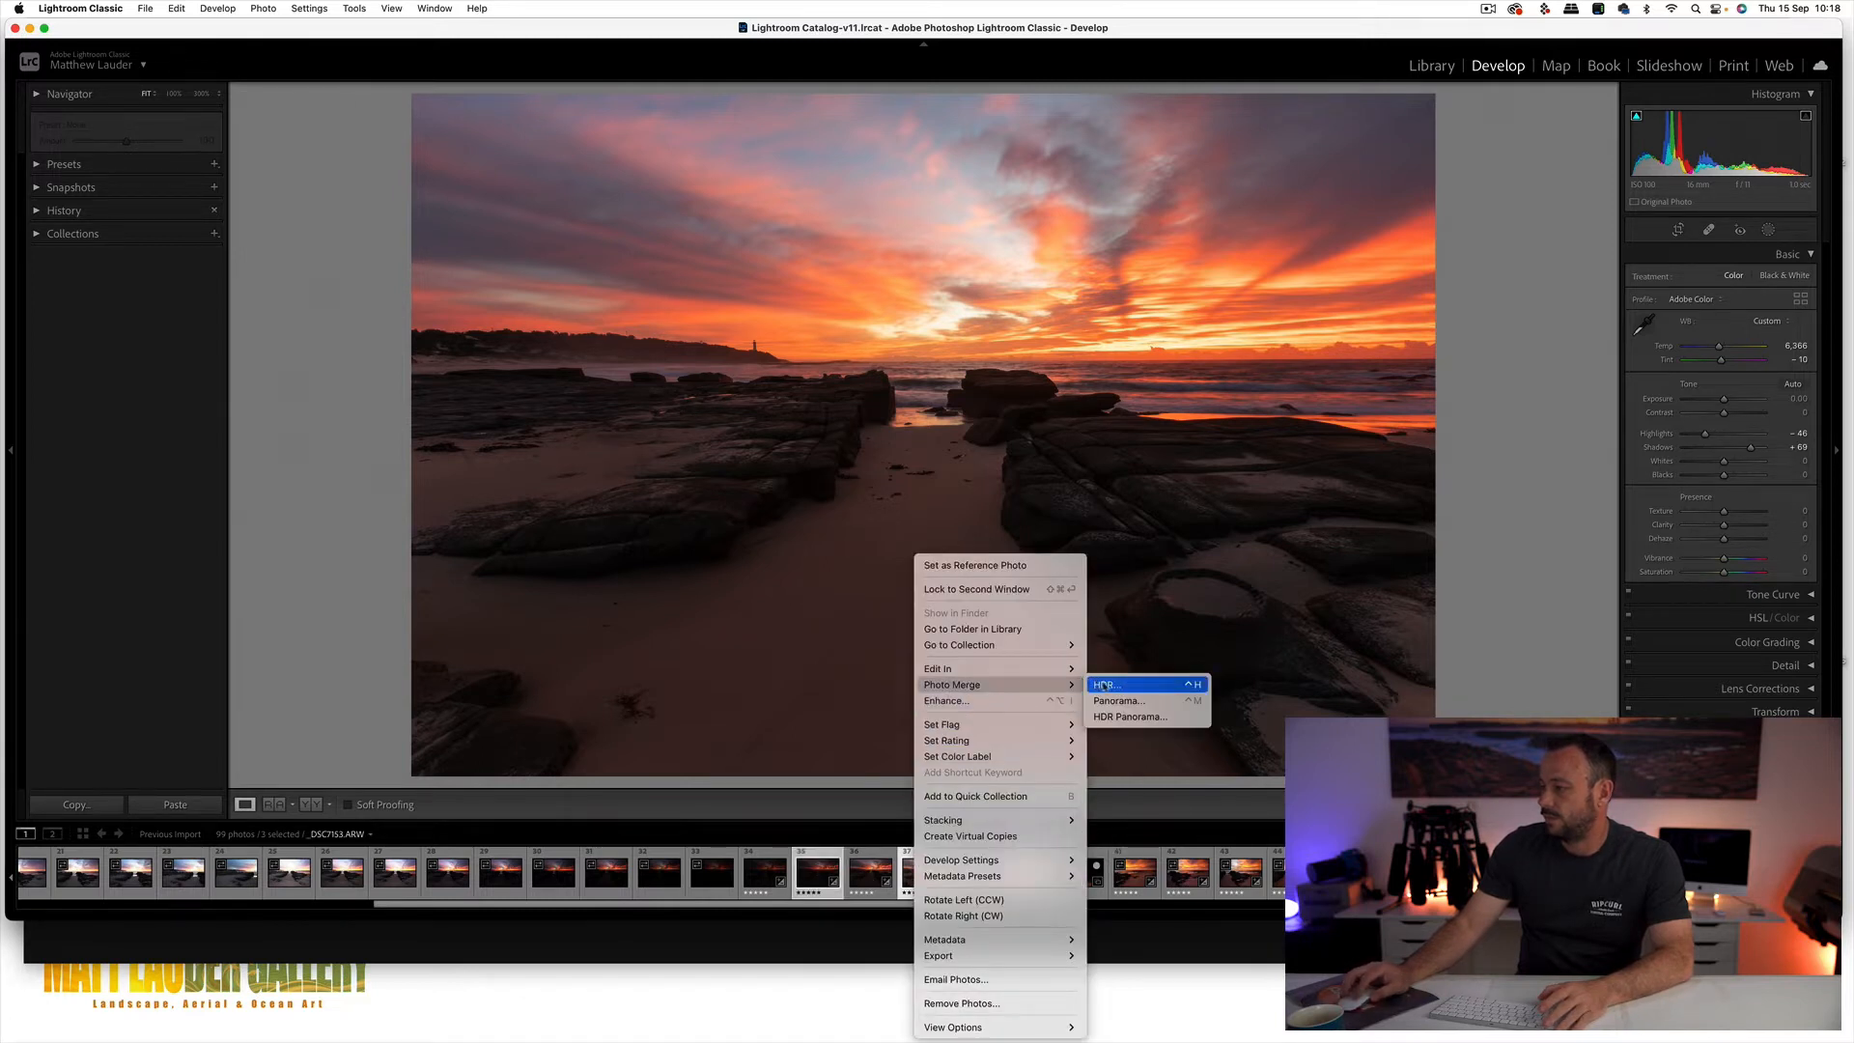
left_click(1104, 686)
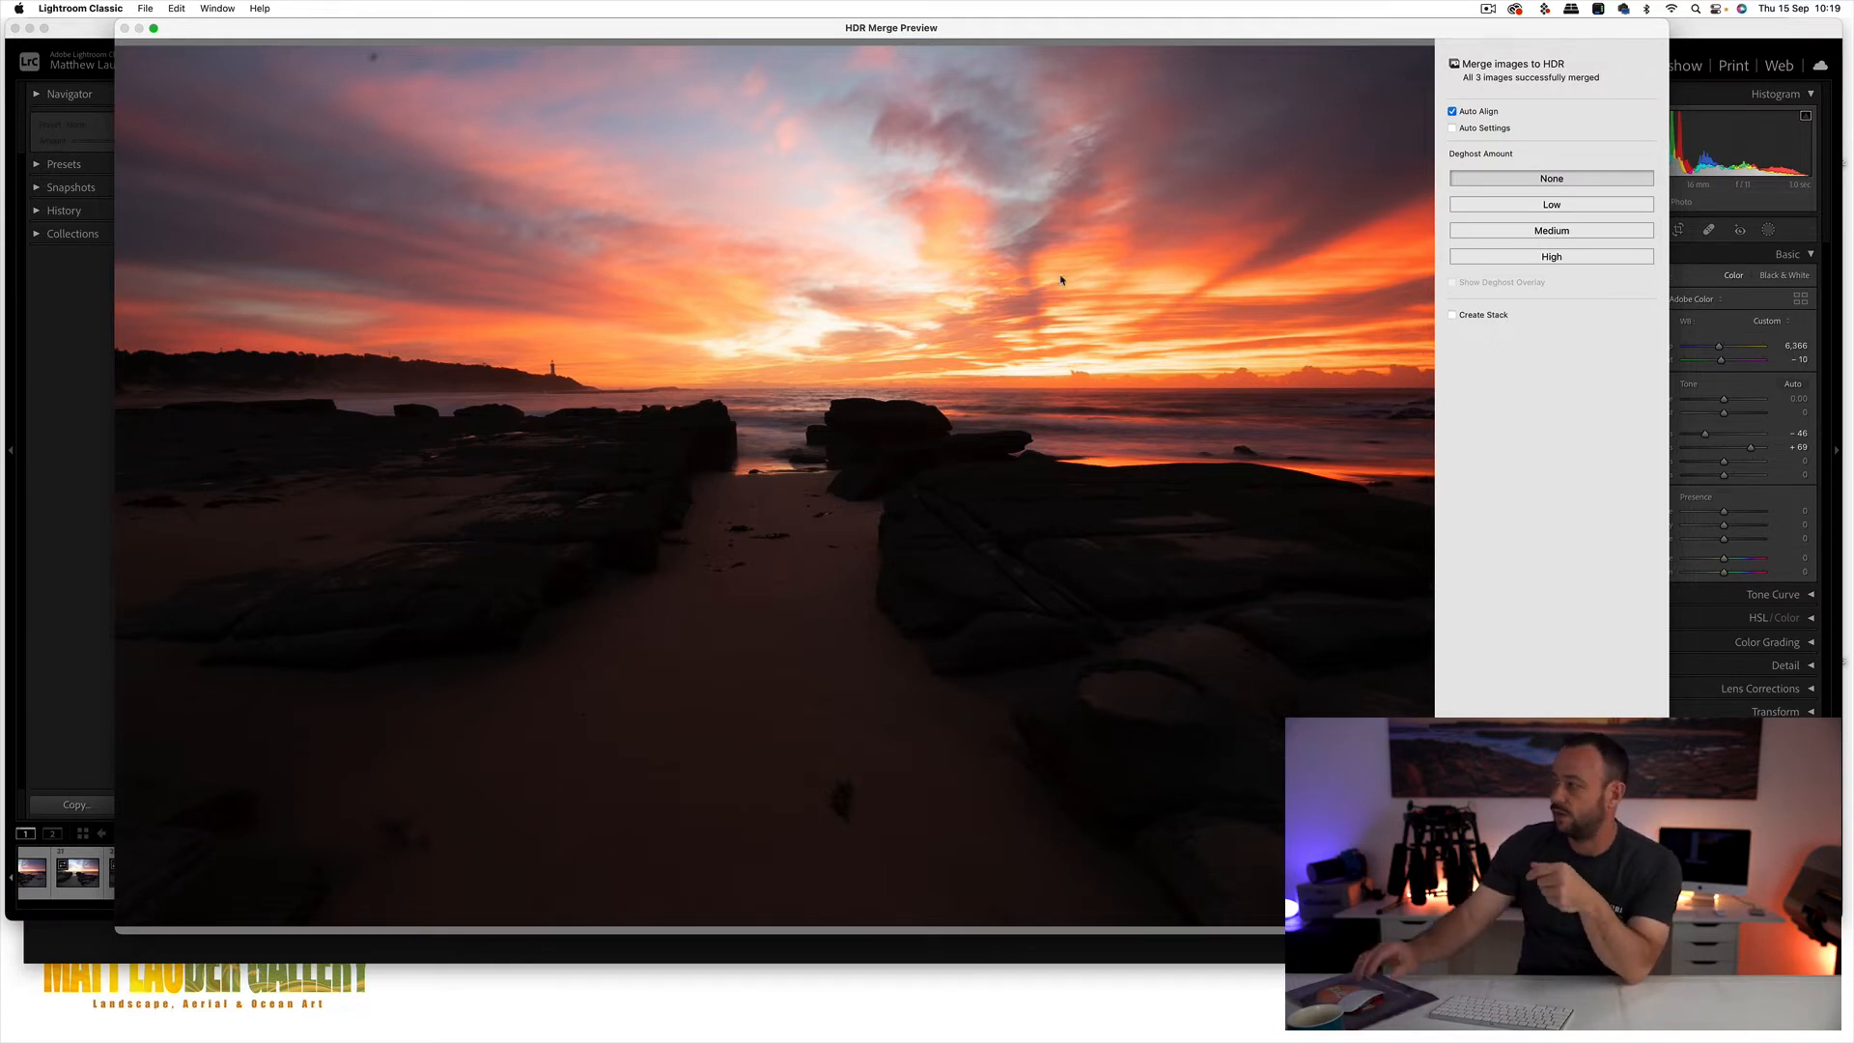
- Compare the Medium and None deghost amounts in the HDR preview, and merge the three exposures with deghosting set to None
left_click(1552, 232)
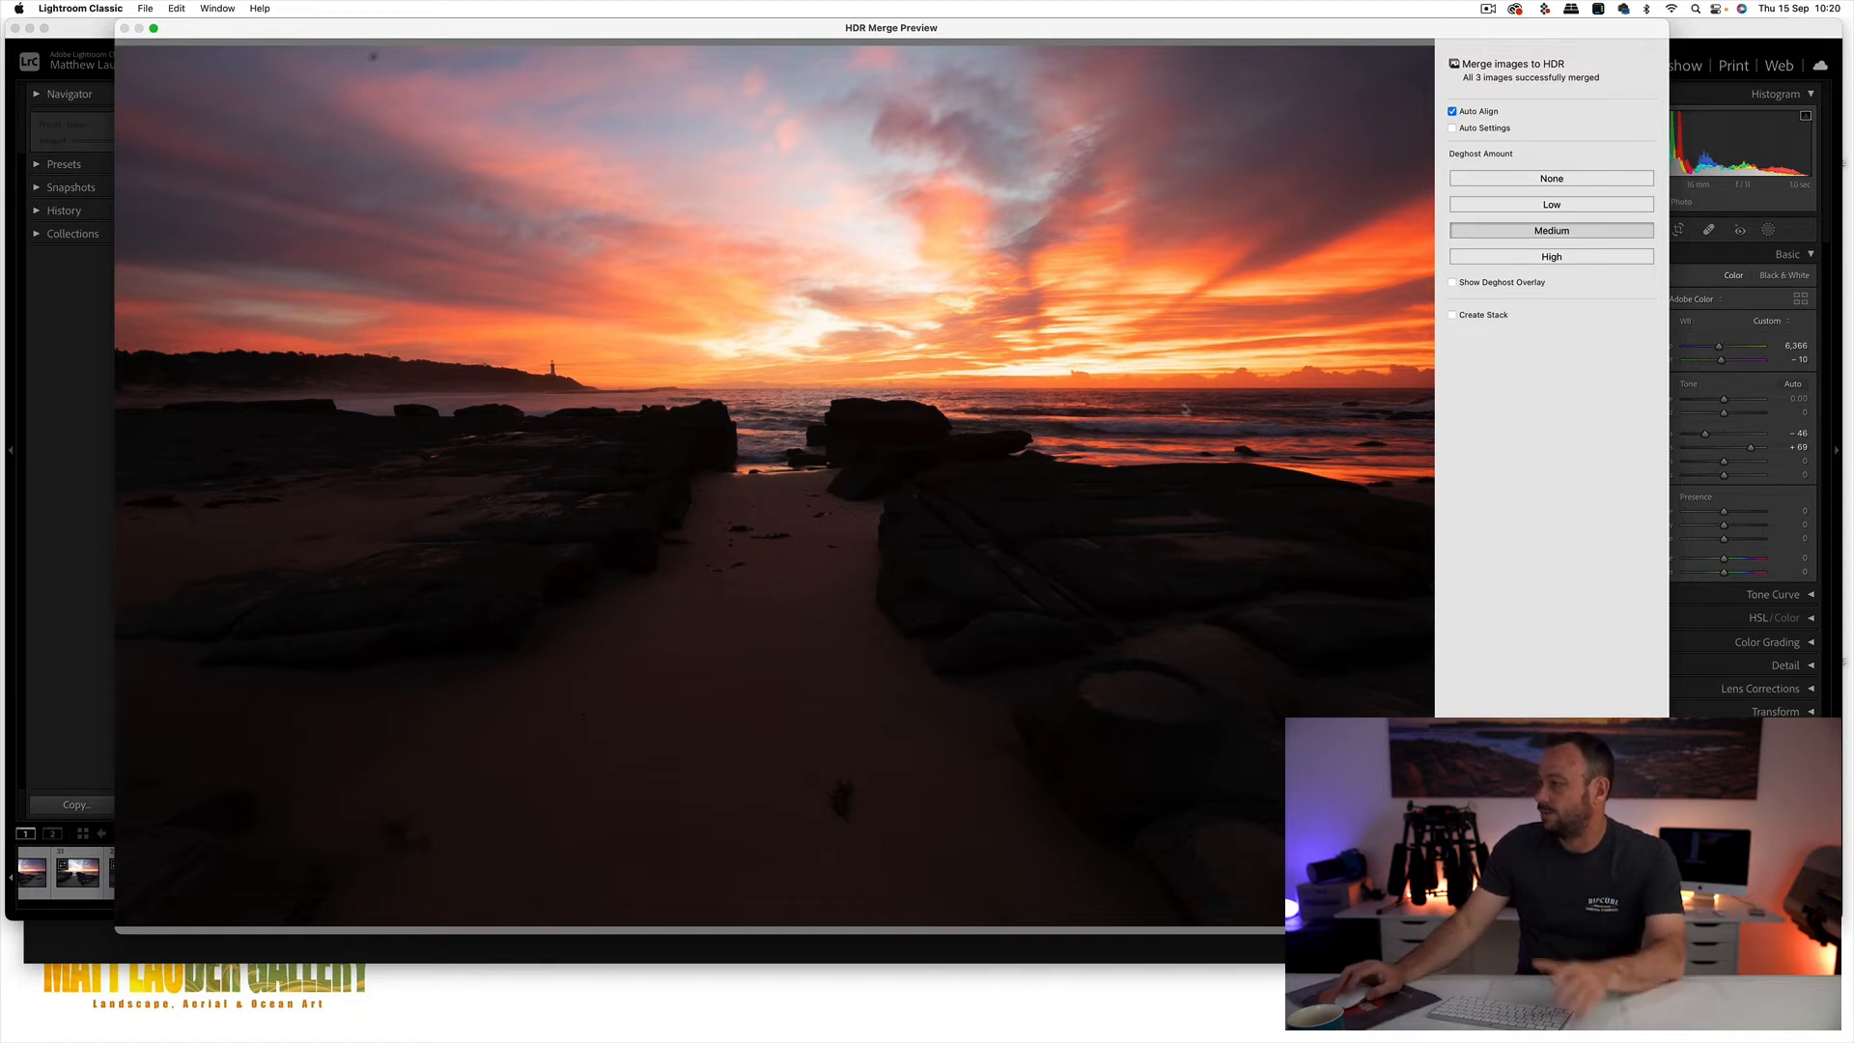
left_click(1554, 179)
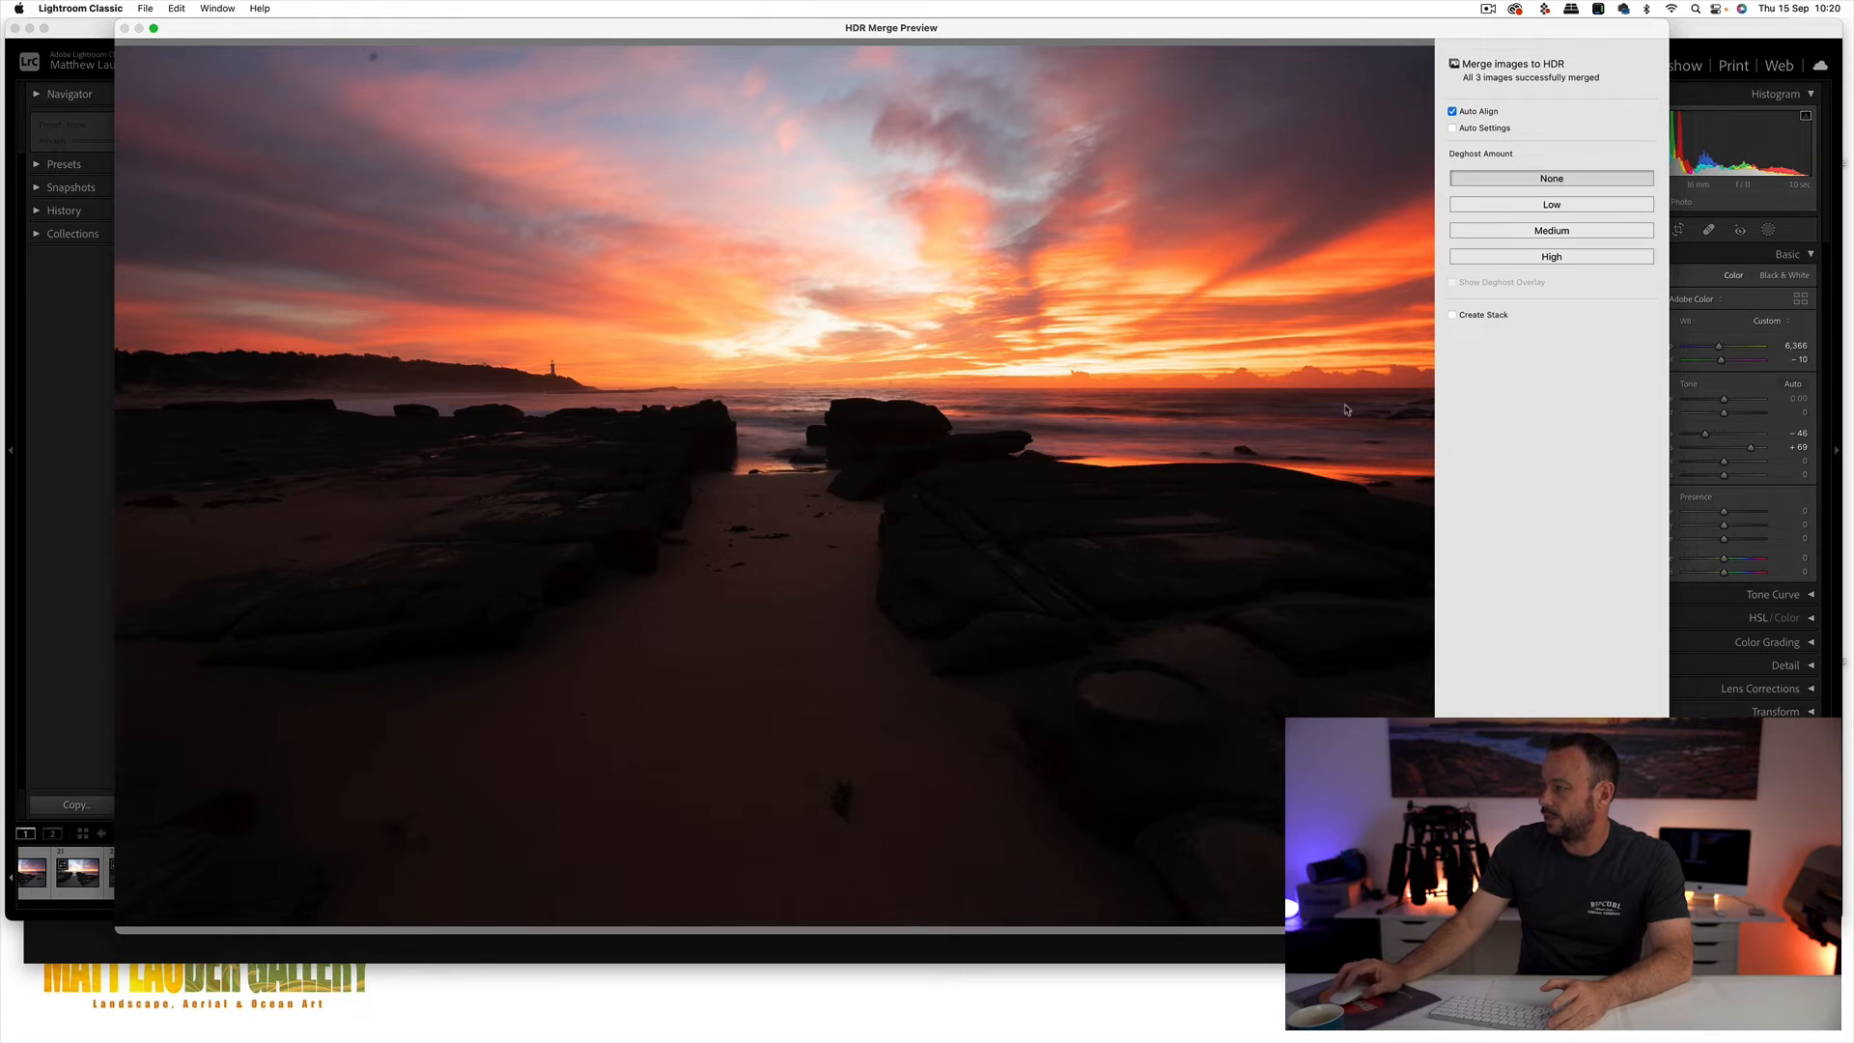
left_click(1532, 232)
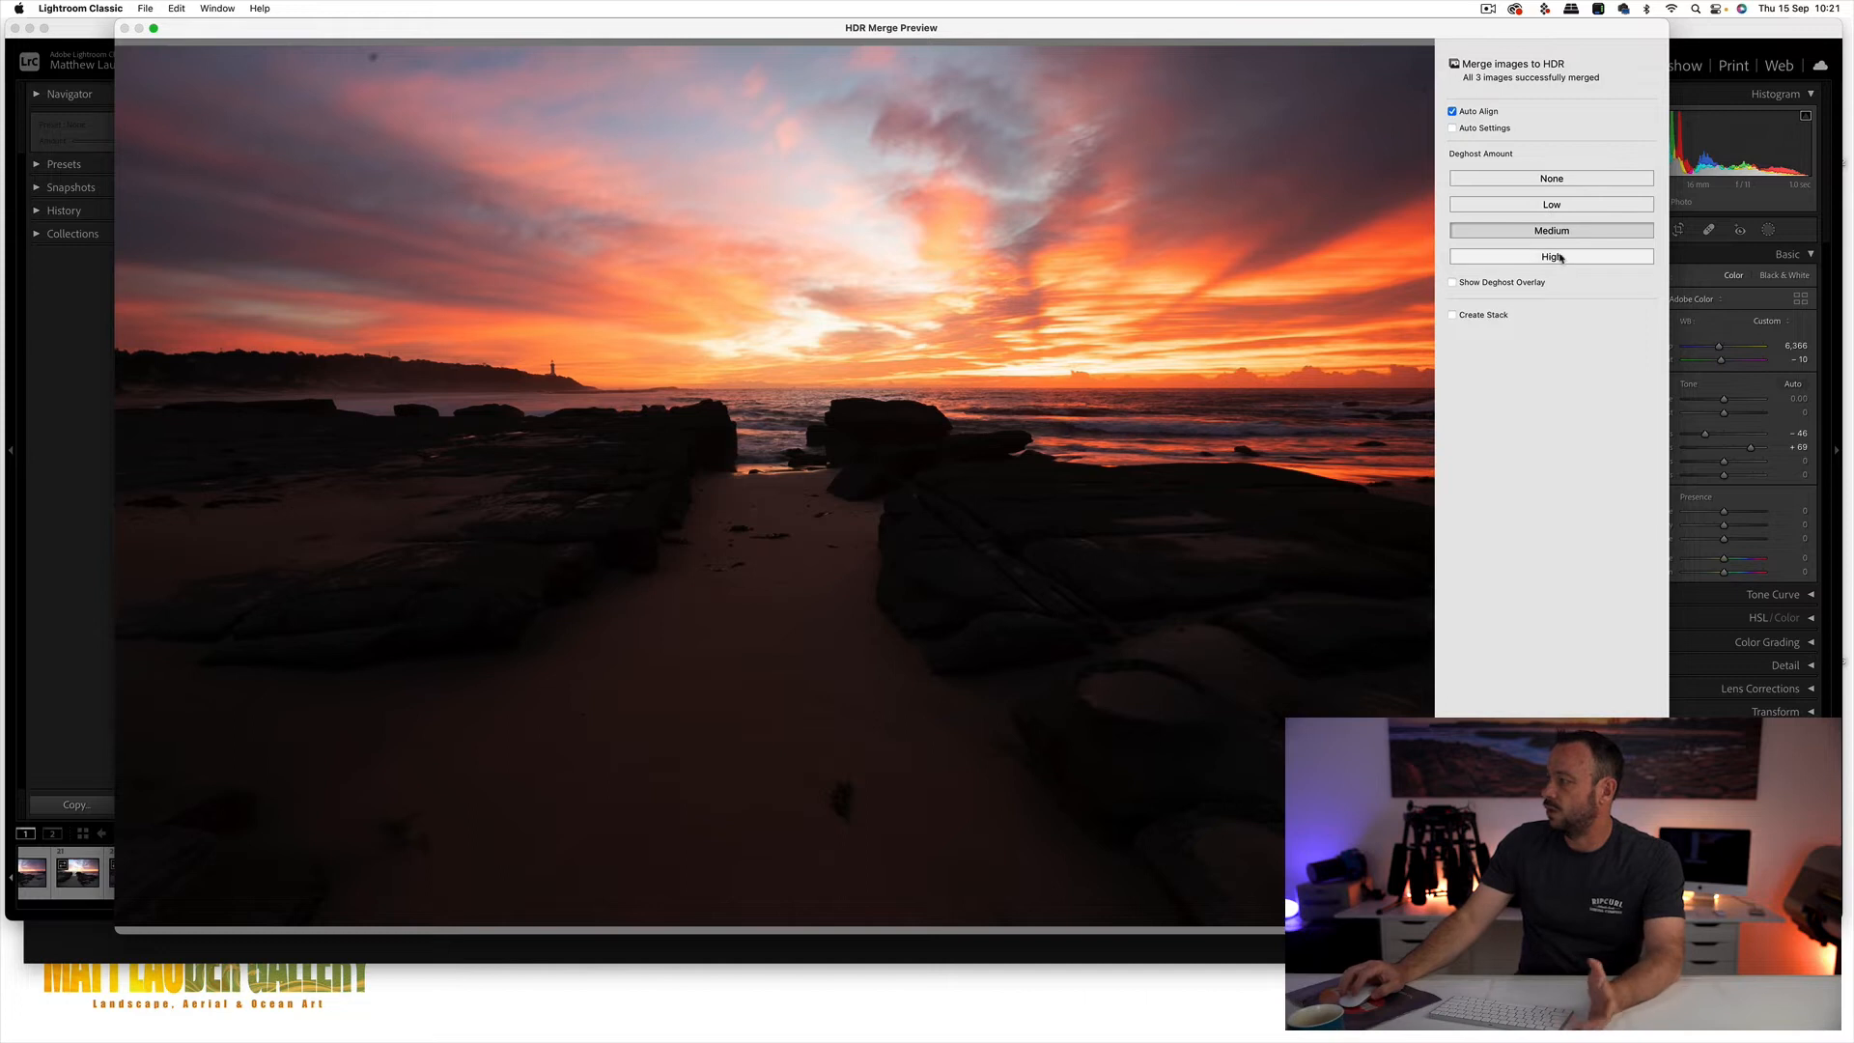
left_click(1553, 180)
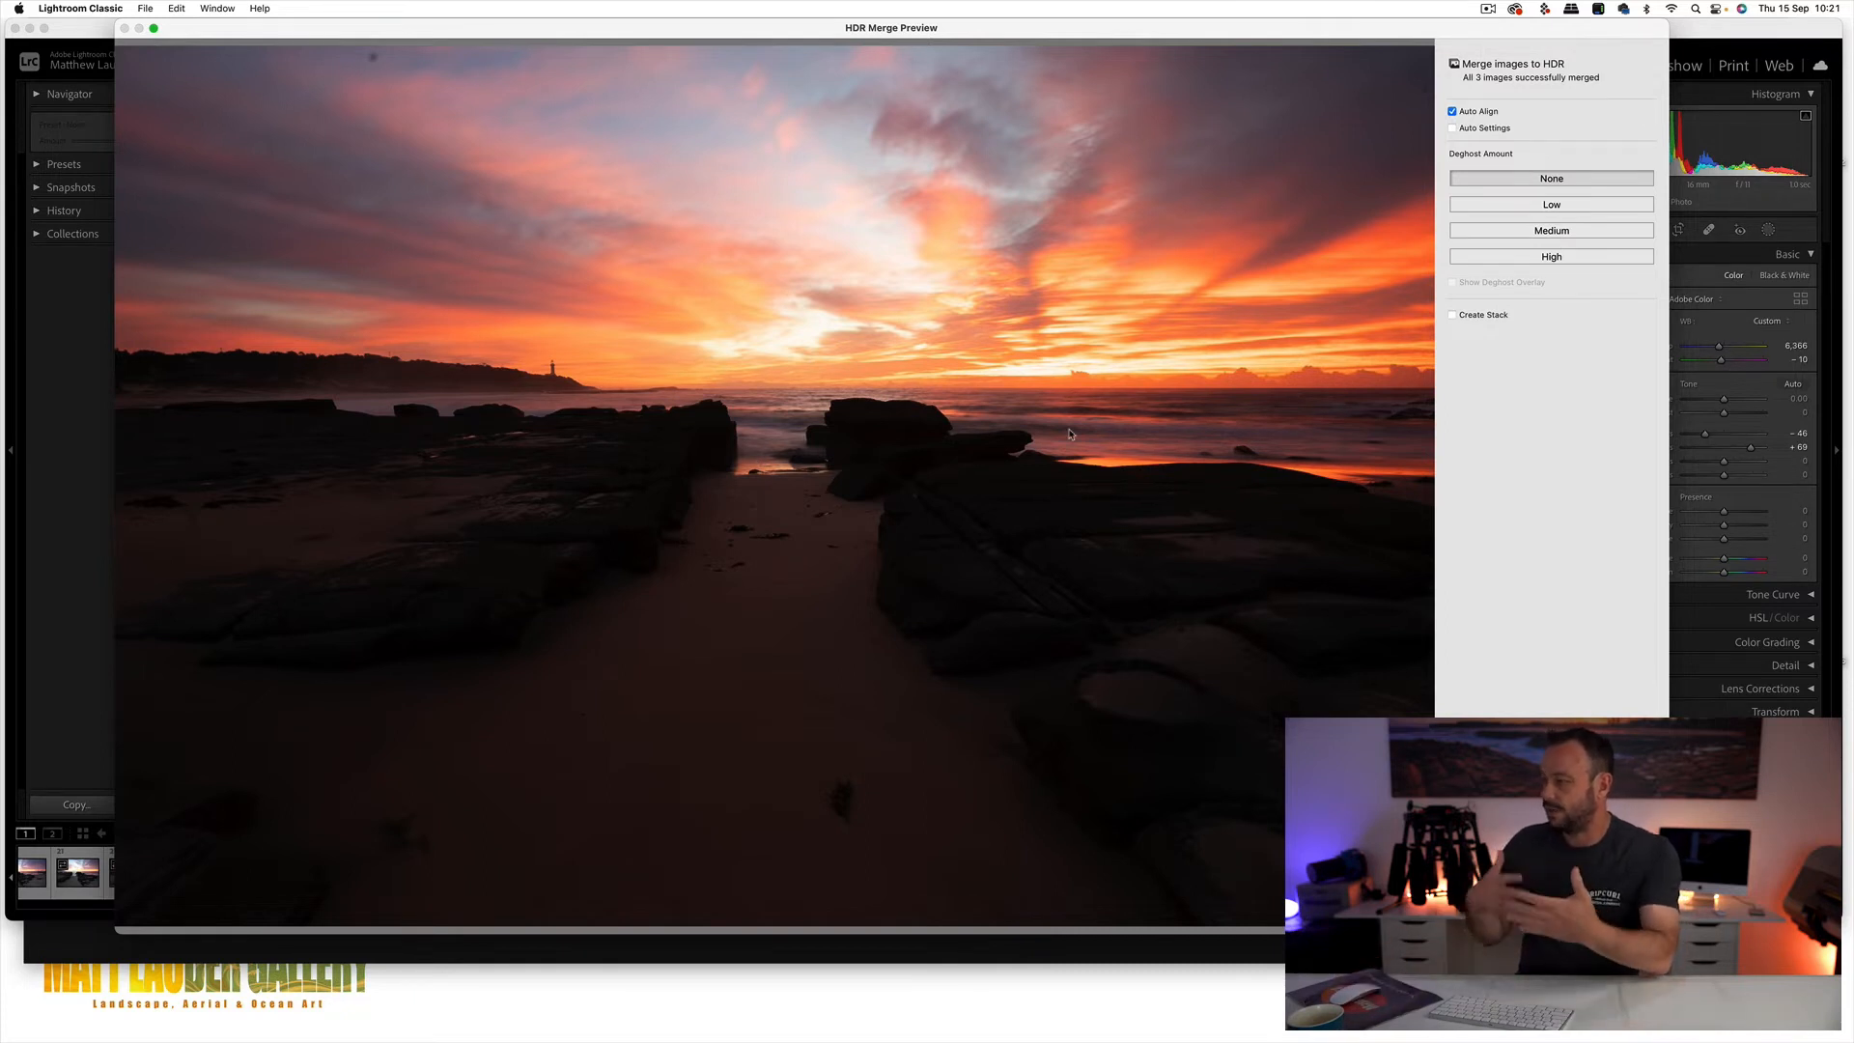
left_click(1532, 232)
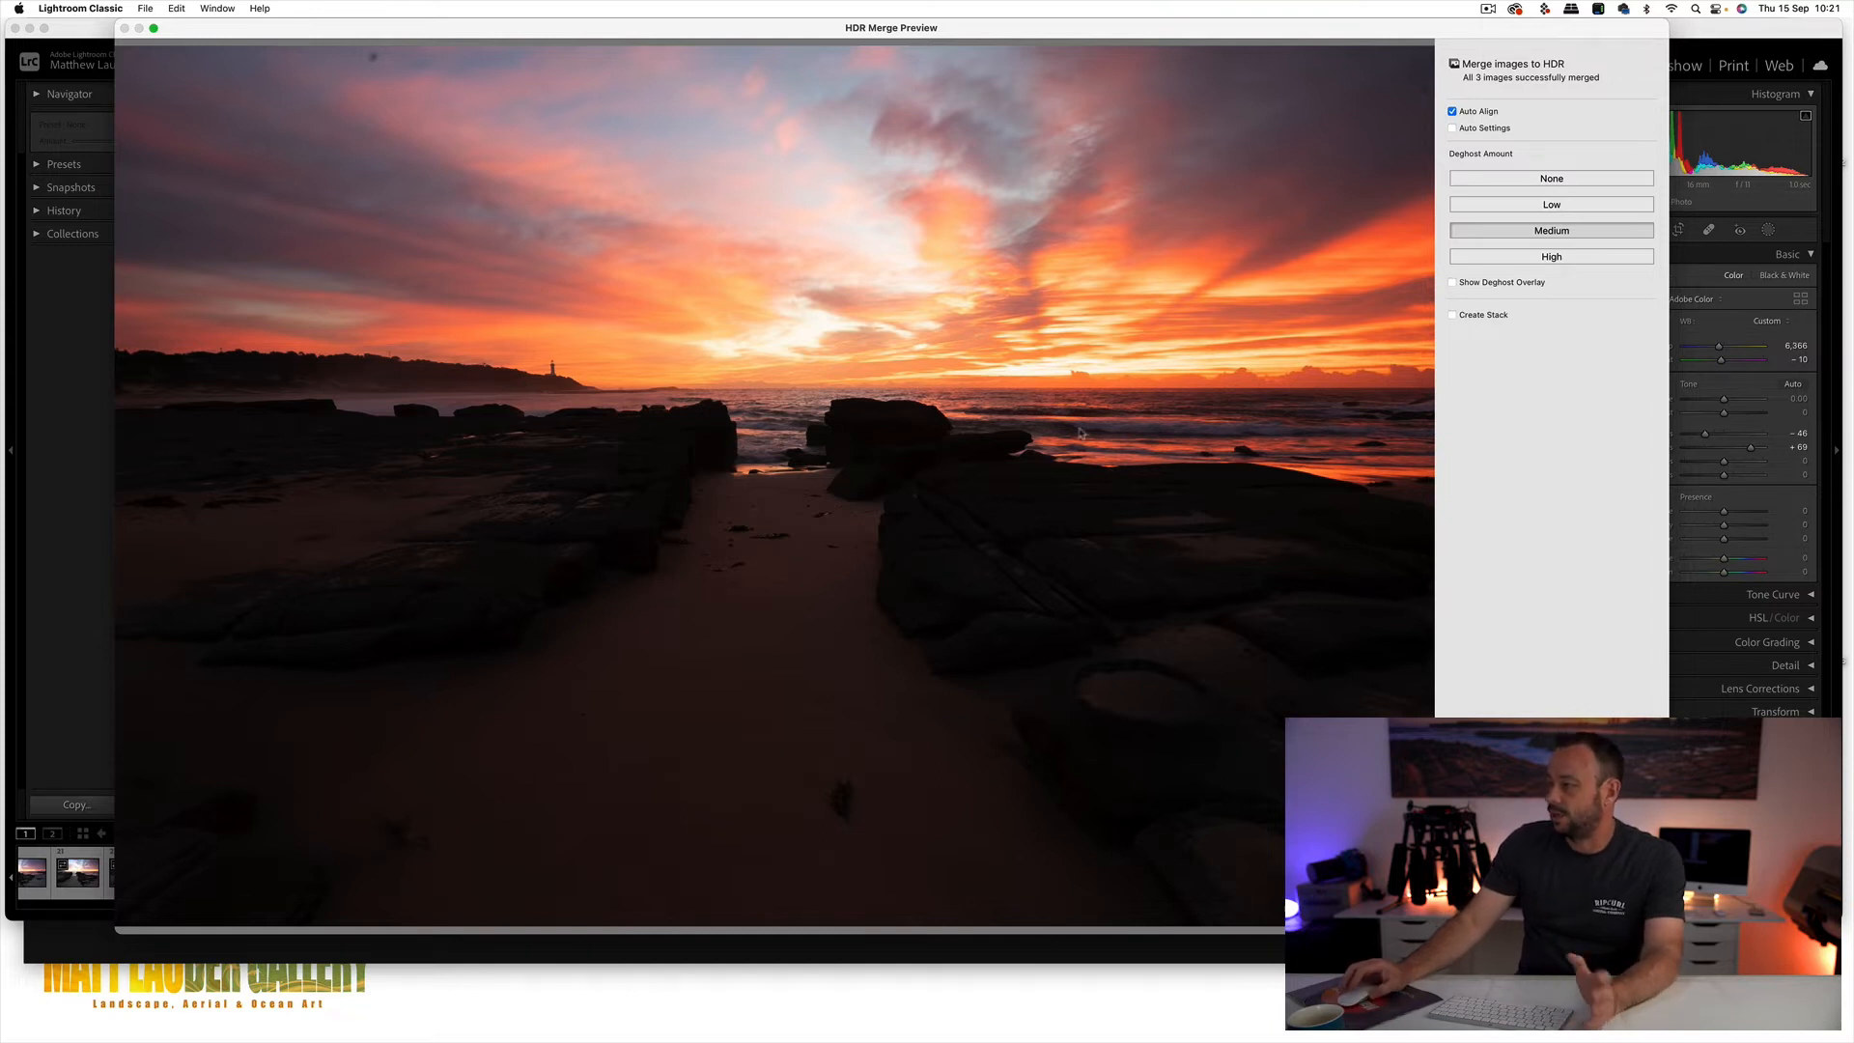
left_click(1552, 182)
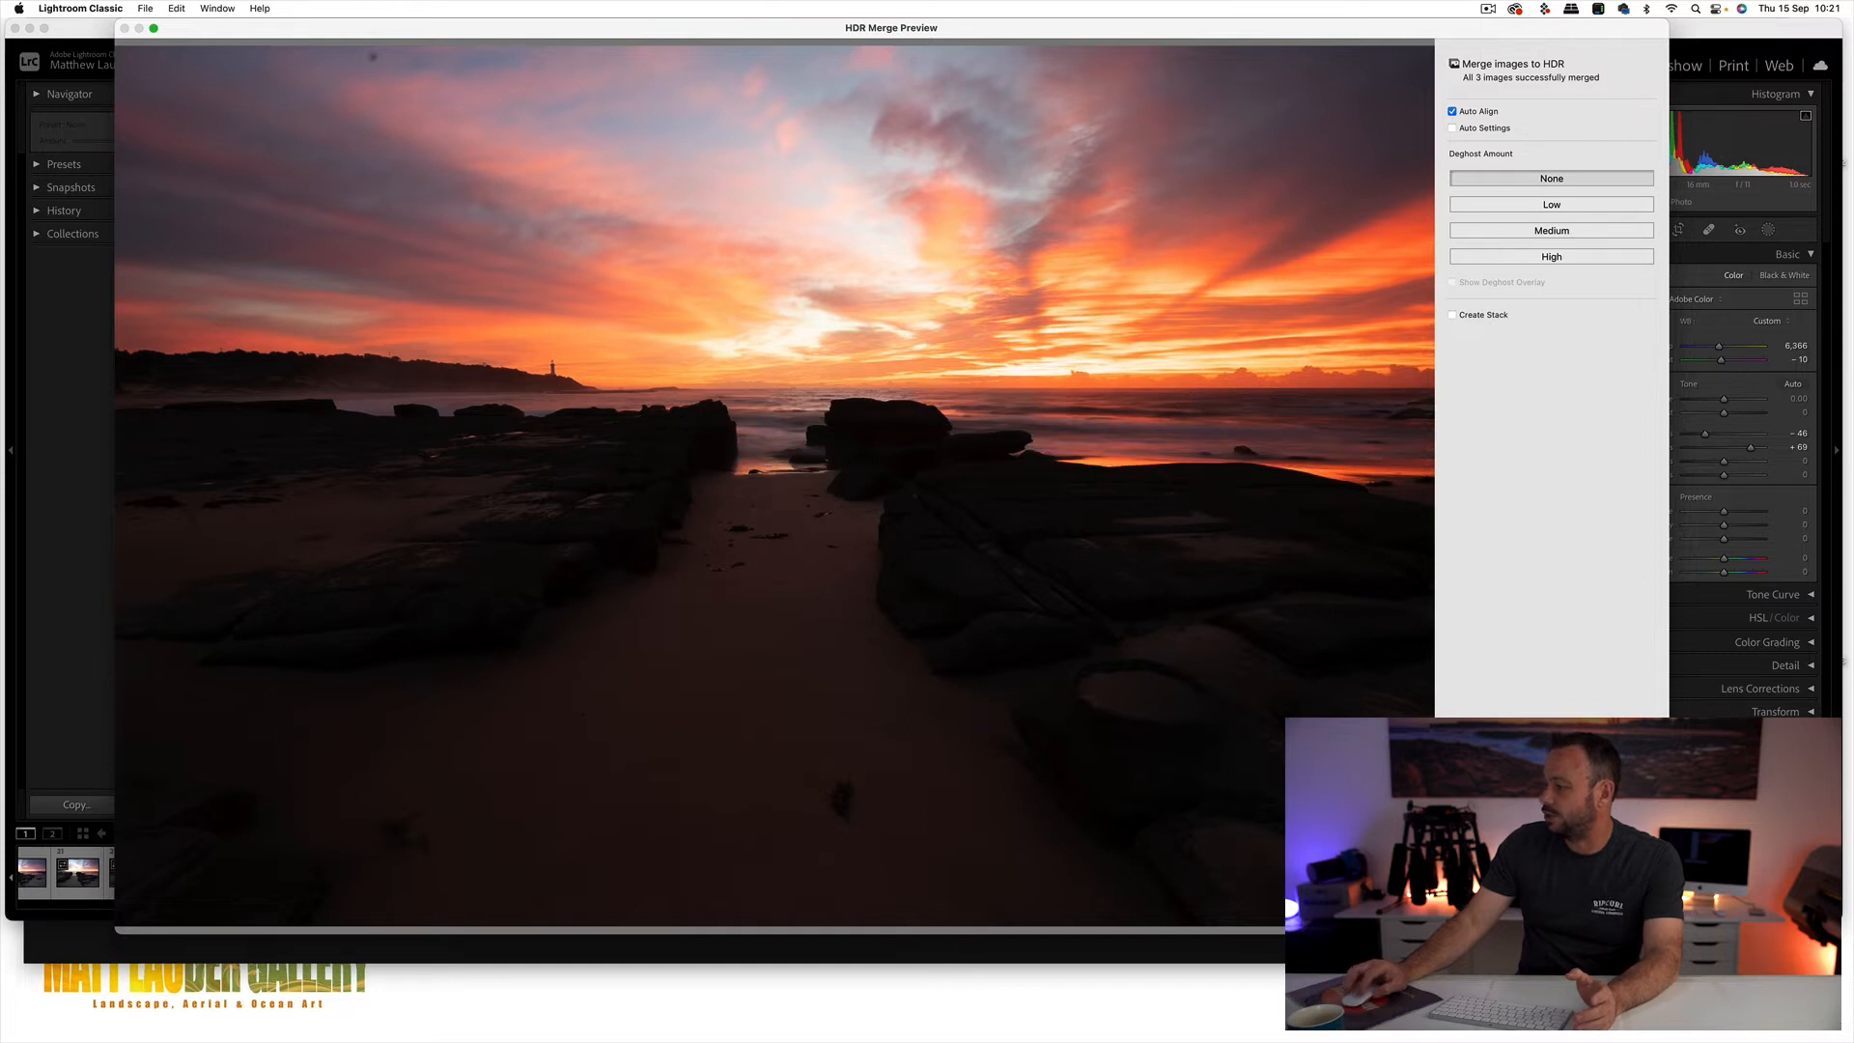
left_click(1625, 911)
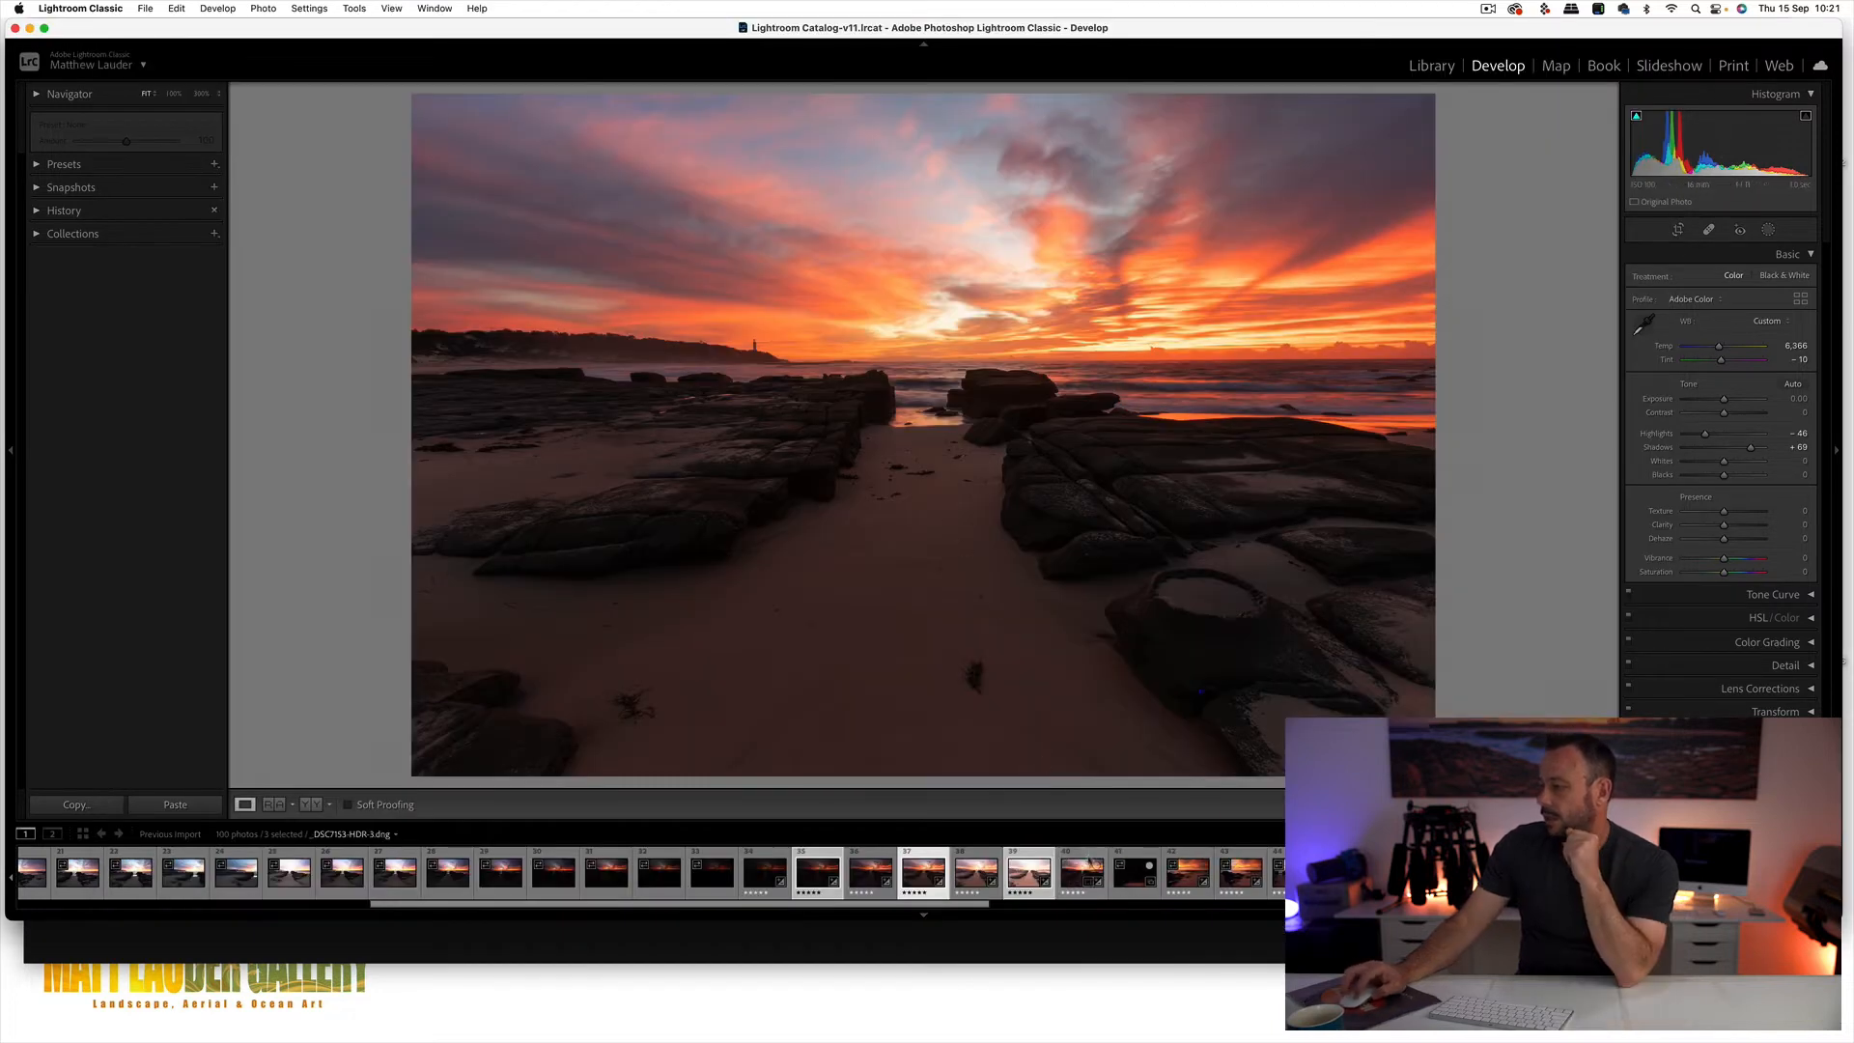
- Compare the merged HDR photo with the original middle exposure, photo 37
left_click(1077, 869)
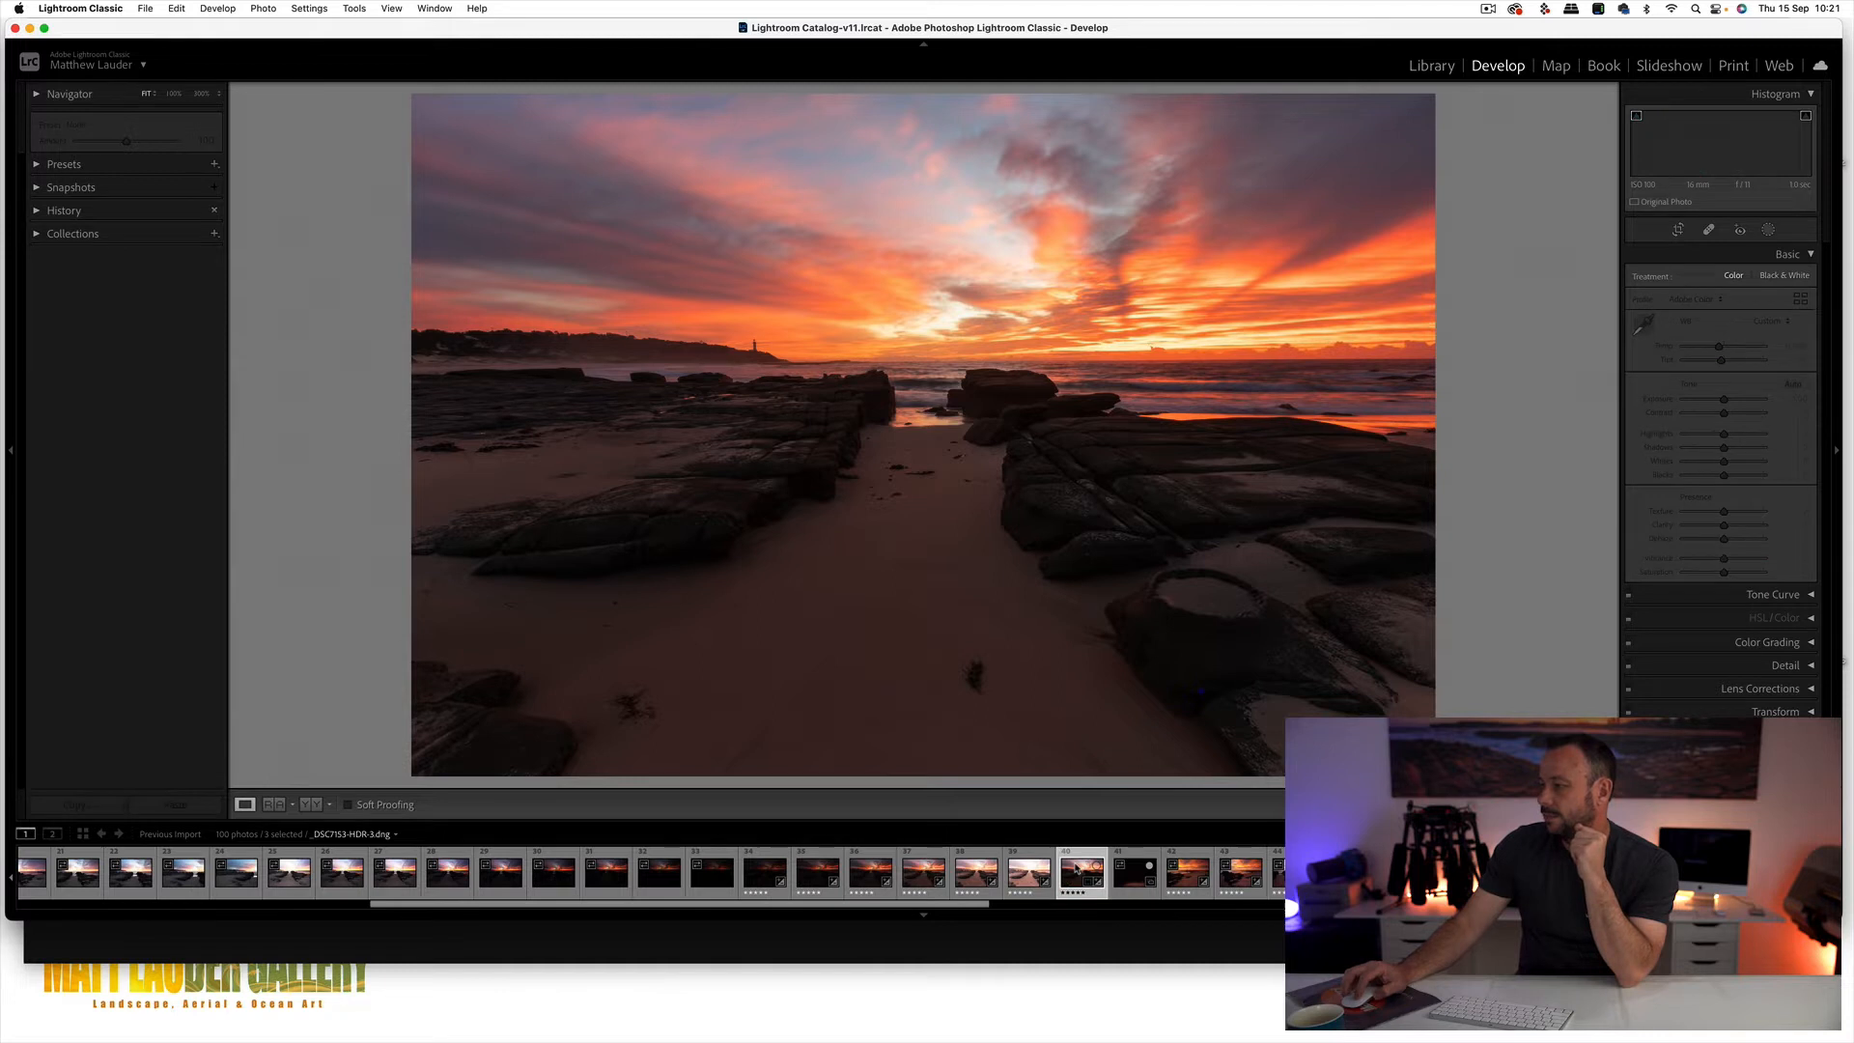
left_click(925, 873)
left_click(1076, 876)
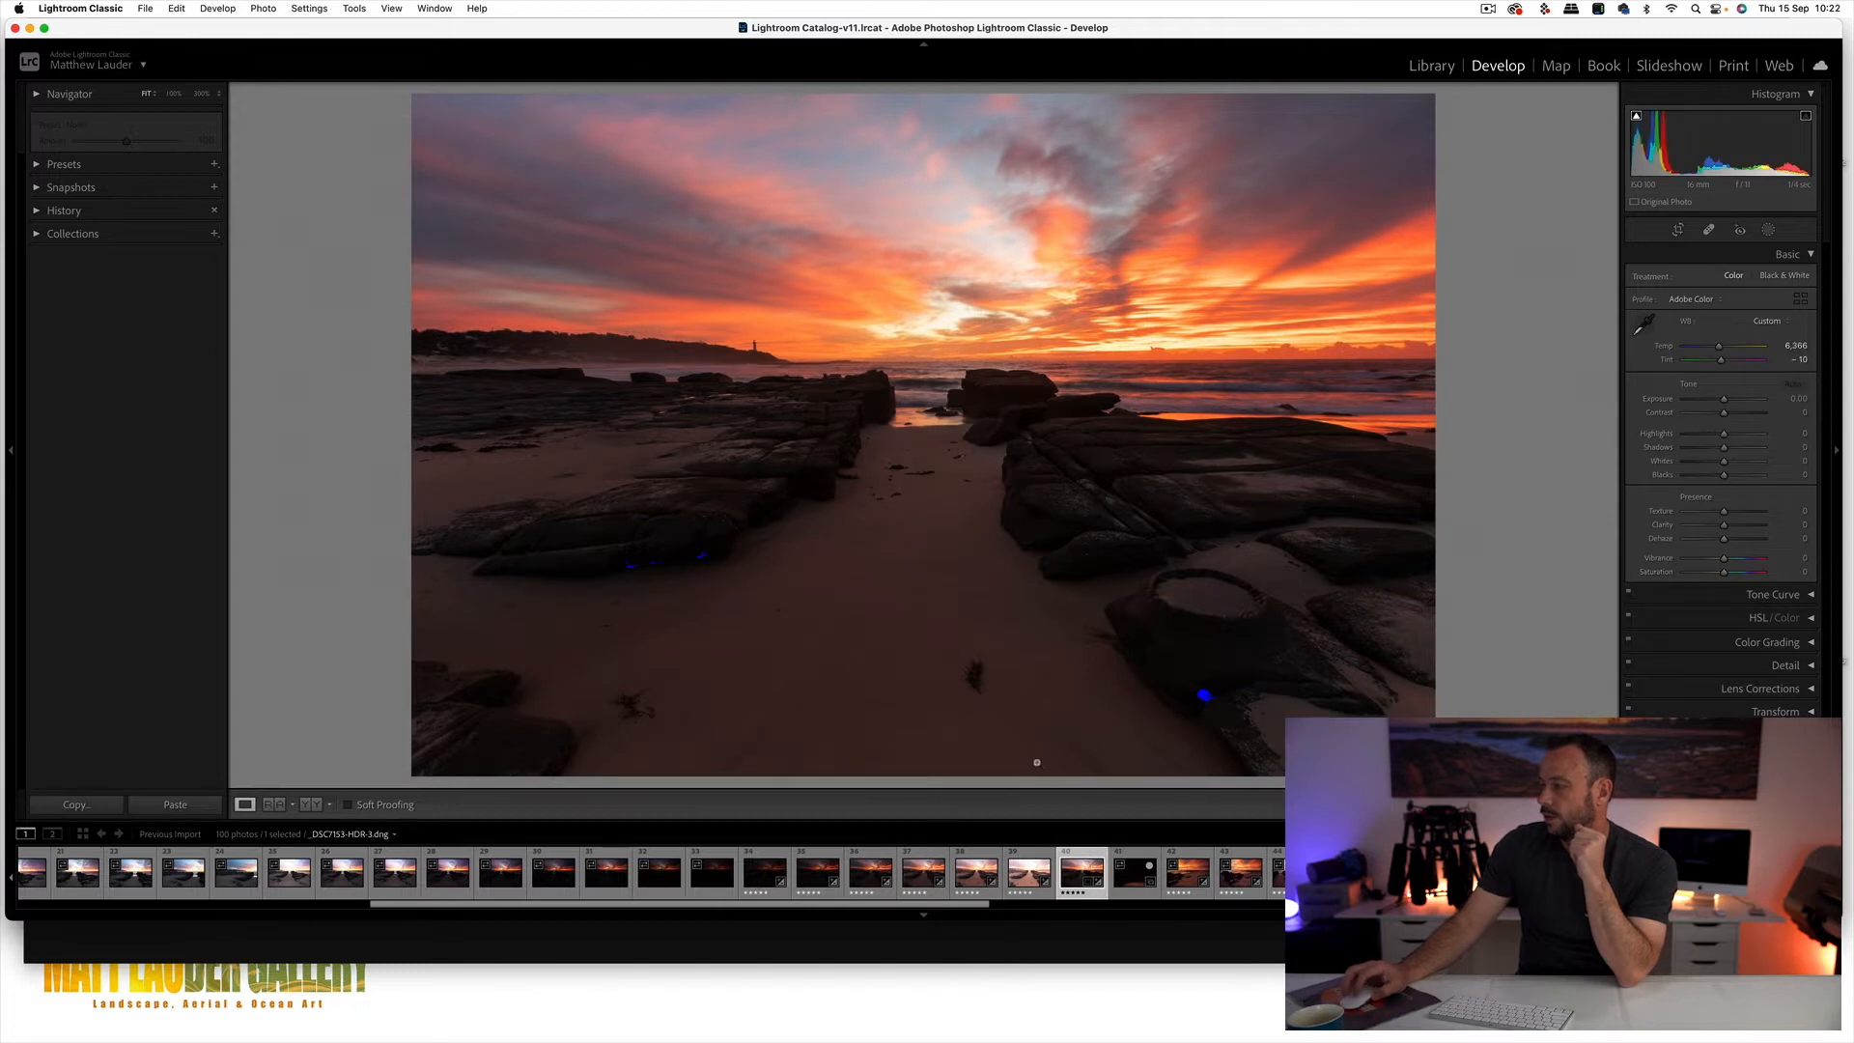
left_click(923, 874)
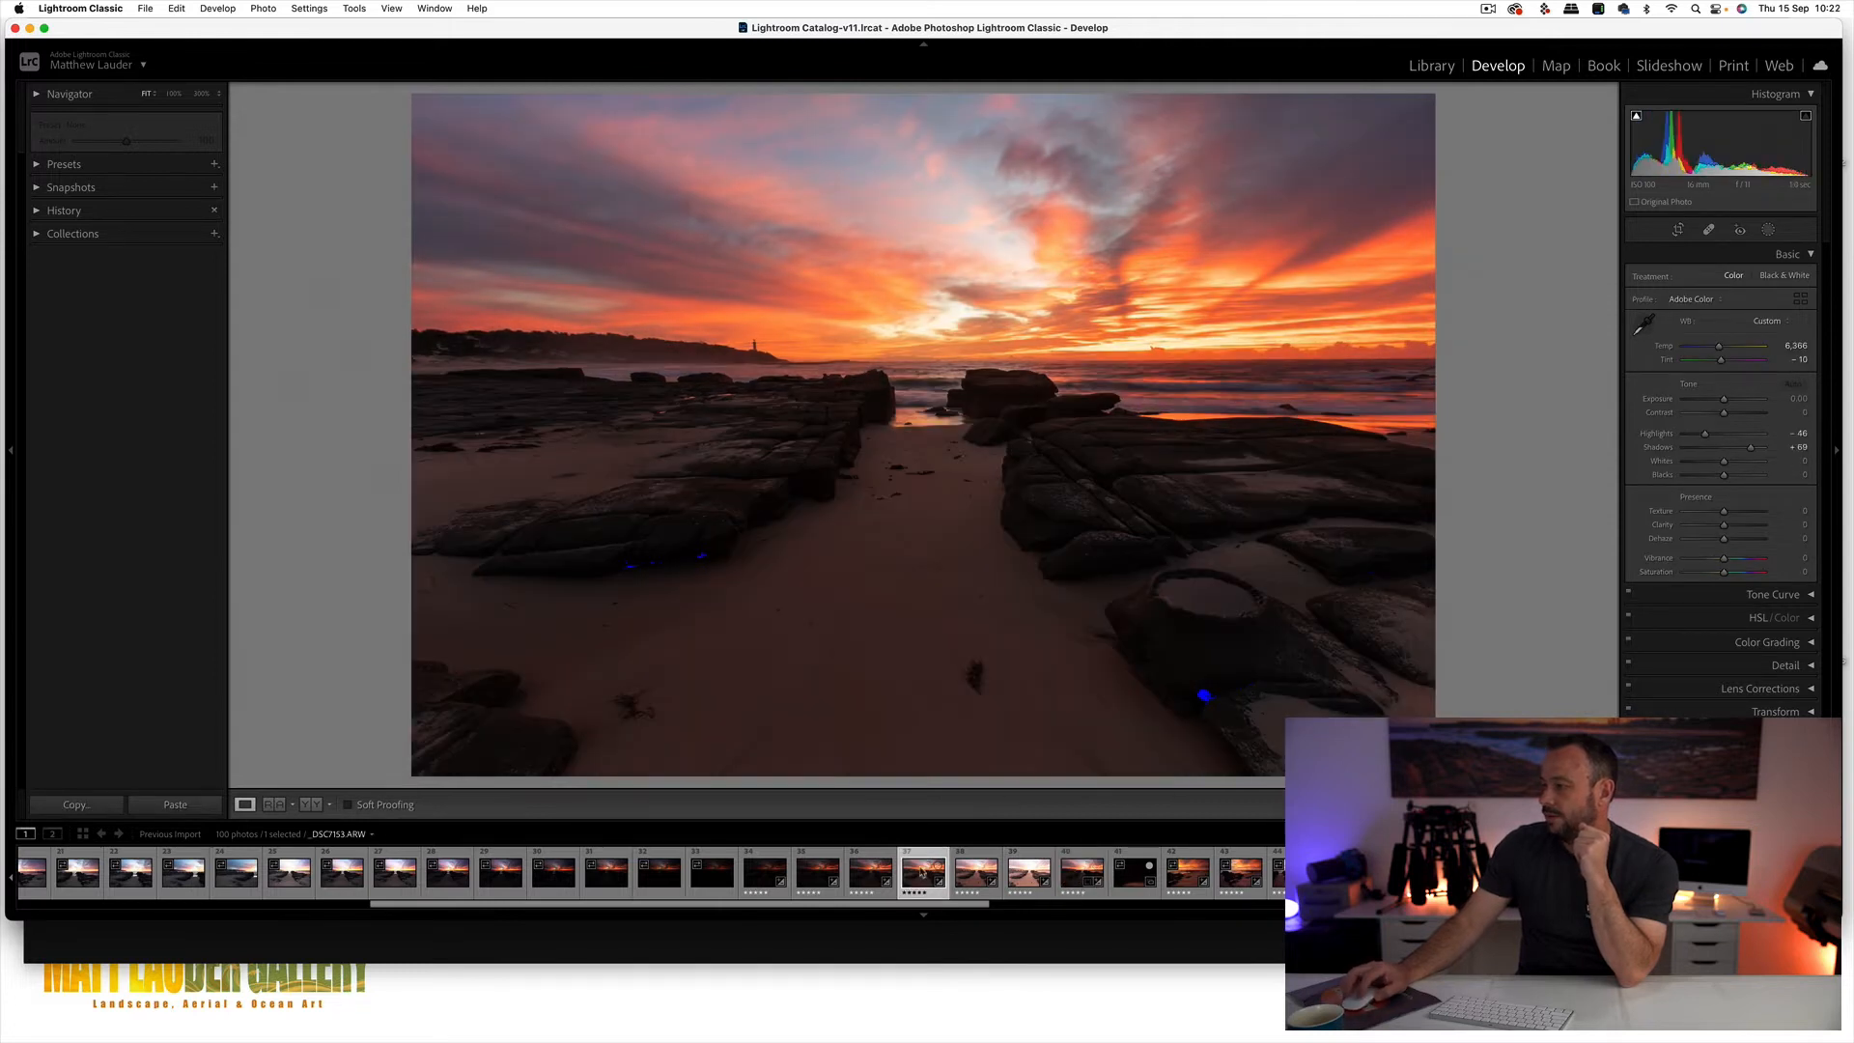
left_click(1082, 873)
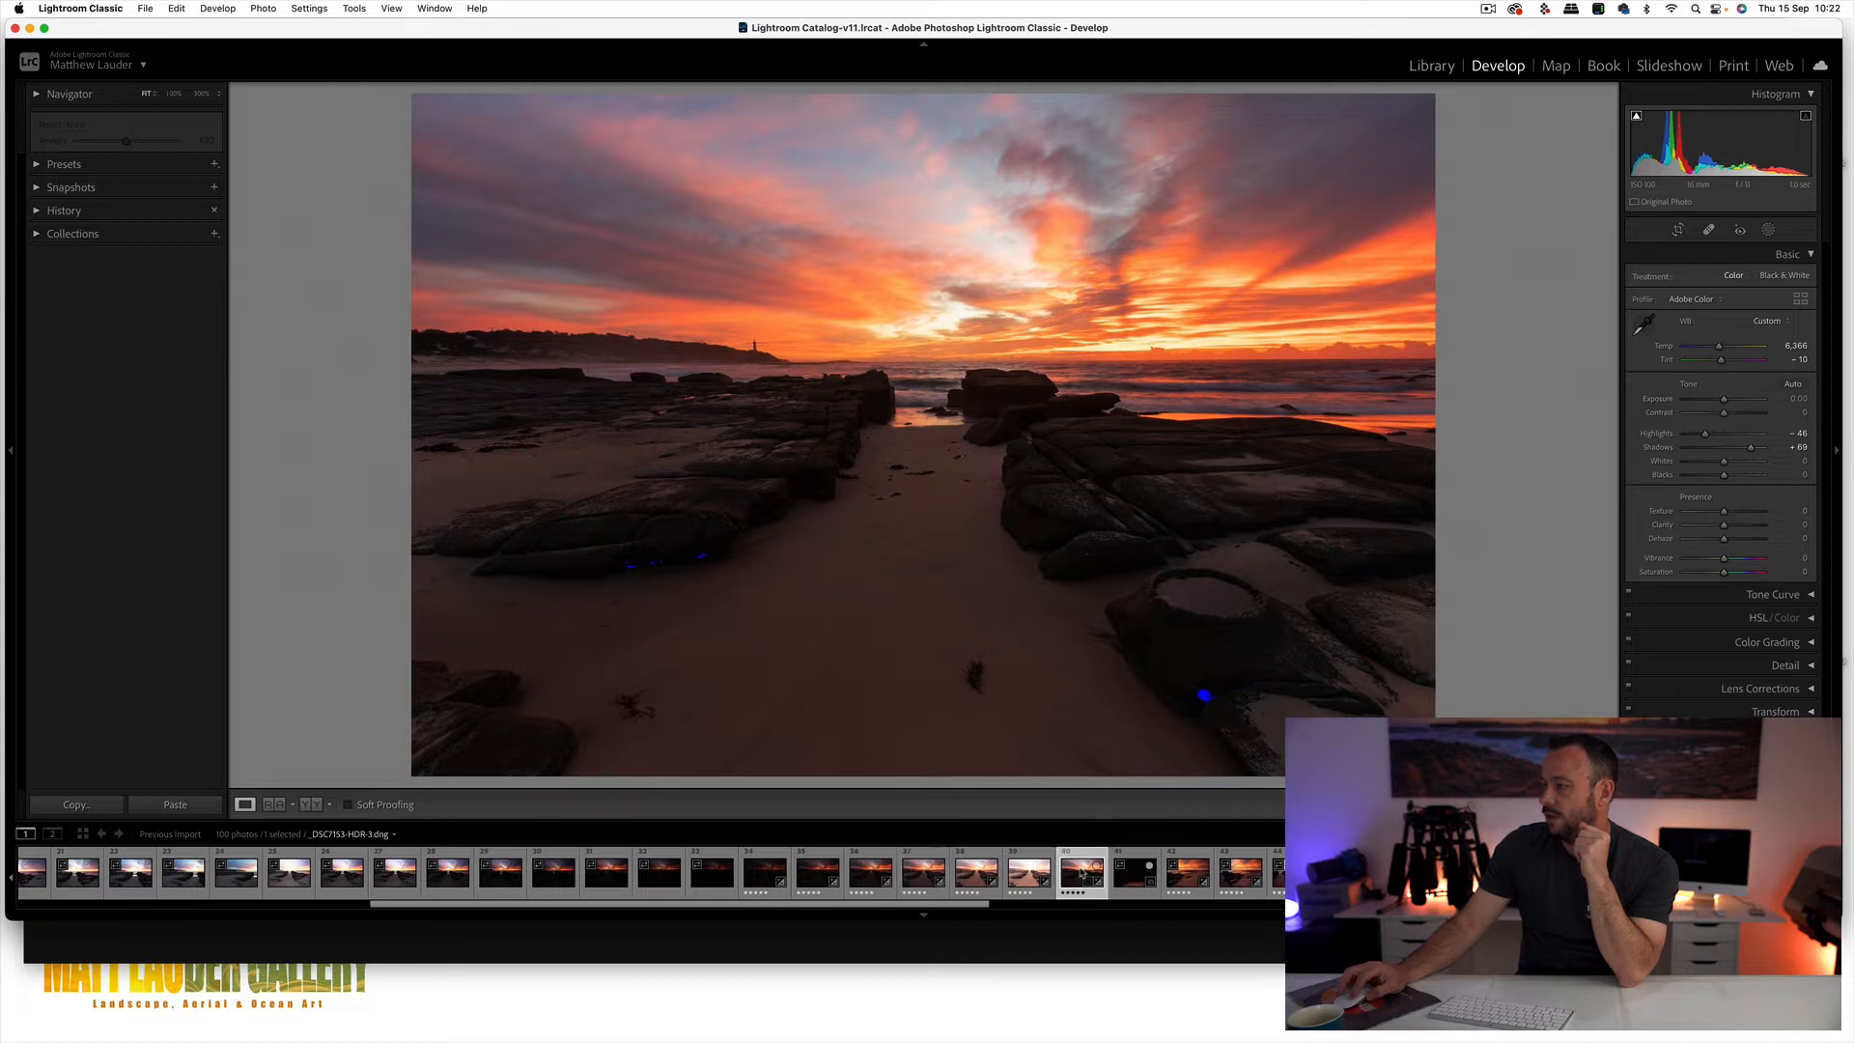
left_click(918, 875)
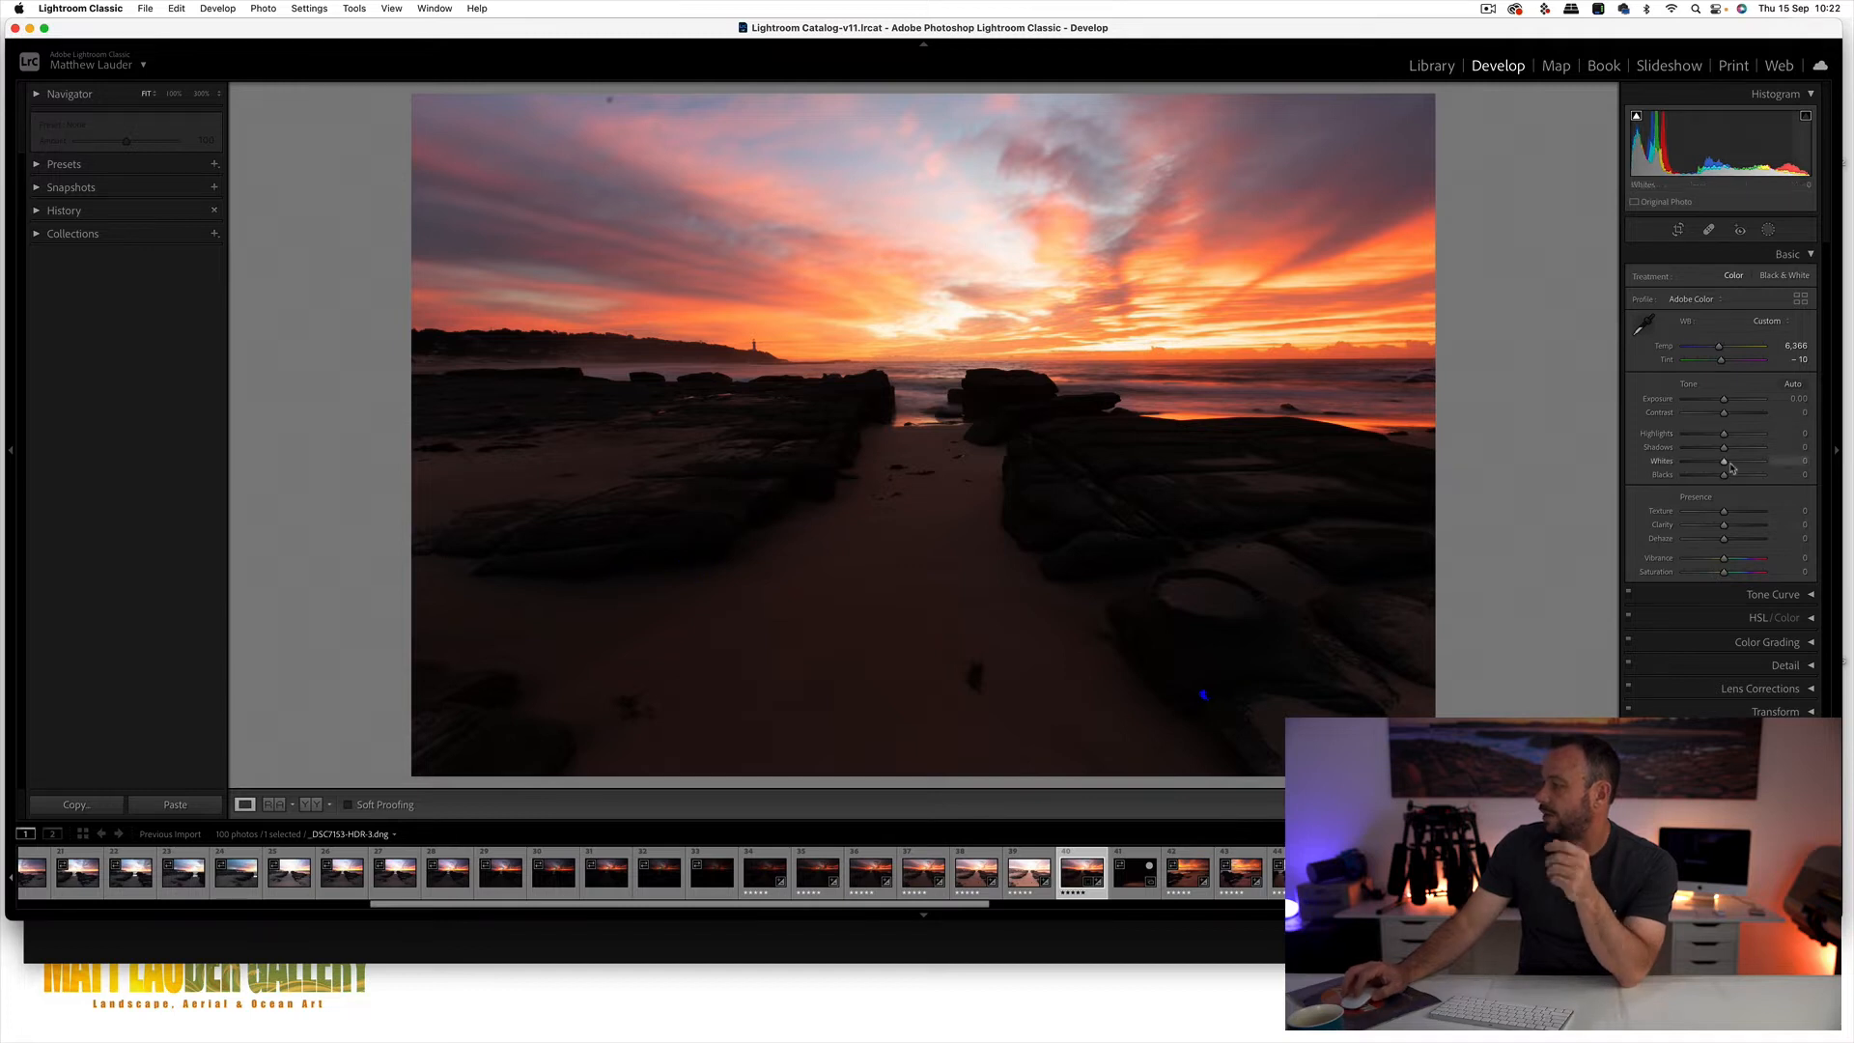
- Set Shadows to +85 and Highlights to −38 on the merged HDR photo, and compare it with the darker photo 36
left_click_drag(1744, 450, 1760, 450)
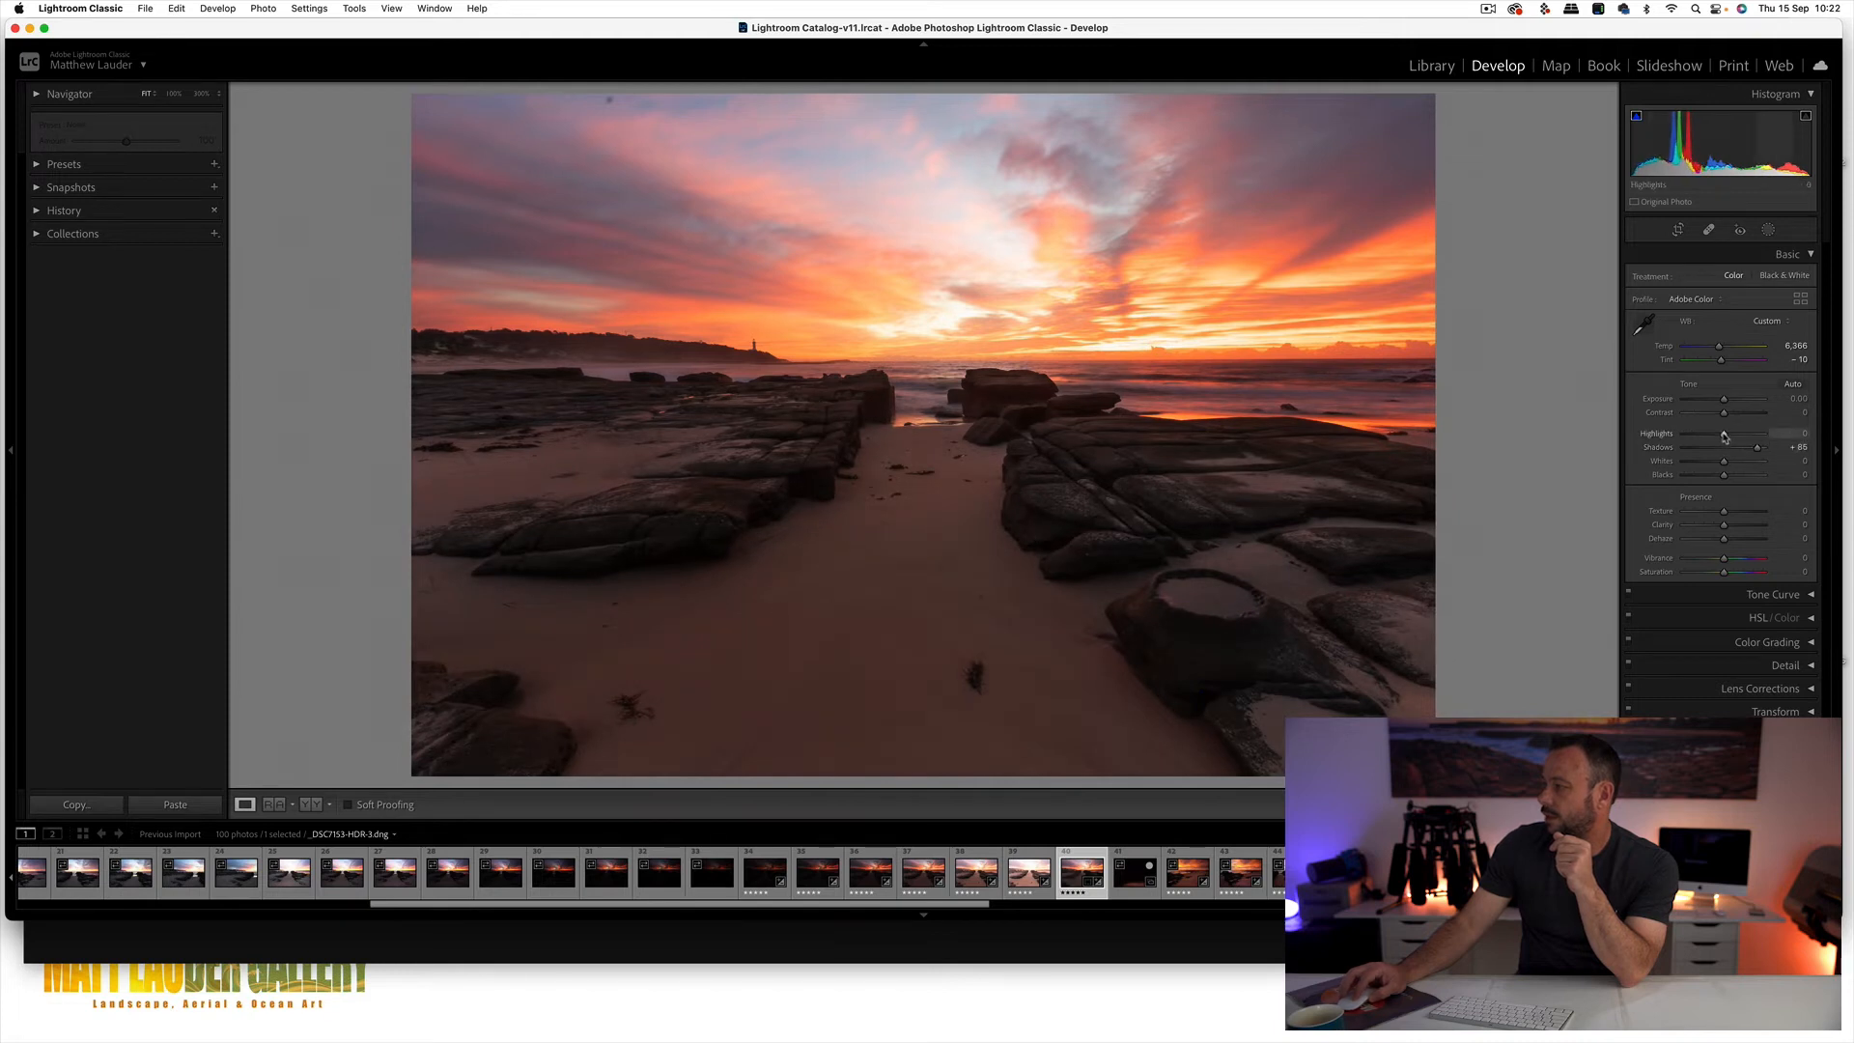
left_click_drag(1719, 438, 1710, 441)
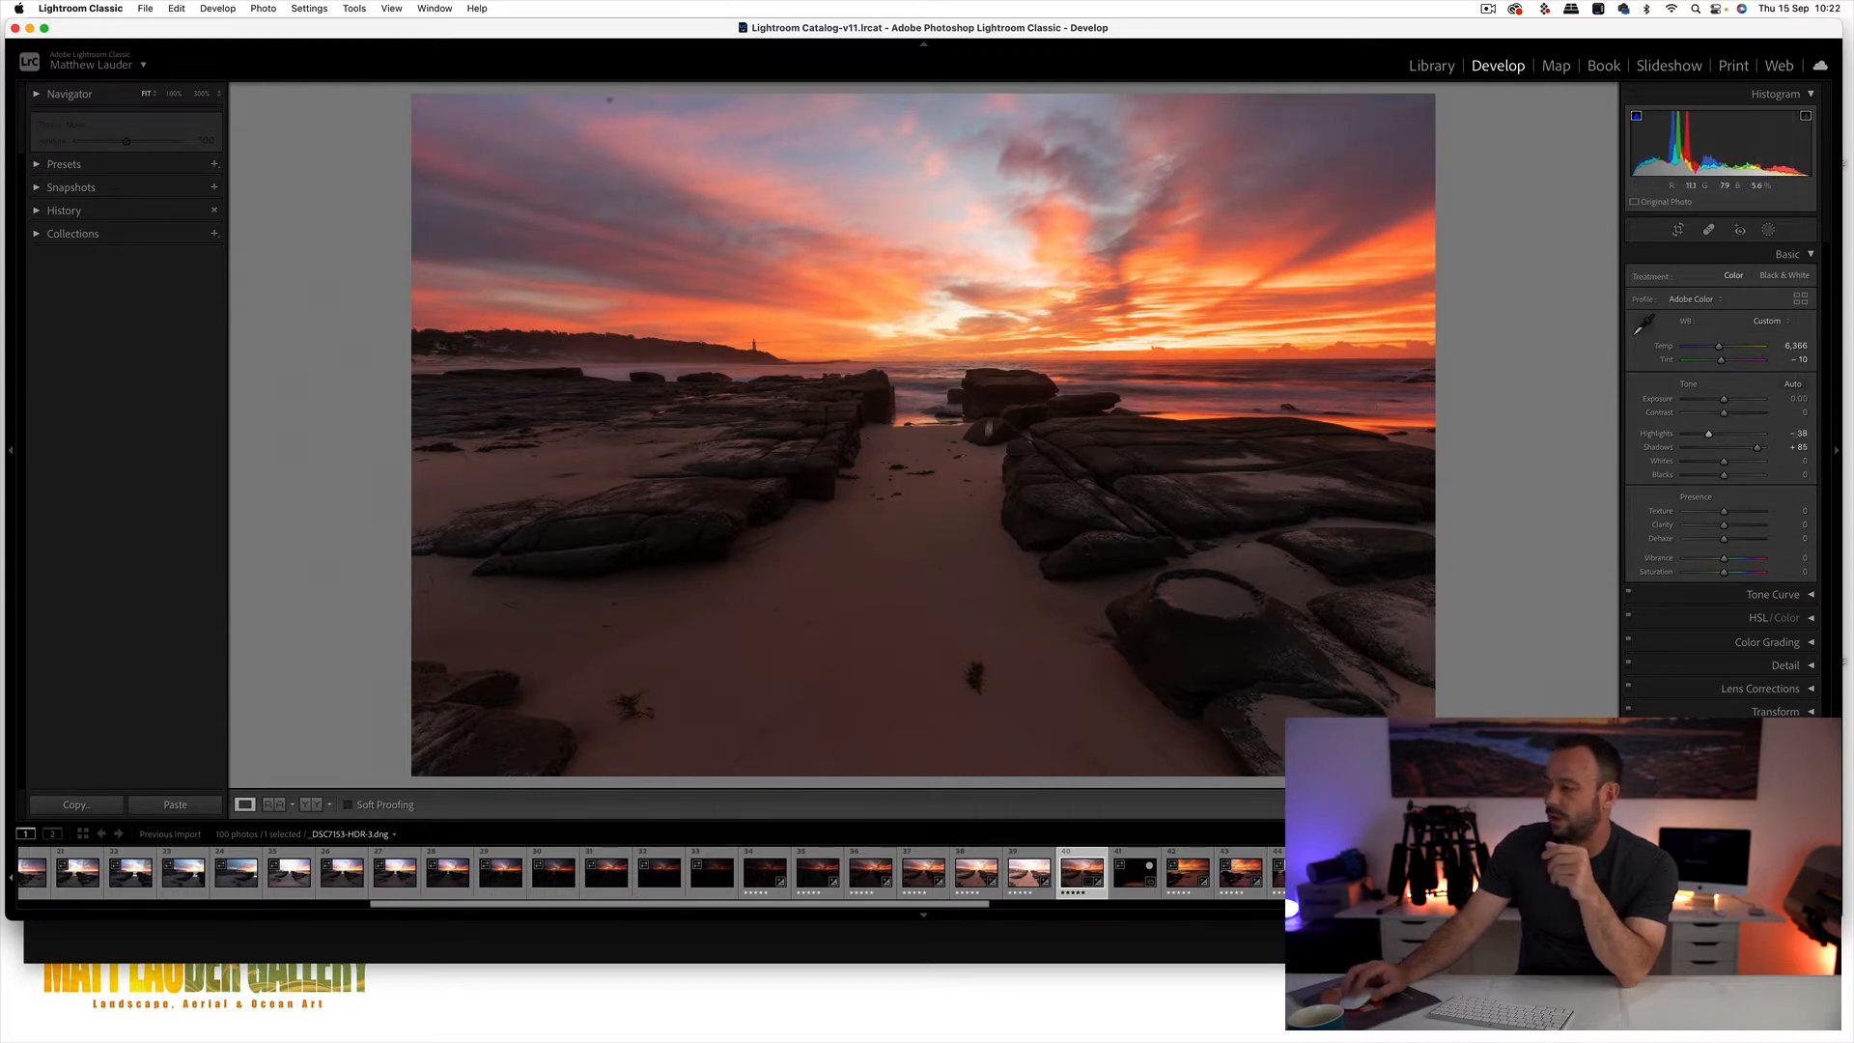
left_click(867, 875)
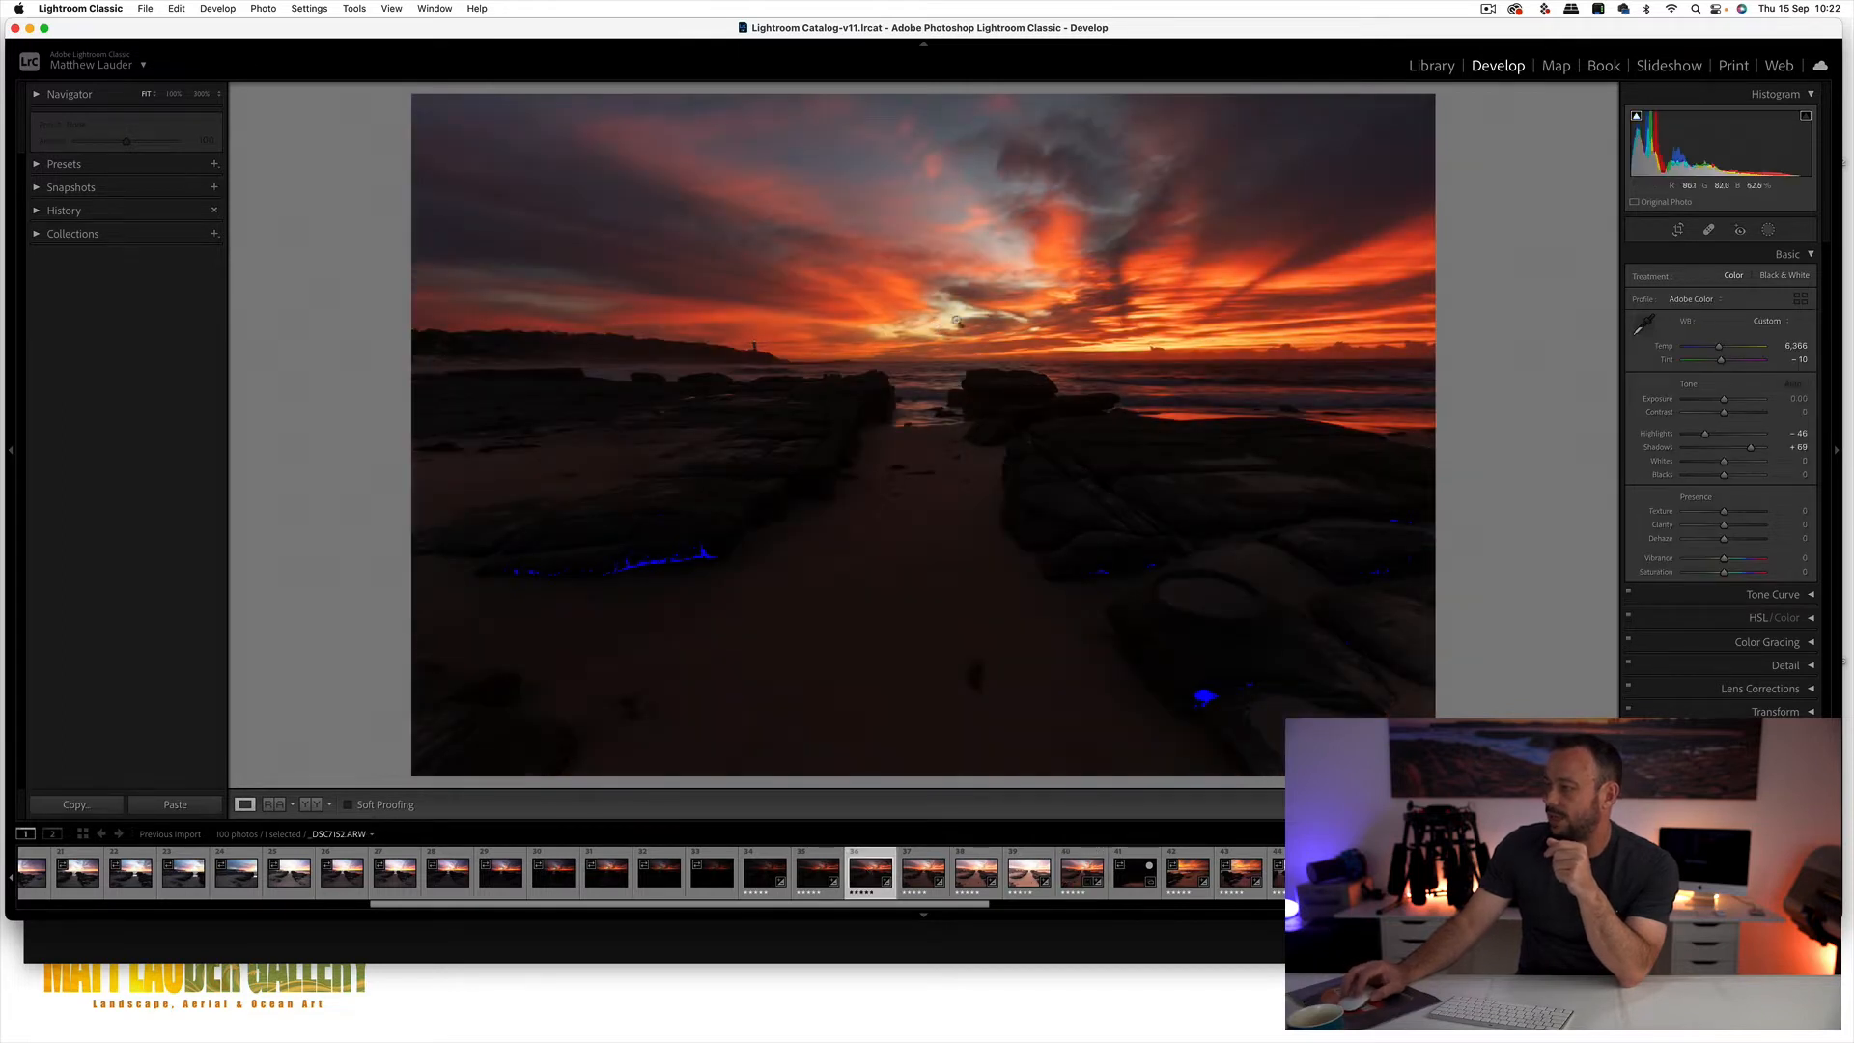
left_click(1077, 873)
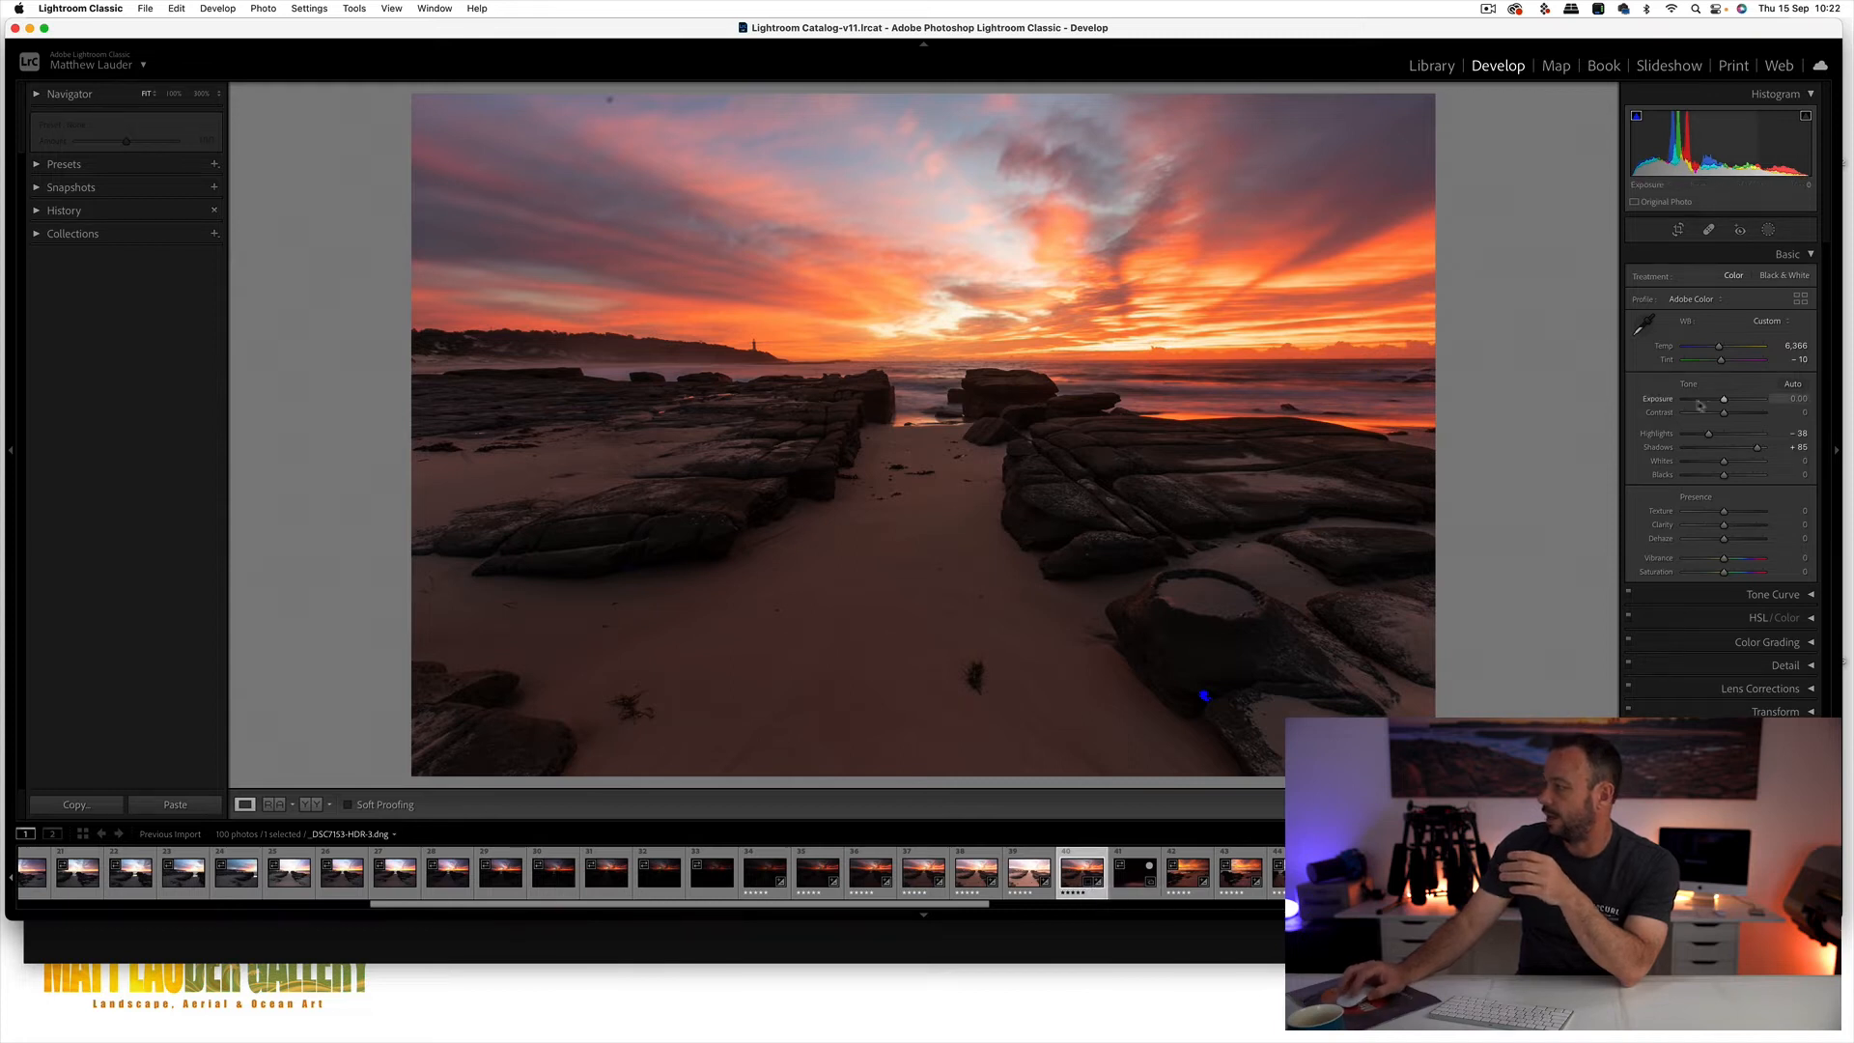
- Set Exposure to −0.20 on the merged HDR photo and open it in Photoshop as a smart object
left_click_drag(1722, 404, 1721, 404)
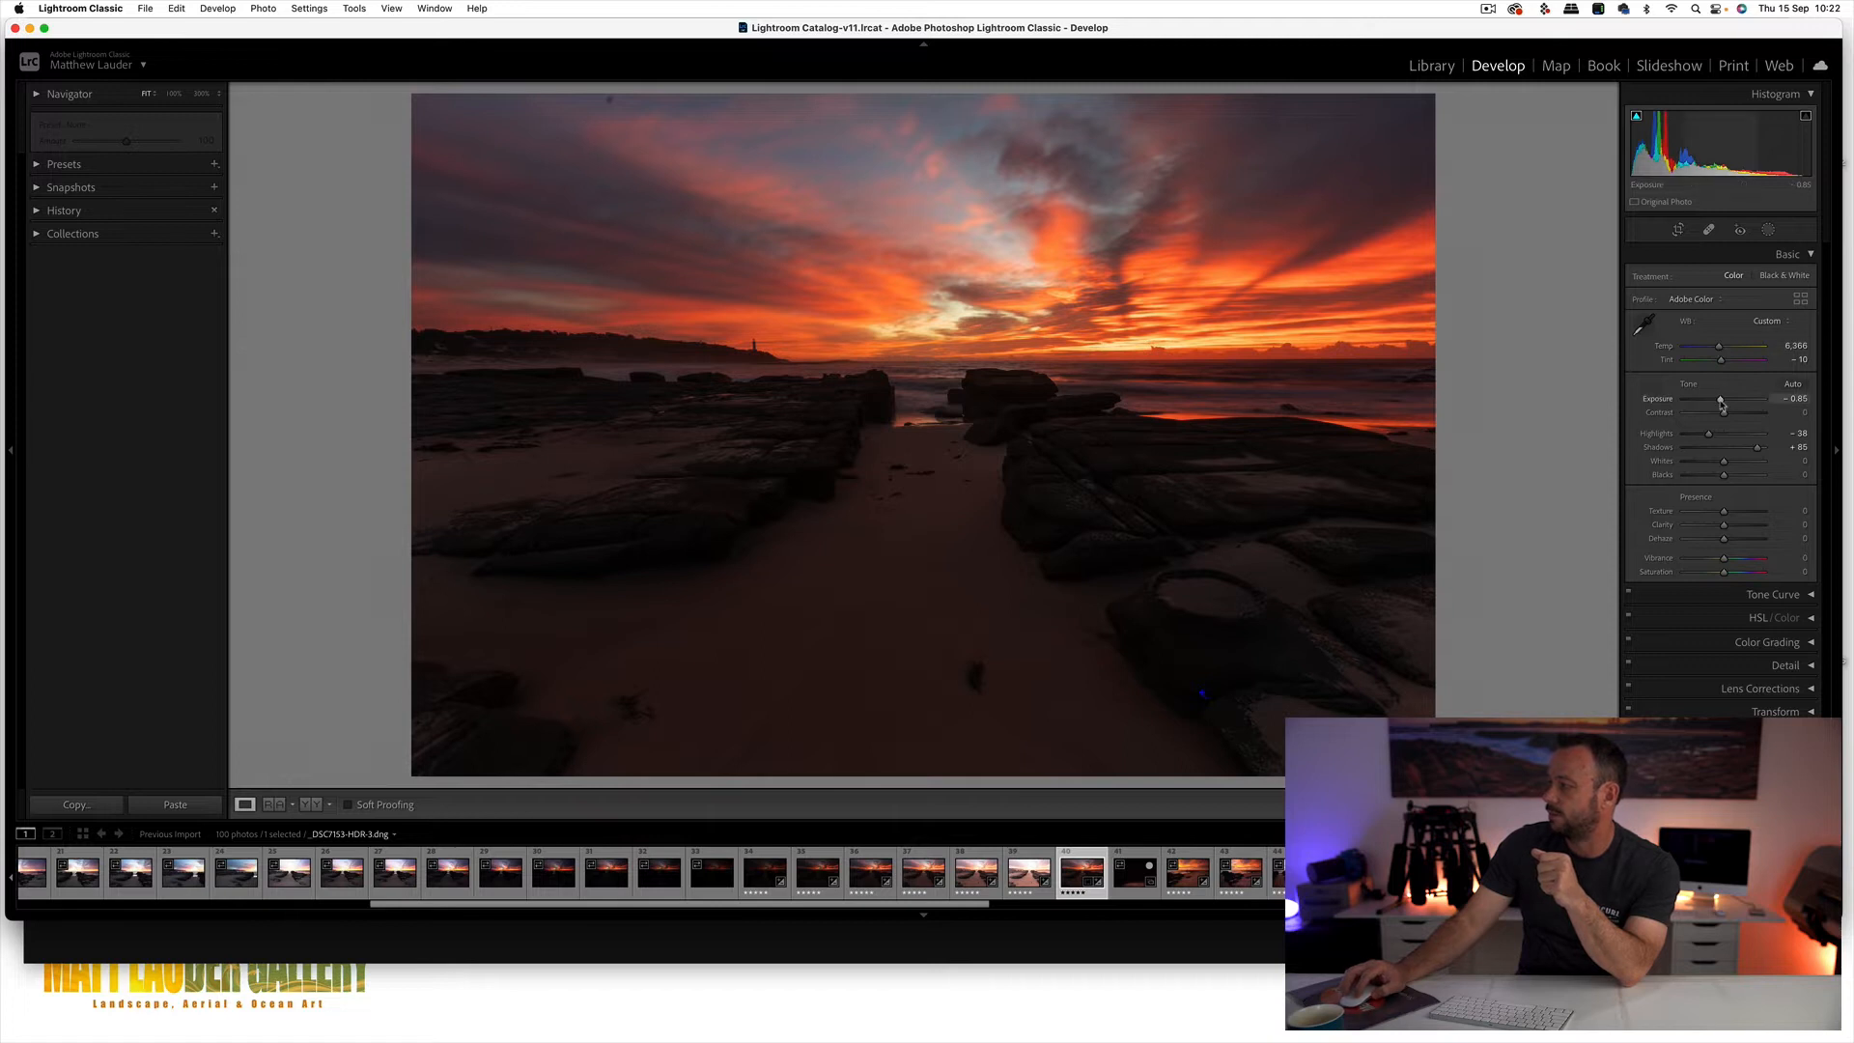
left_click_drag(1722, 404, 1725, 404)
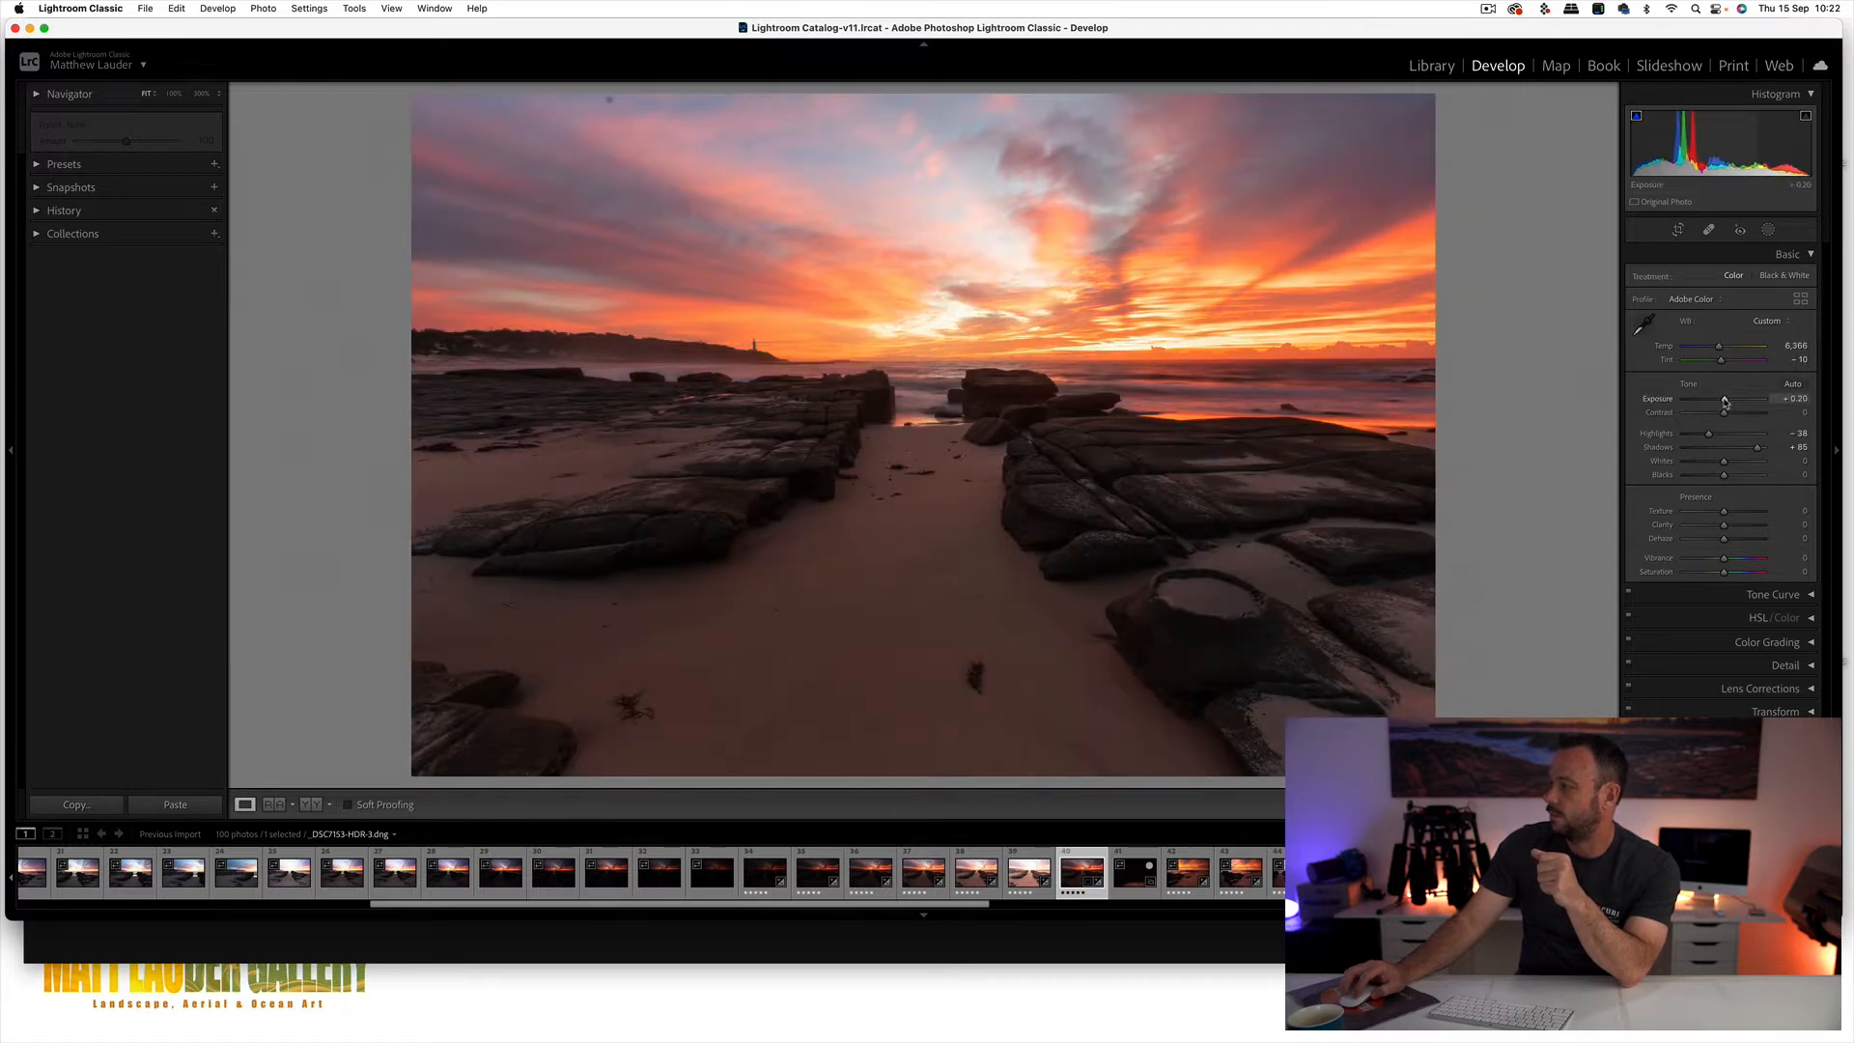
left_click(271, 9)
mouse_move(319, 94)
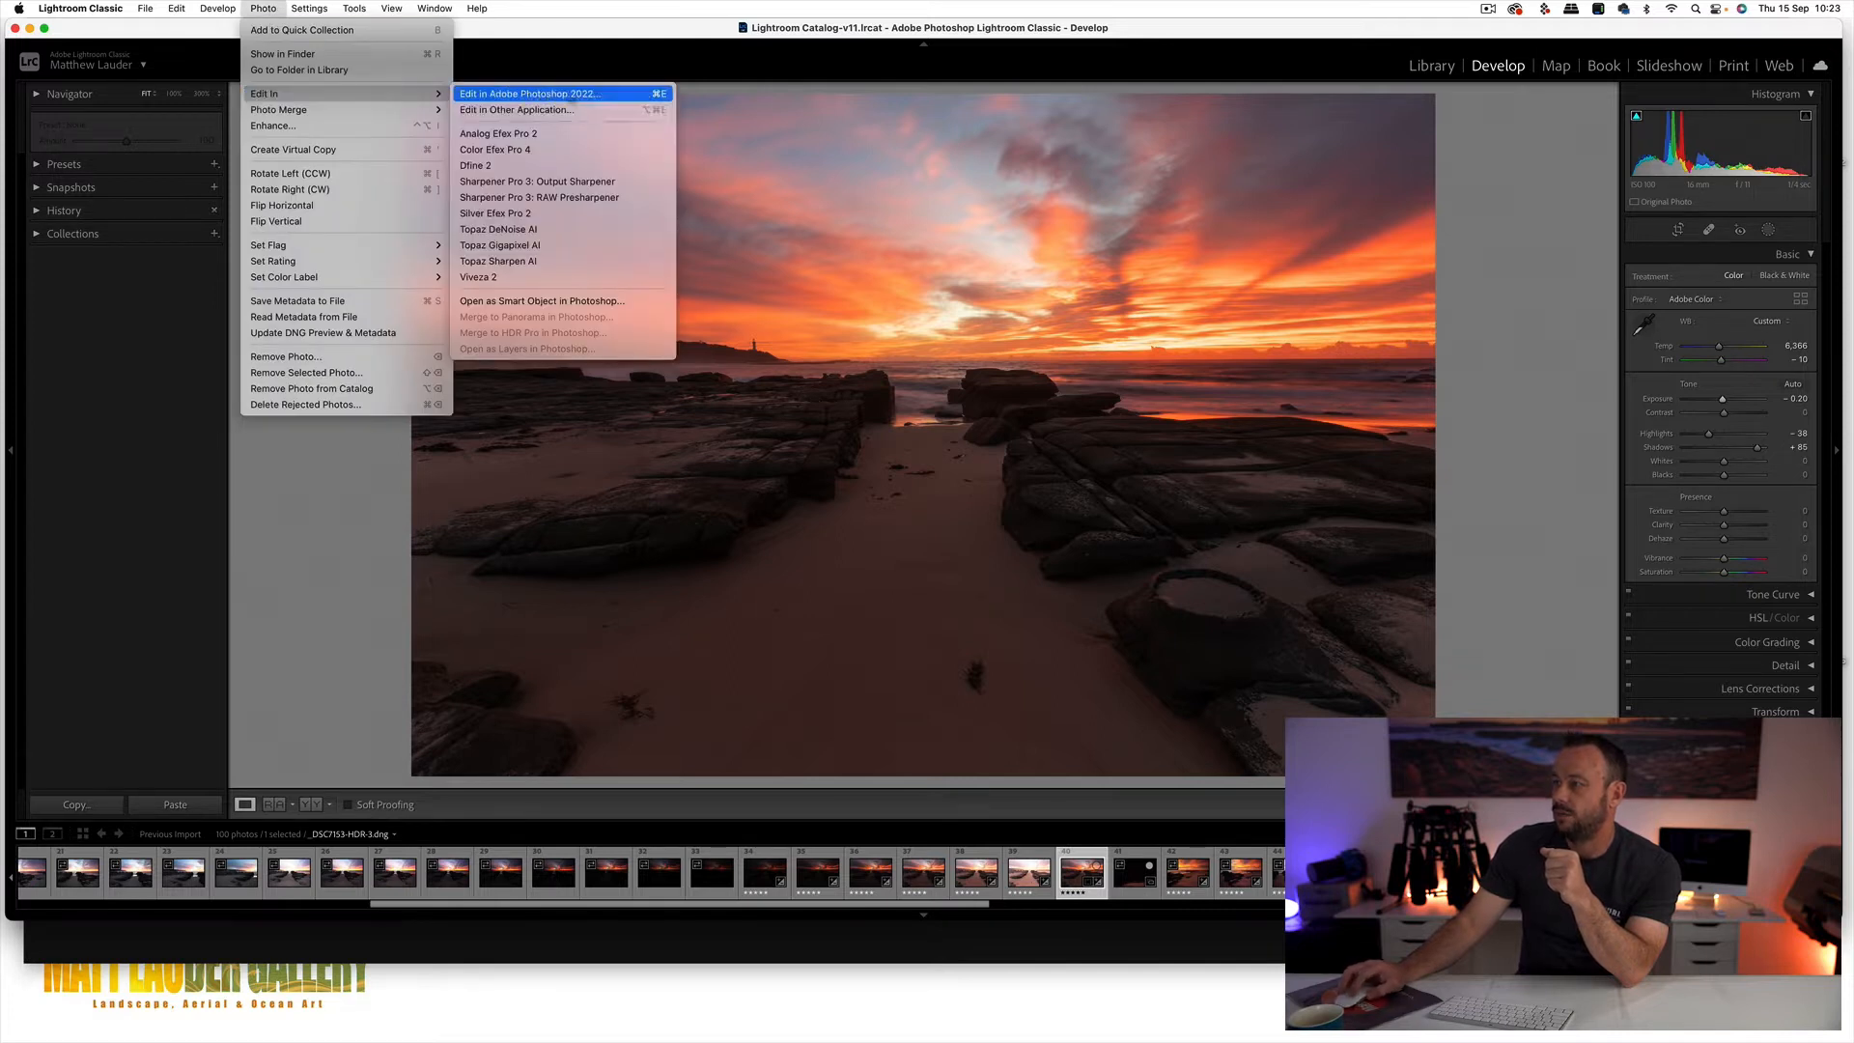
left_click(536, 302)
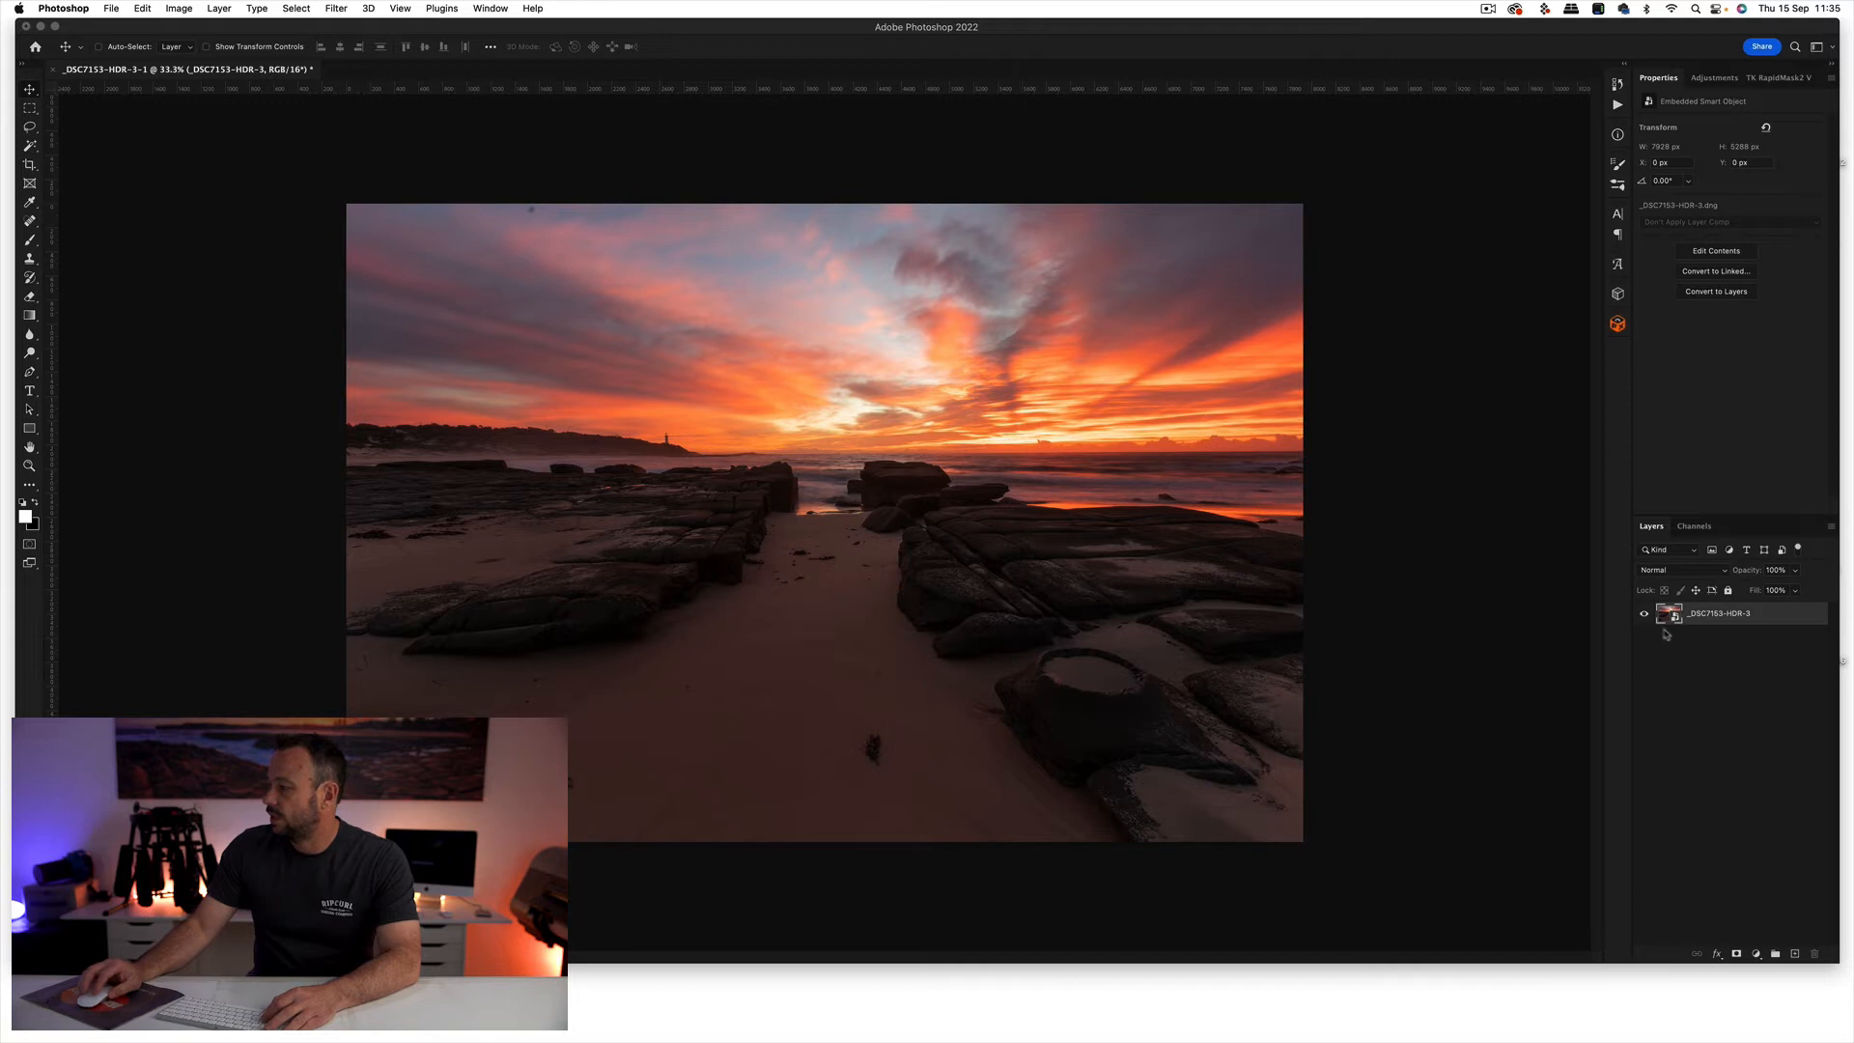
- Create an independent smart object copy of the HDR layer and set its raw Exposure to −0.65
right_click(1769, 616)
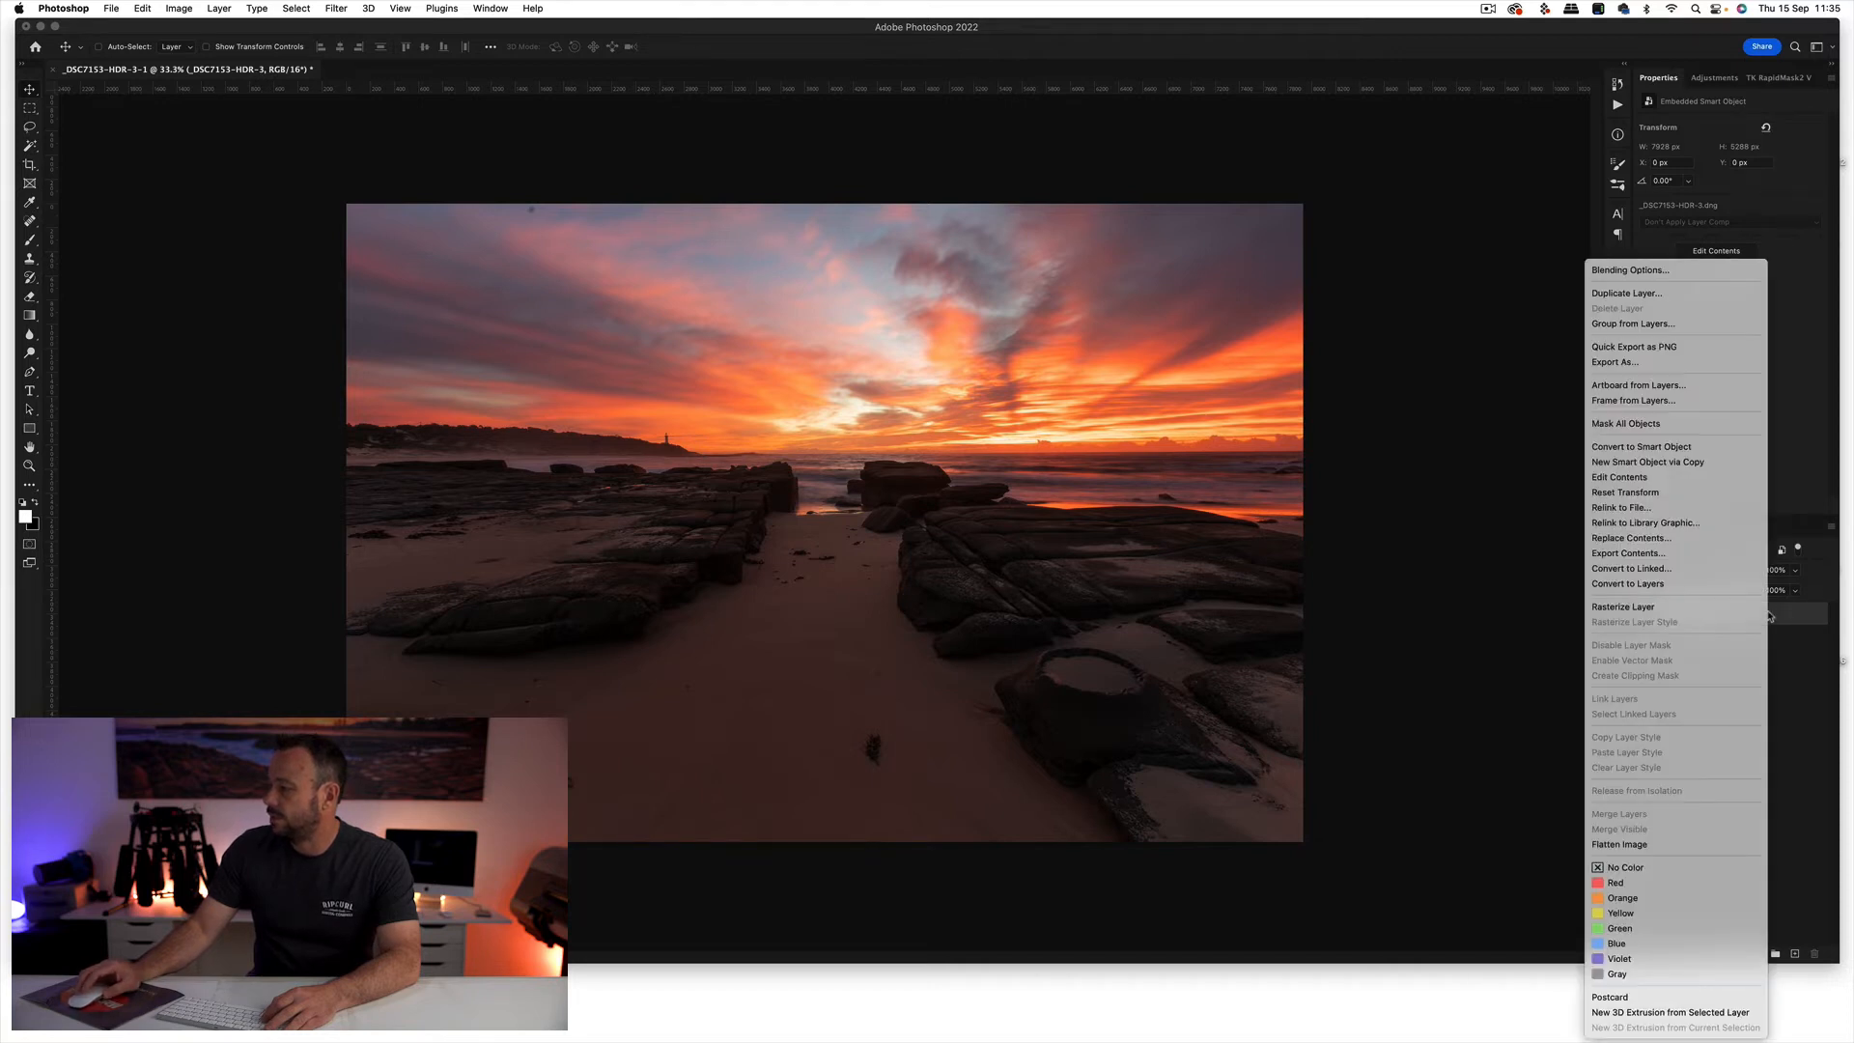
left_click(1636, 462)
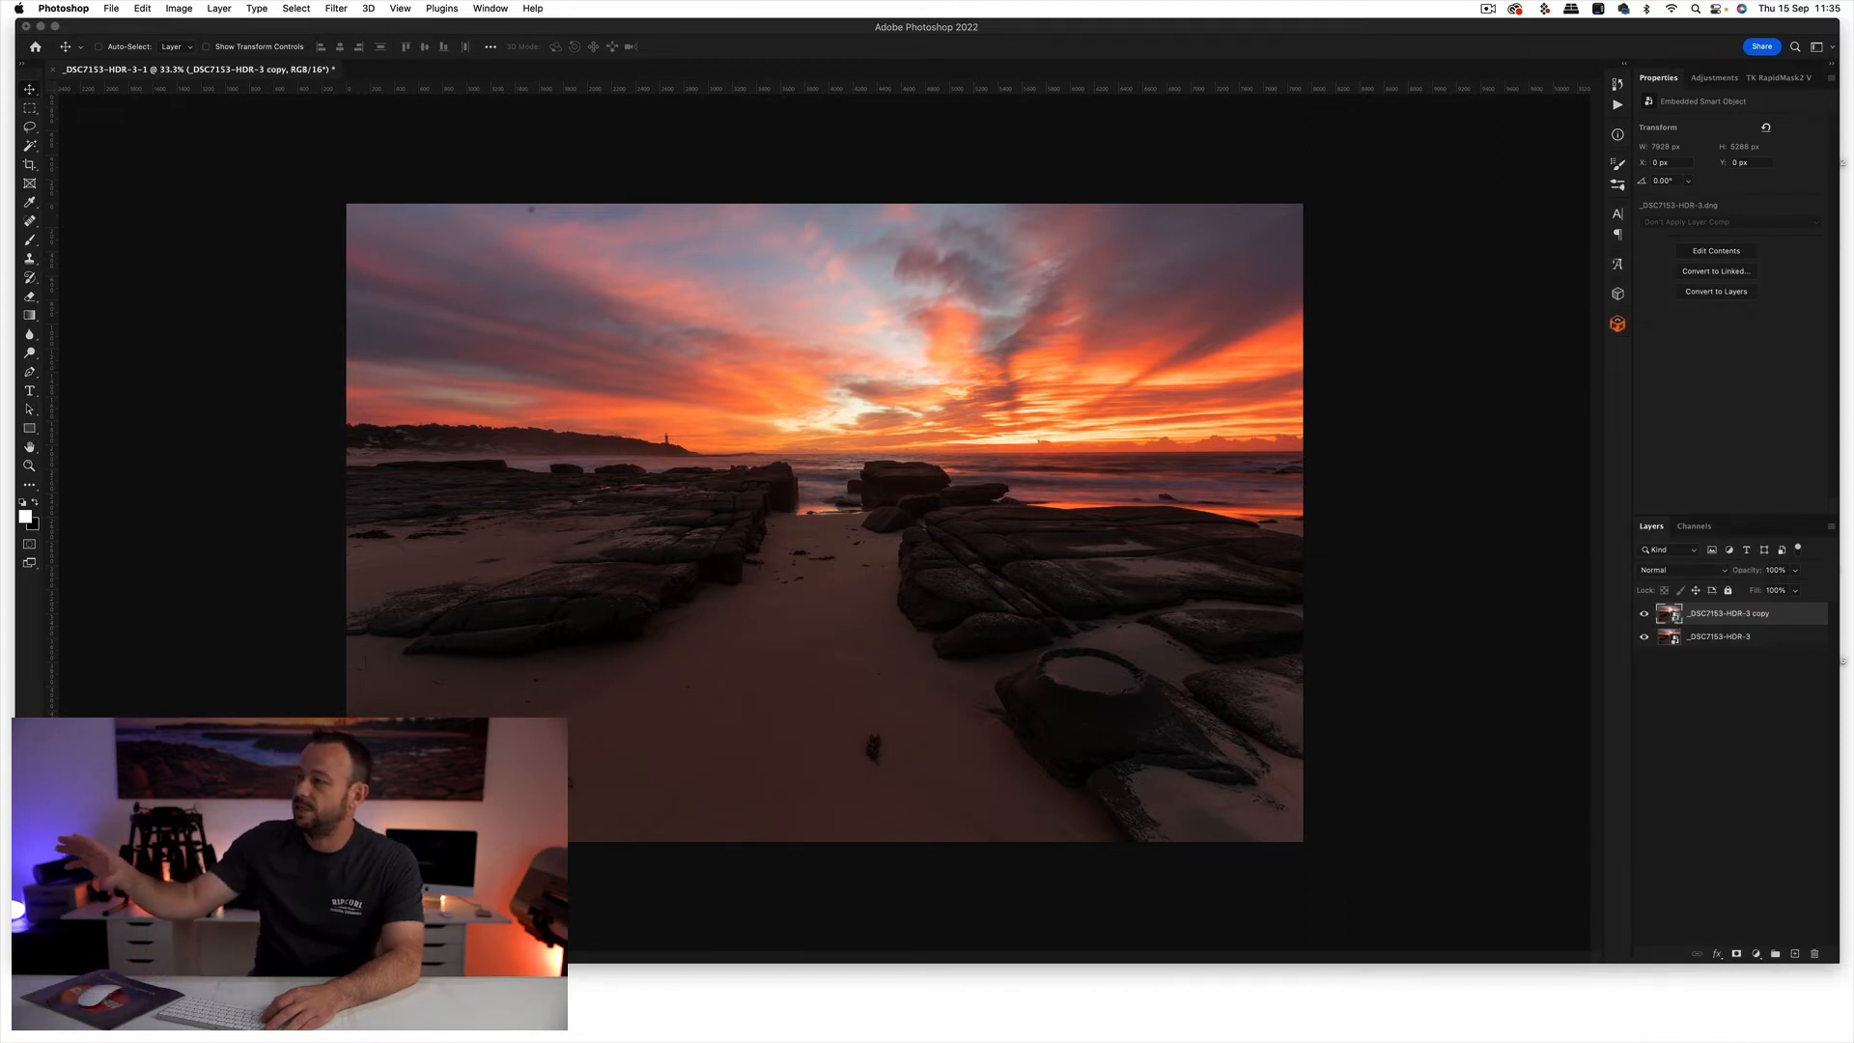
double_click(1671, 614)
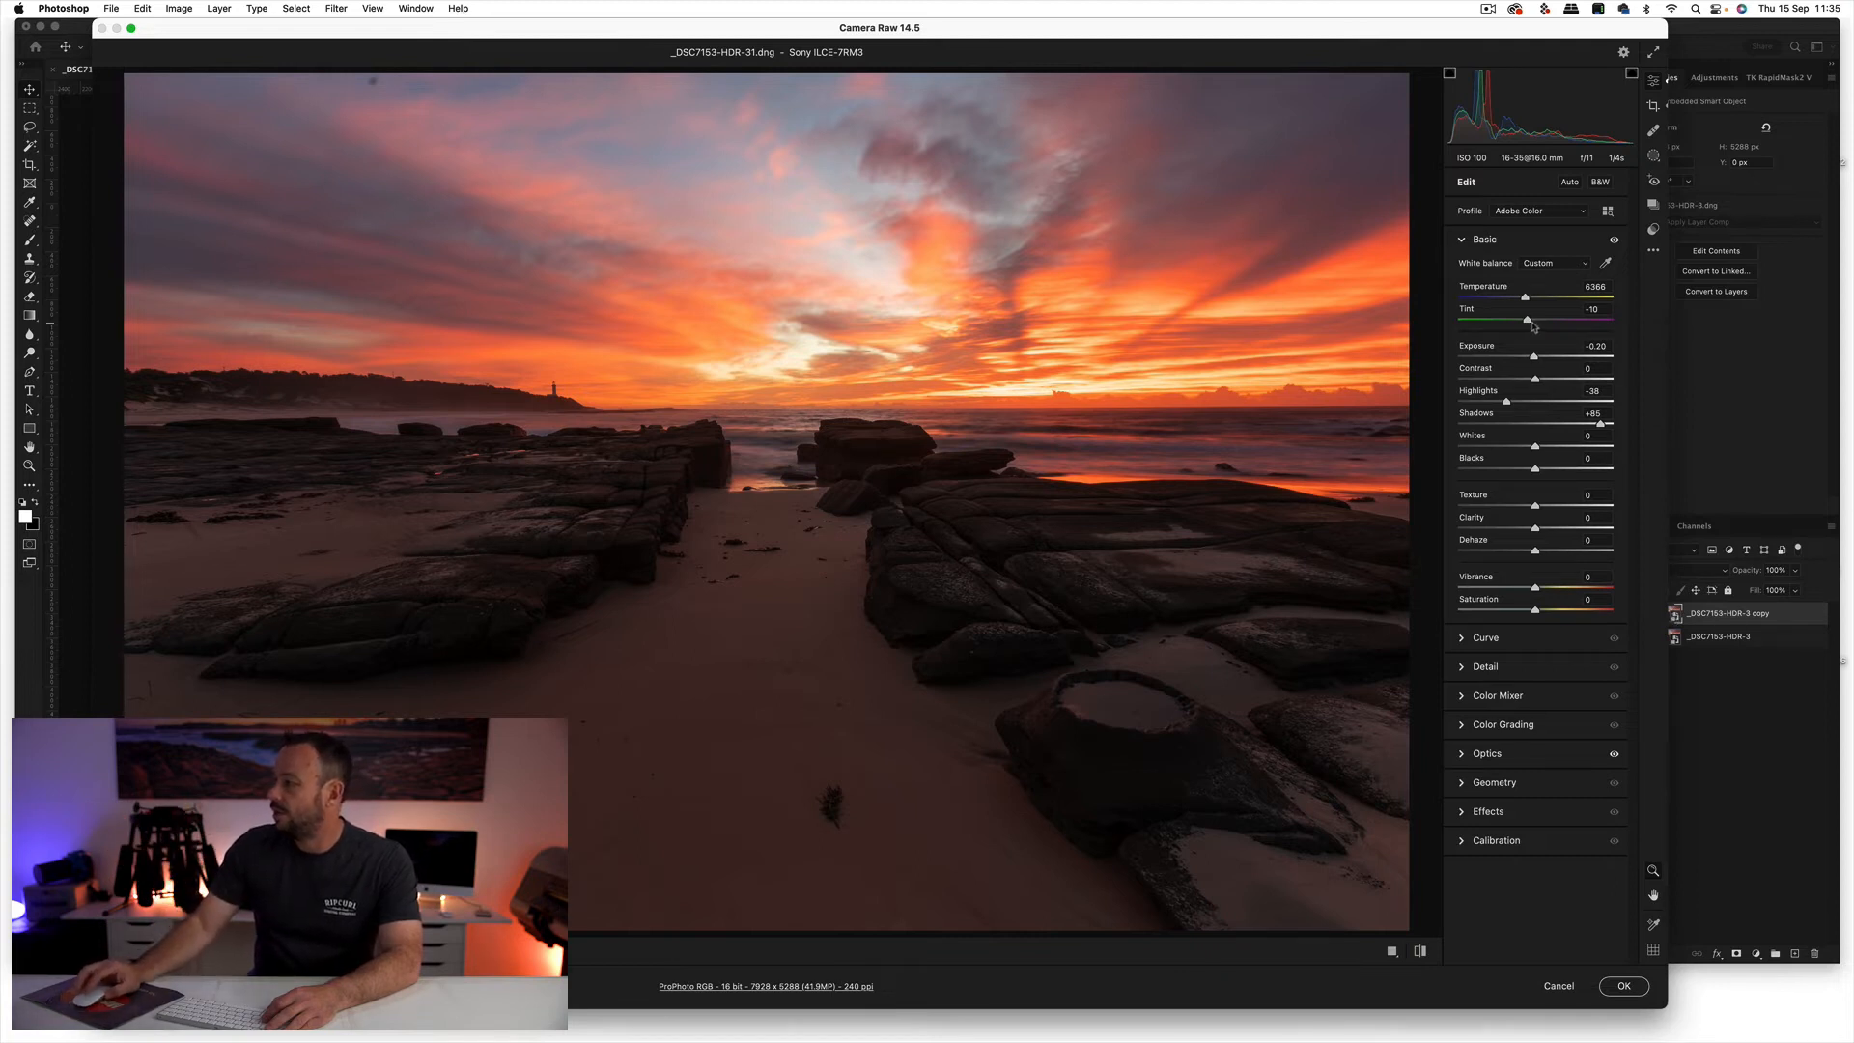
left_click_drag(1537, 360, 1535, 361)
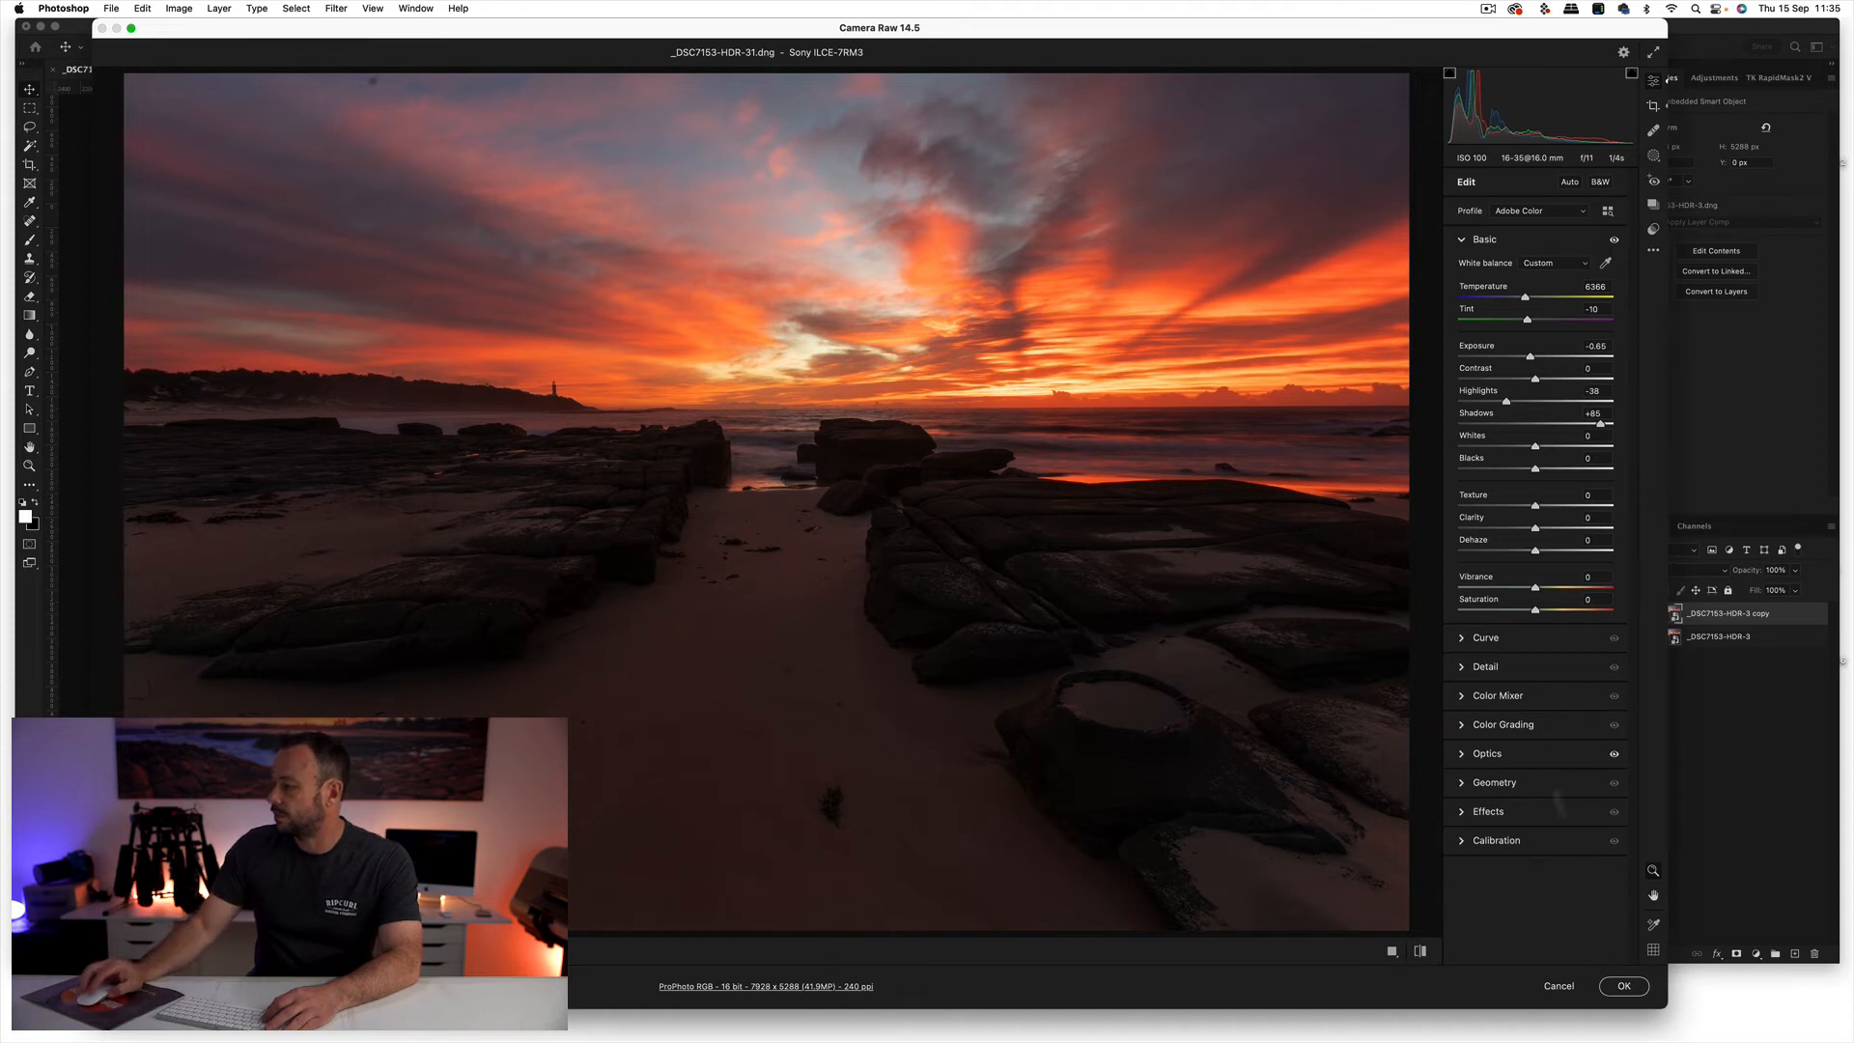
left_click(1624, 986)
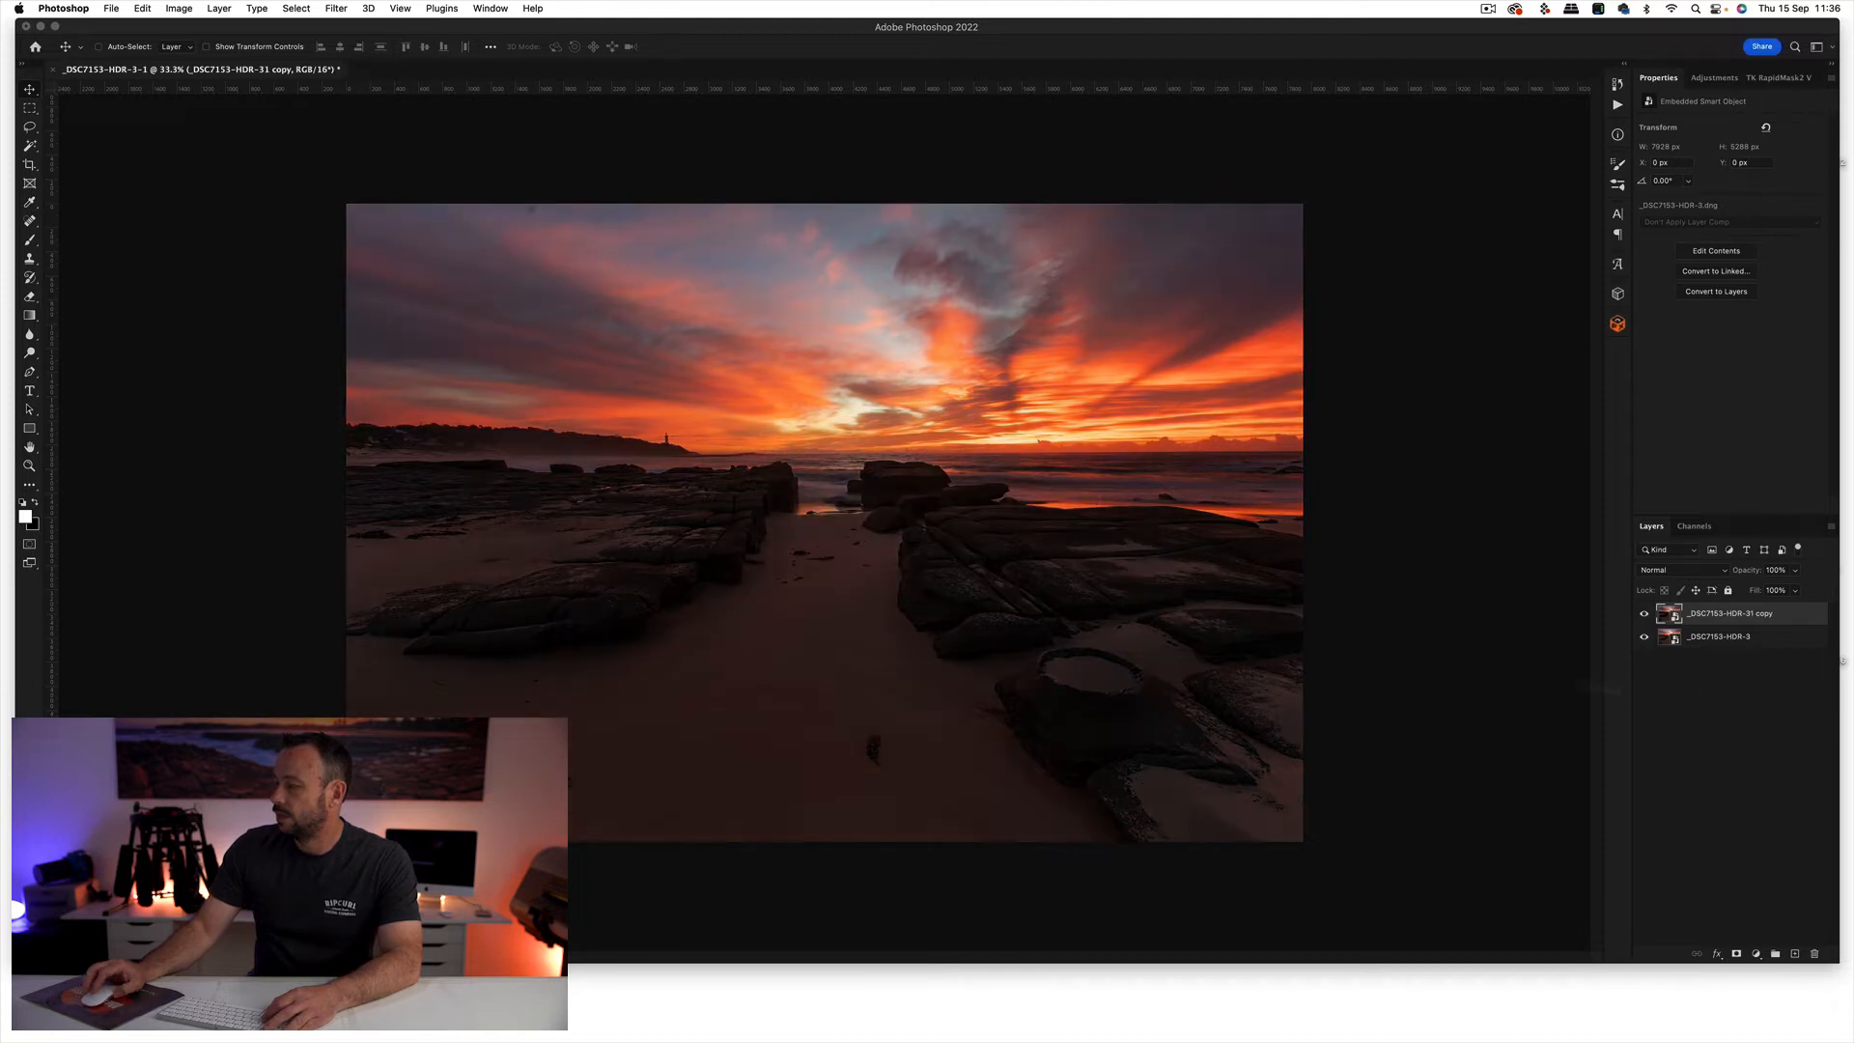
- Create a second independent smart object copy from the darker layer and set its raw Exposure to +0.95
right_click(1786, 615)
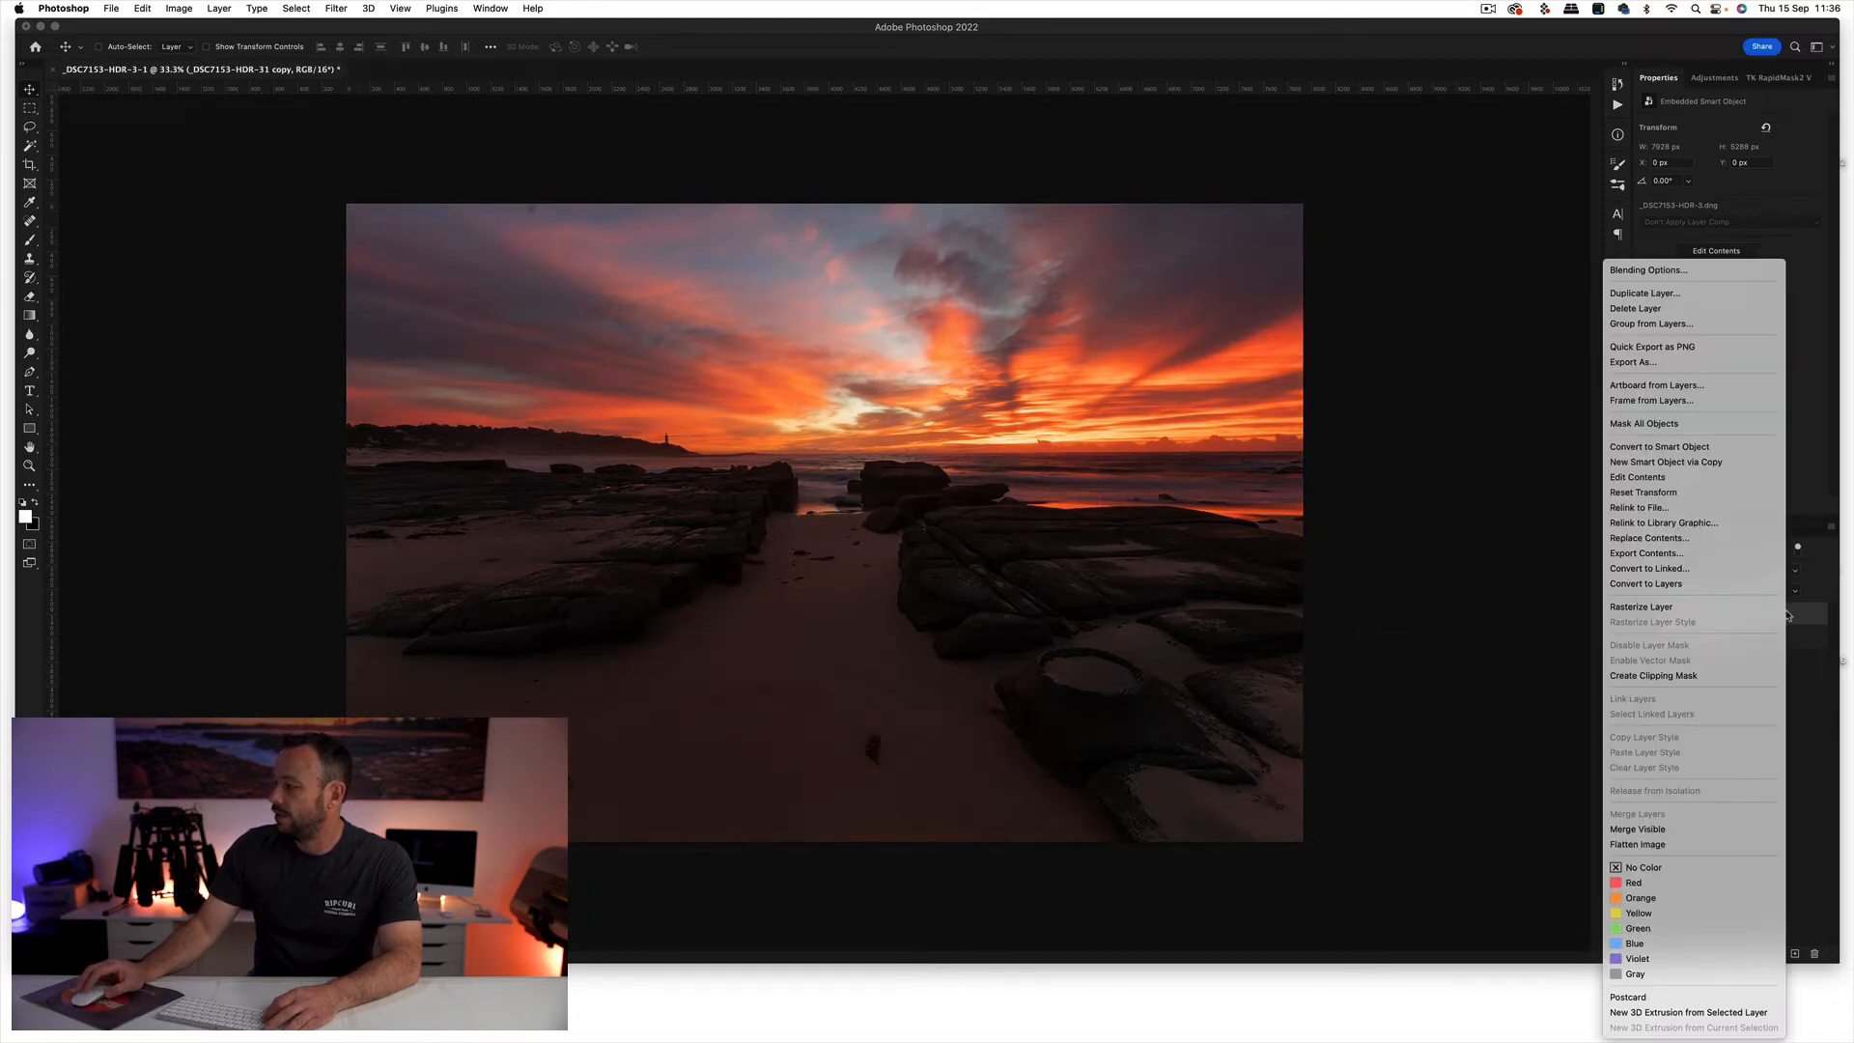
left_click(1681, 463)
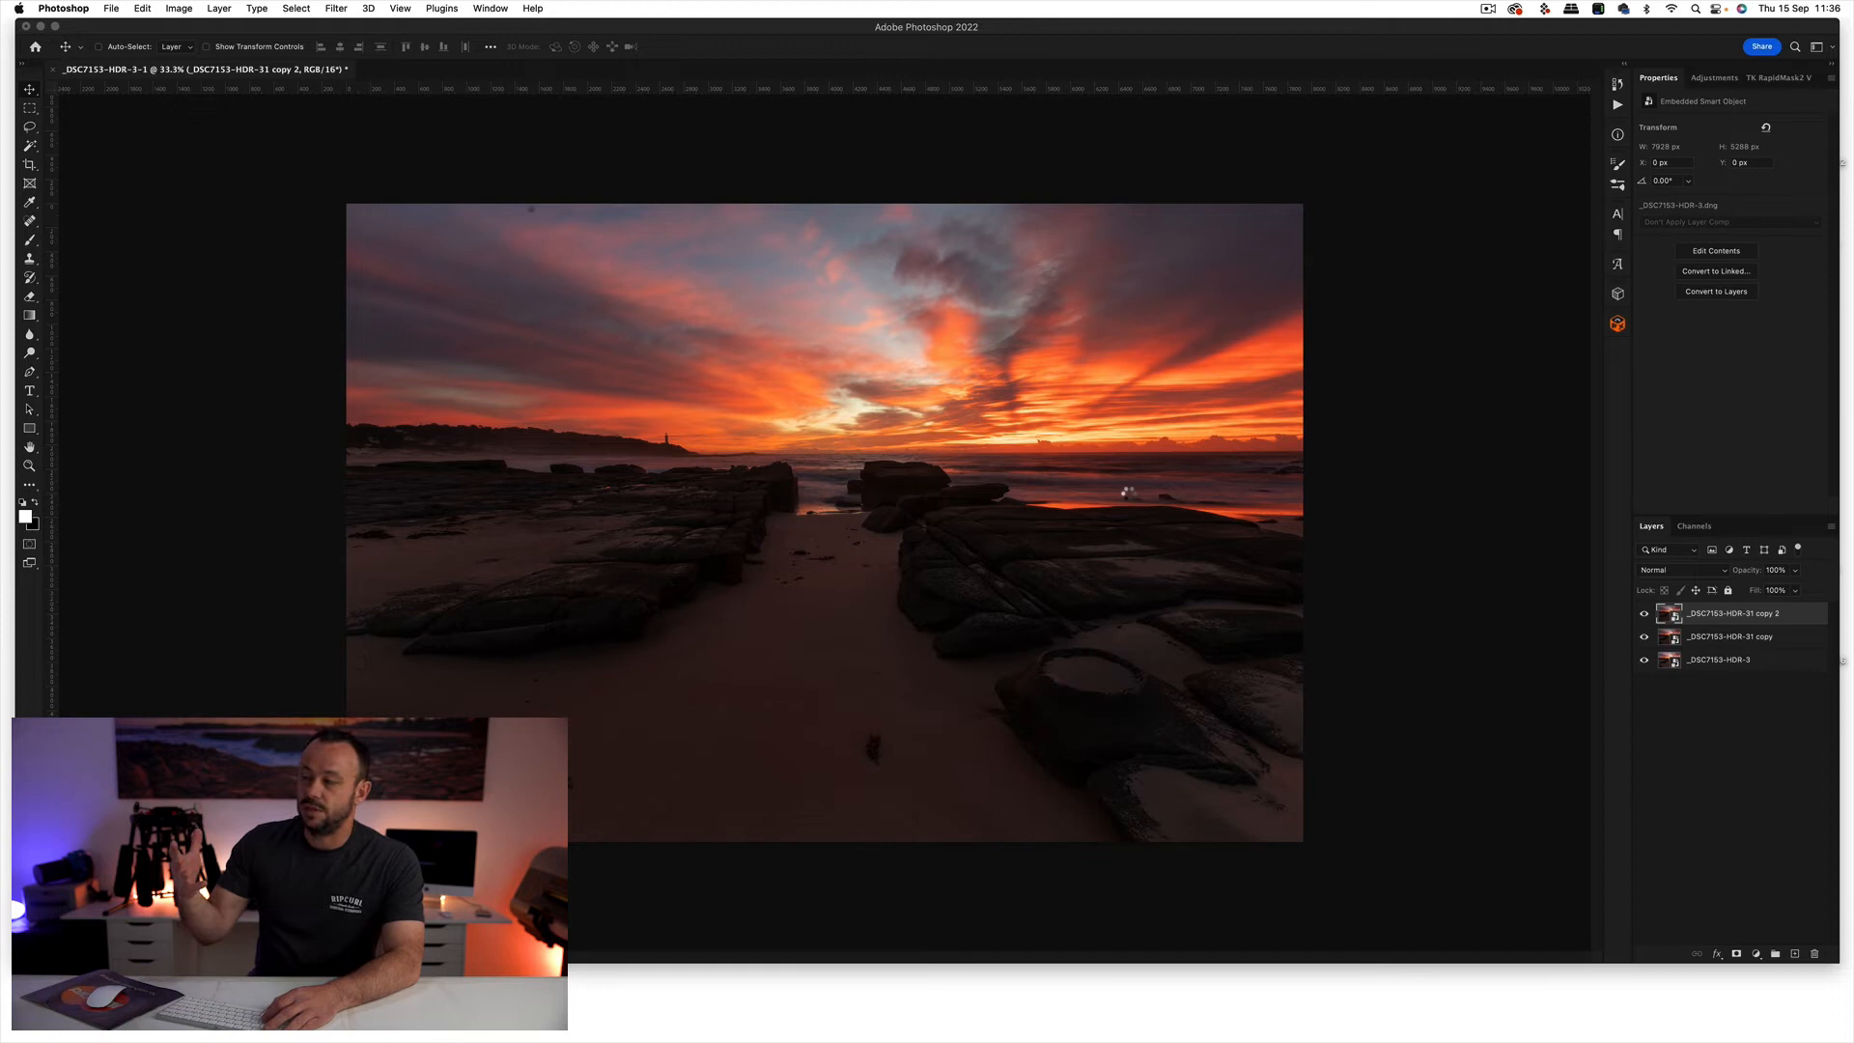
key("super+shift+a")
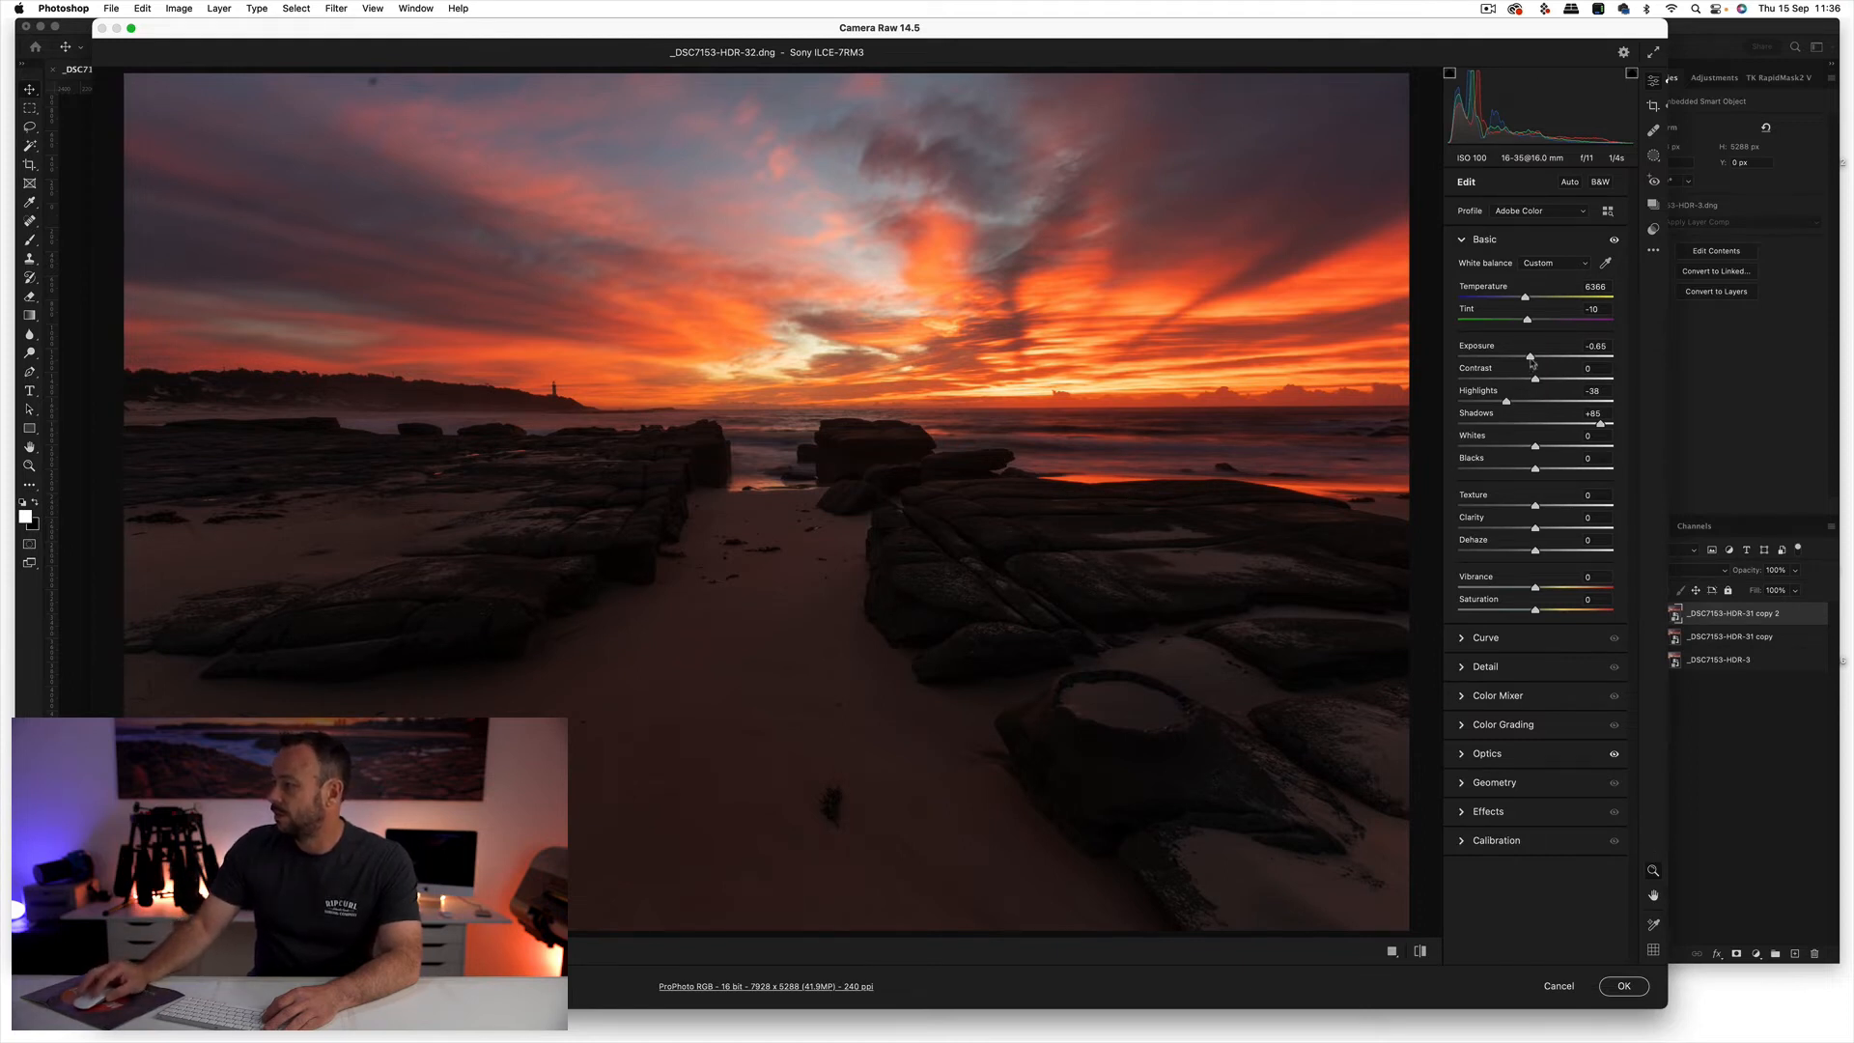
left_click_drag(1531, 360, 1543, 359)
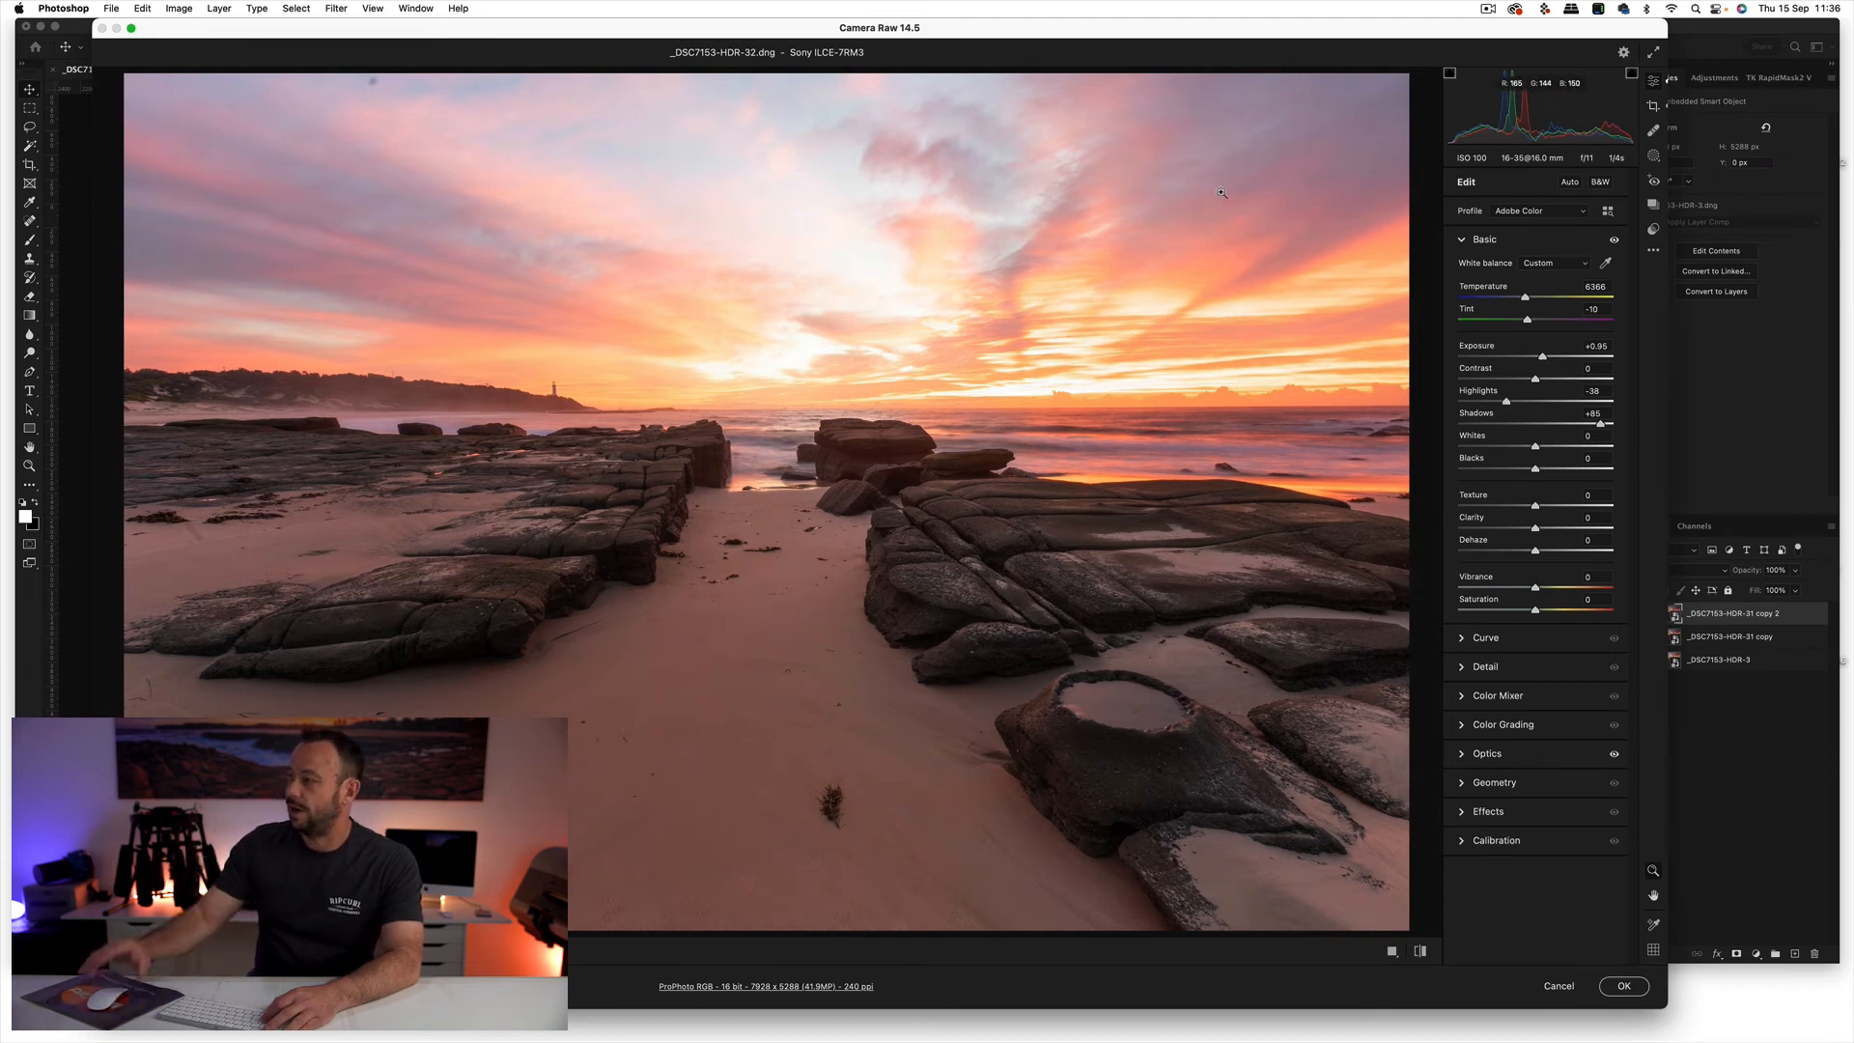
left_click(1622, 985)
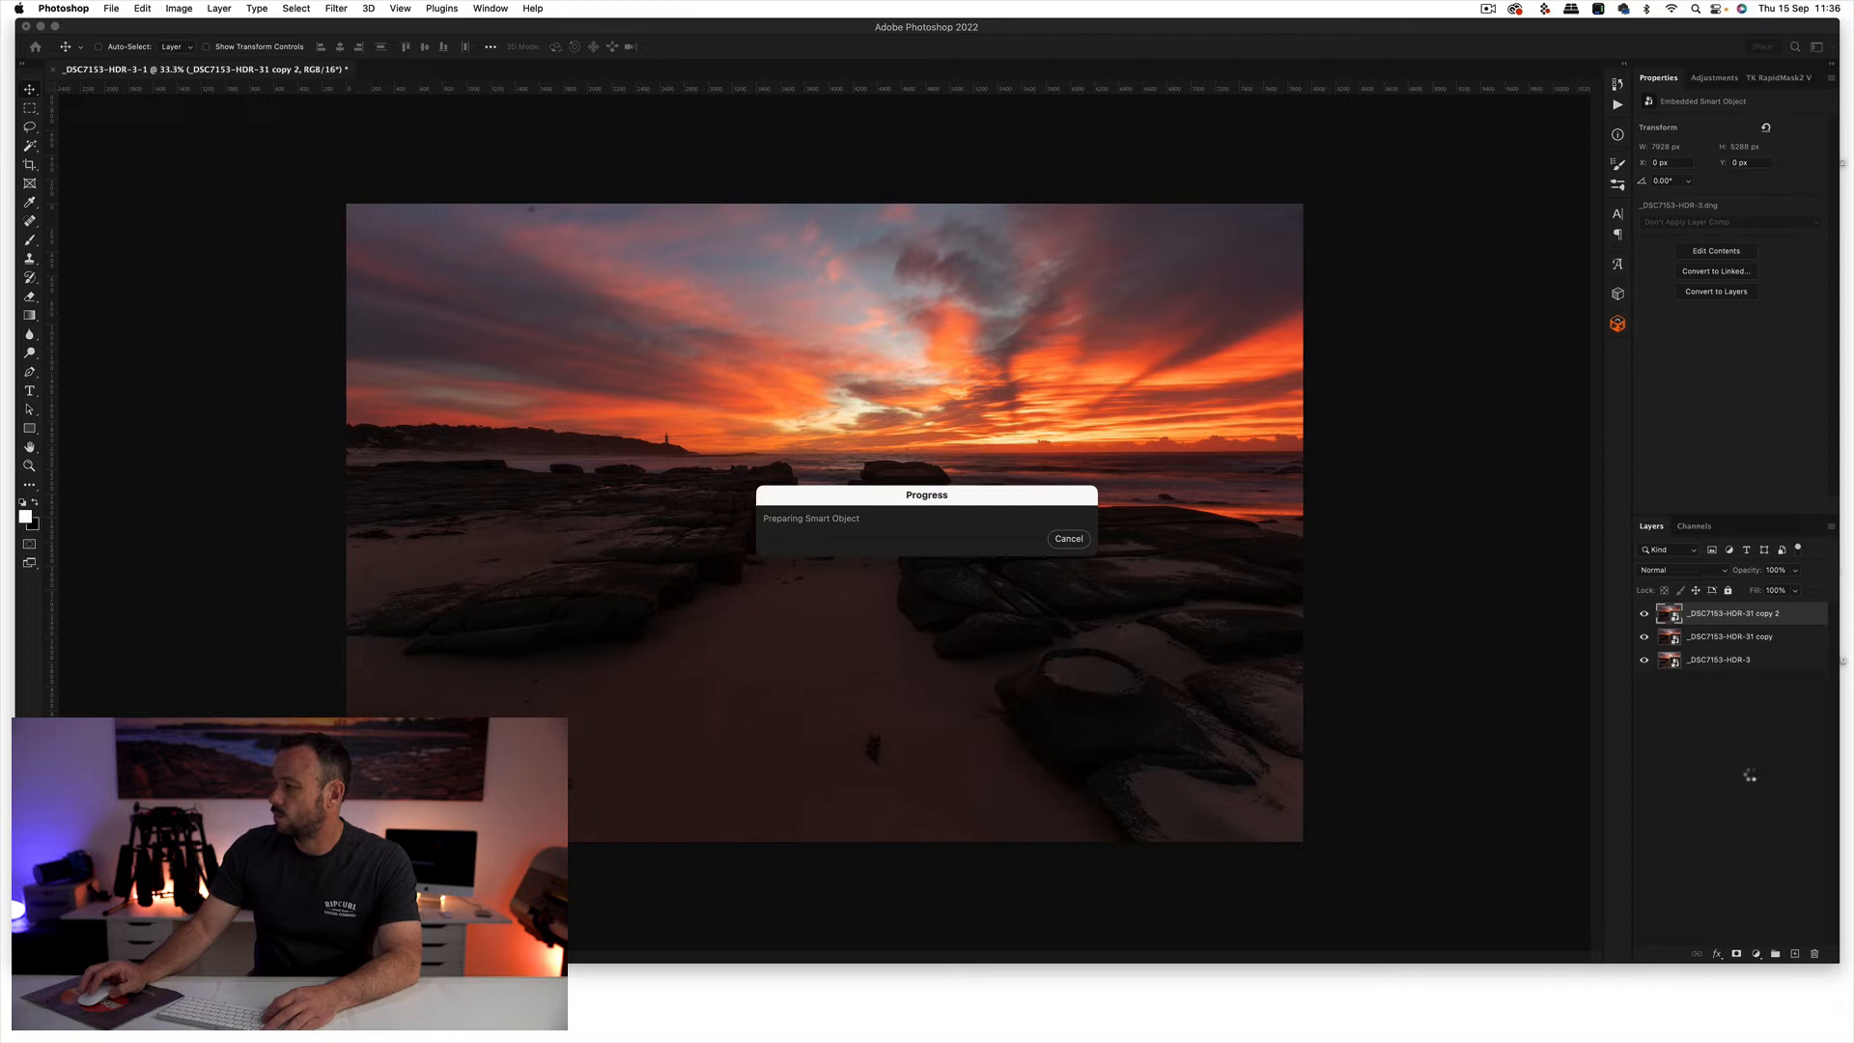
- Hide both smart object copies, compare the Lights 3, 4 and 5 luminosity masks of the base layer, and keep Lights 4
left_click(1645, 615)
left_click(1645, 637)
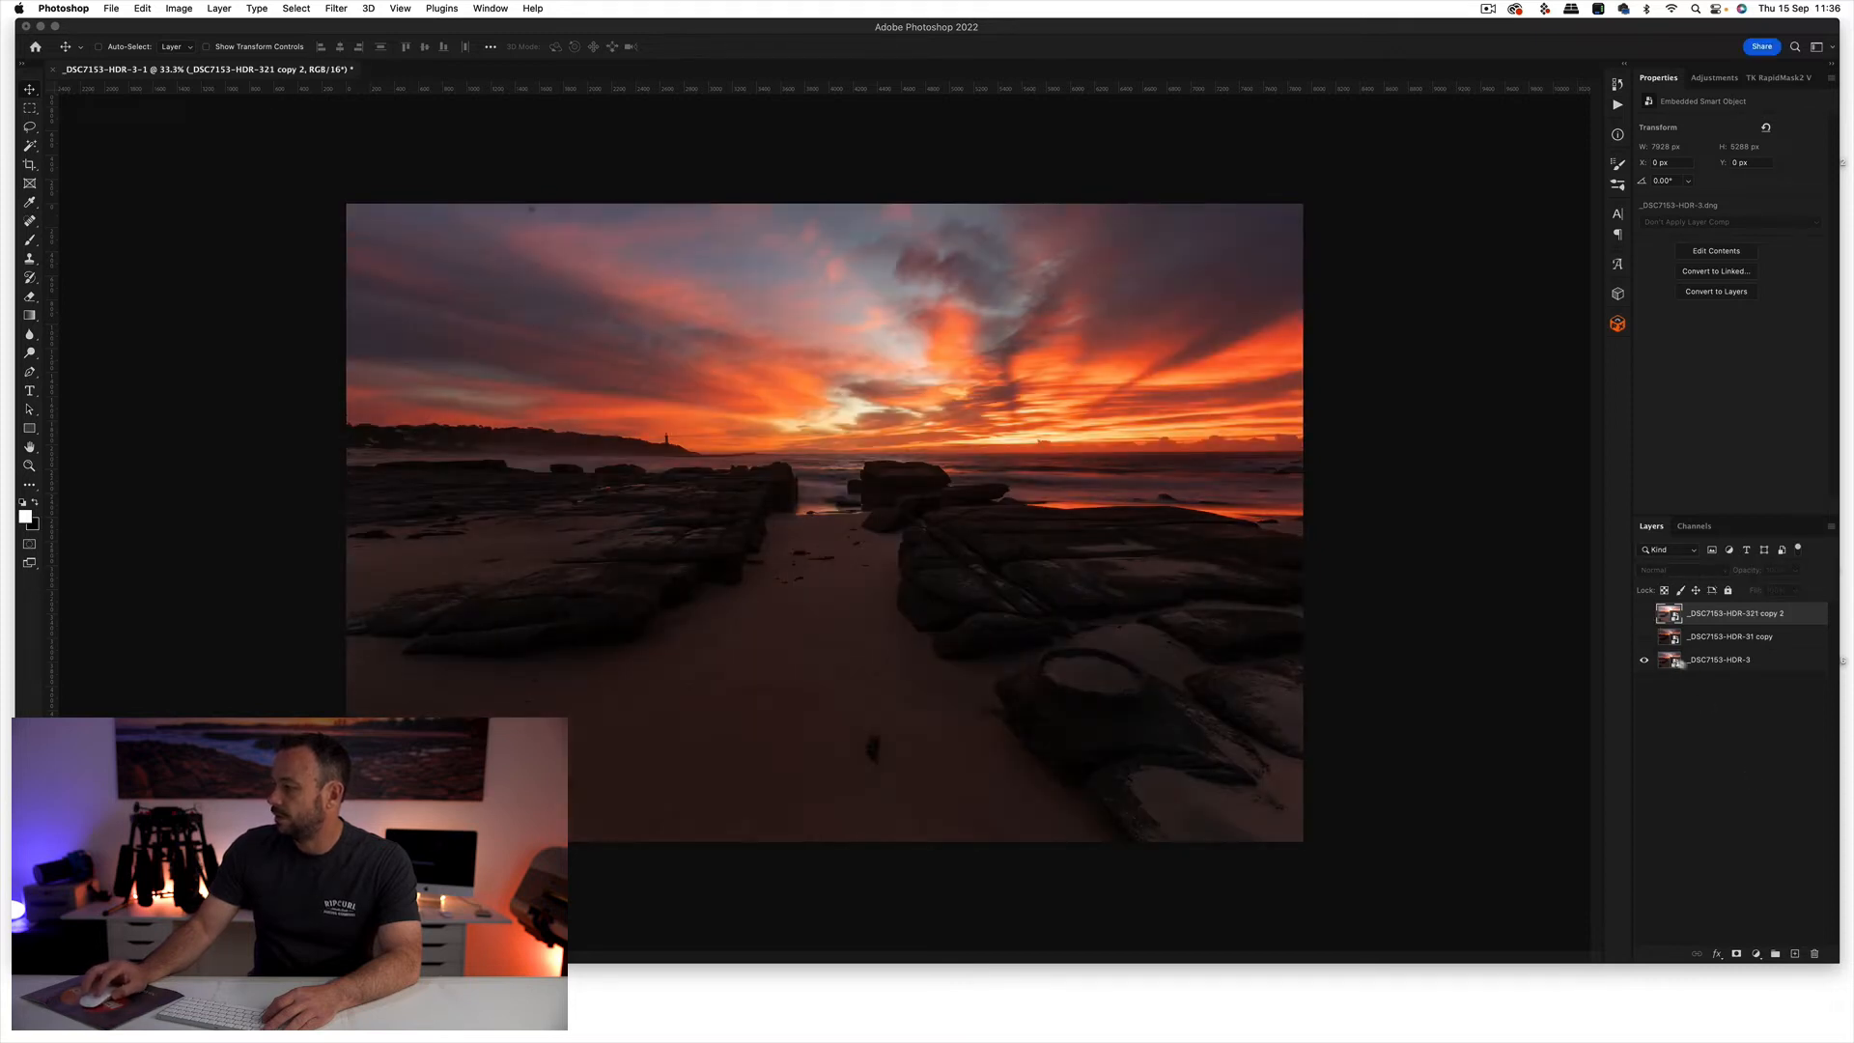
left_click(1705, 662)
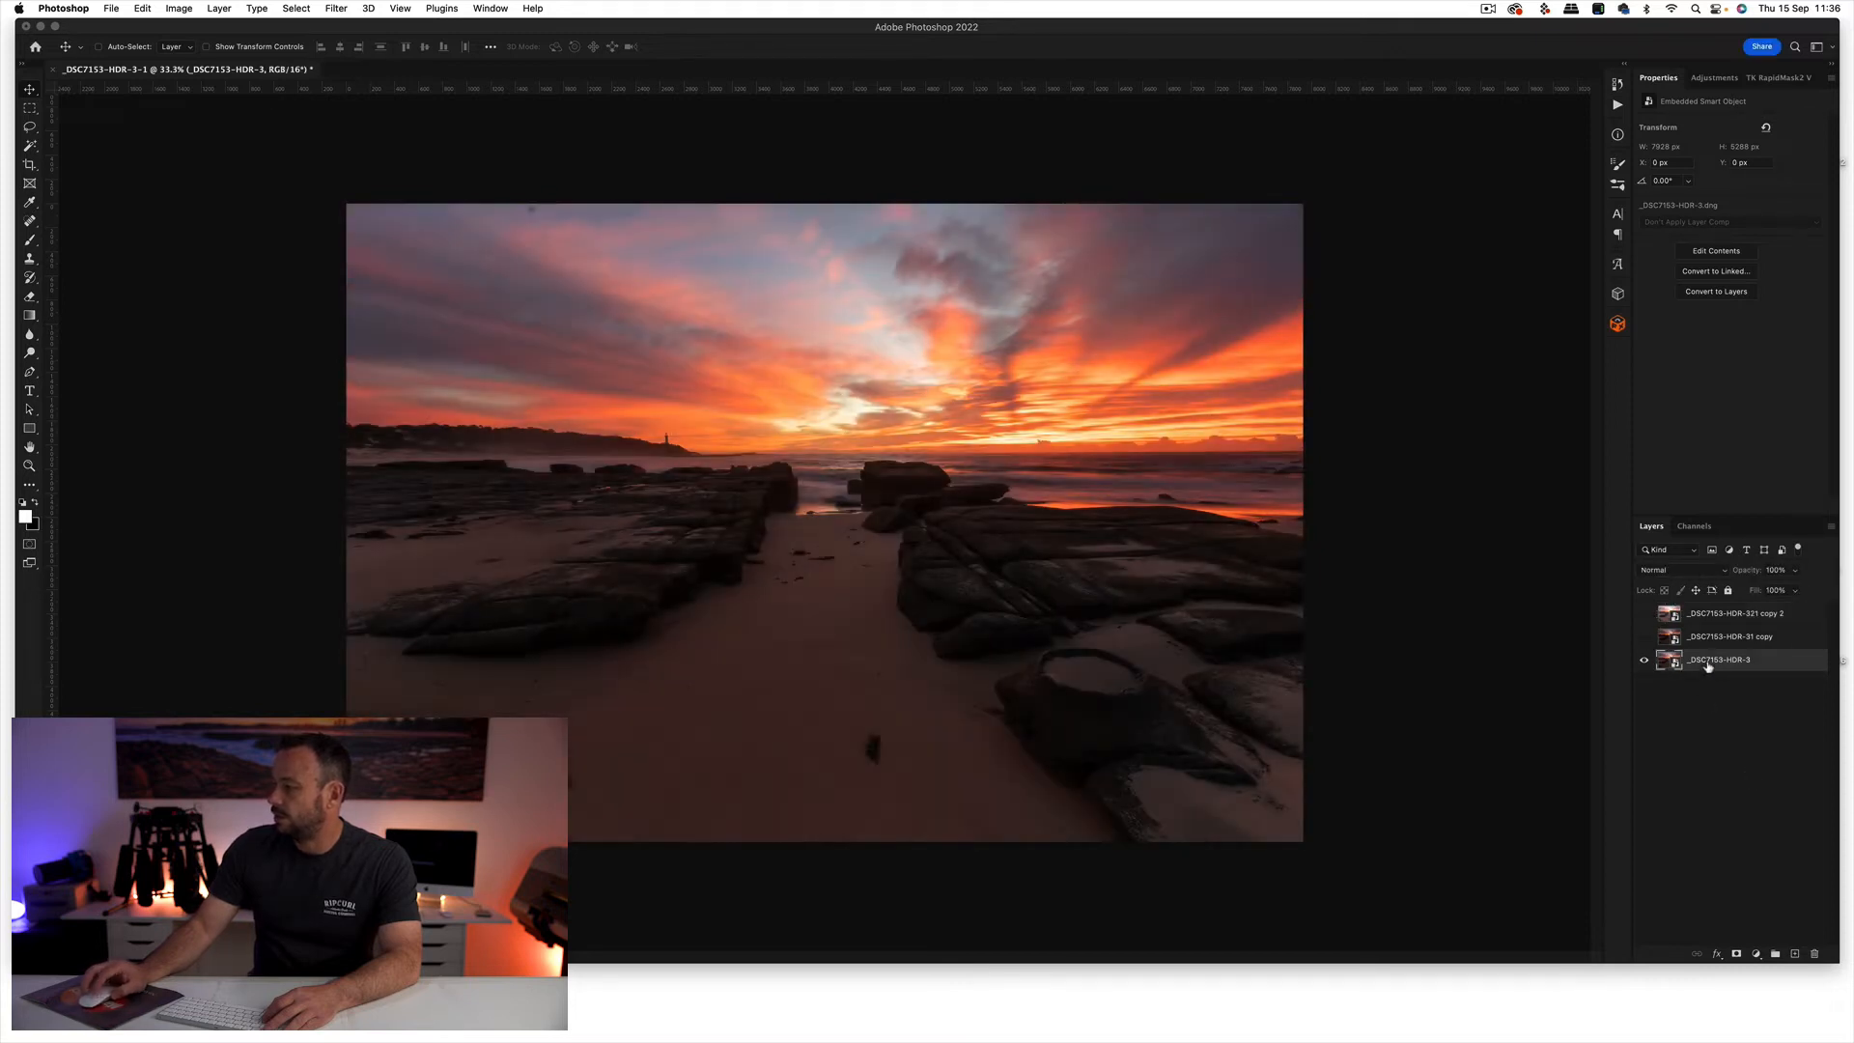
left_click(1773, 81)
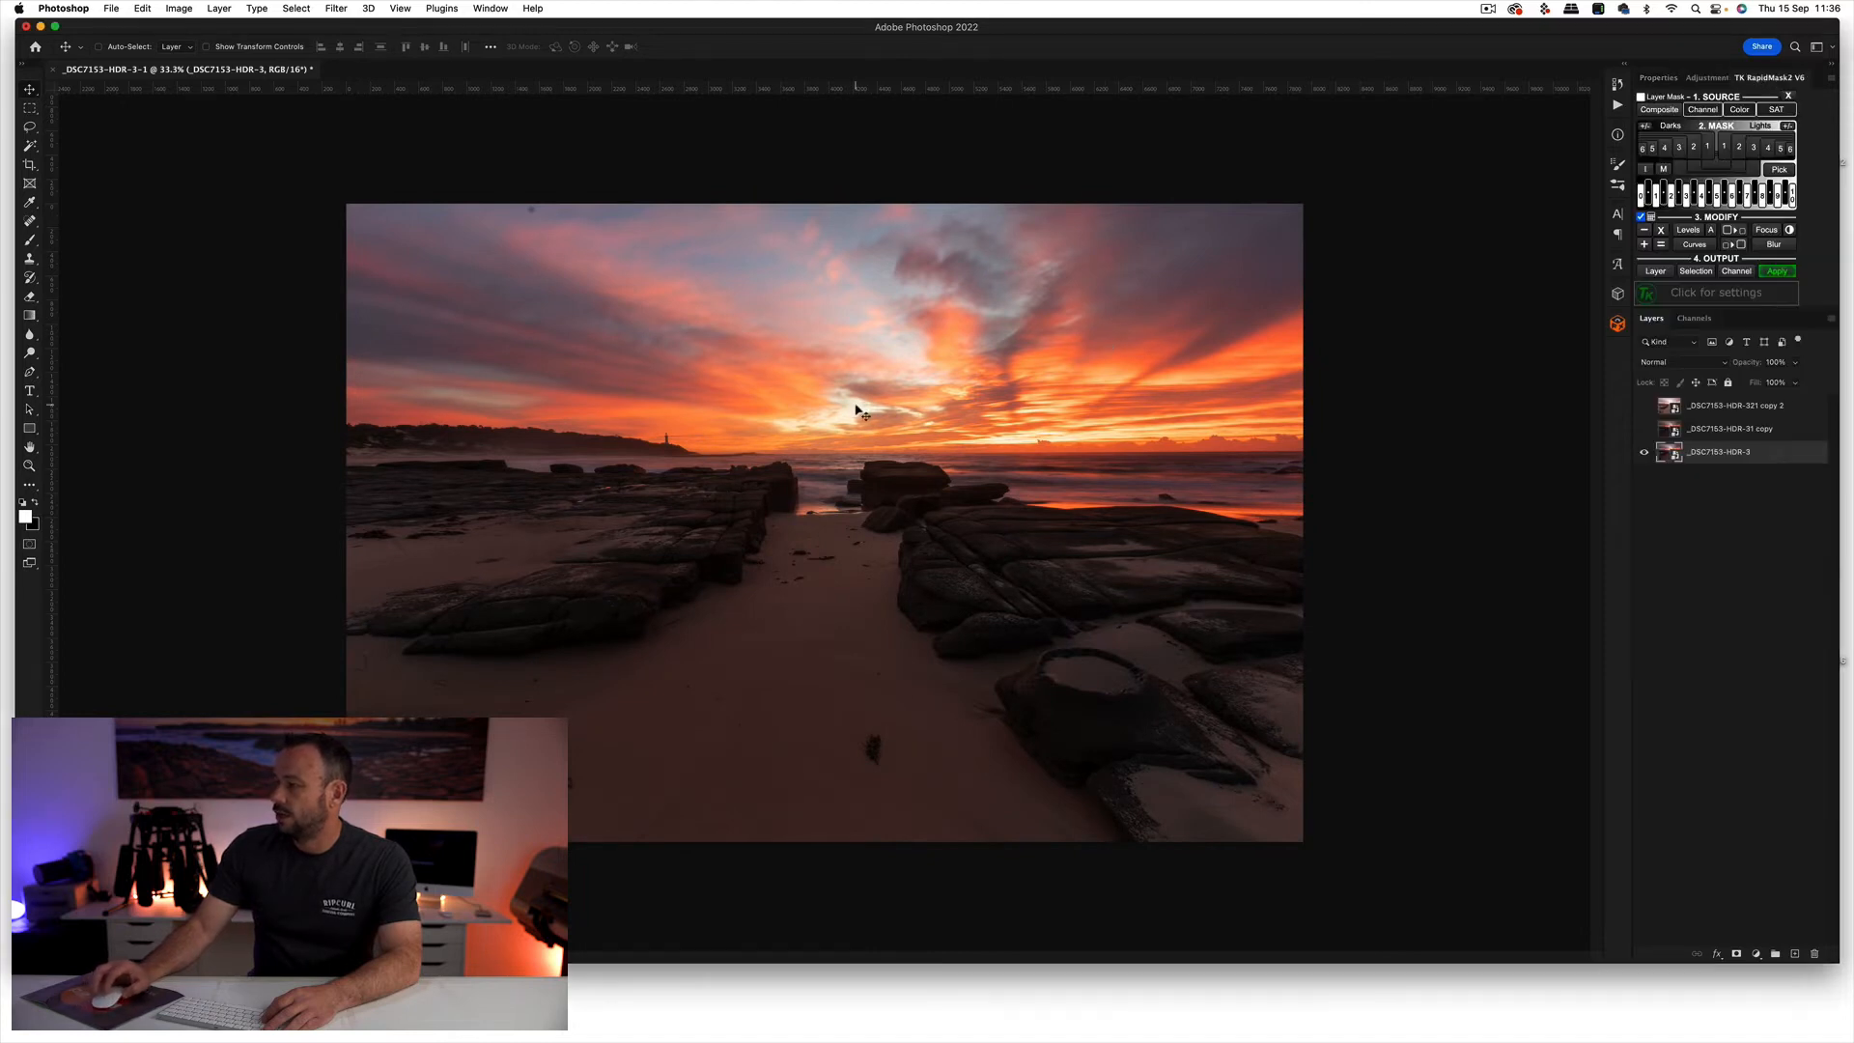
left_click(1752, 147)
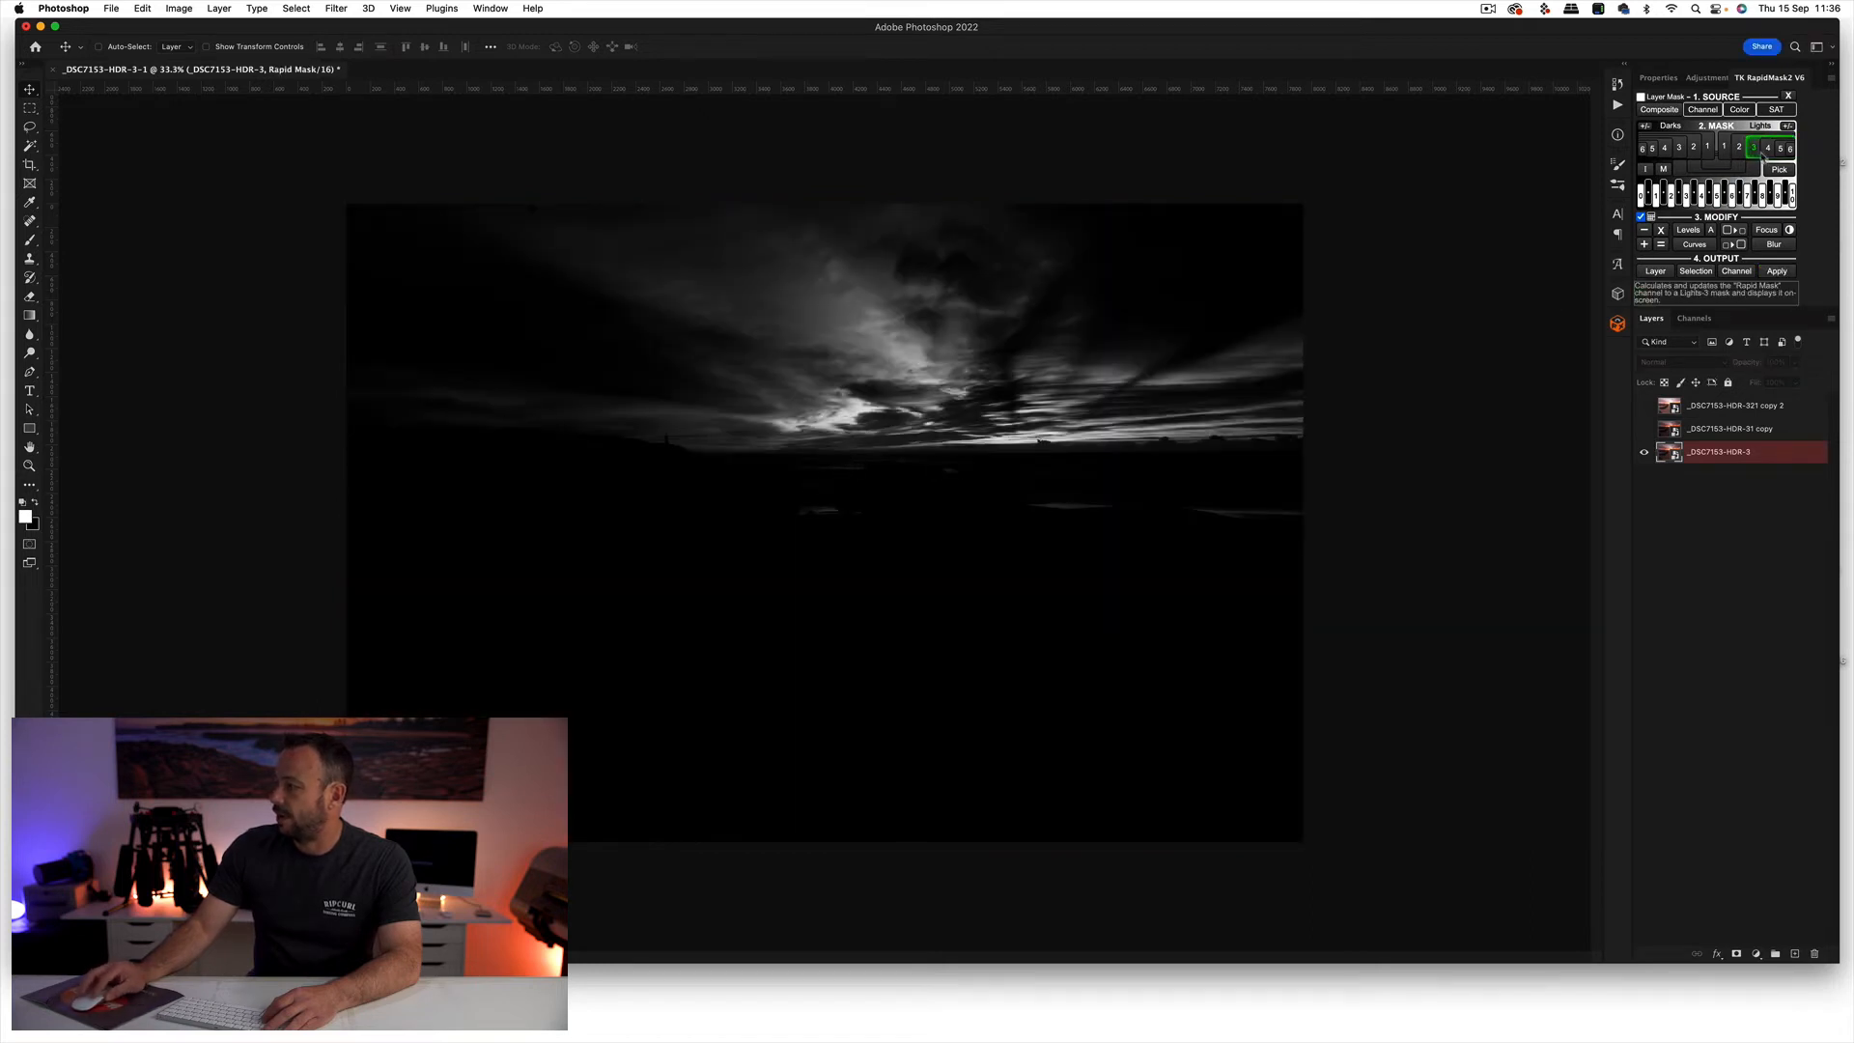
left_click(1769, 149)
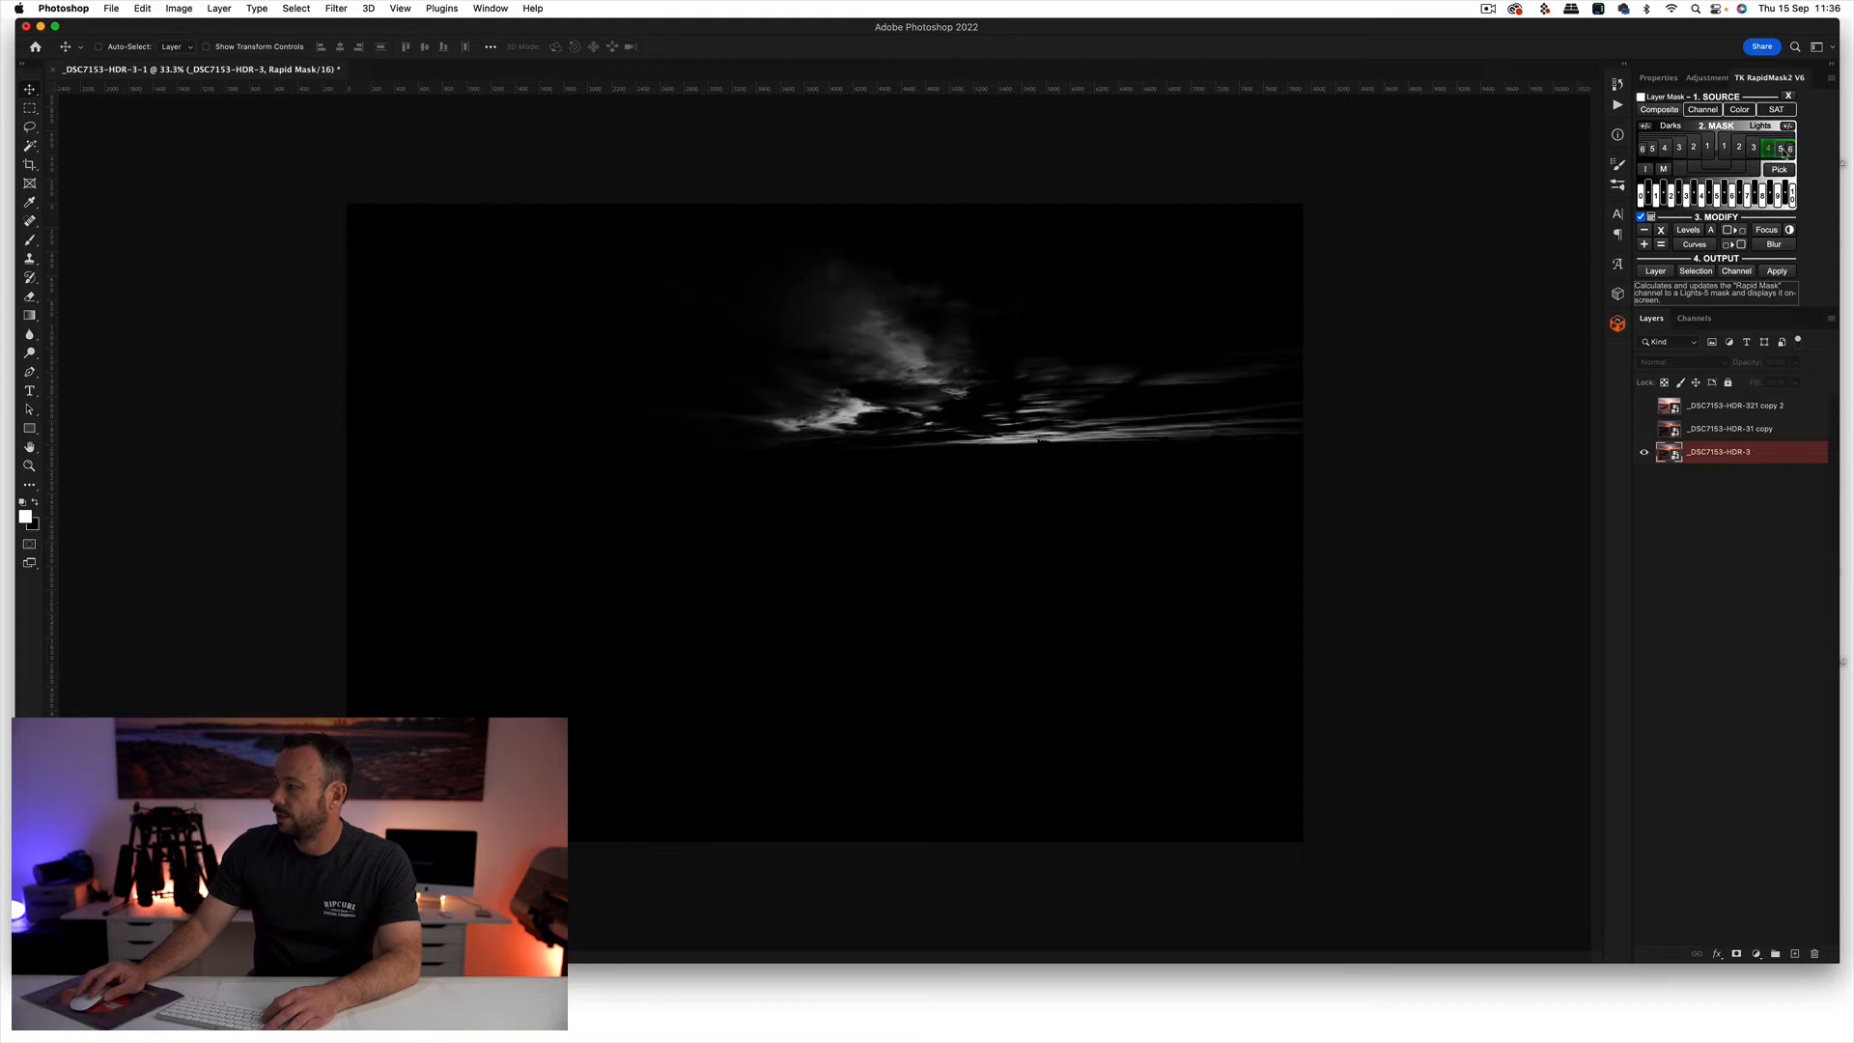
left_click(1784, 149)
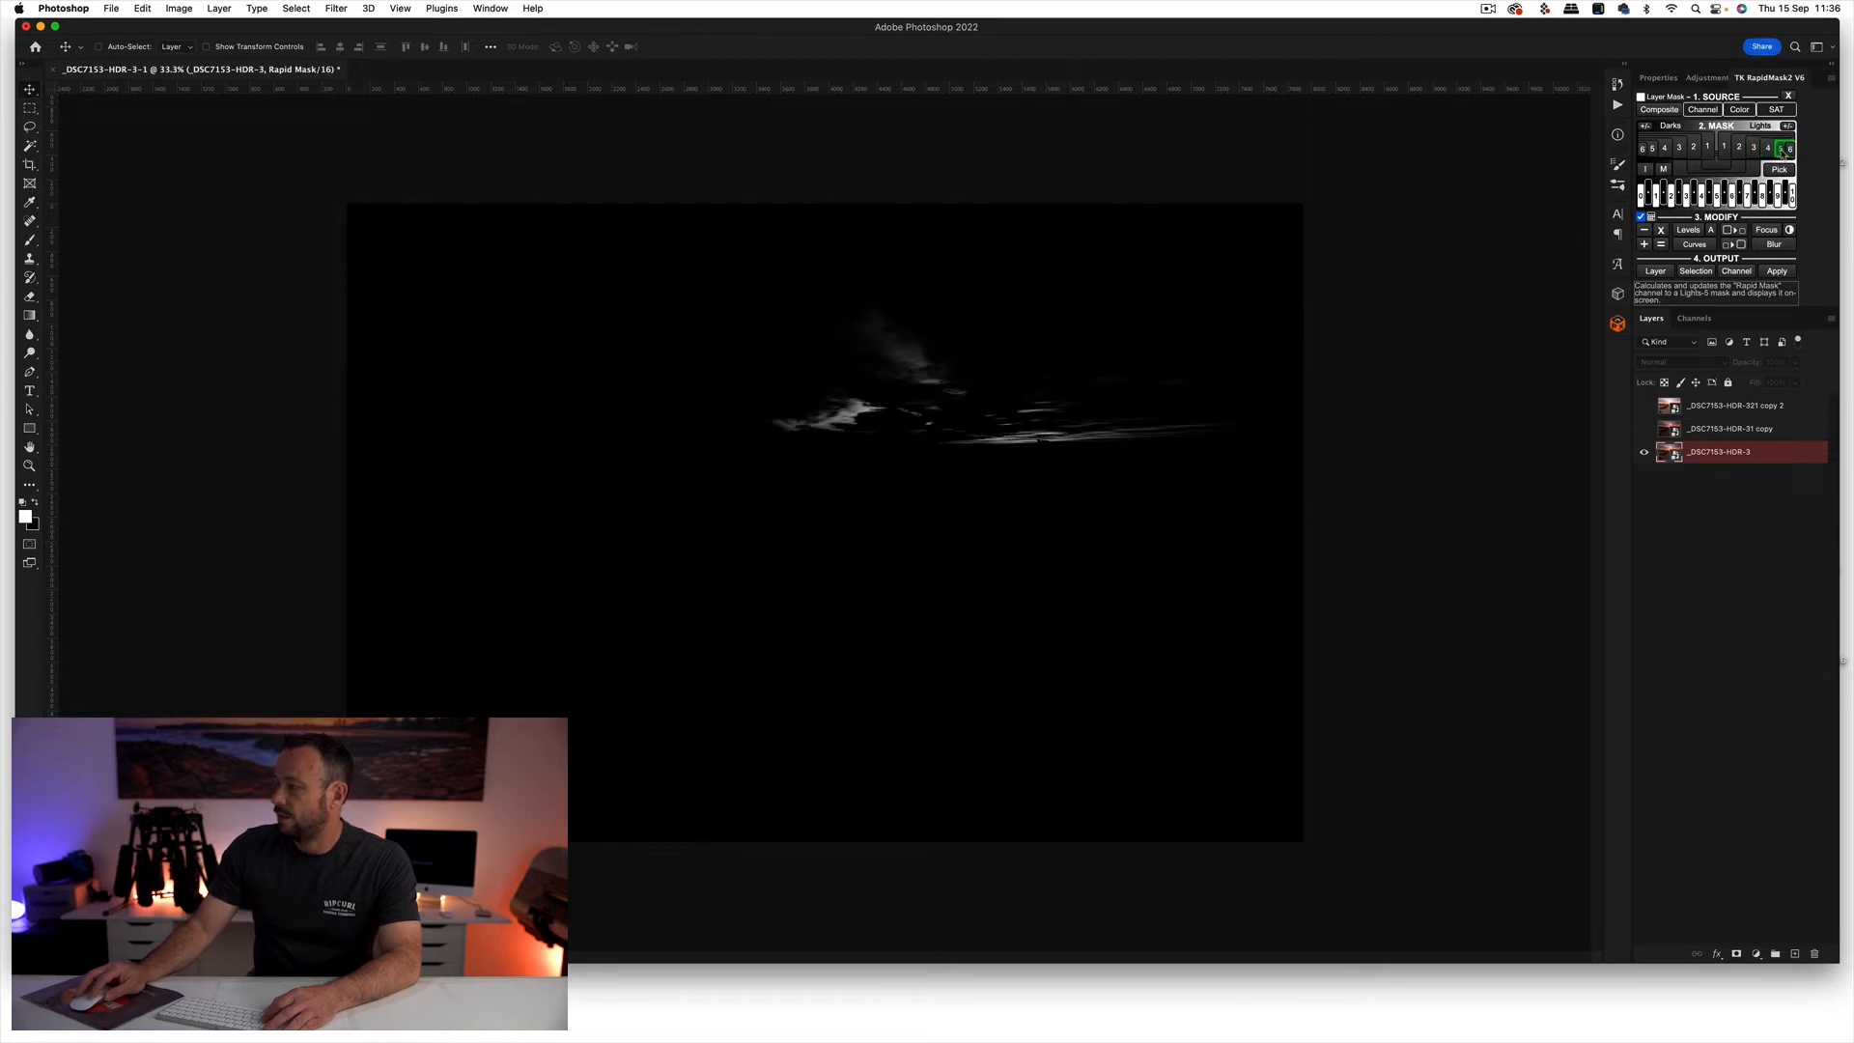
left_click(1768, 149)
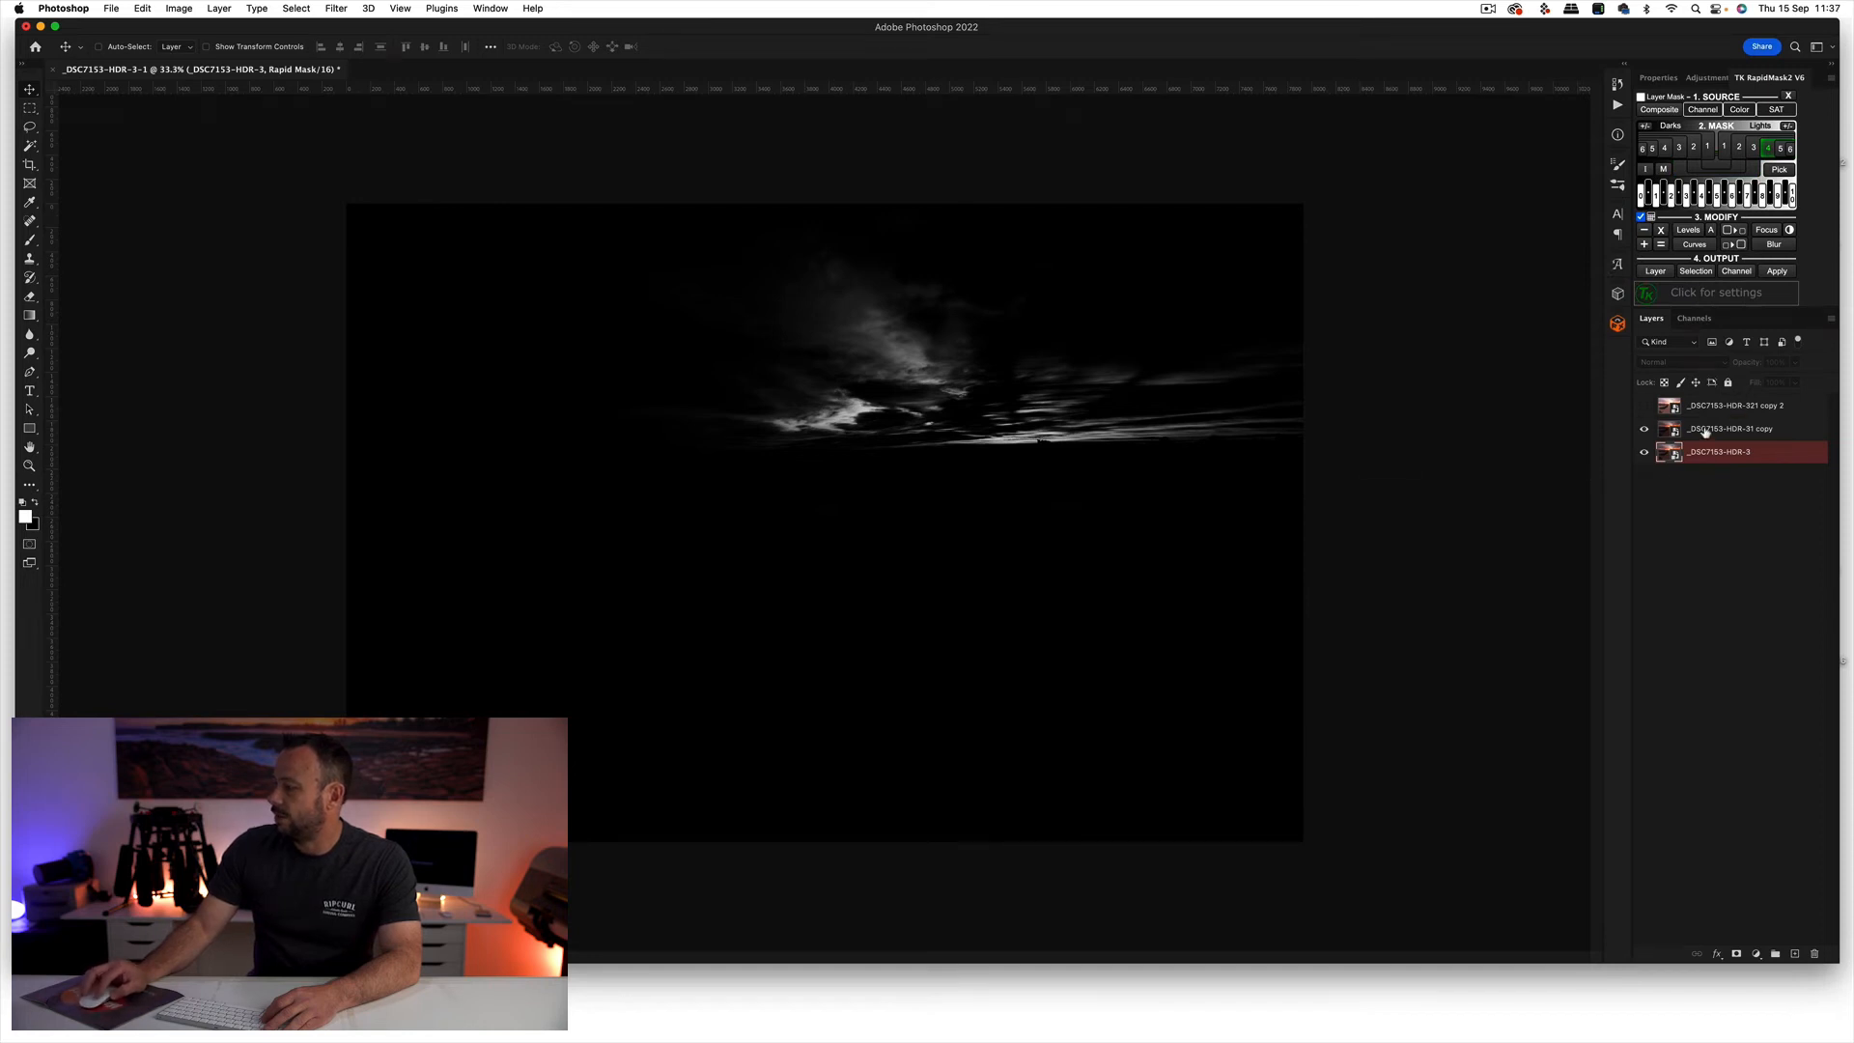
- Apply the Lights 4 mask to the darker smart object copy as its layer mask, and inspect the mask on its own
left_click(1706, 433)
left_click(1778, 272)
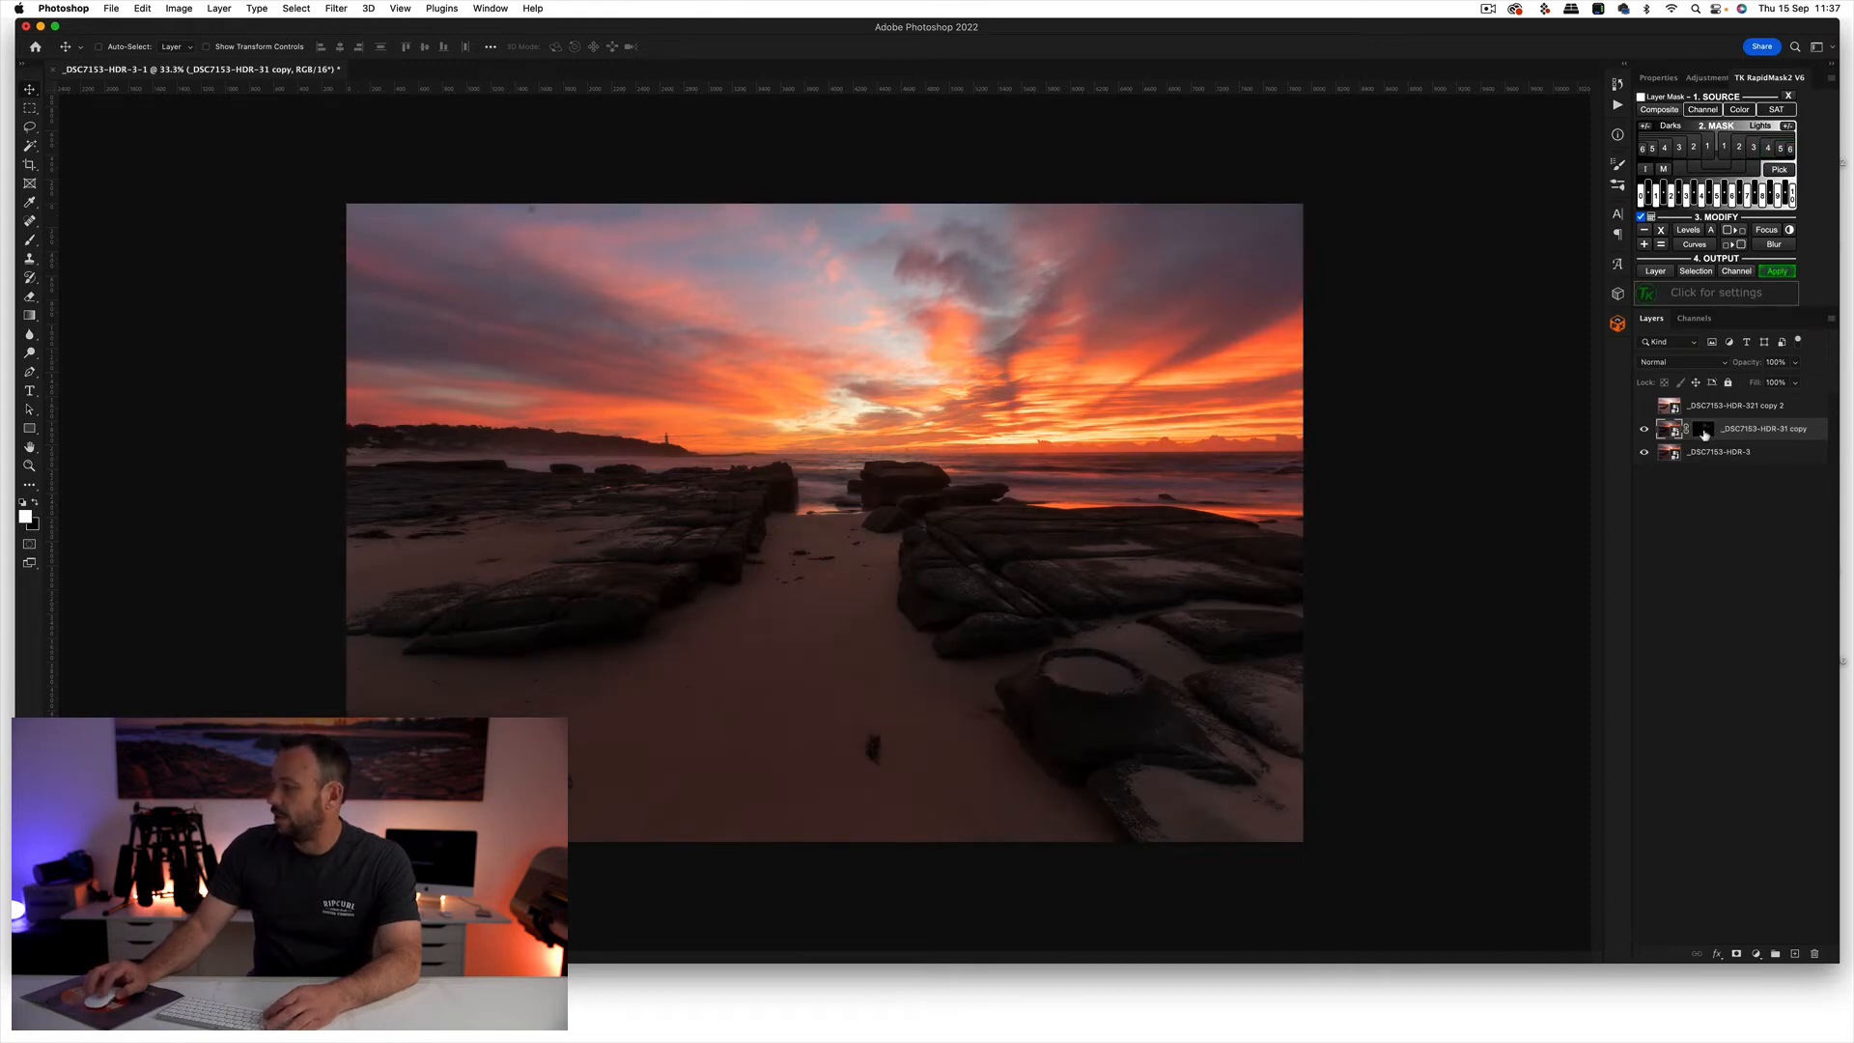
left_click(1705, 435, "alt")
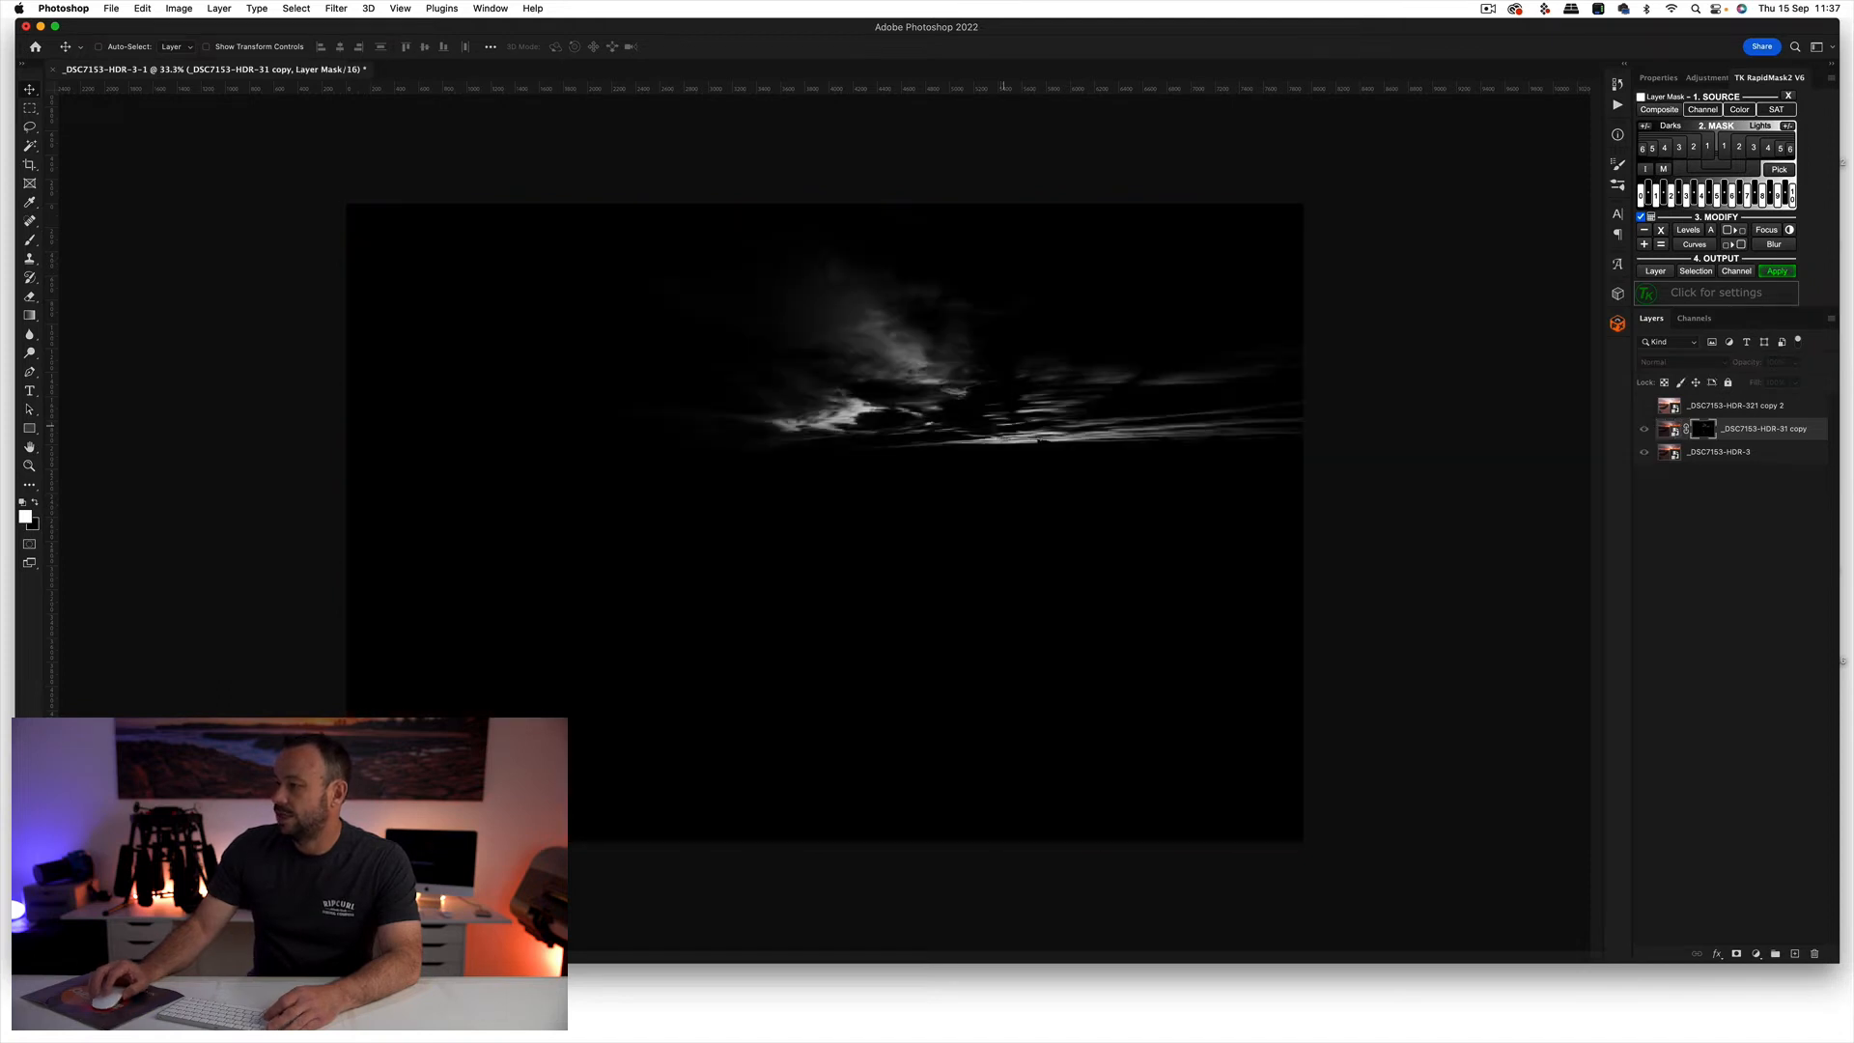
left_click(1706, 436, "alt")
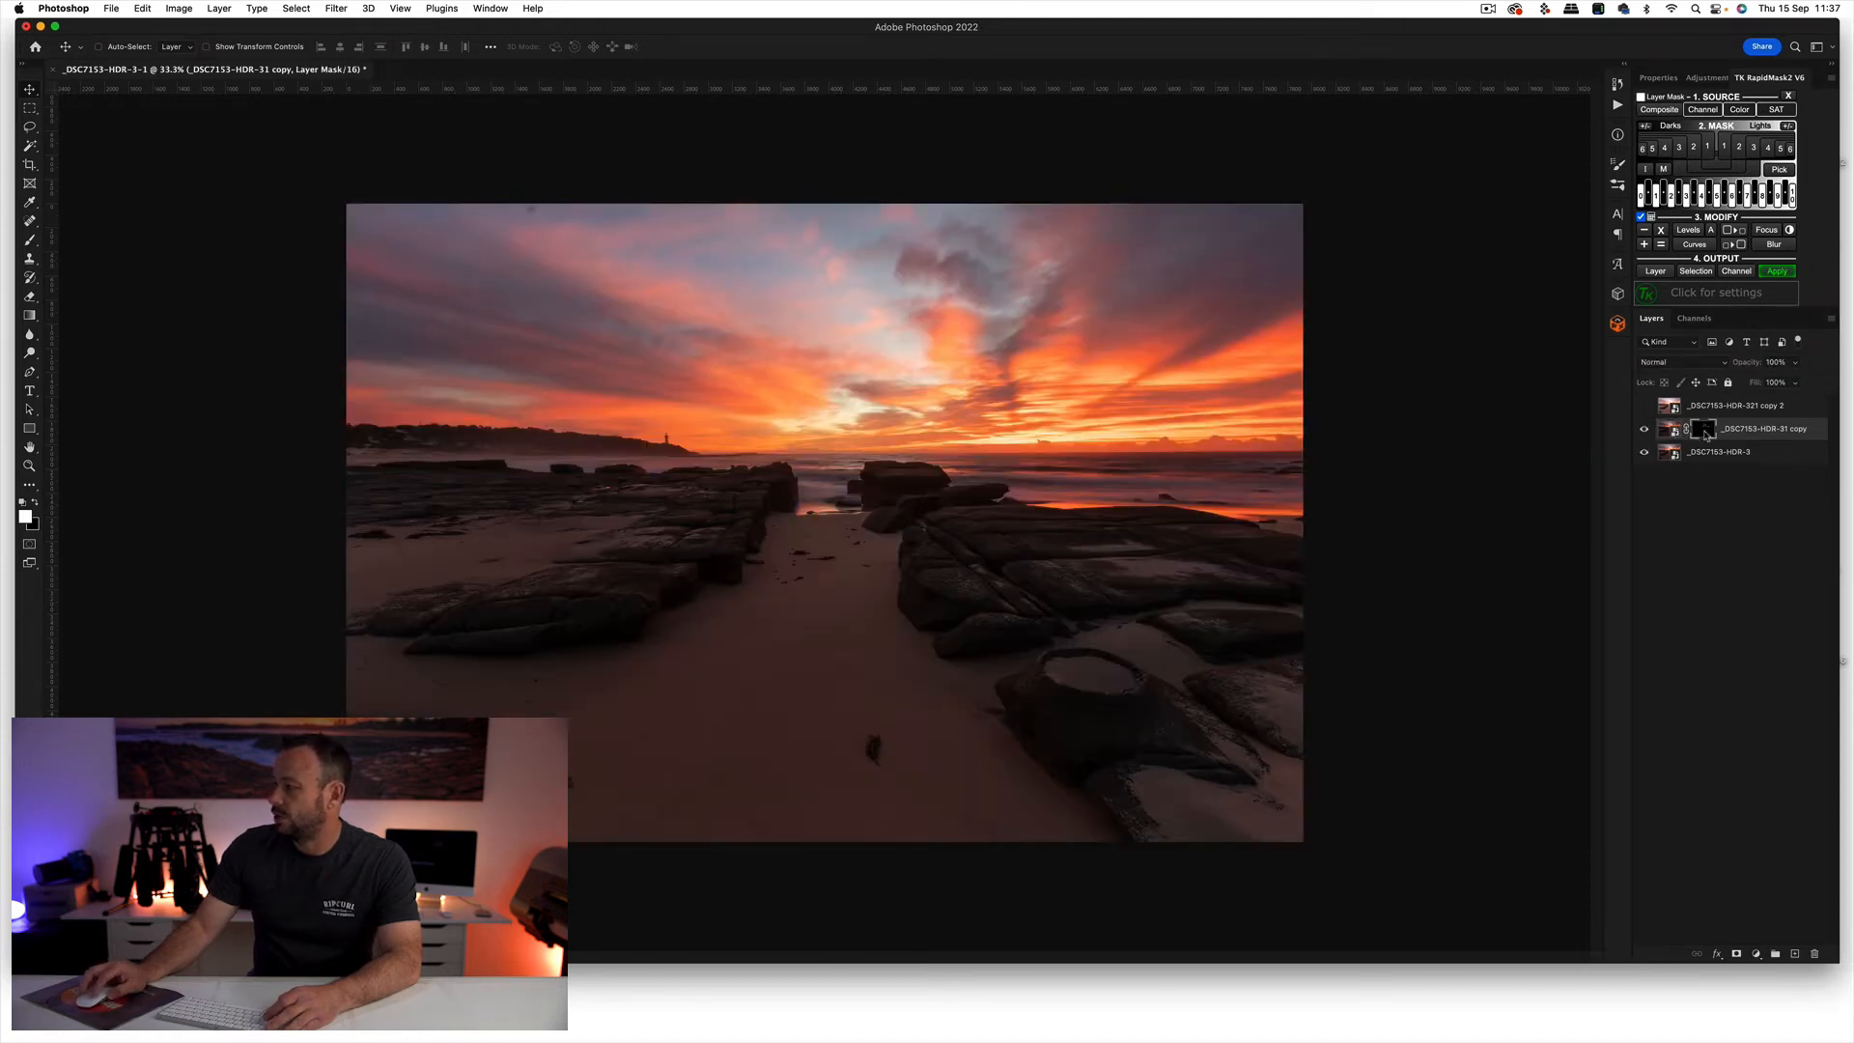
- Compare the bright sky at 100% with the masked darker copy shown and hidden
key("z")
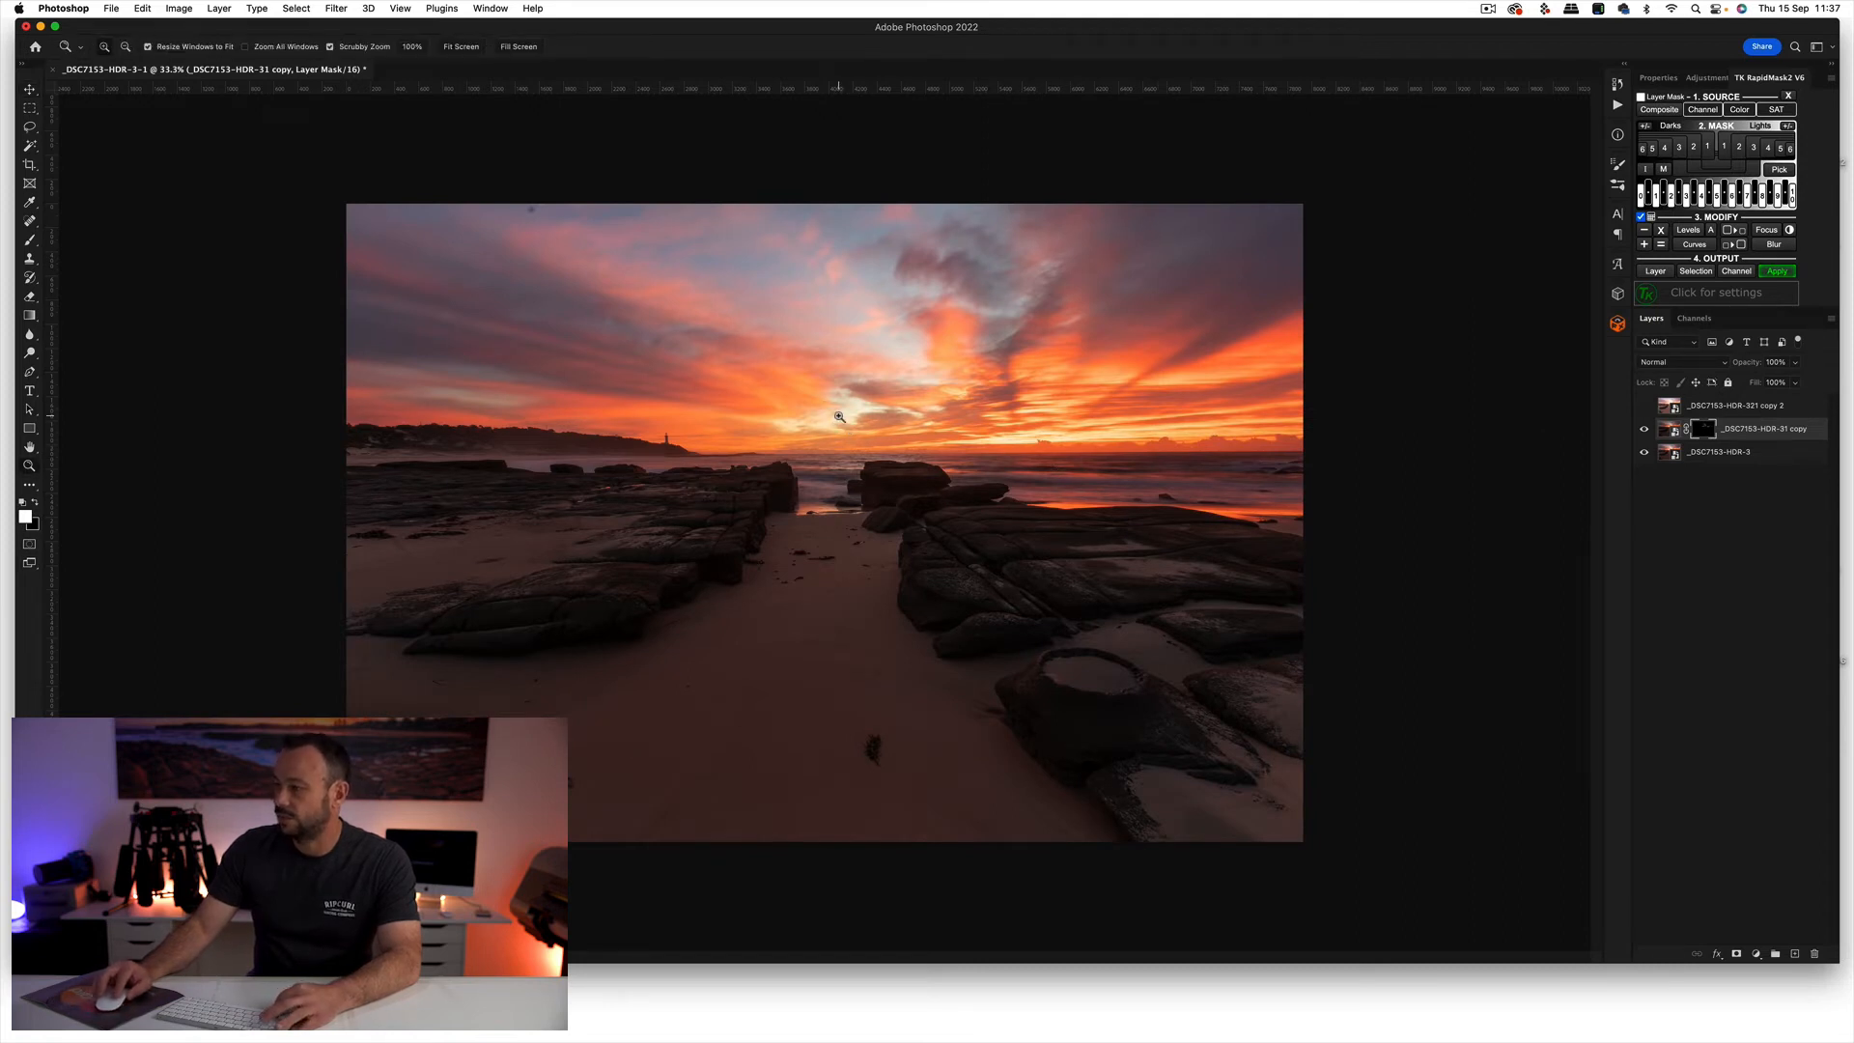
left_click(838, 423)
key("v")
left_click(1644, 429)
left_click(1644, 431)
left_click(1645, 431)
left_click(1645, 431)
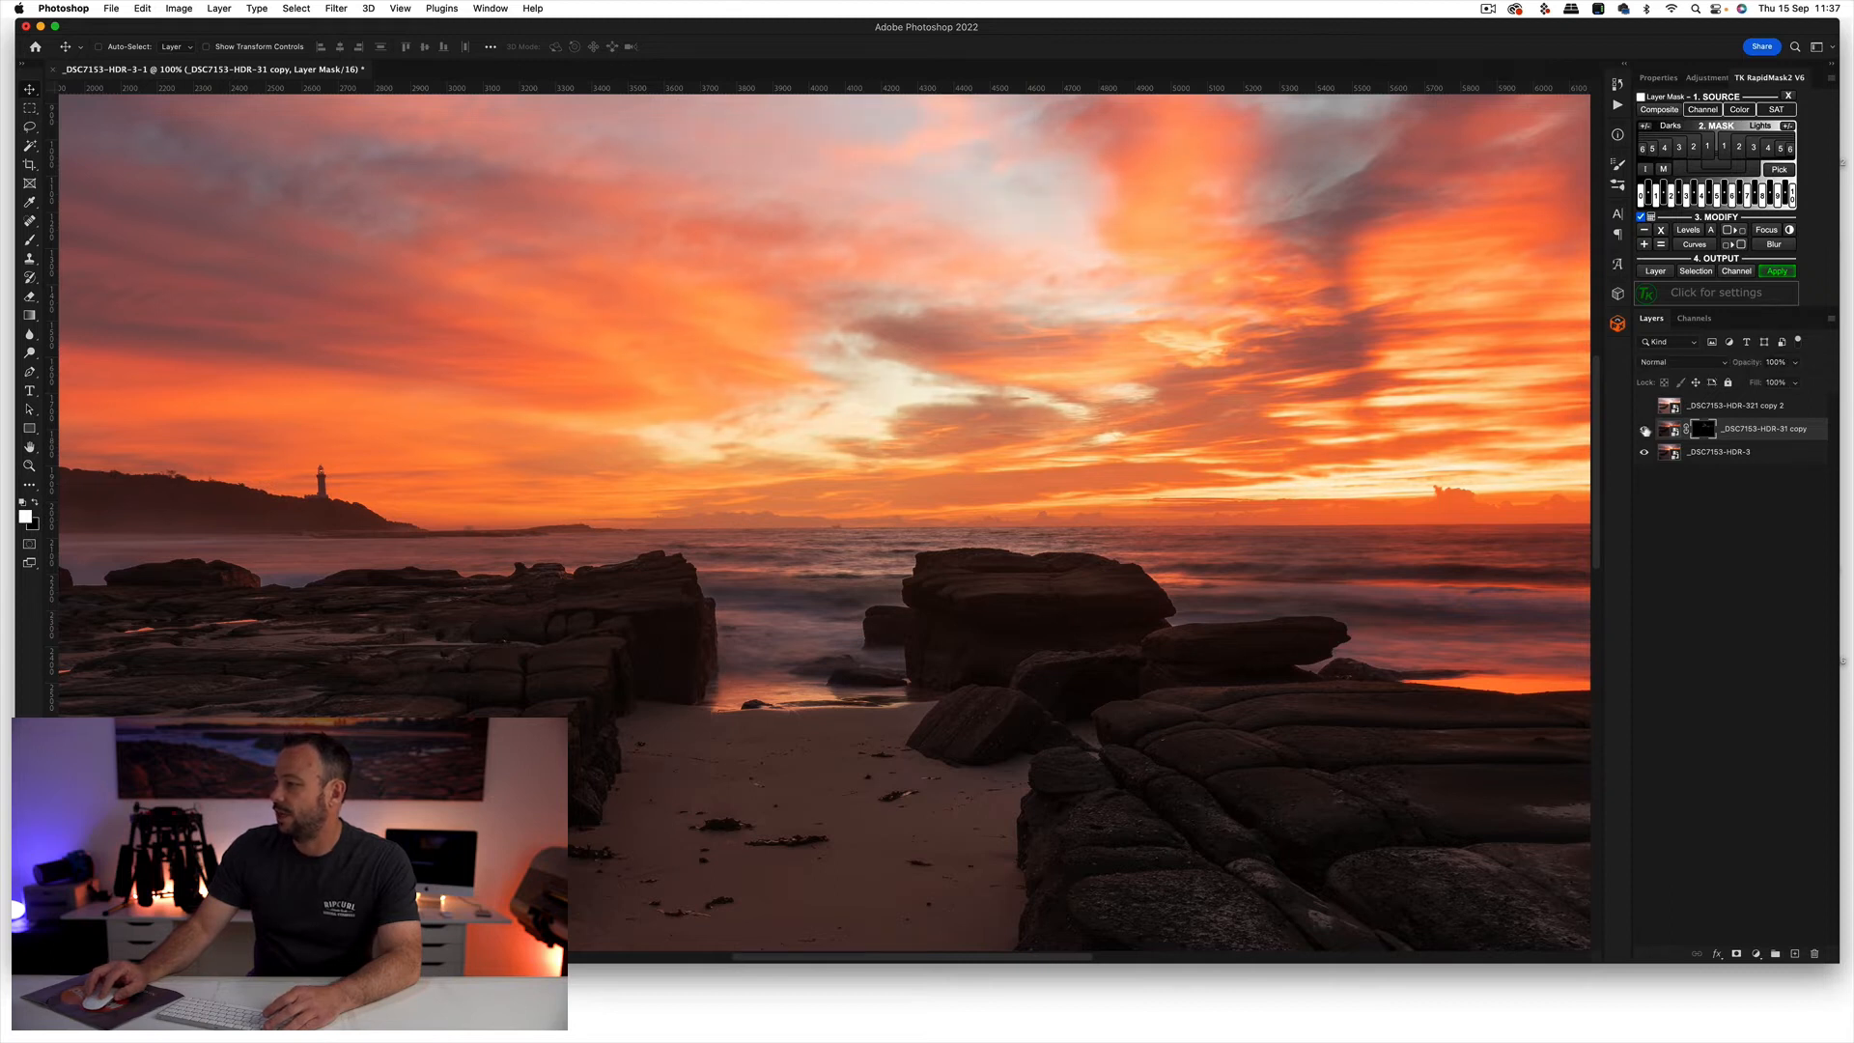
key("z")
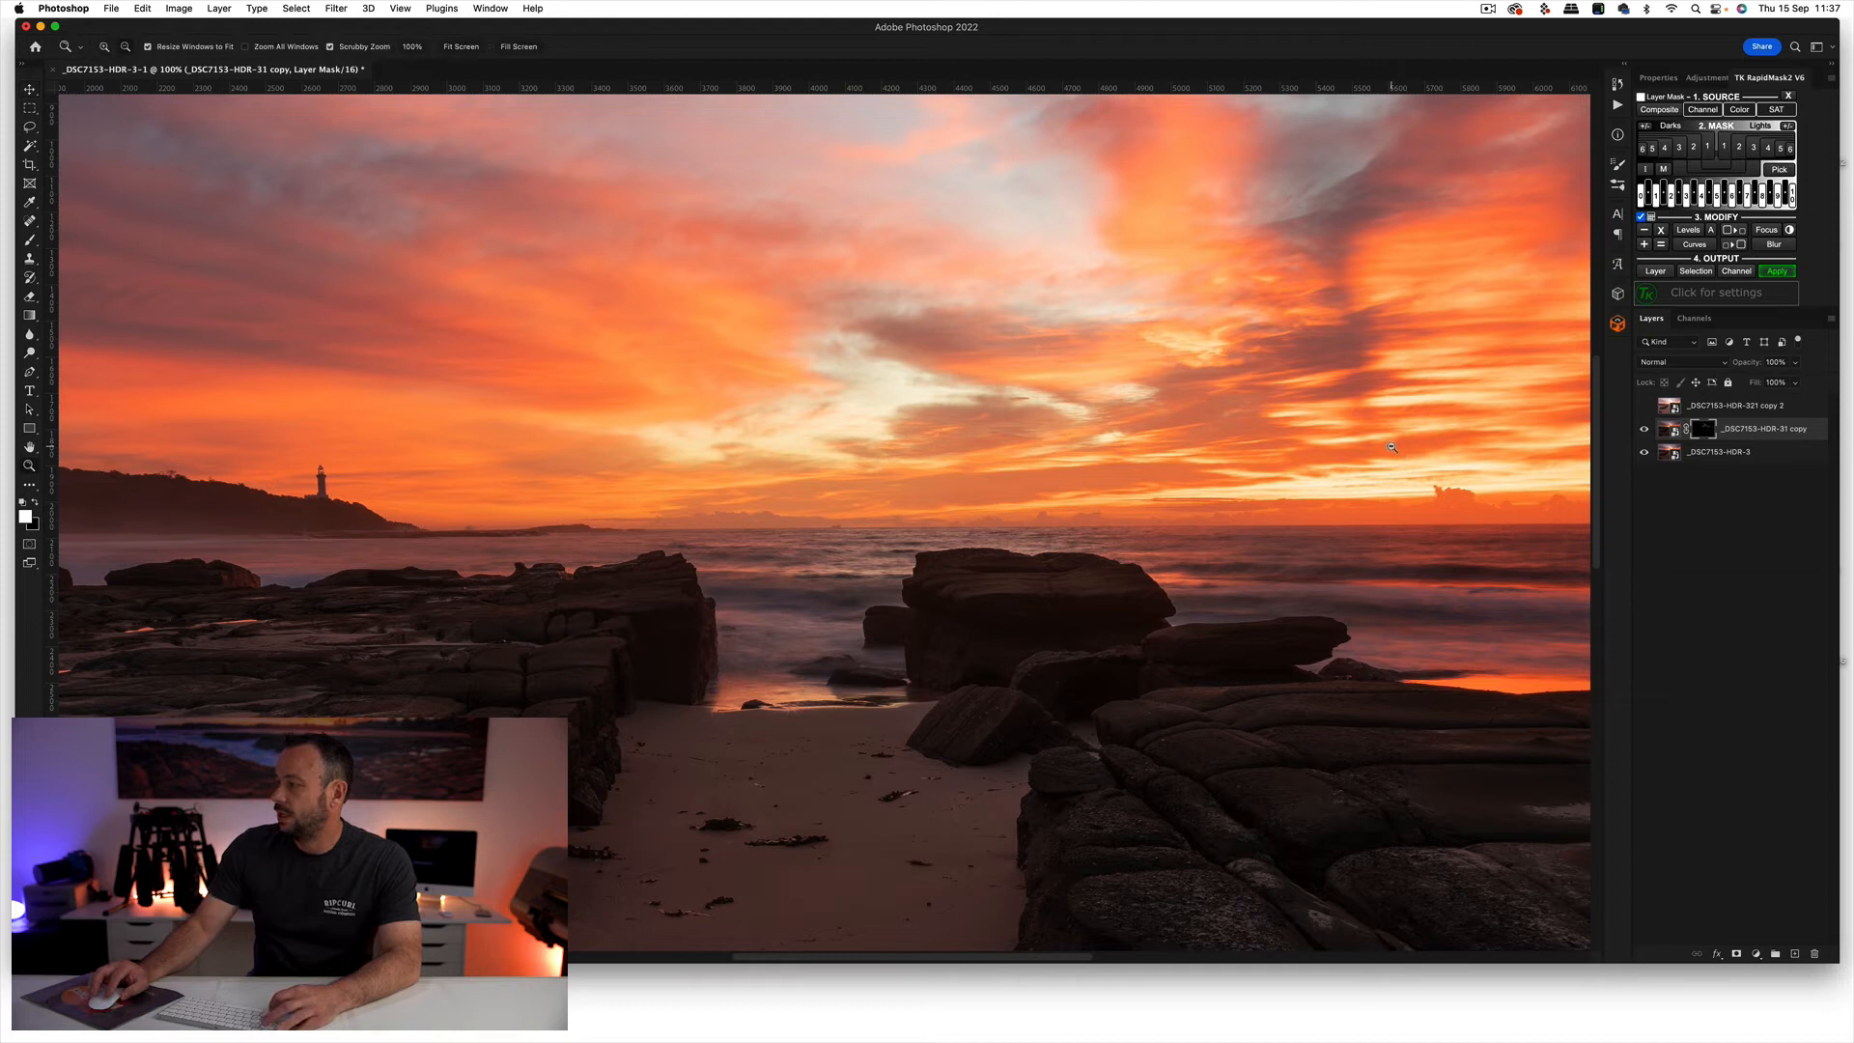
left_click_drag(1392, 447, 1167, 460)
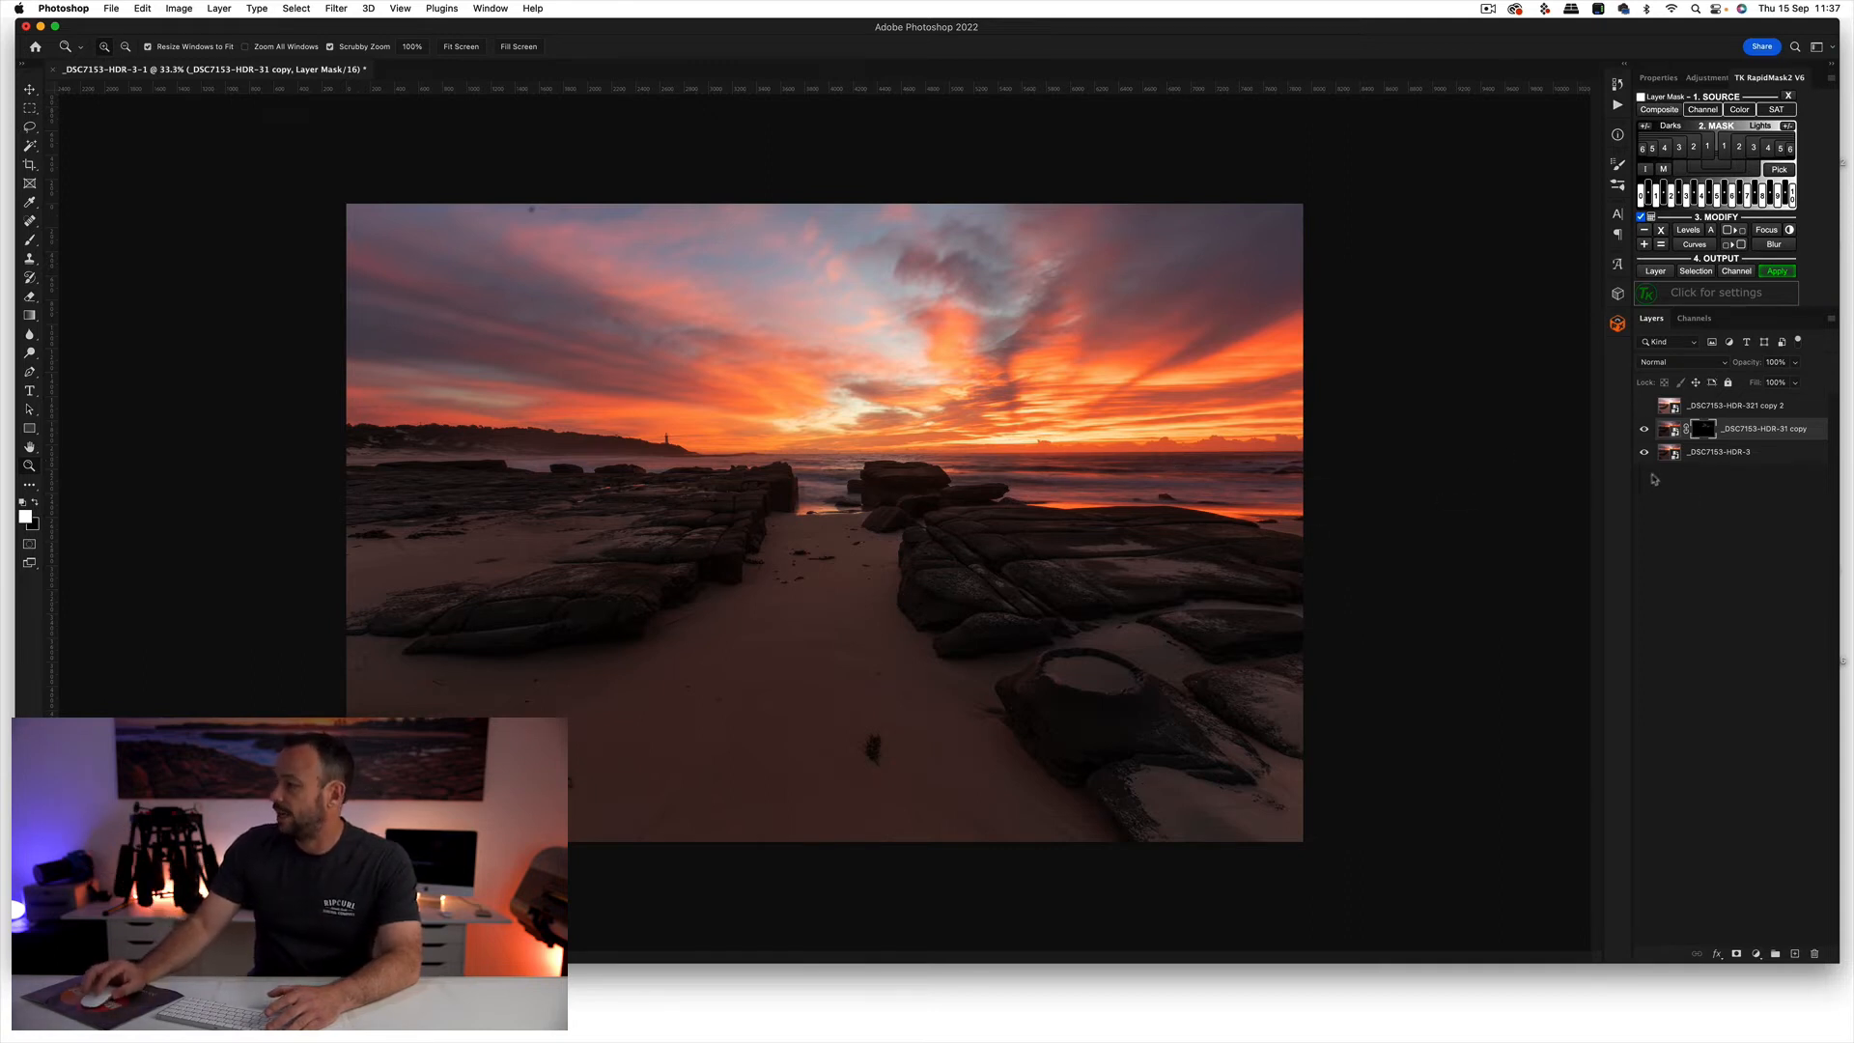
- Preview the brighter smart object copy and hide it, then compare the Darks 3 and 4 luminosity masks and keep Darks 3
left_click(1661, 409)
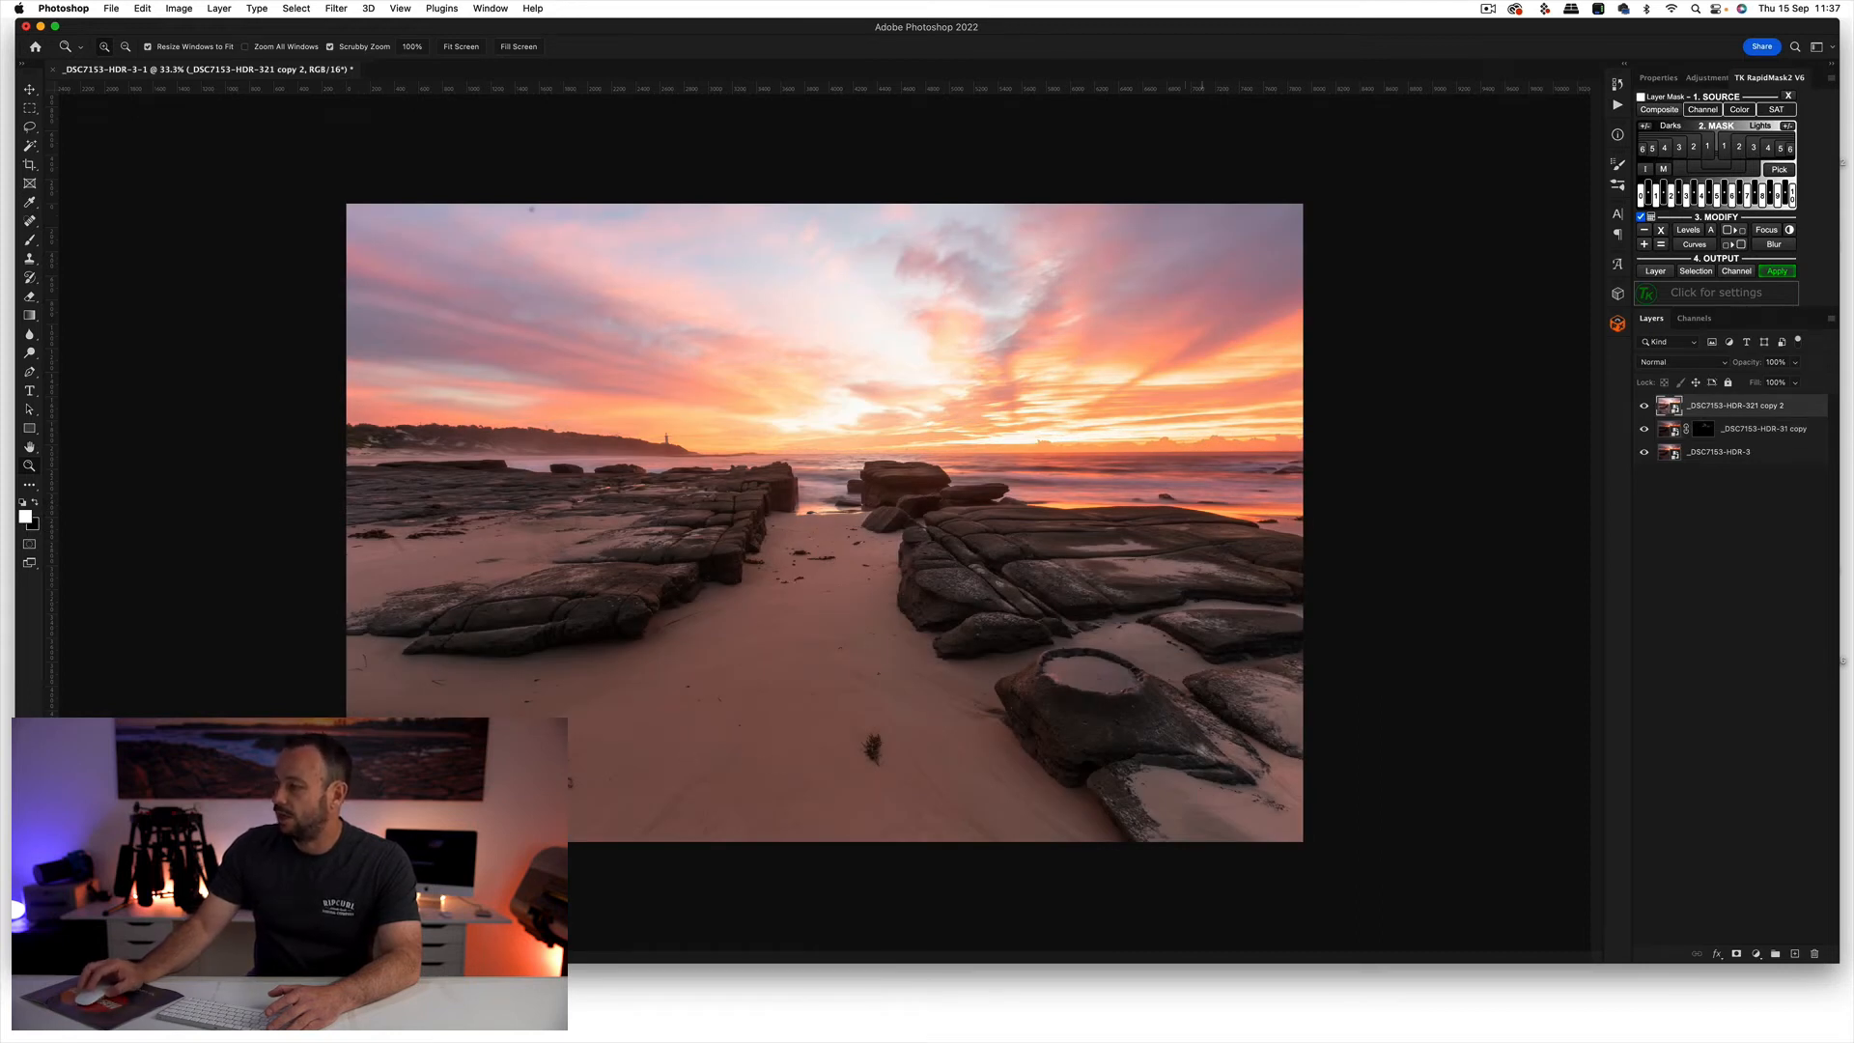
left_click(1643, 407)
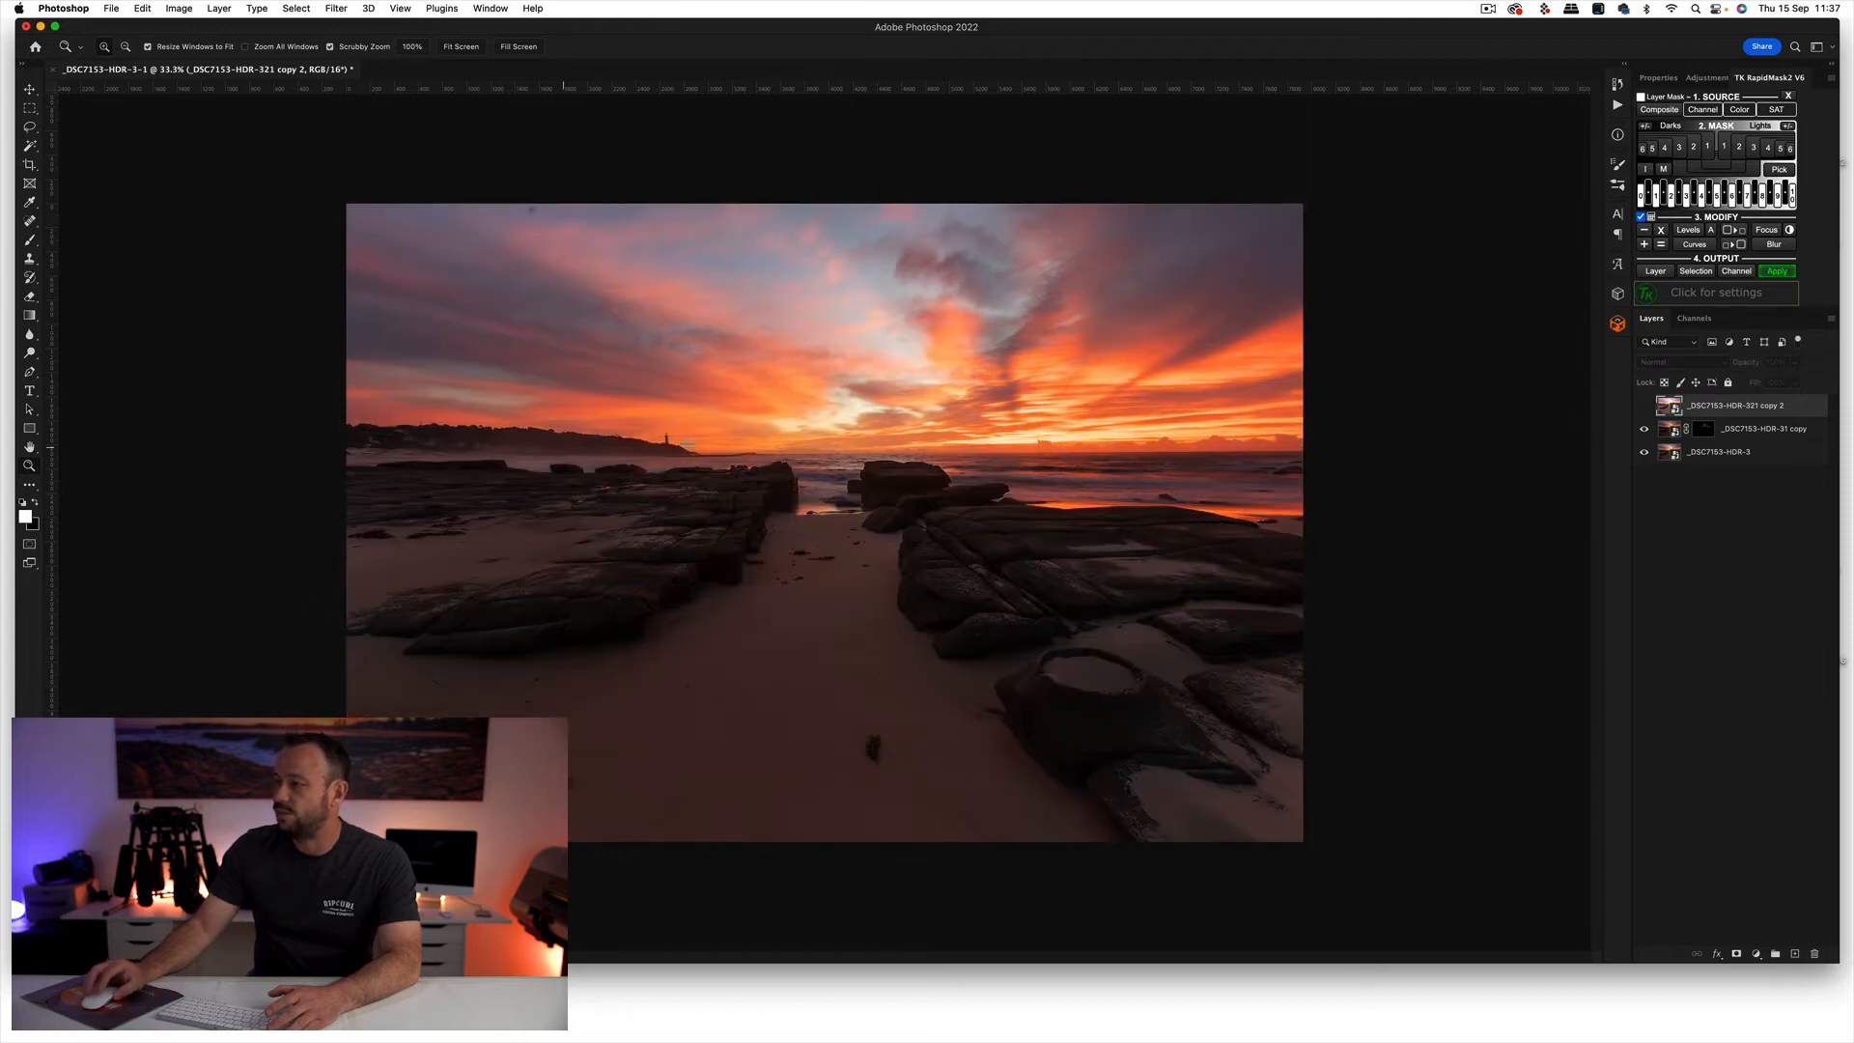
left_click(1731, 432)
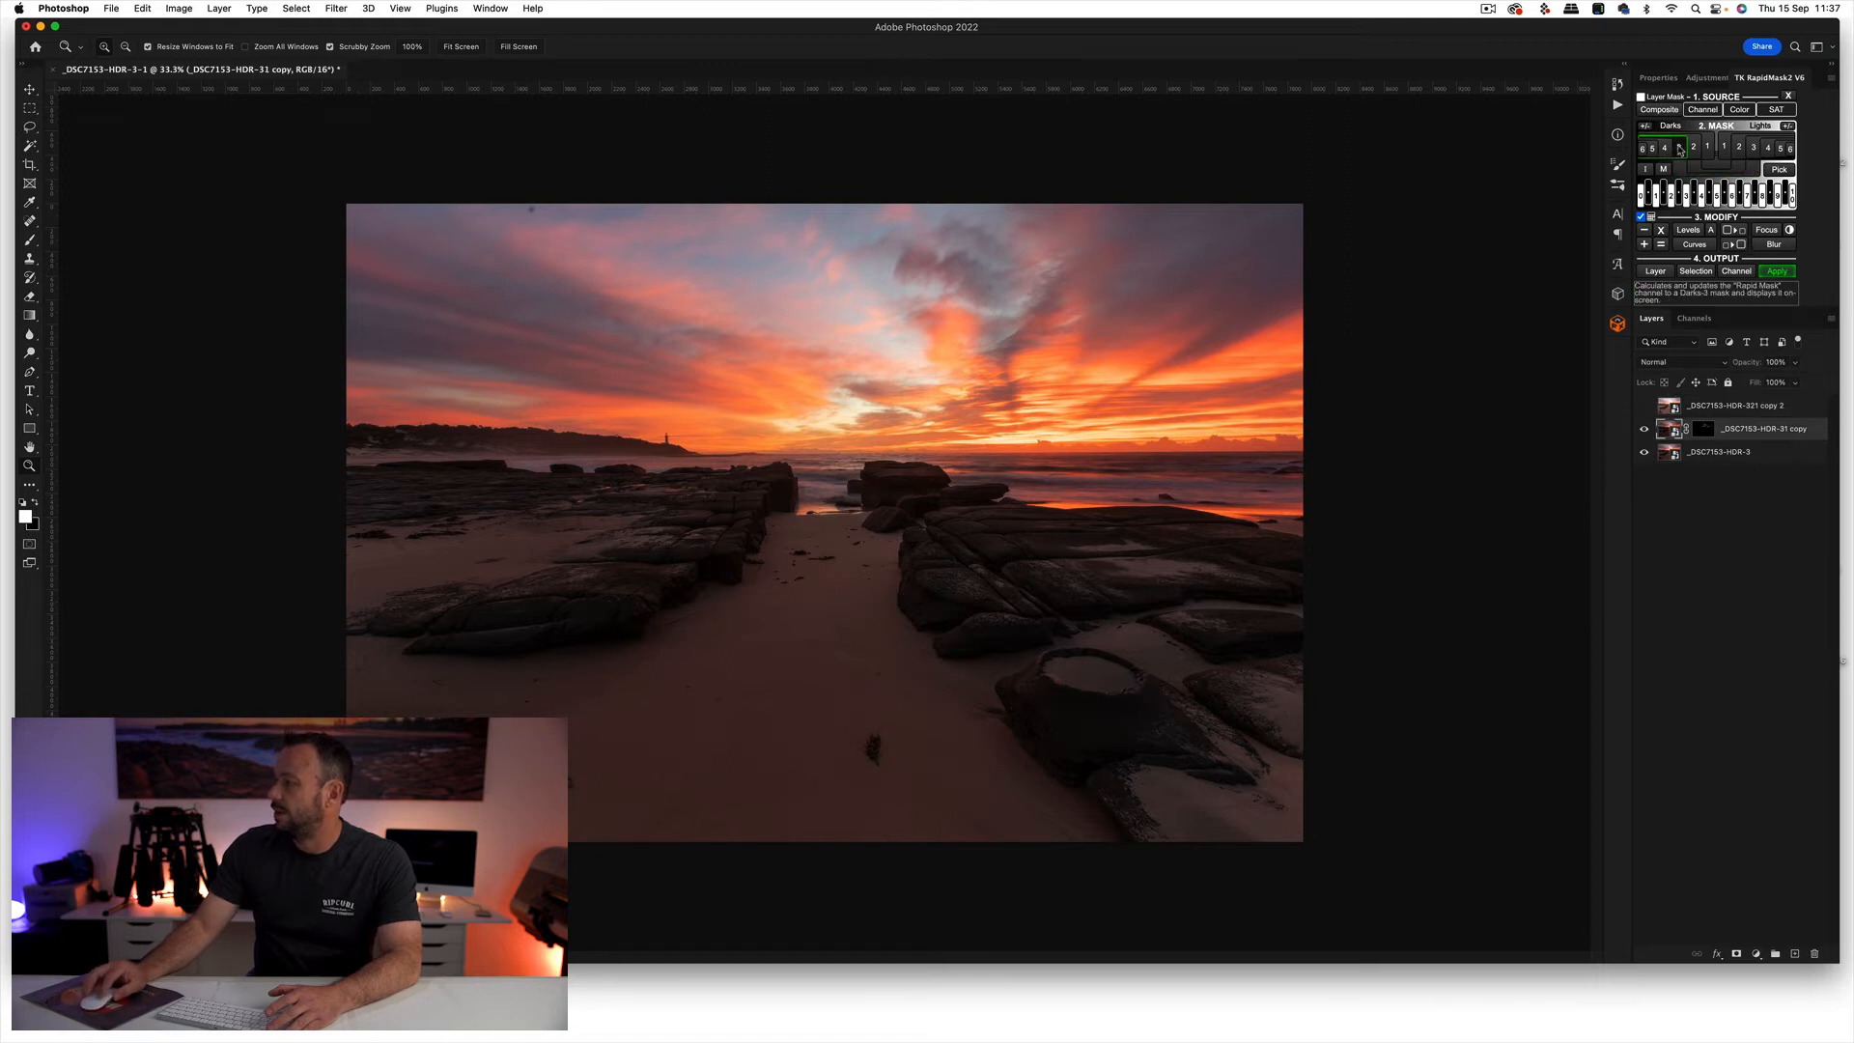
left_click(1680, 148)
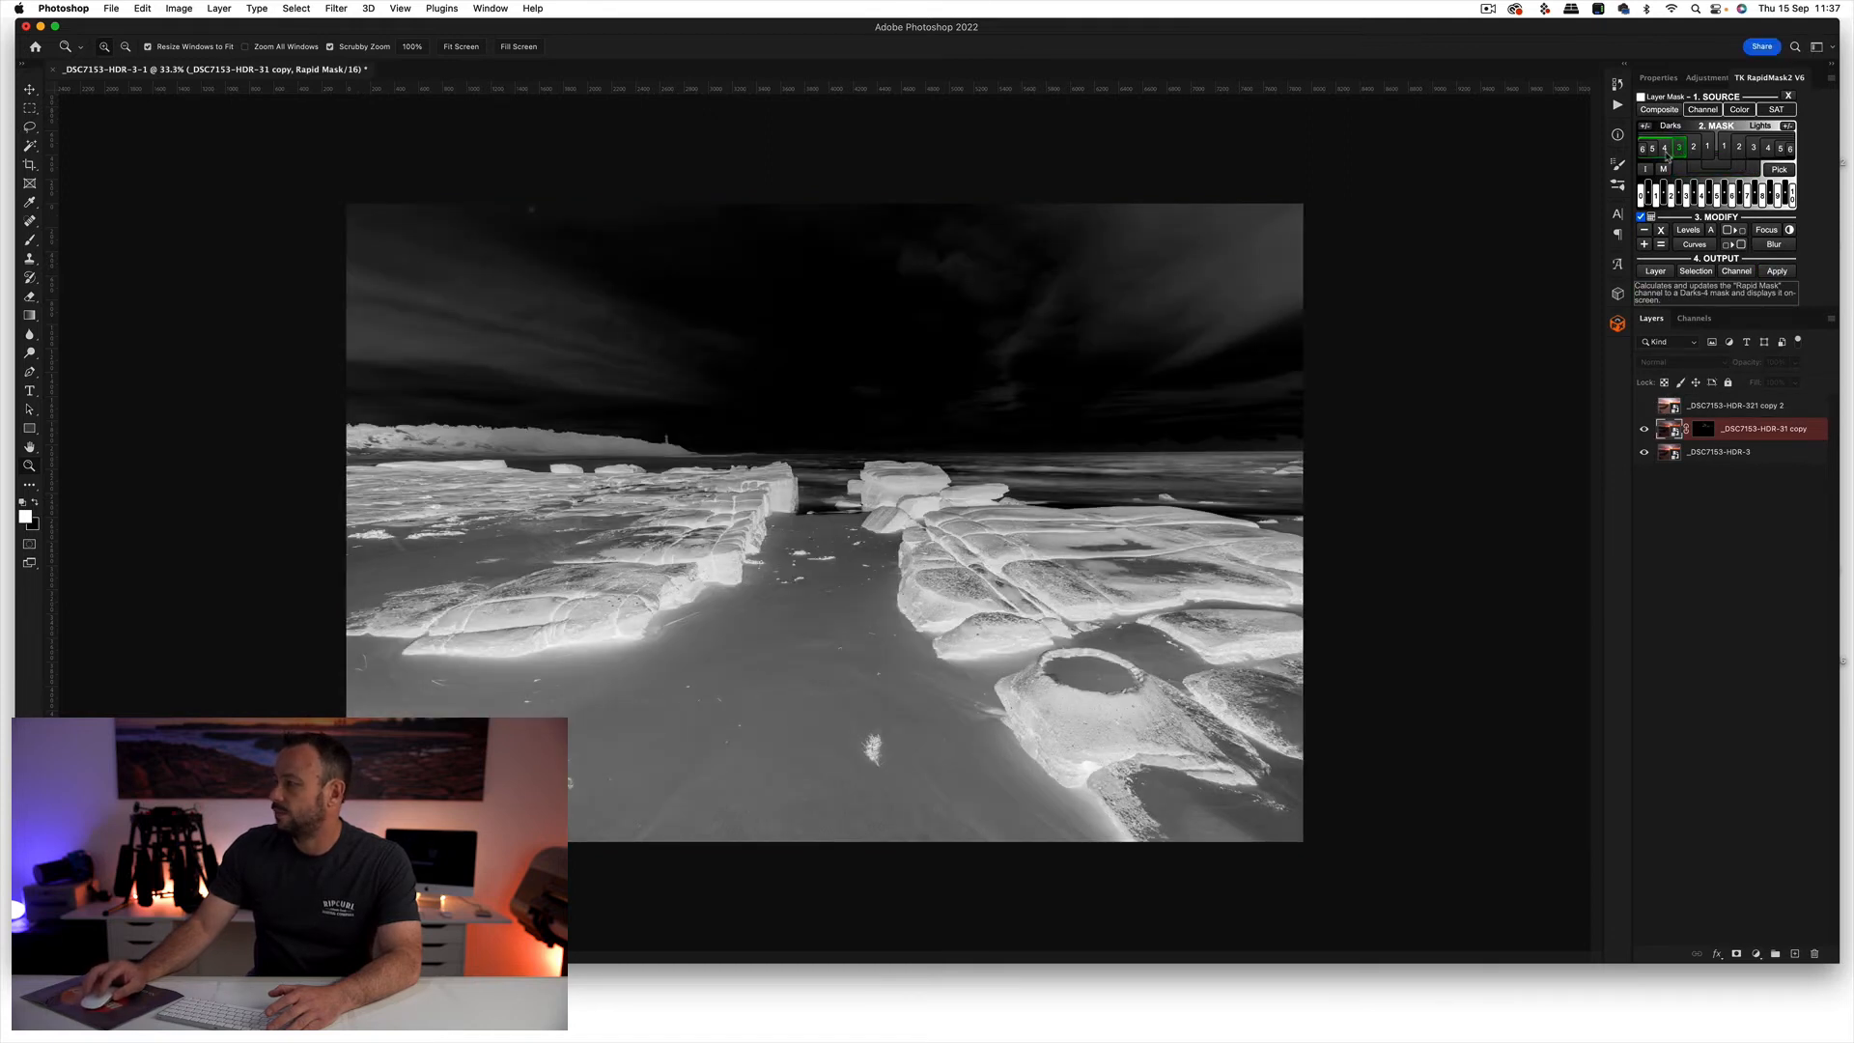
left_click(1667, 150)
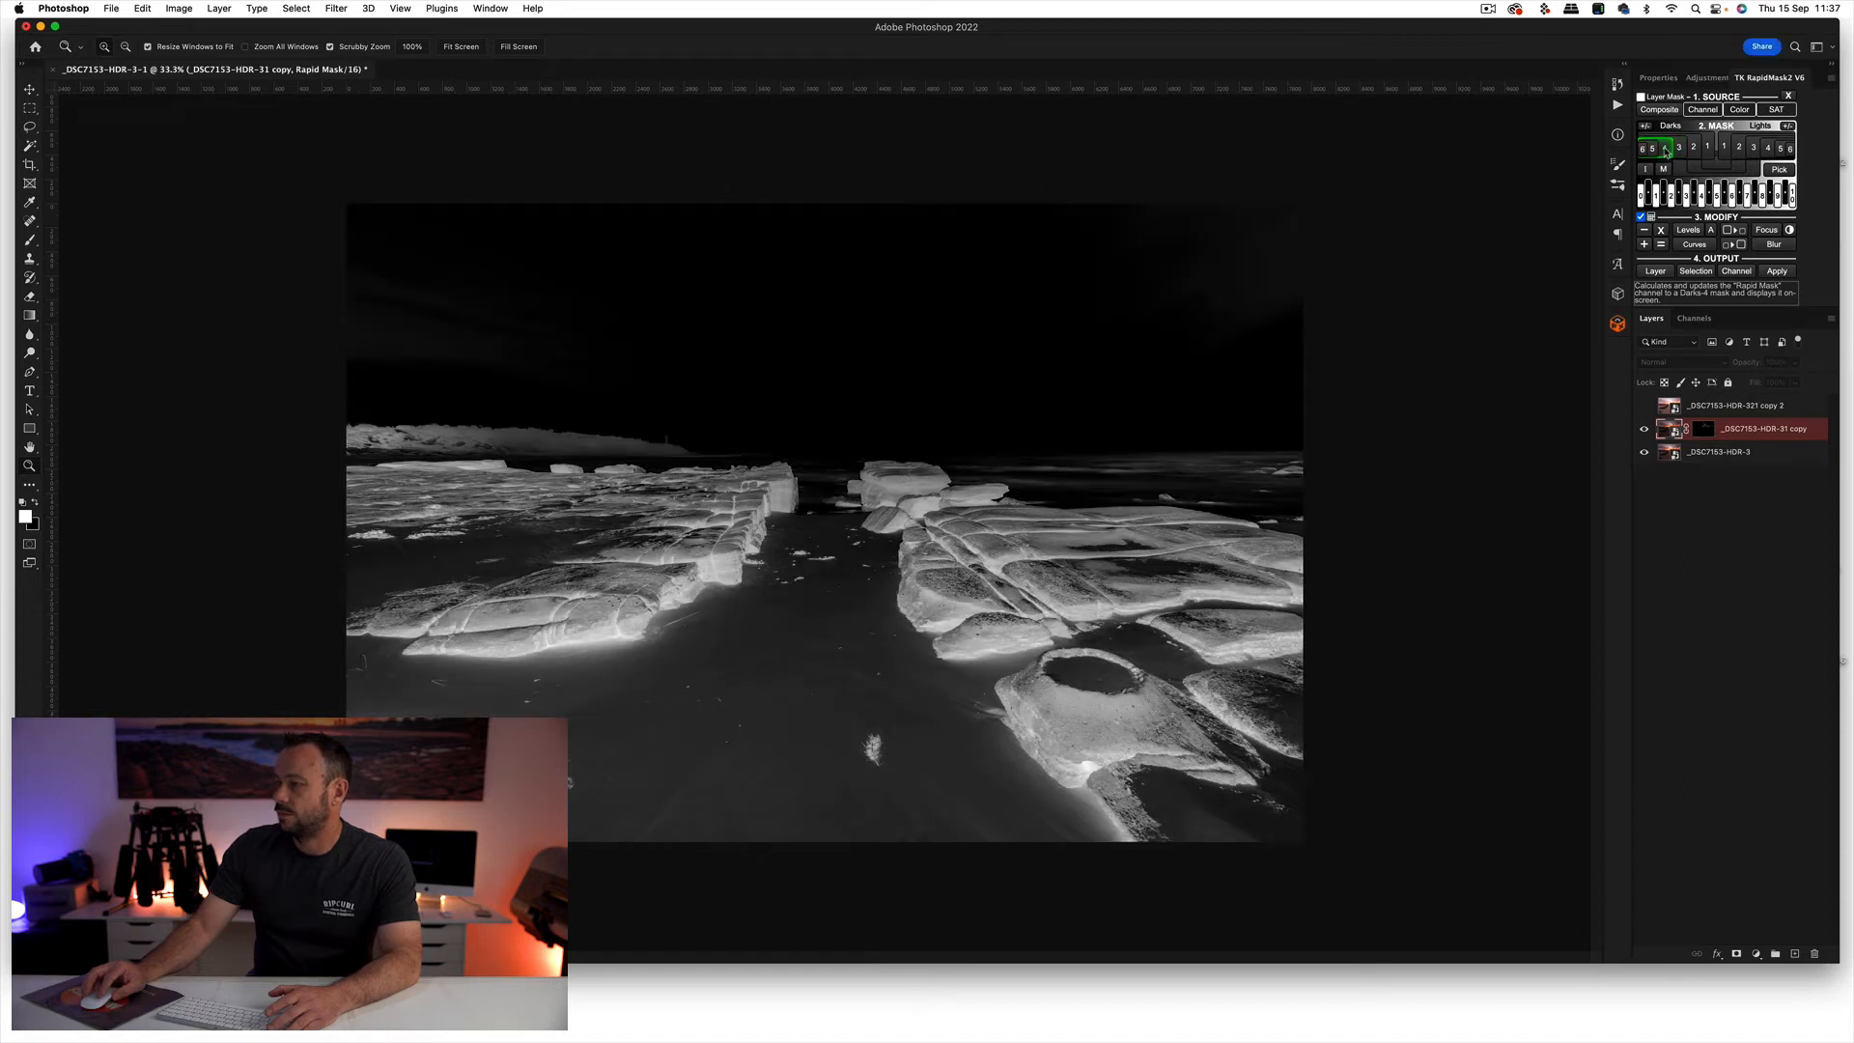
left_click(1678, 148)
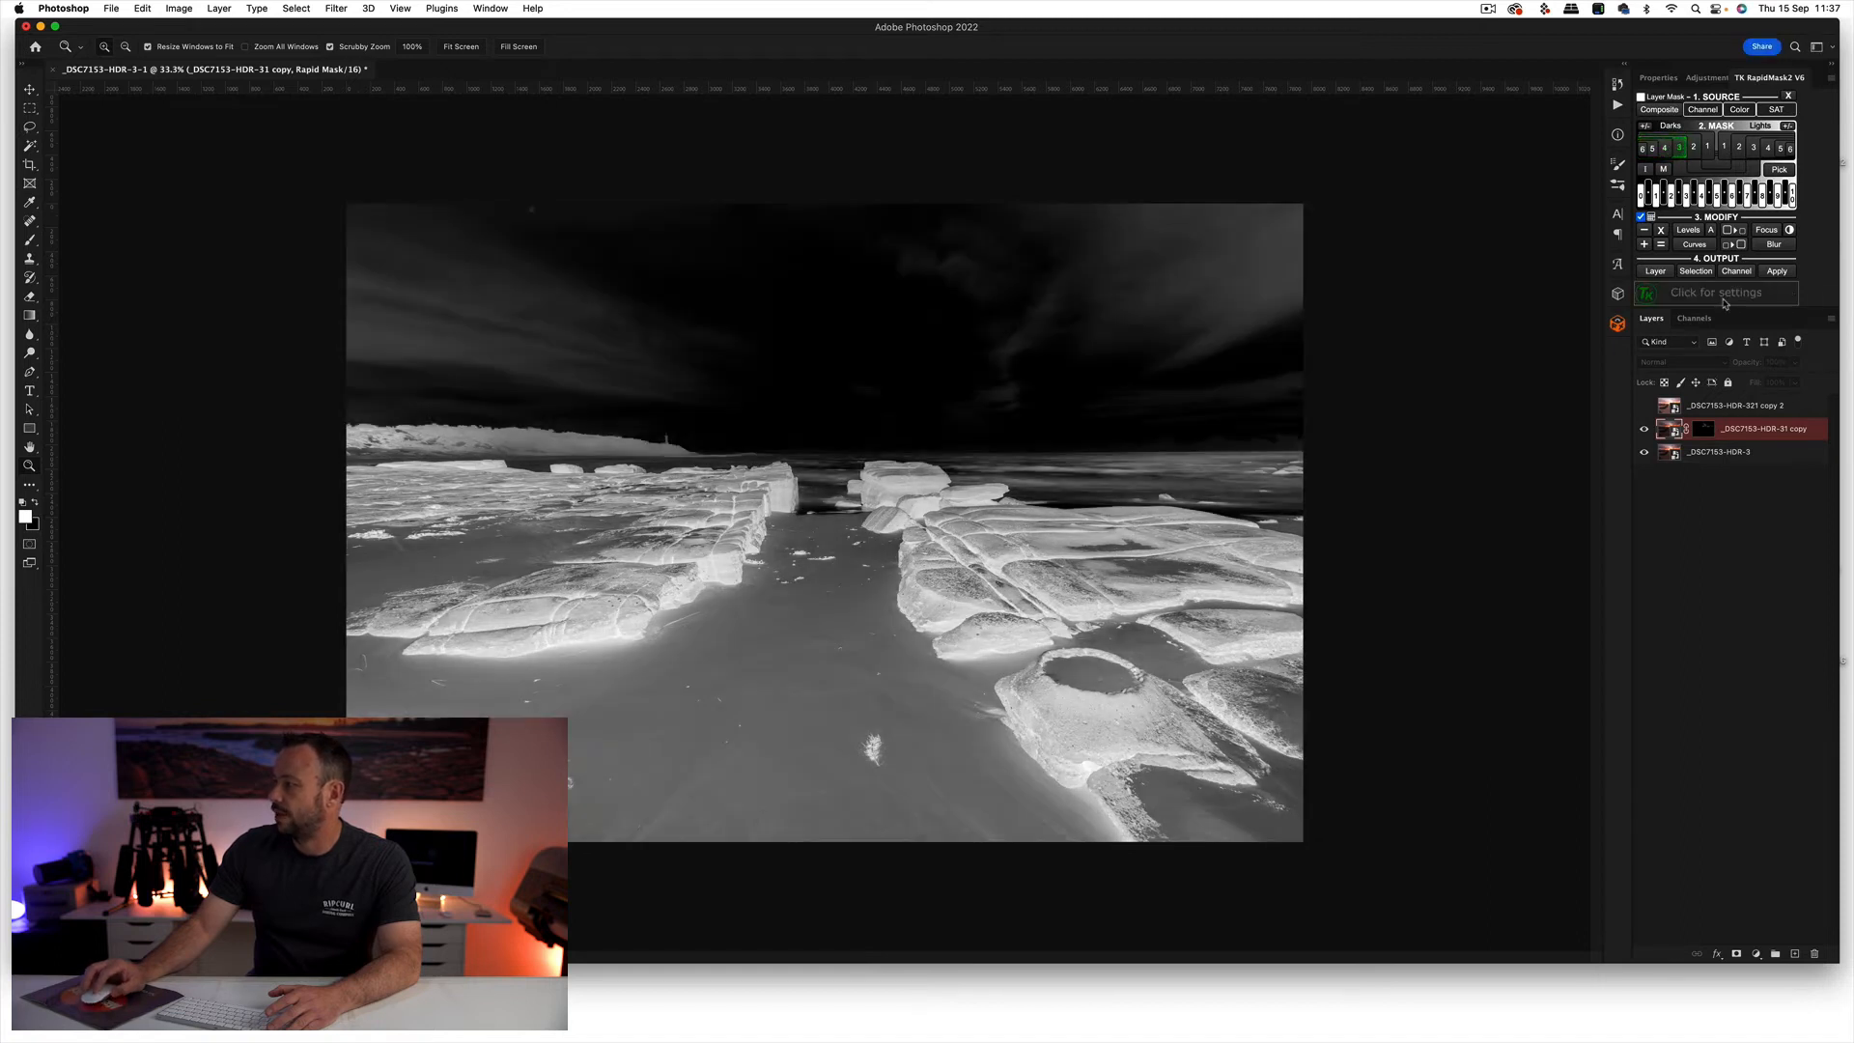
- Add a Curves adjustment layer above the darker smart object copy, masked with the Darks 3 luminosity mask
left_click(1756, 953)
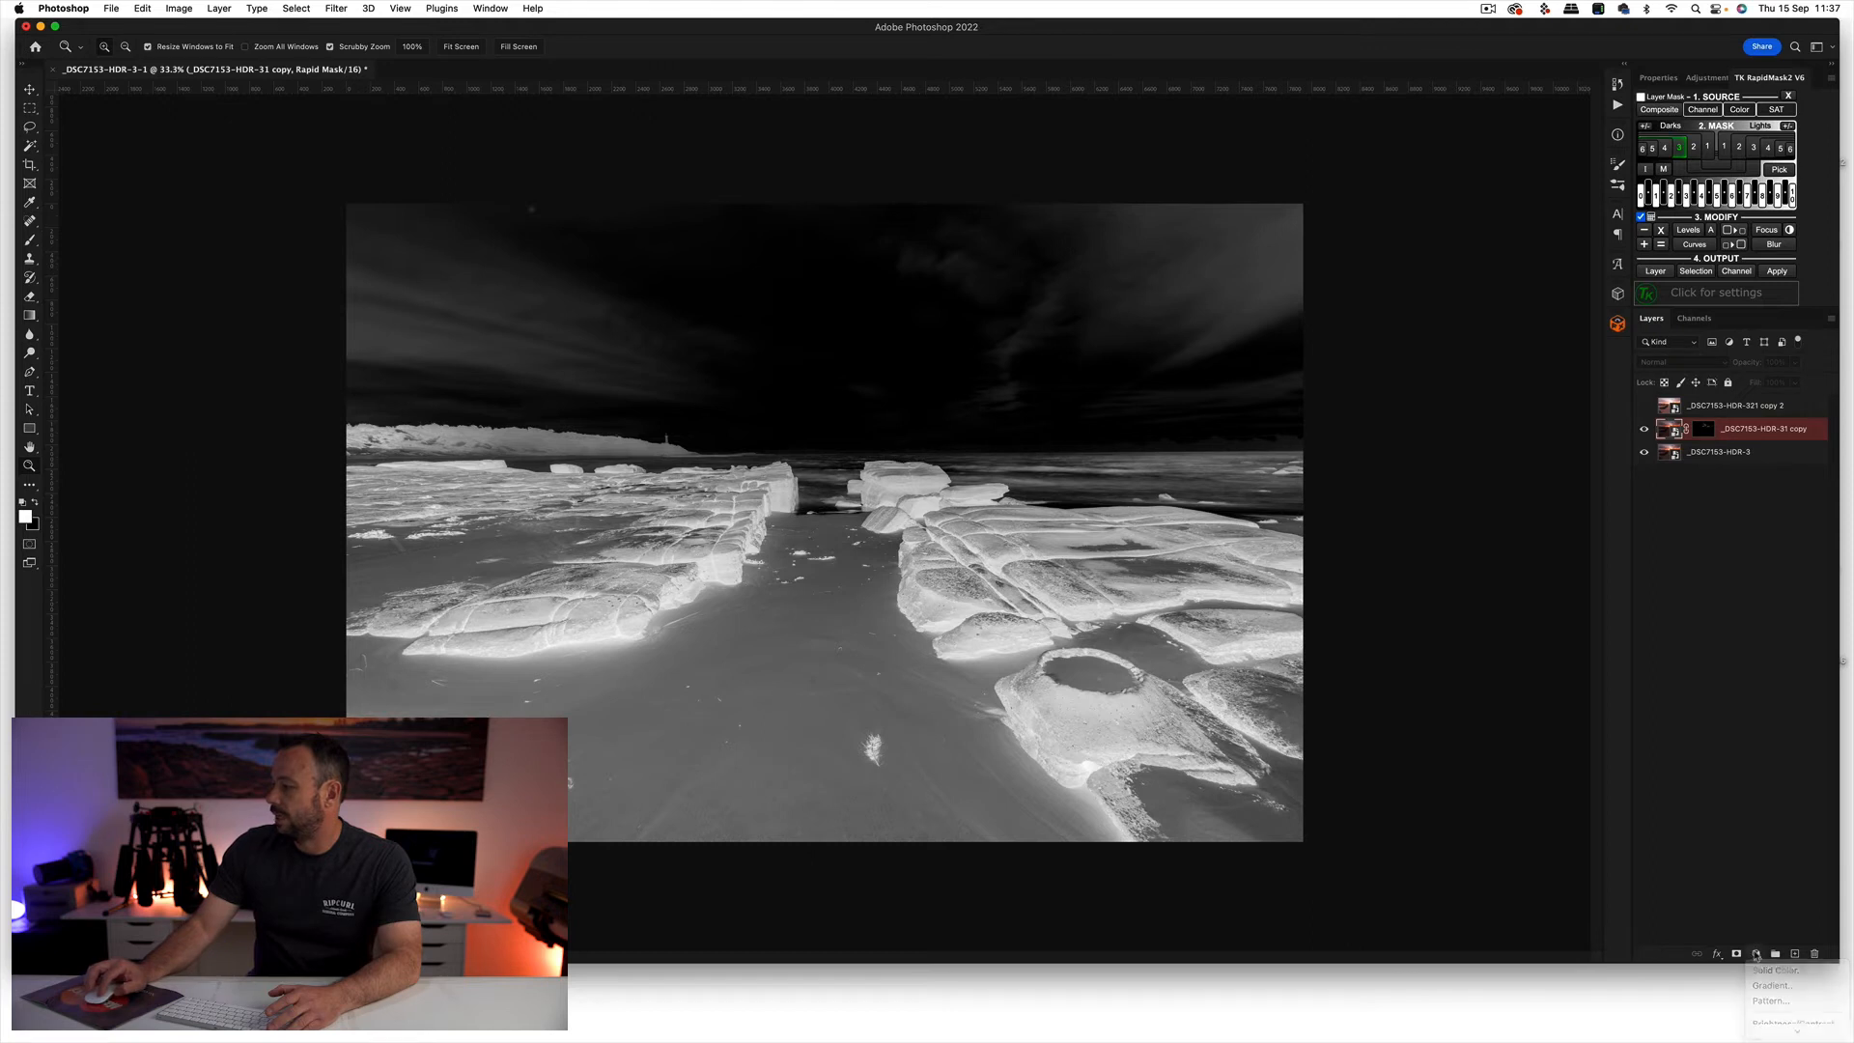
left_click(1655, 271)
left_click(1656, 272)
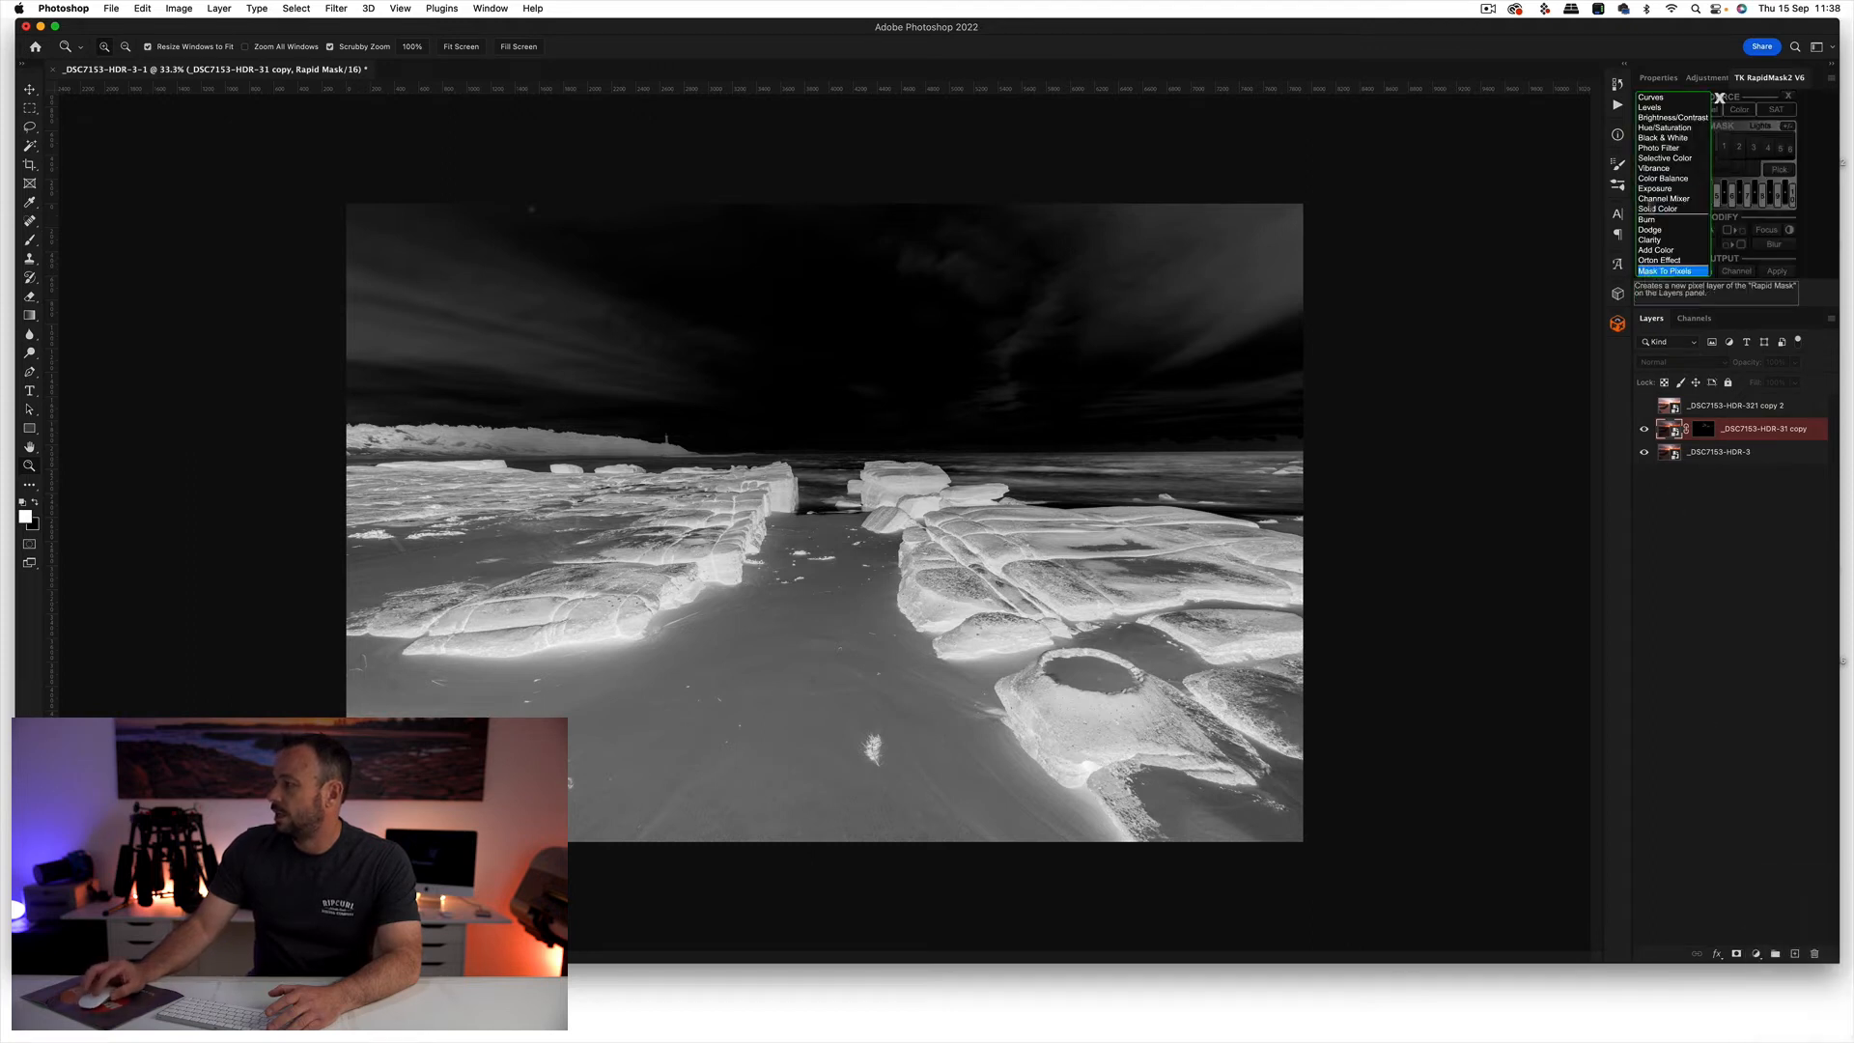
left_click(1652, 98)
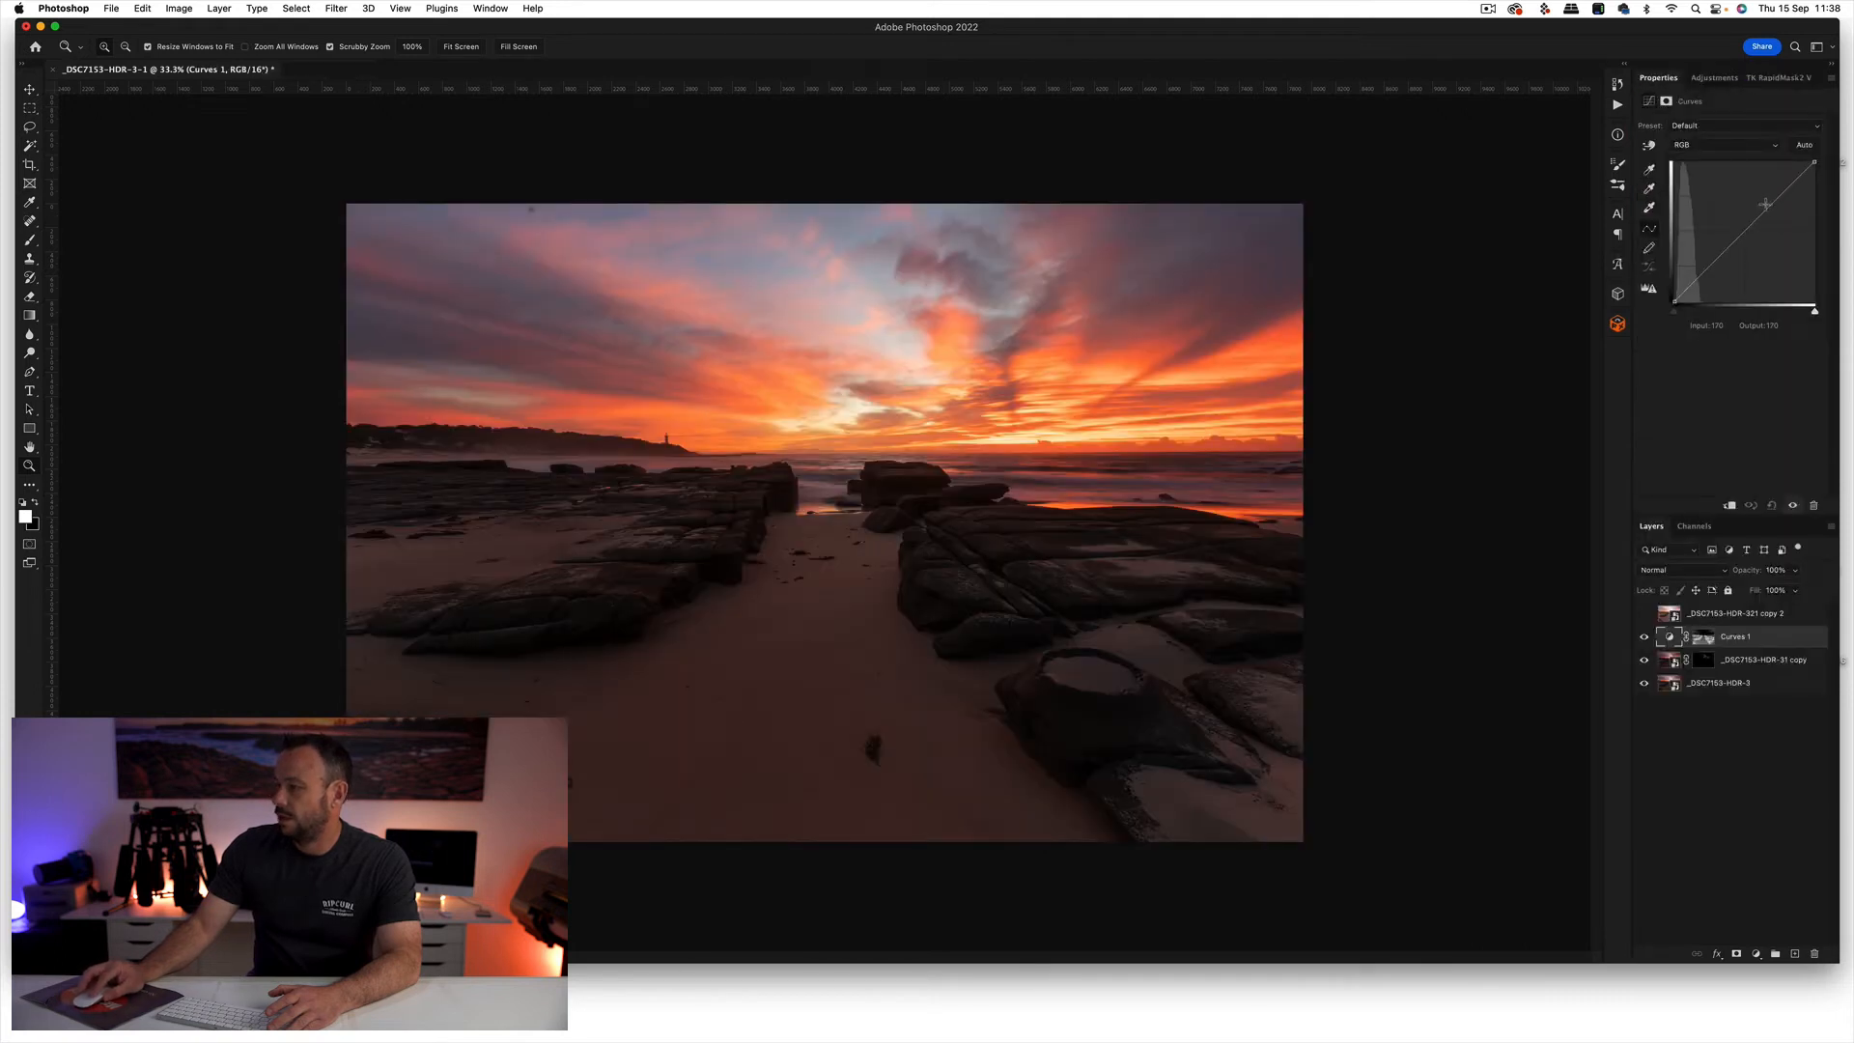
- Brighten the shadows by raising the curve point to input 153, output 196, and compare the image with the Curves layer hidden and shown
left_click_drag(1772, 203, 1757, 198)
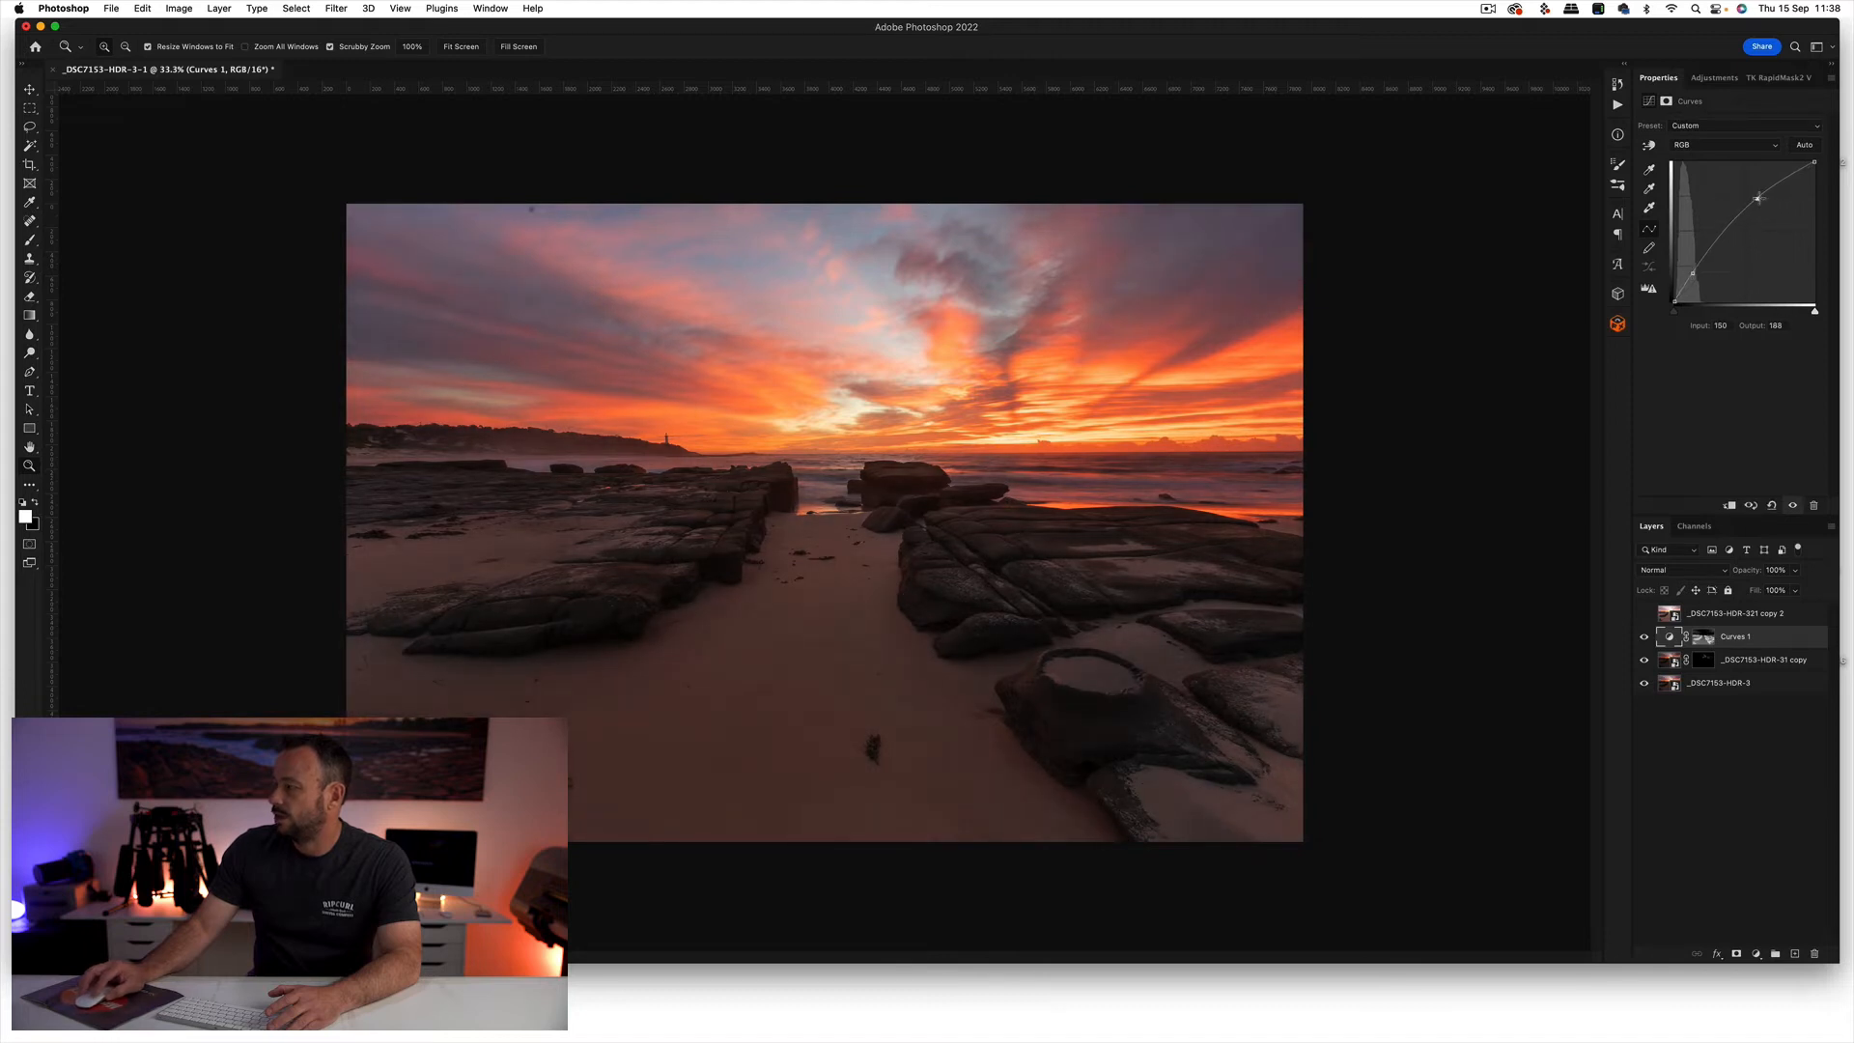
left_click(1644, 637)
left_click(1645, 637)
left_click(1645, 637)
left_click(1645, 637)
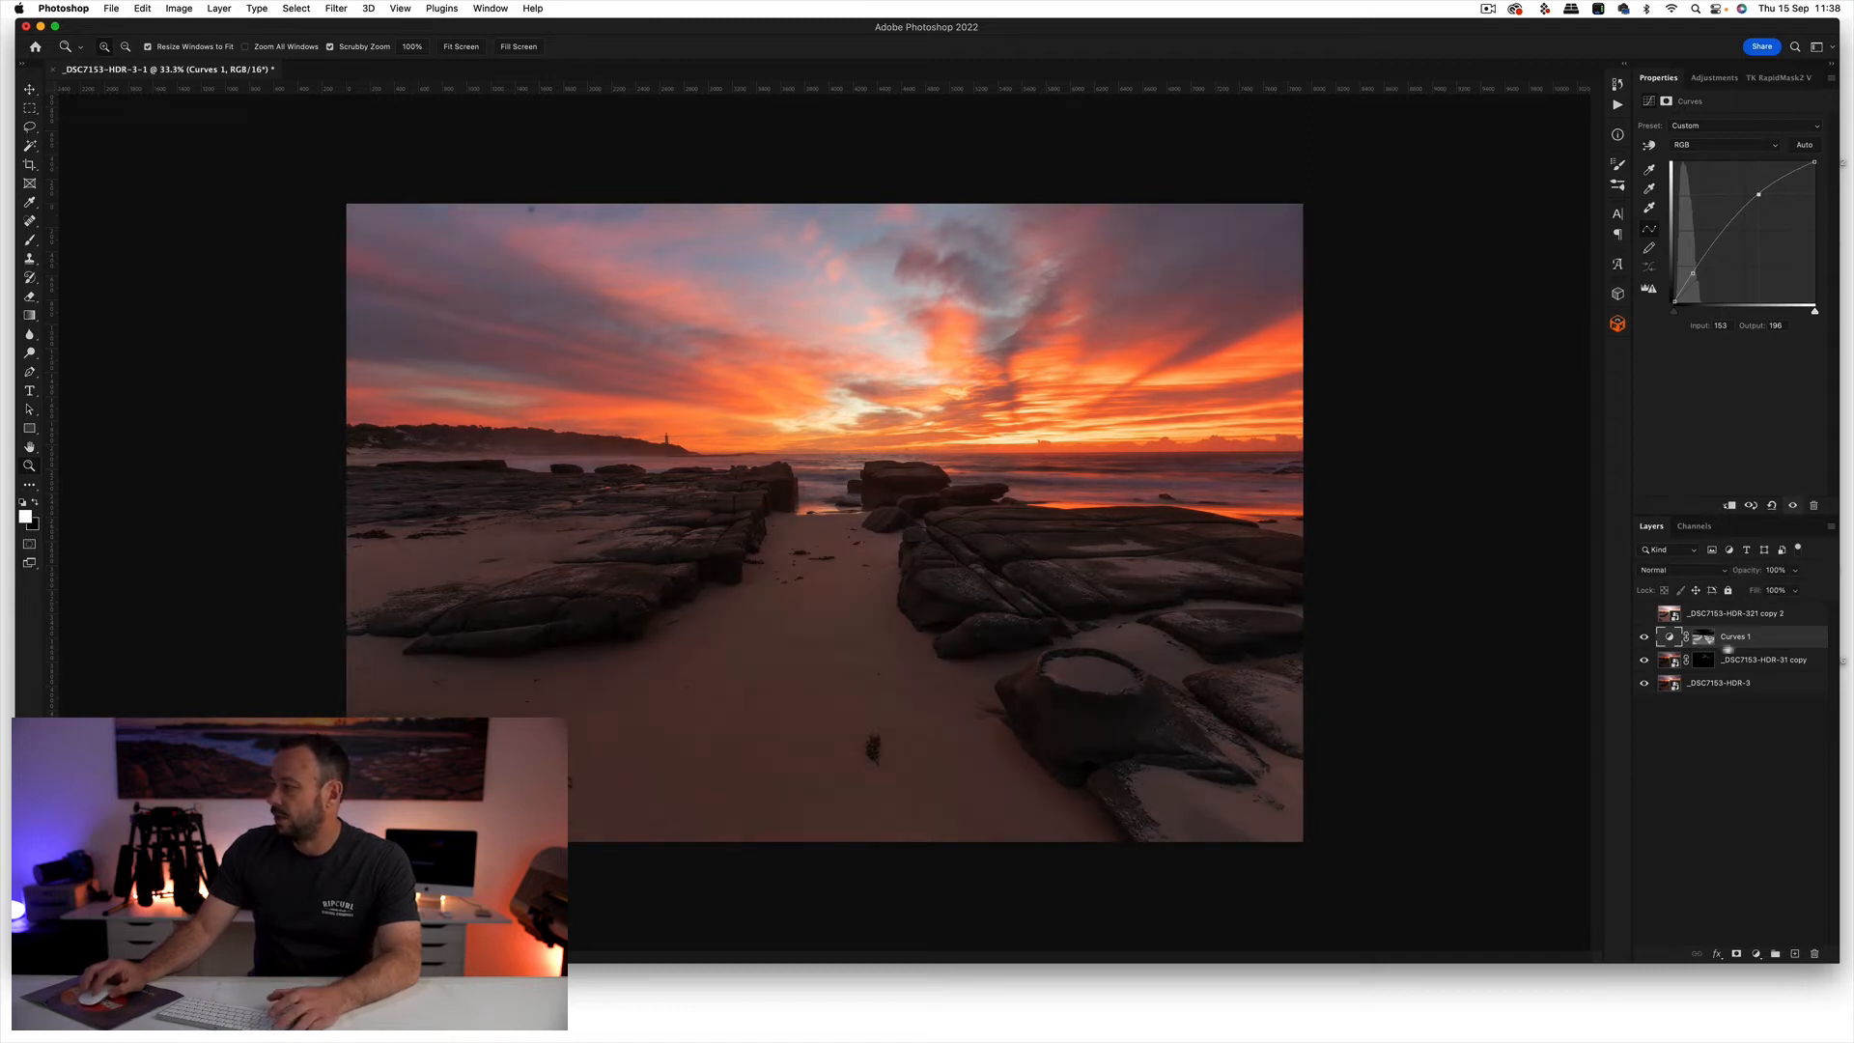
- Show the brighter smart object copy and add a black layer mask to it
left_click(1645, 614)
left_click(1720, 613)
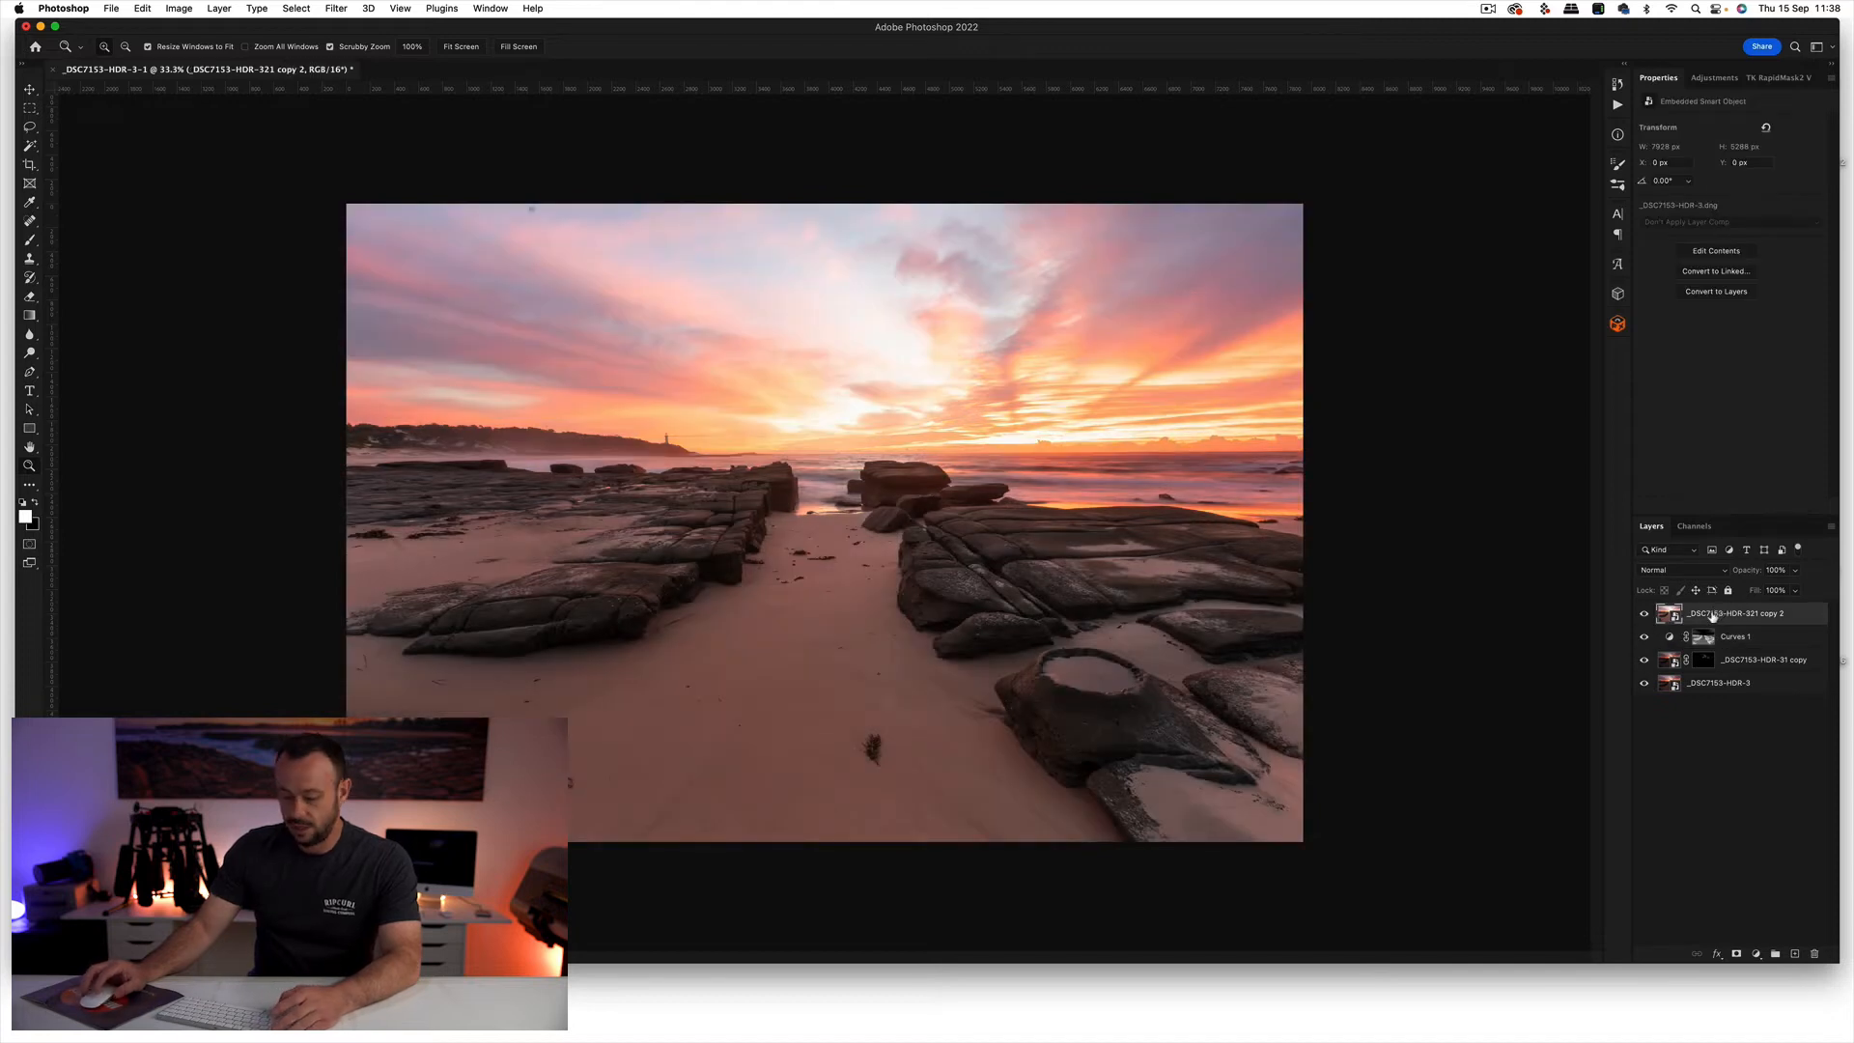
left_click(1737, 954, "alt")
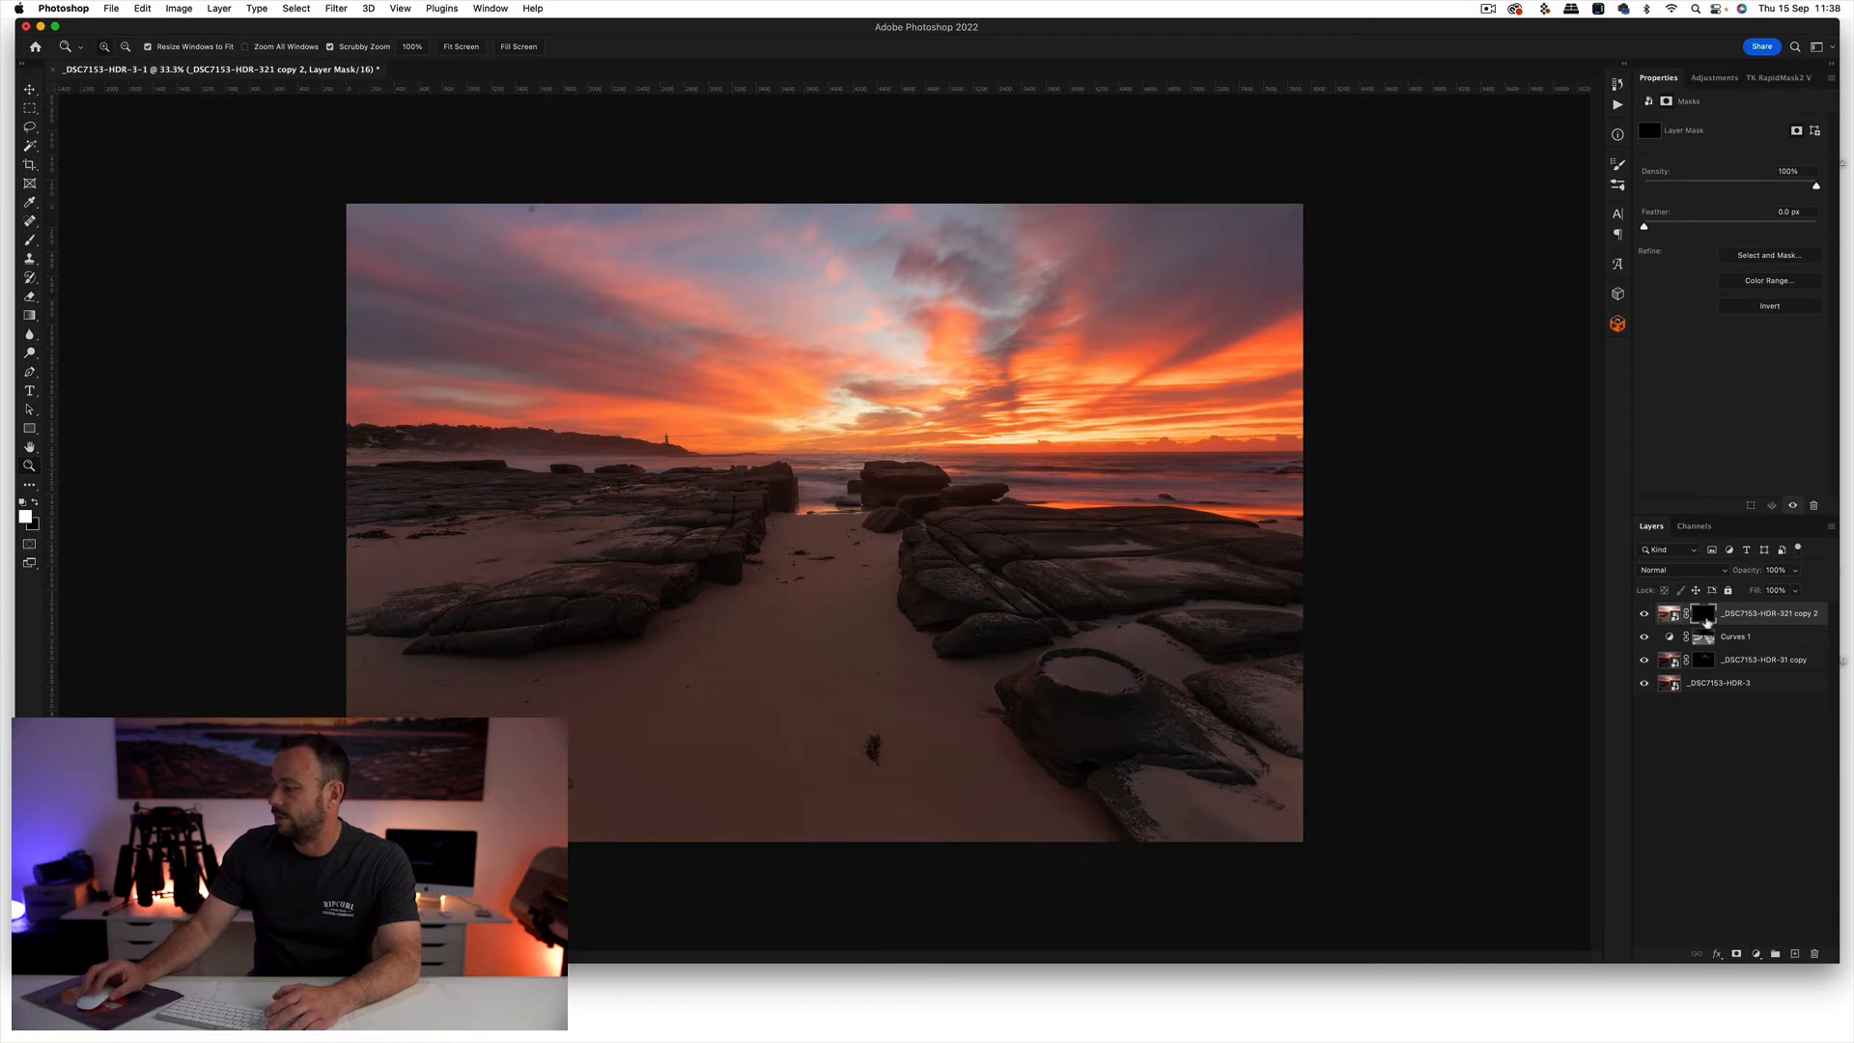
- Paint white on the brighter copy's mask over the foreground sand and rocks with a large soft brush at 49% opacity
key("b")
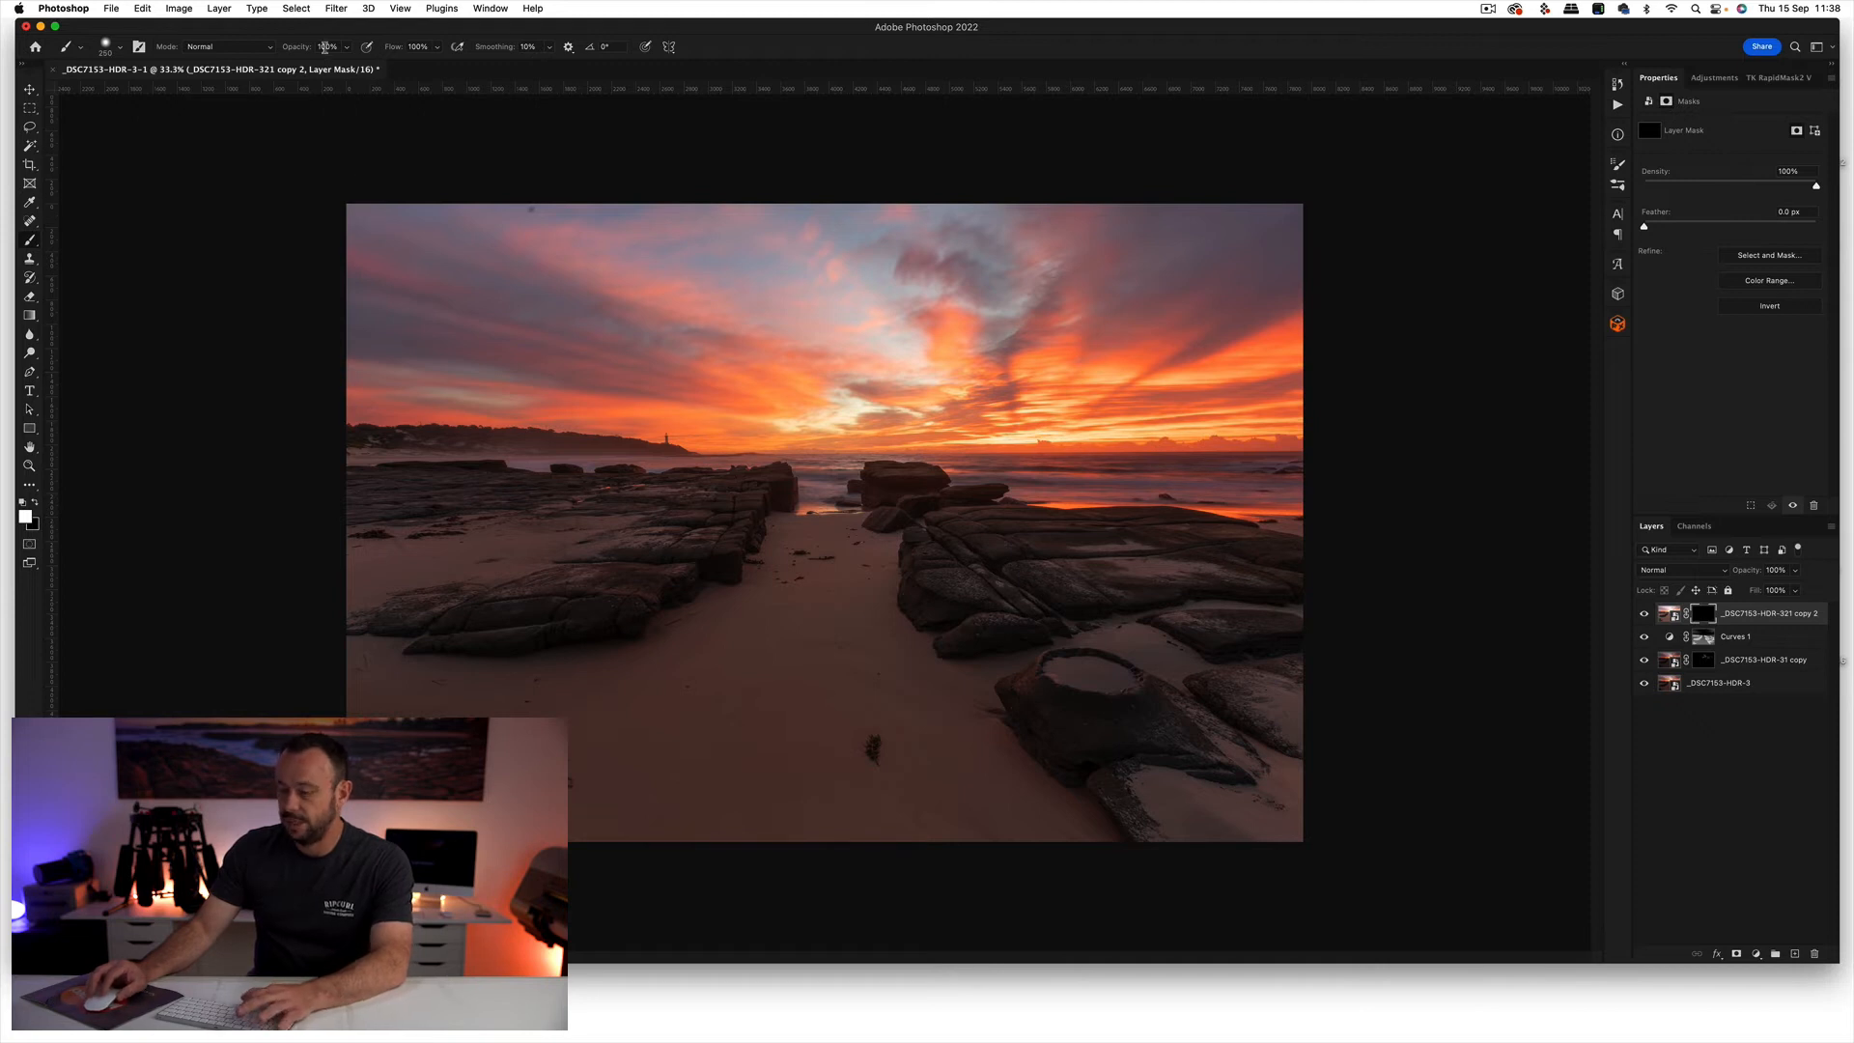
left_click(347, 48)
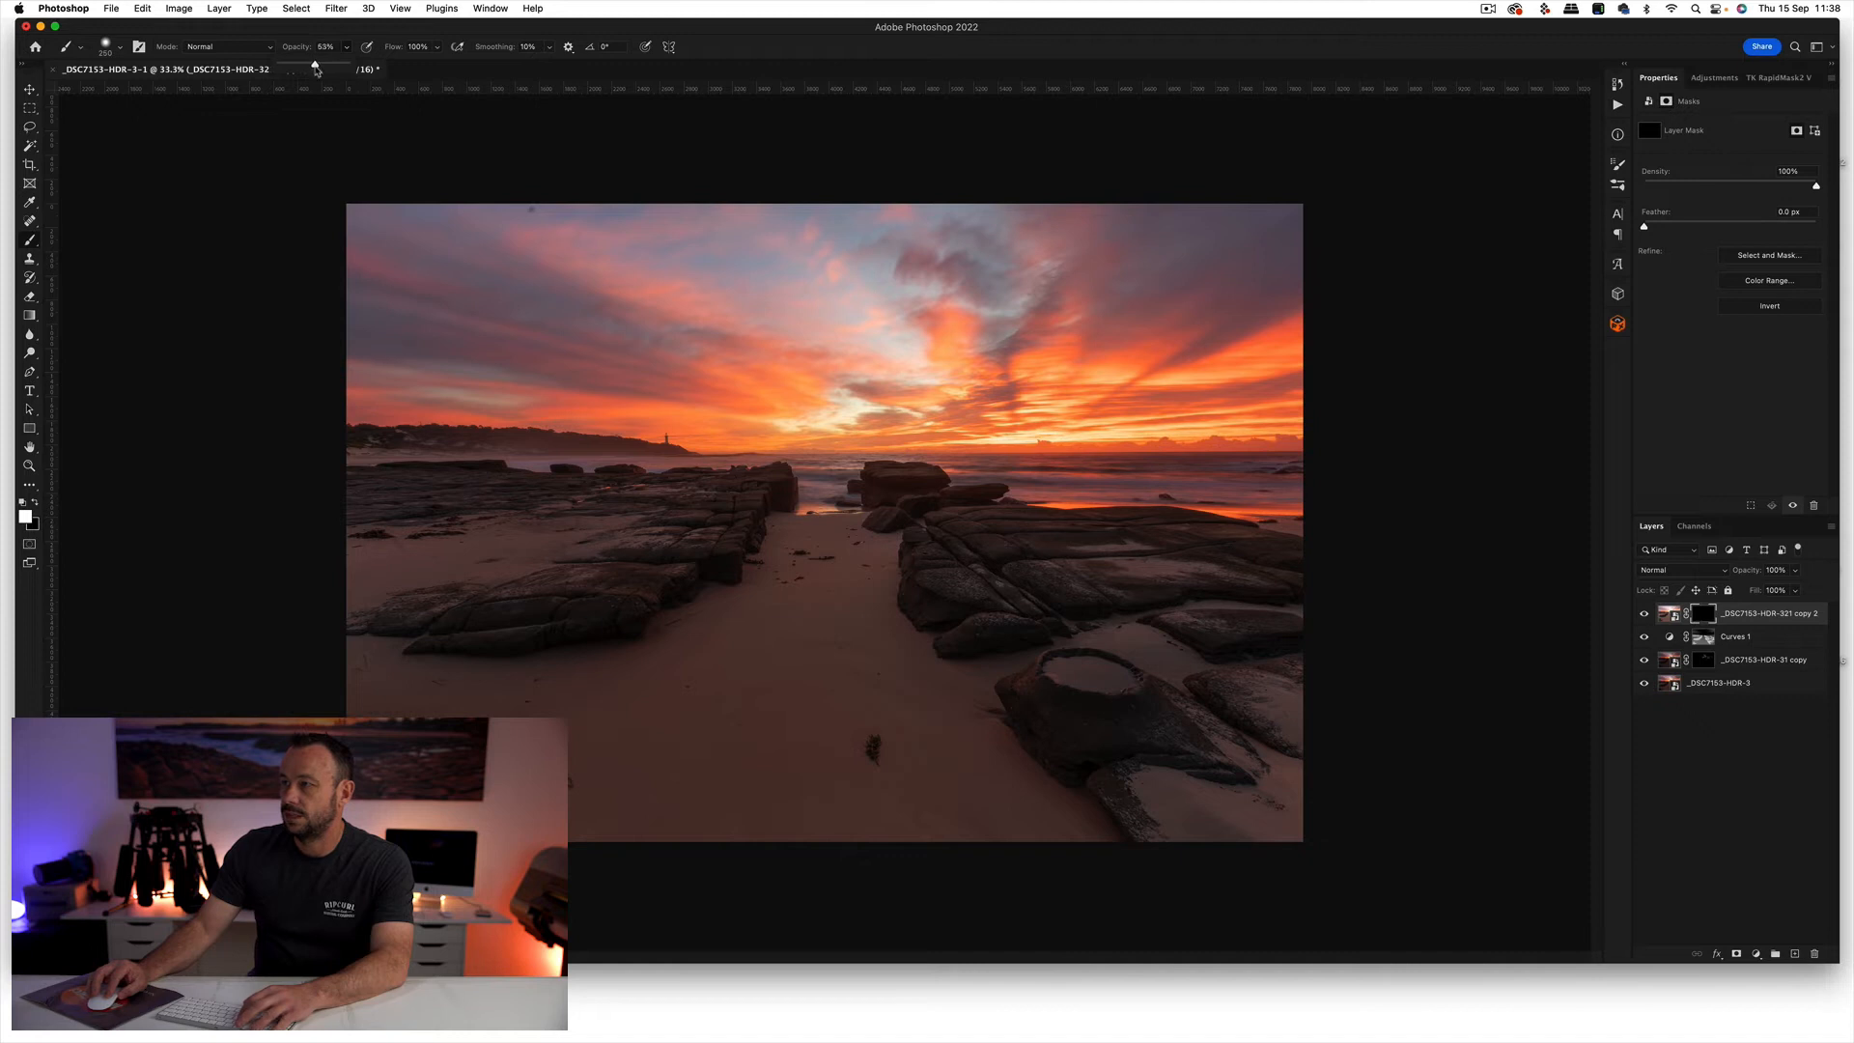
key("z")
key("b")
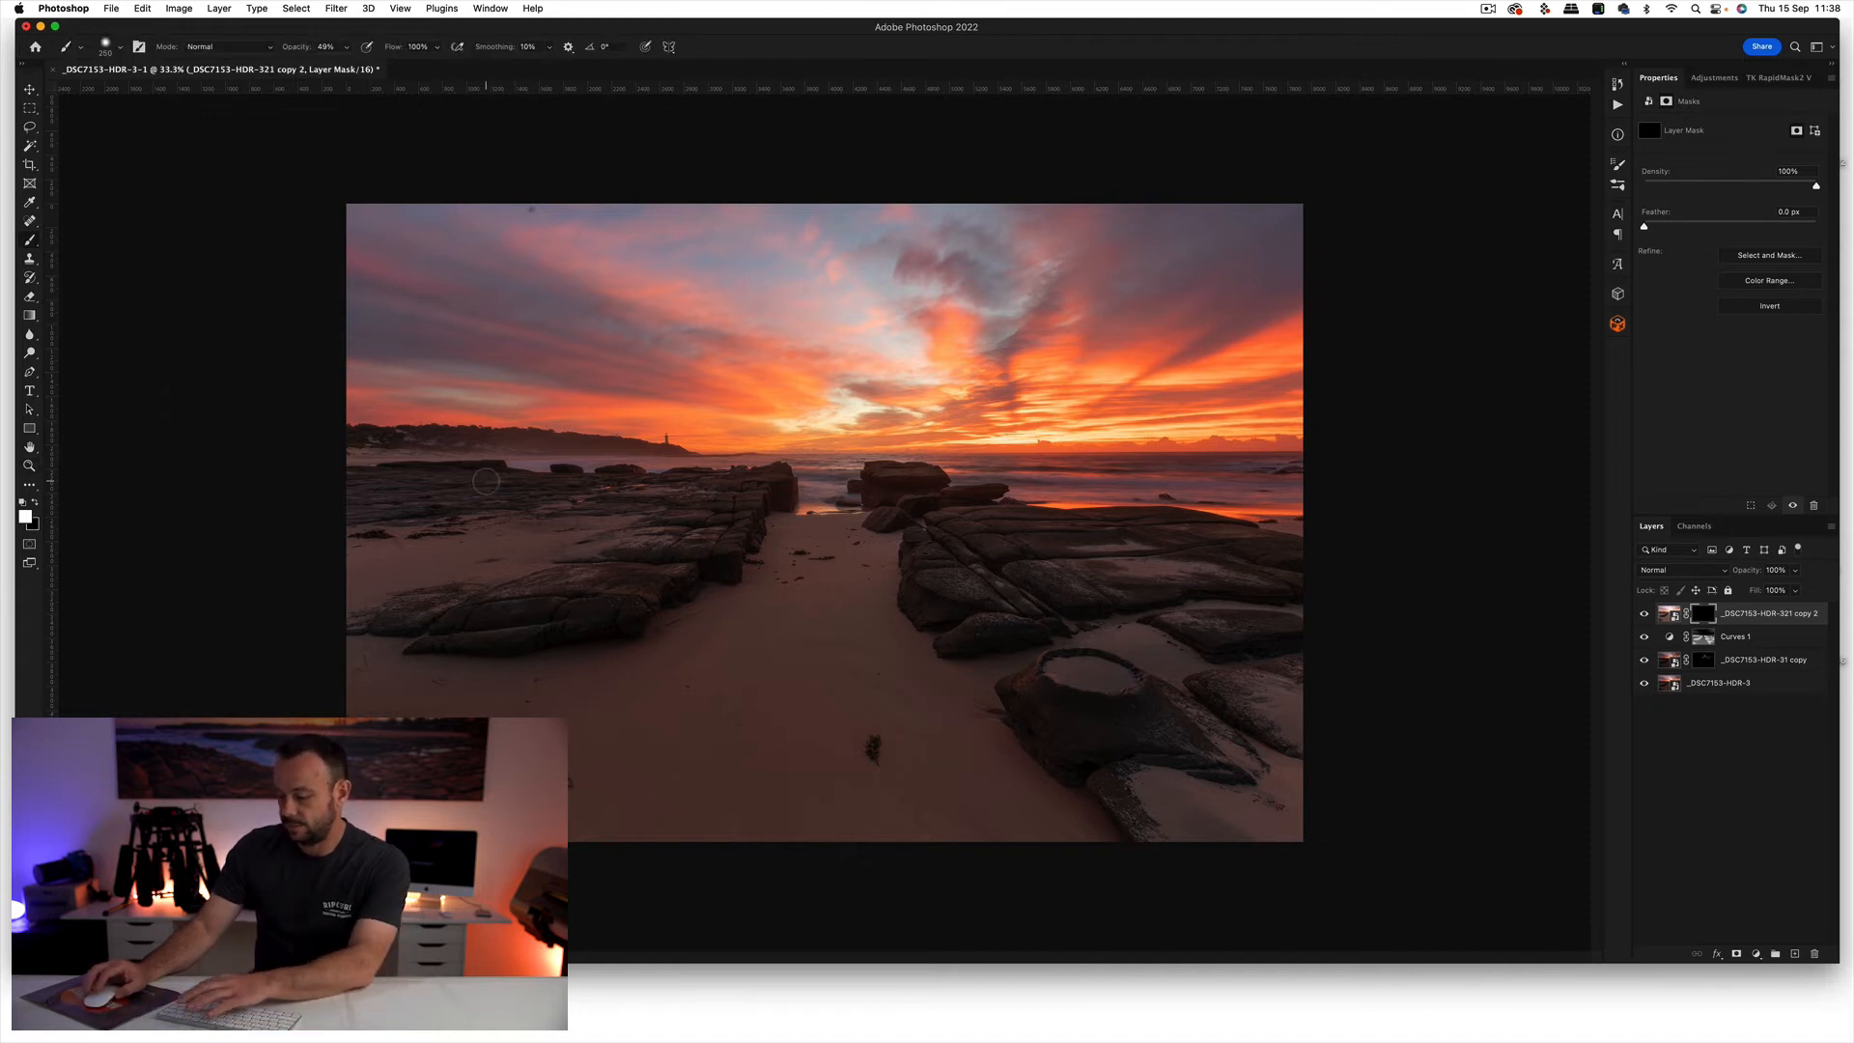
key("bracketright")
key("bracketright")
key("bracketright")
key("bracketright")
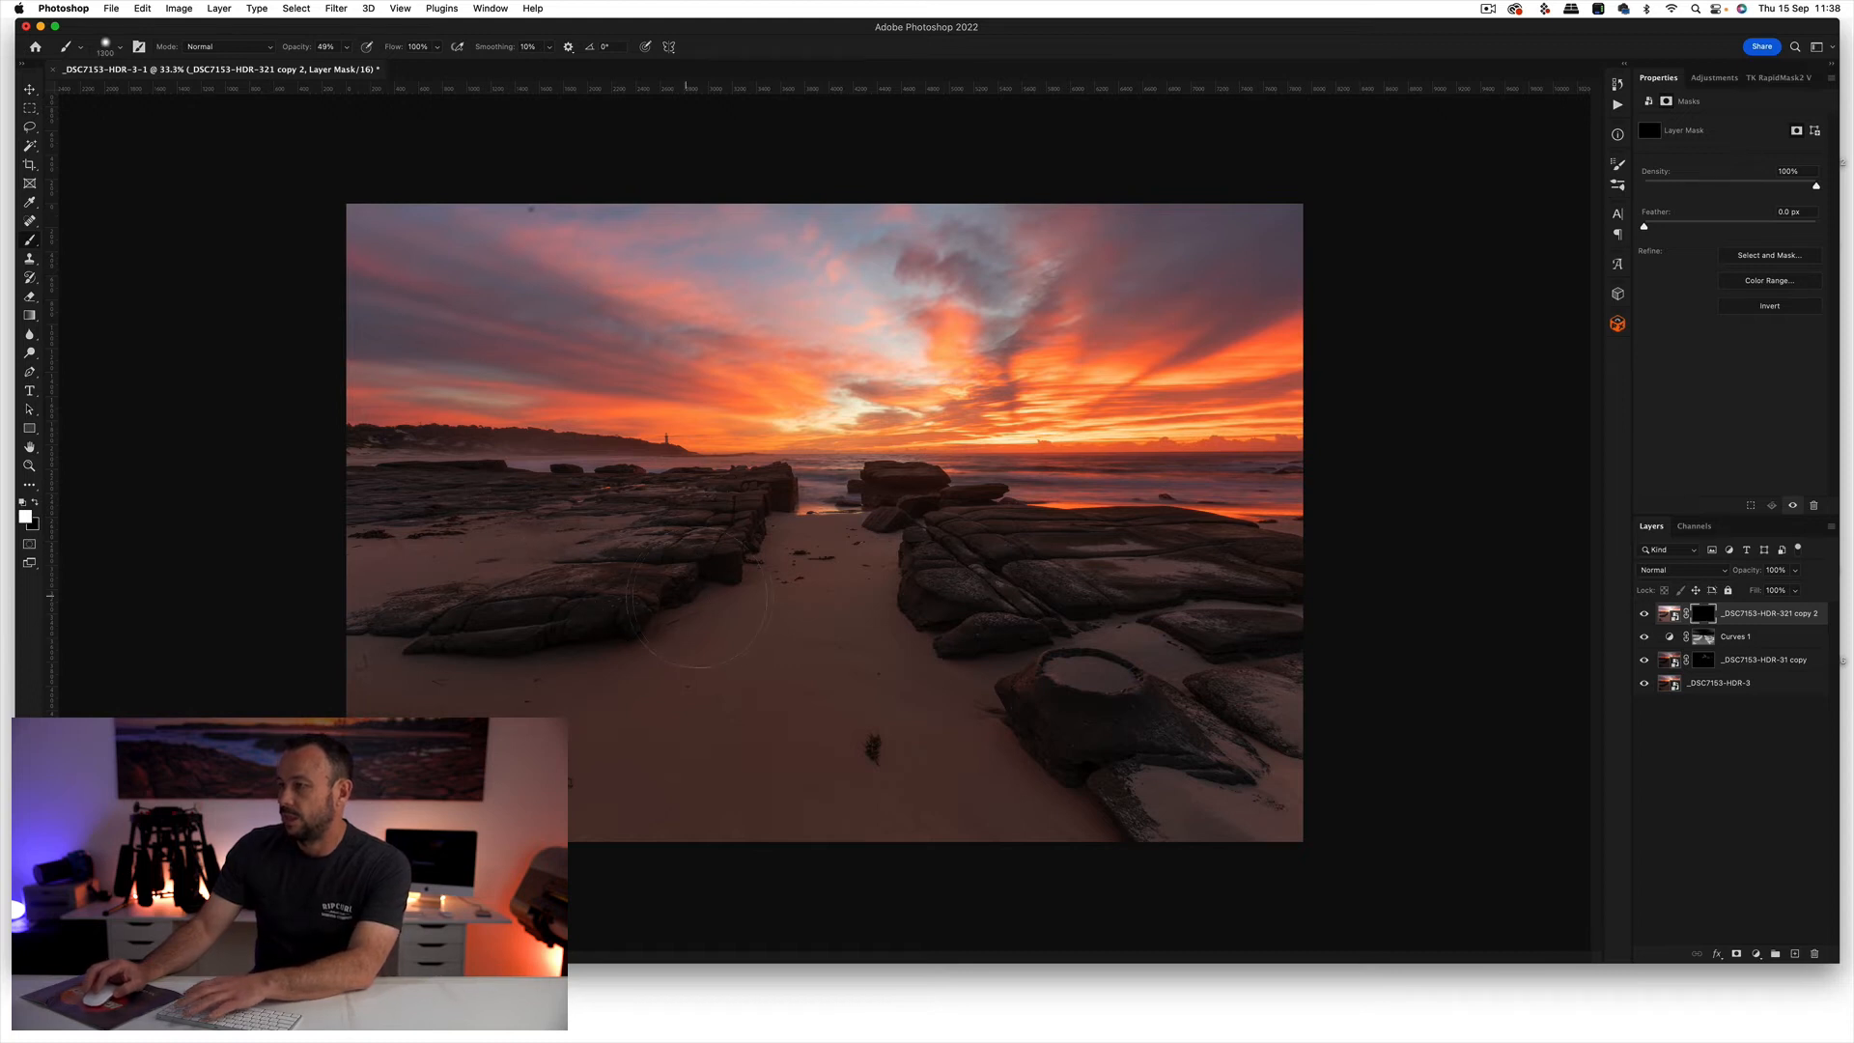
mouse_move(725, 599)
left_mouse_down()
mouse_move(983, 595)
mouse_move(618, 540)
mouse_move(269, 621)
mouse_move(599, 787)
mouse_move(1251, 748)
mouse_move(1150, 799)
mouse_move(1149, 740)
mouse_move(523, 632)
mouse_move(318, 571)
left_mouse_up()
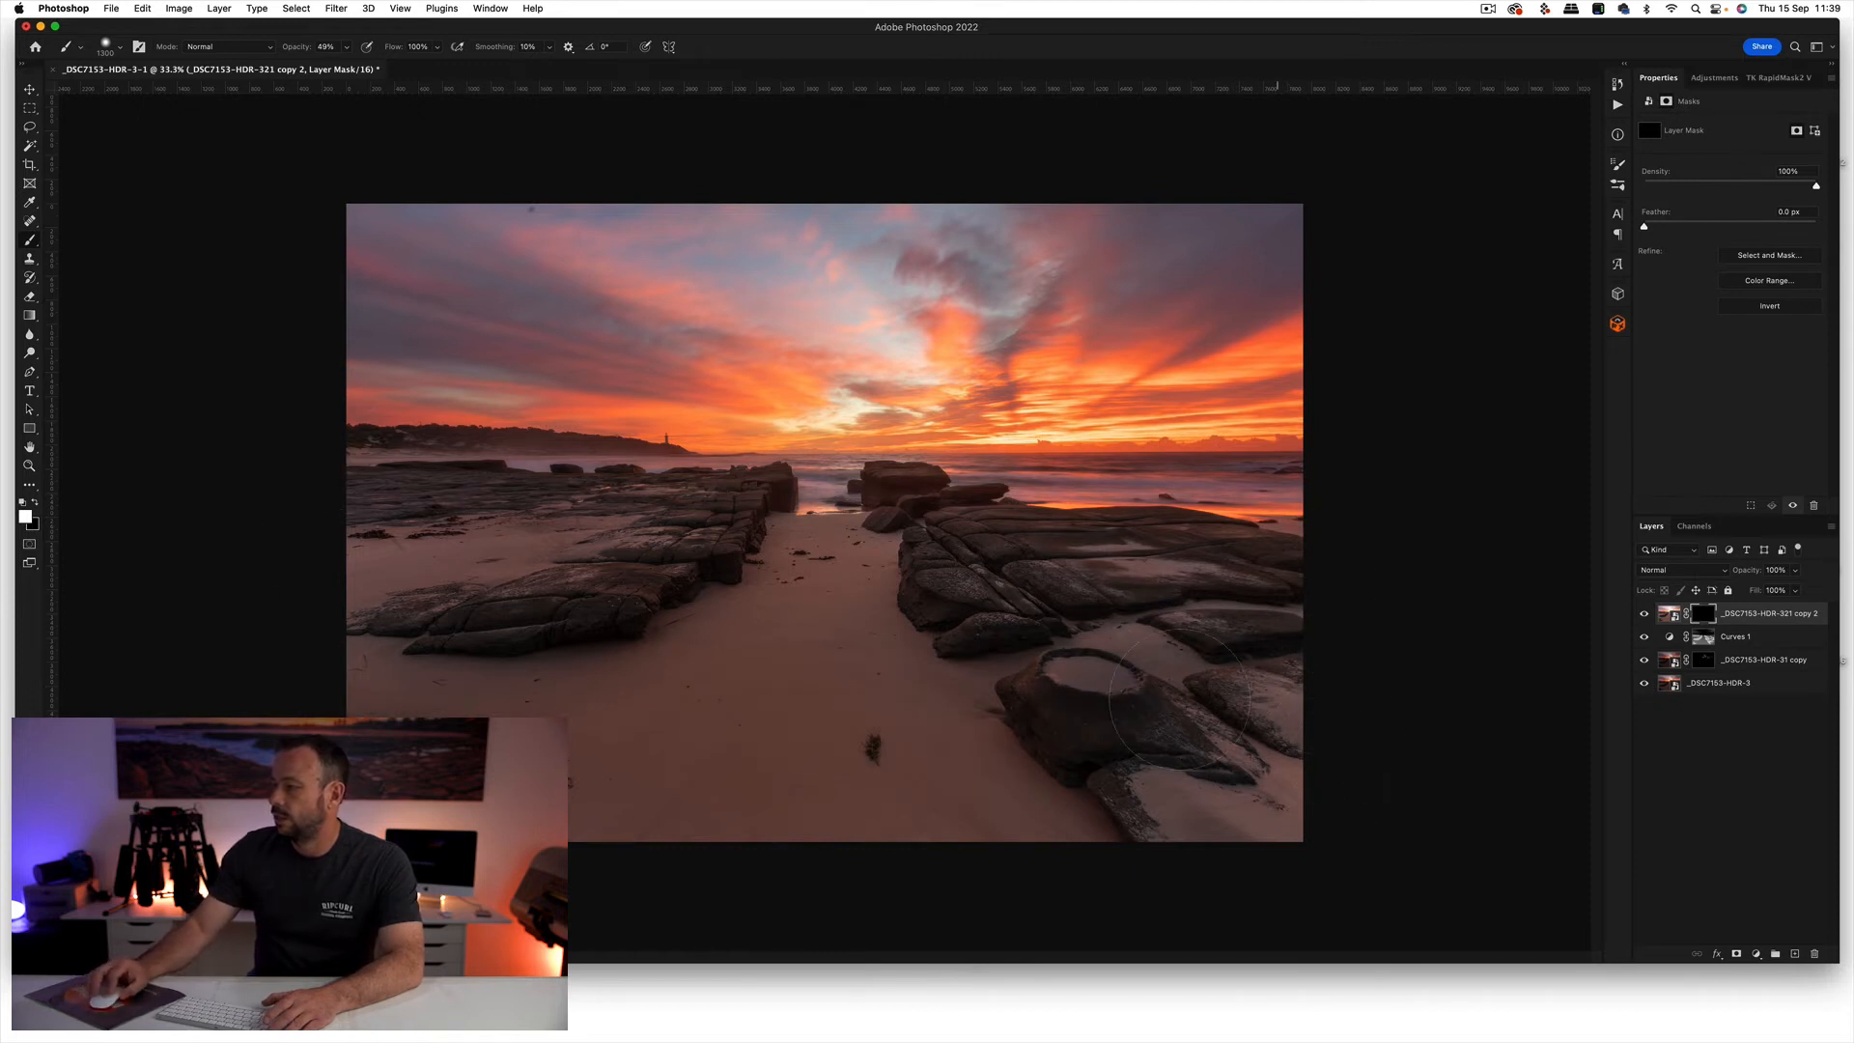
left_click_drag(559, 615, 552, 618)
key("v")
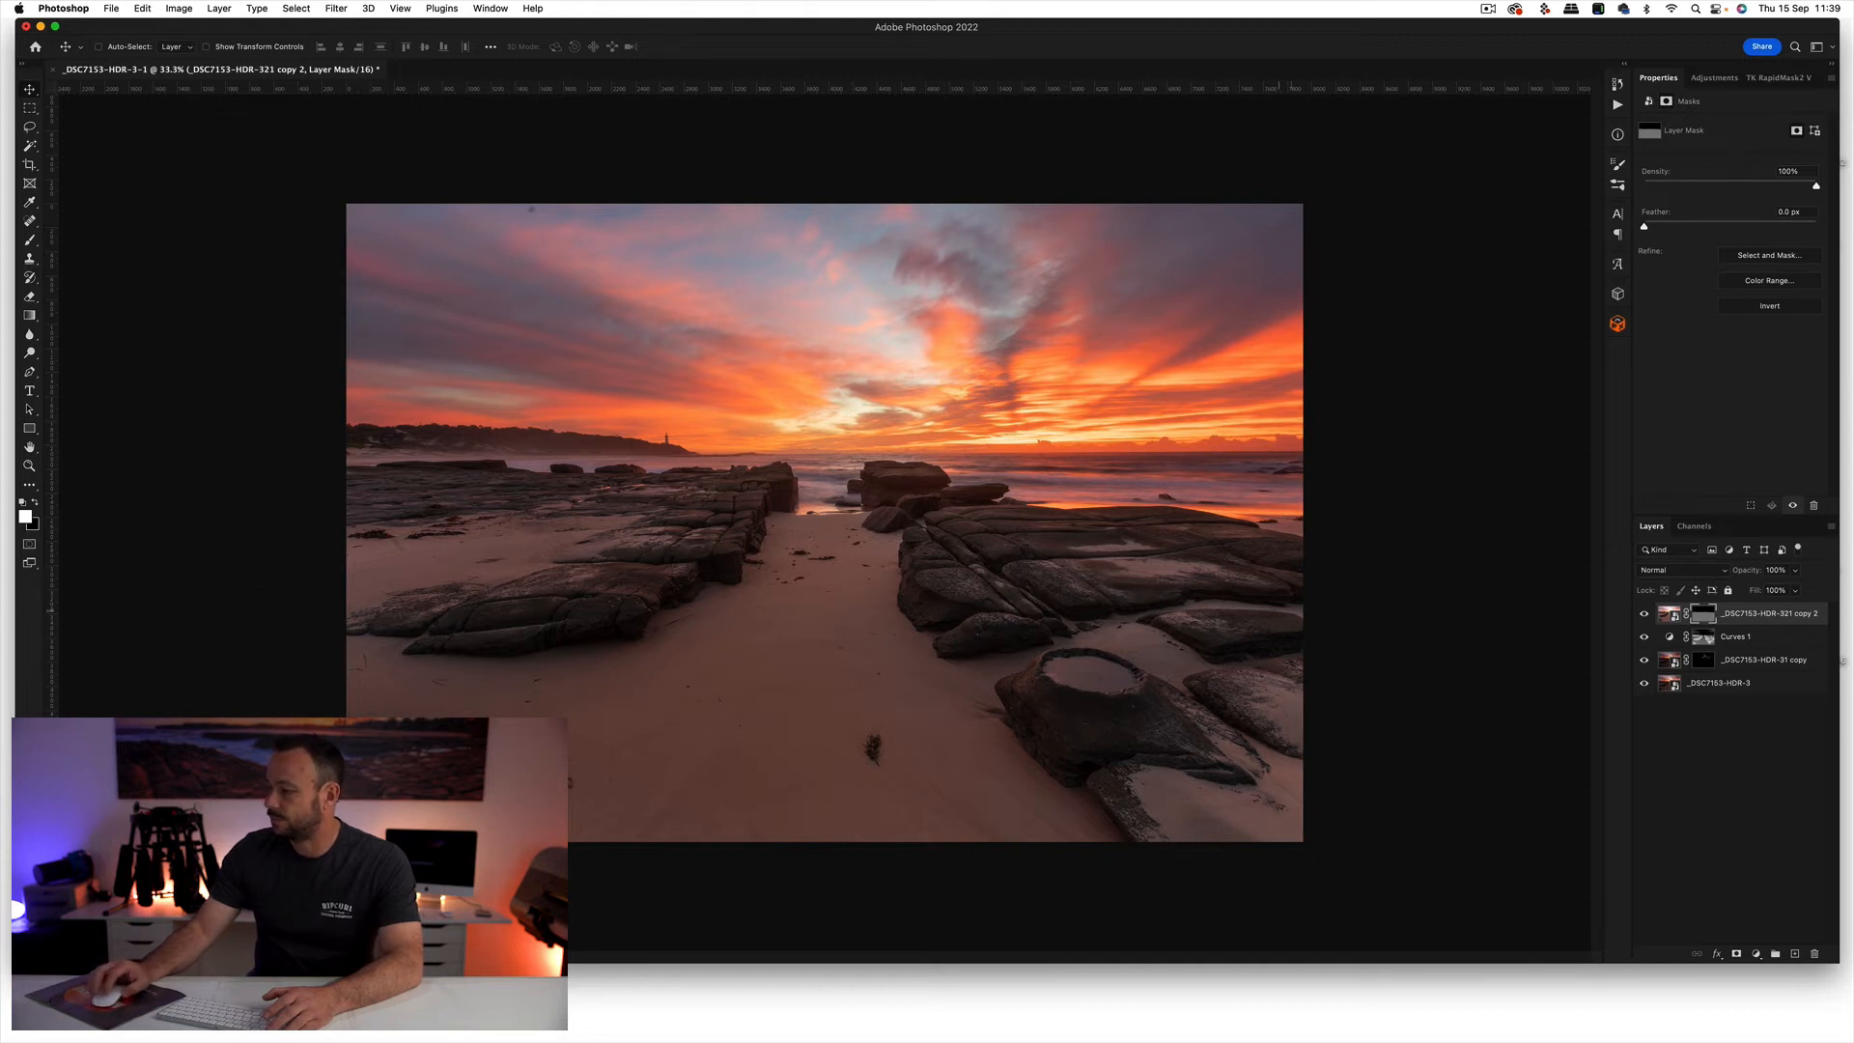
key("b")
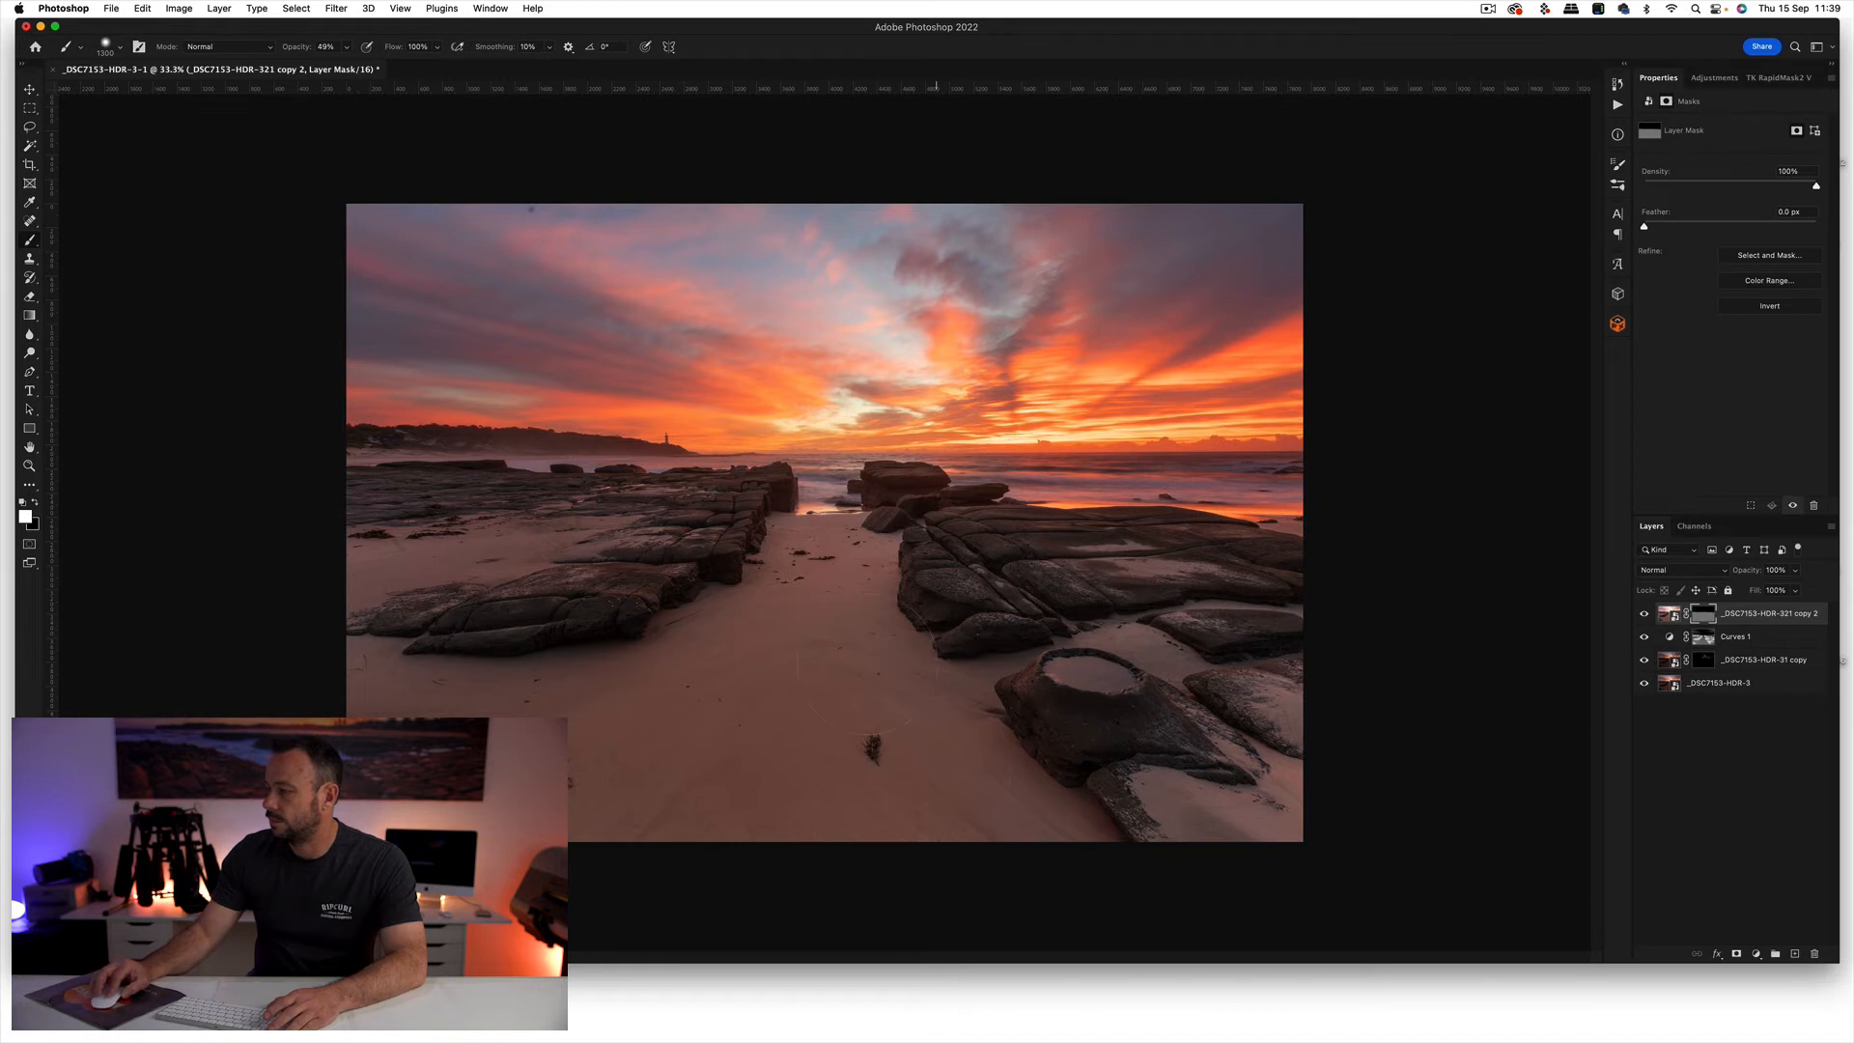
left_click_drag(650, 703, 526, 720)
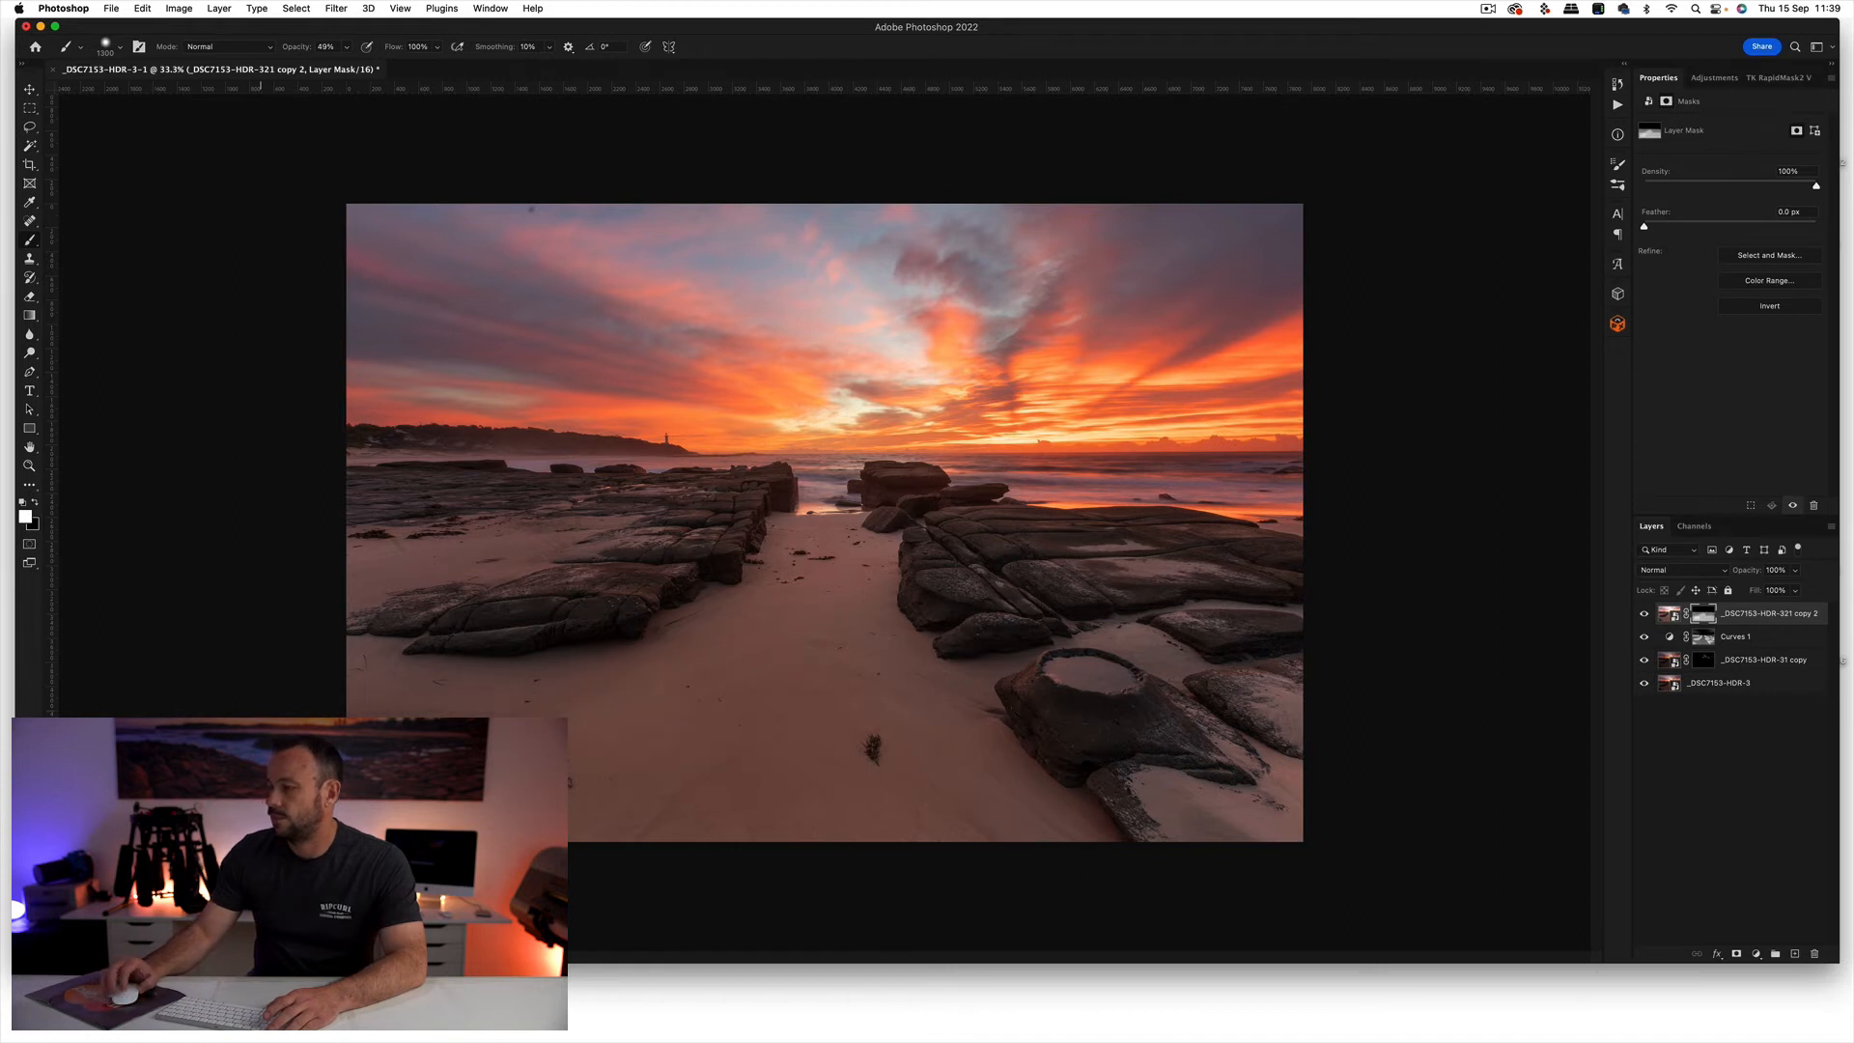
- Move the Curves layer above the brighter copy, reselect that copy's mask, and lower the brush opacity to 10%
left_click_drag(1666, 640, 1681, 606)
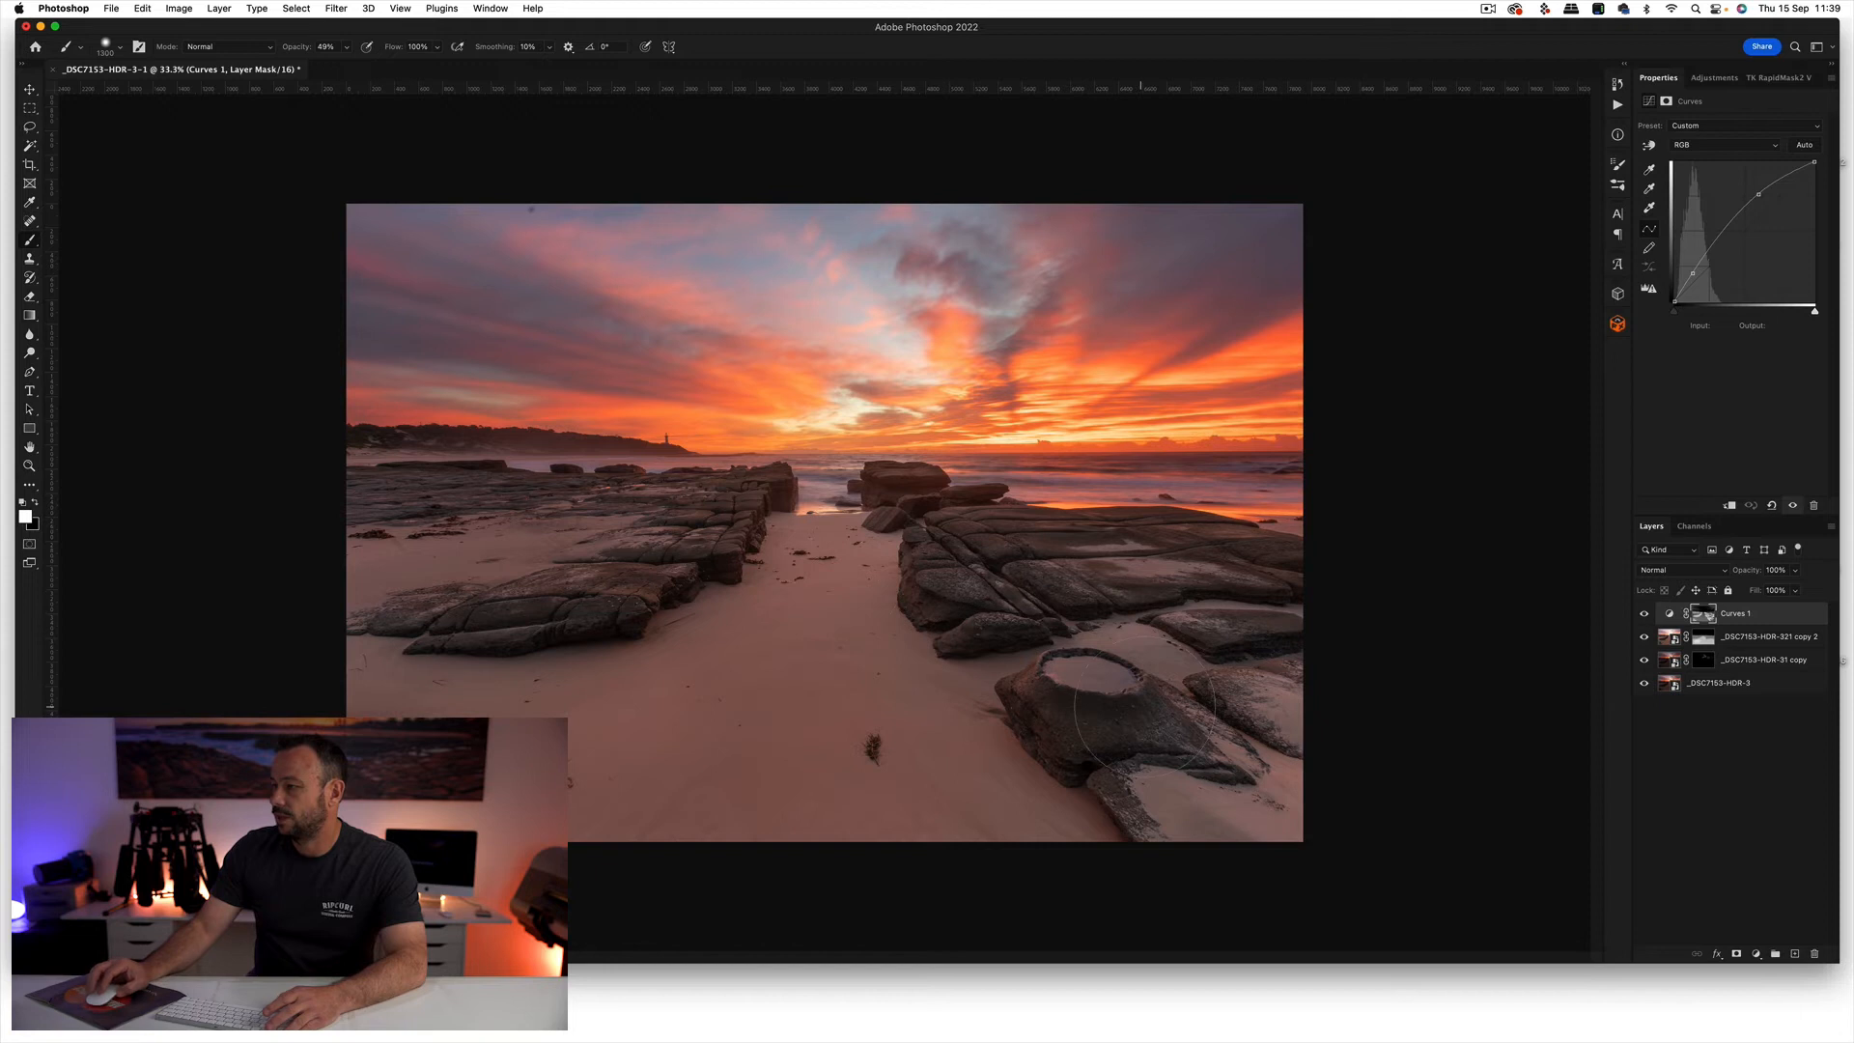
left_click(1703, 637)
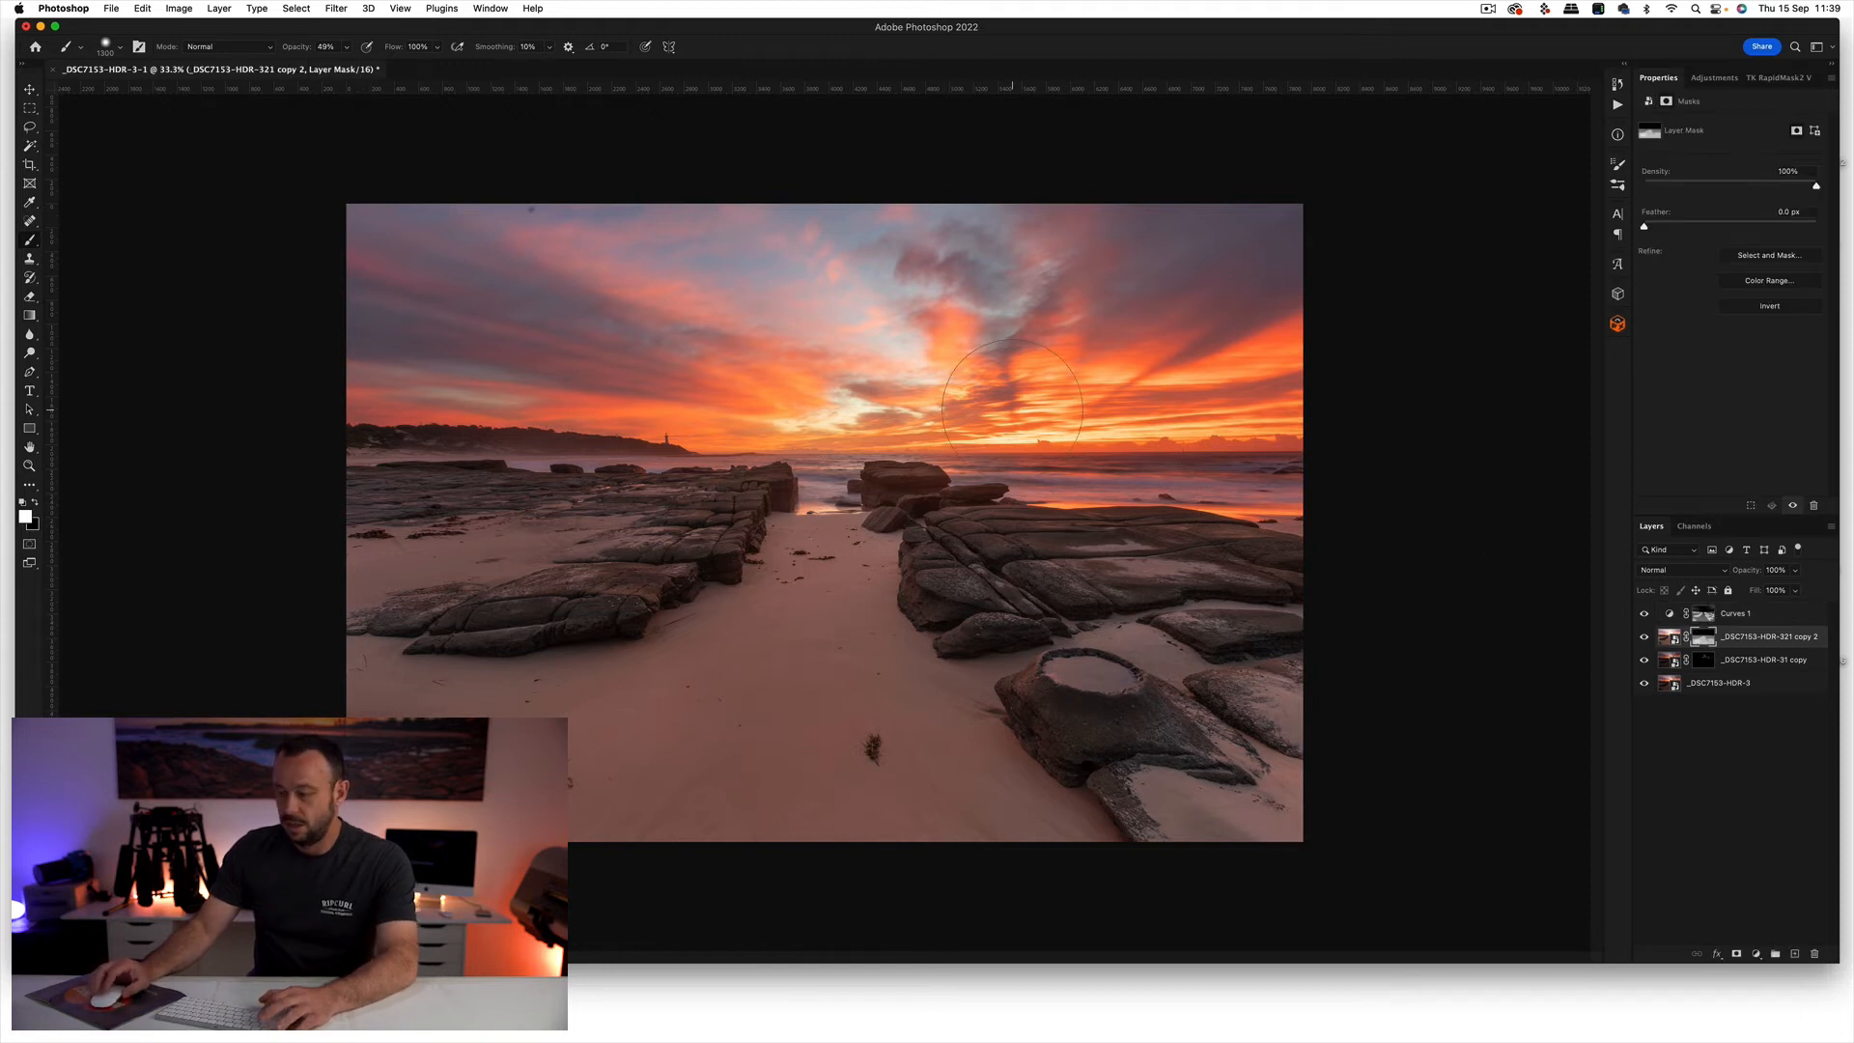
left_click(346, 48)
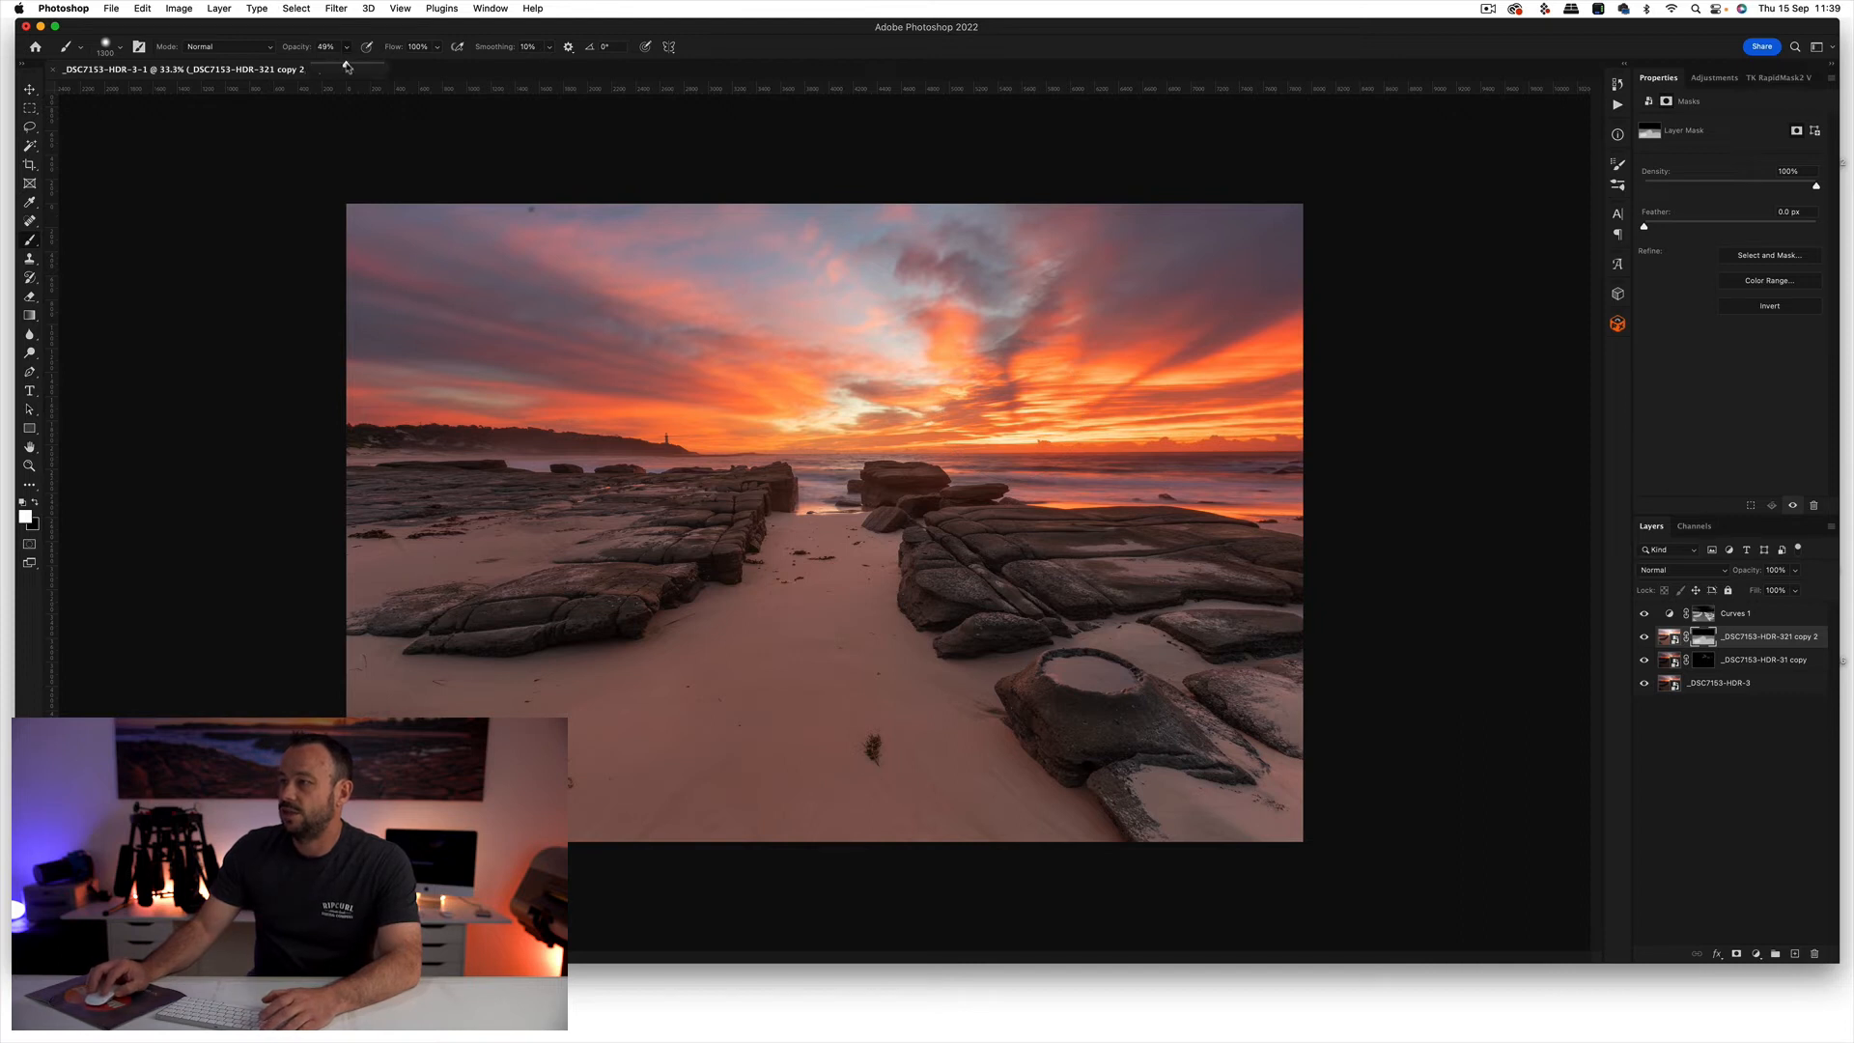
left_click_drag(327, 73, 330, 74)
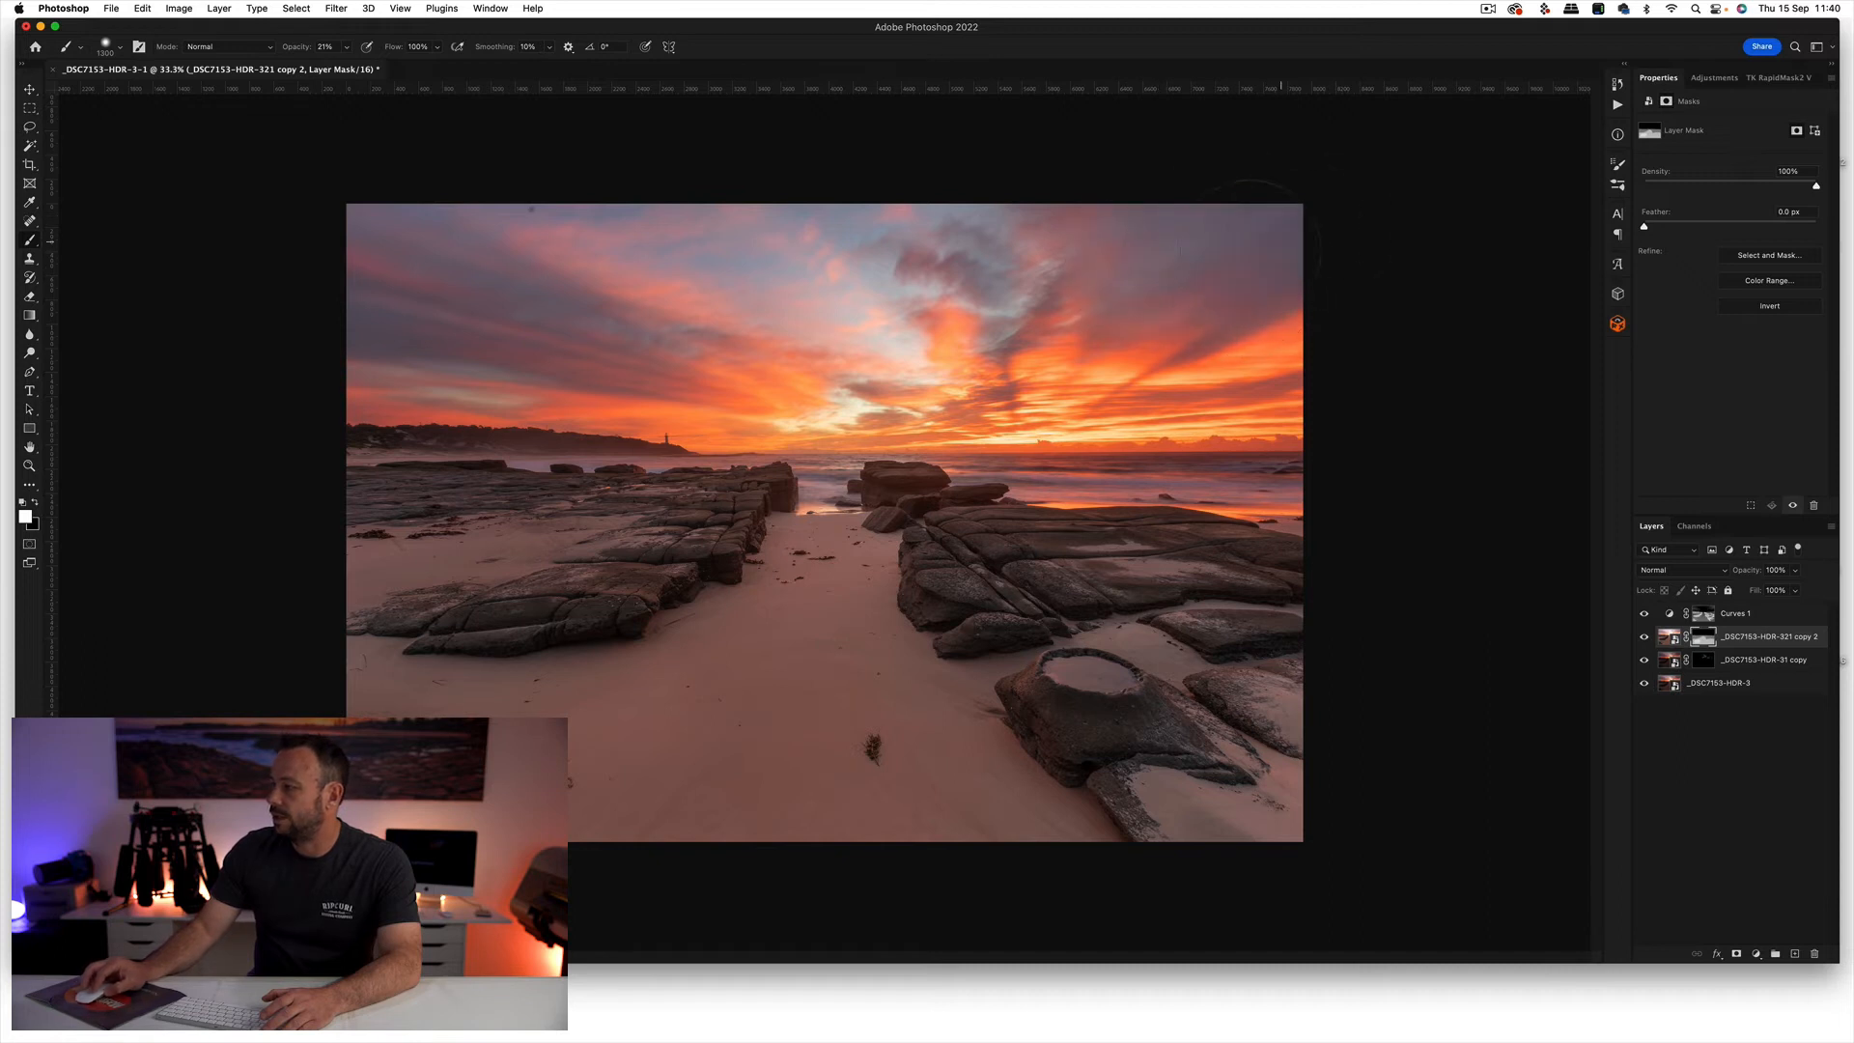
key("1")
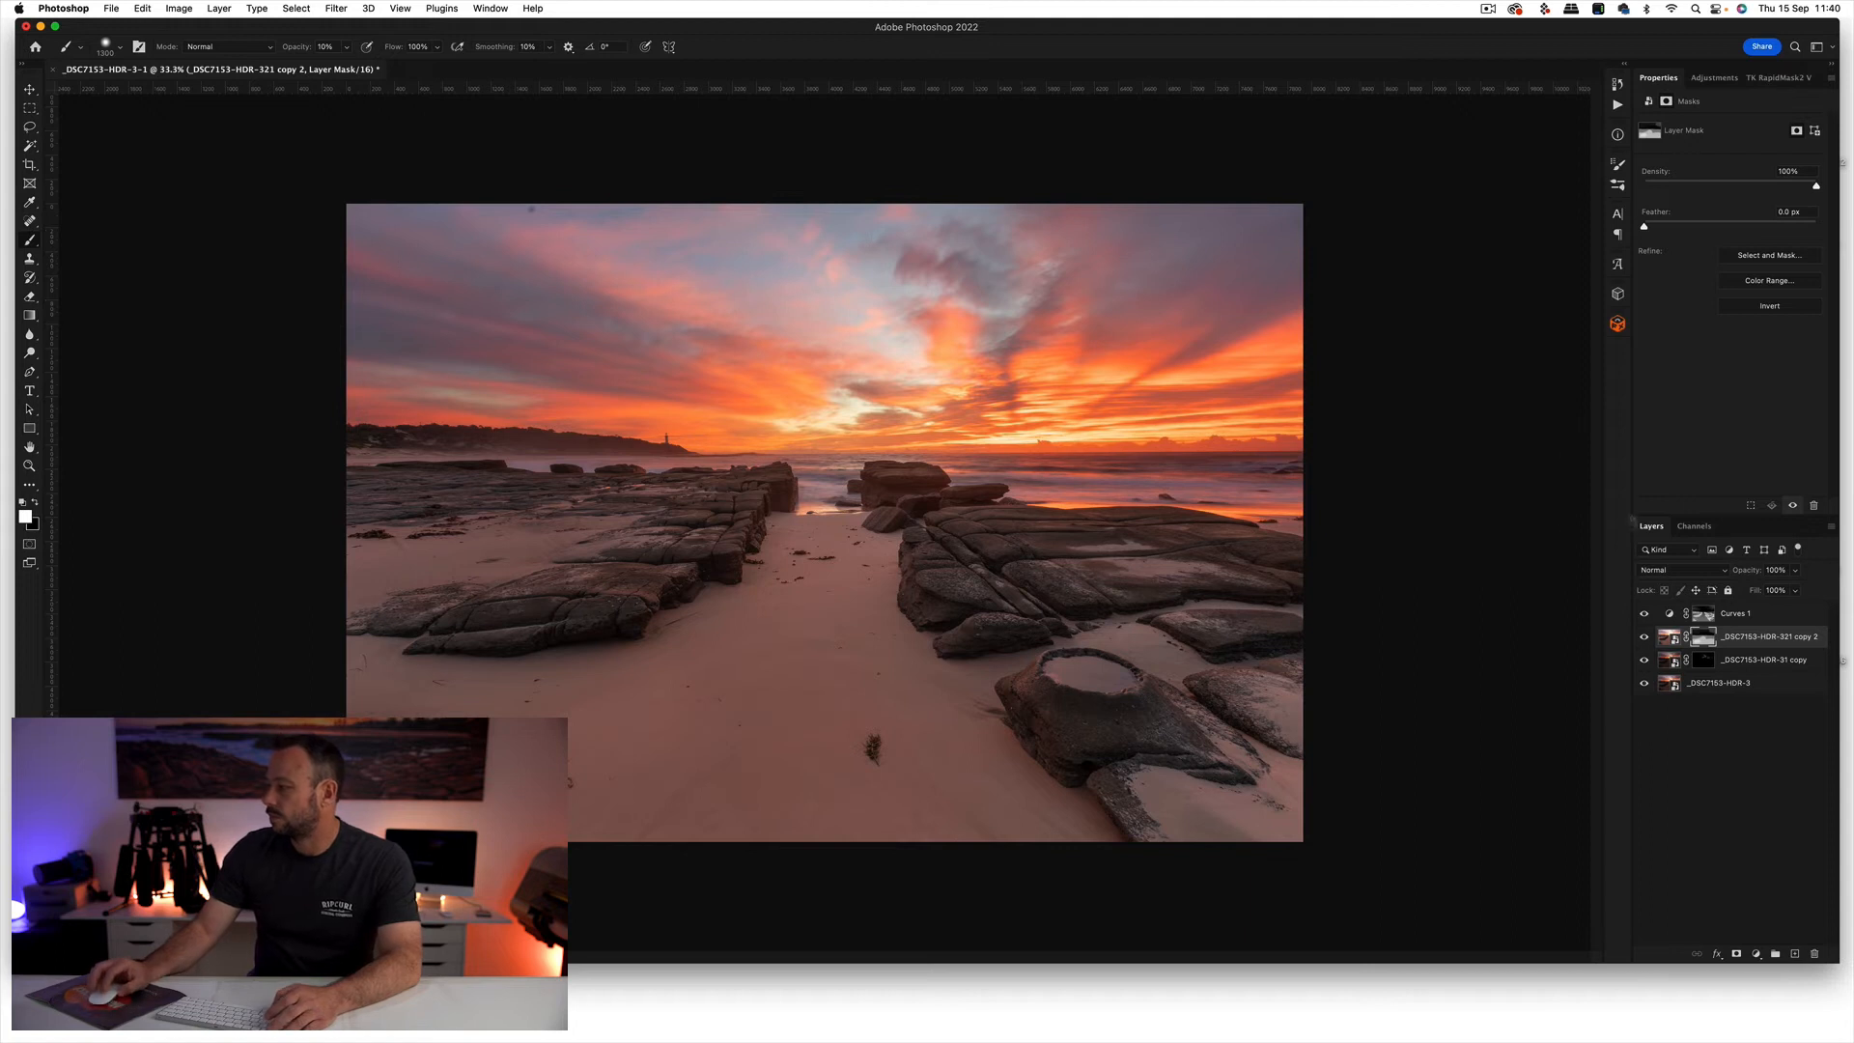
- Compare the base layer shown on its own with the full blend of all layers
left_click(1646, 685, "alt")
left_click(1646, 685, "alt")
left_click(1646, 685, "alt")
left_click(1646, 684, "alt")
left_click(1646, 684, "alt")
left_click(1645, 685, "alt")
left_click(1646, 685, "alt")
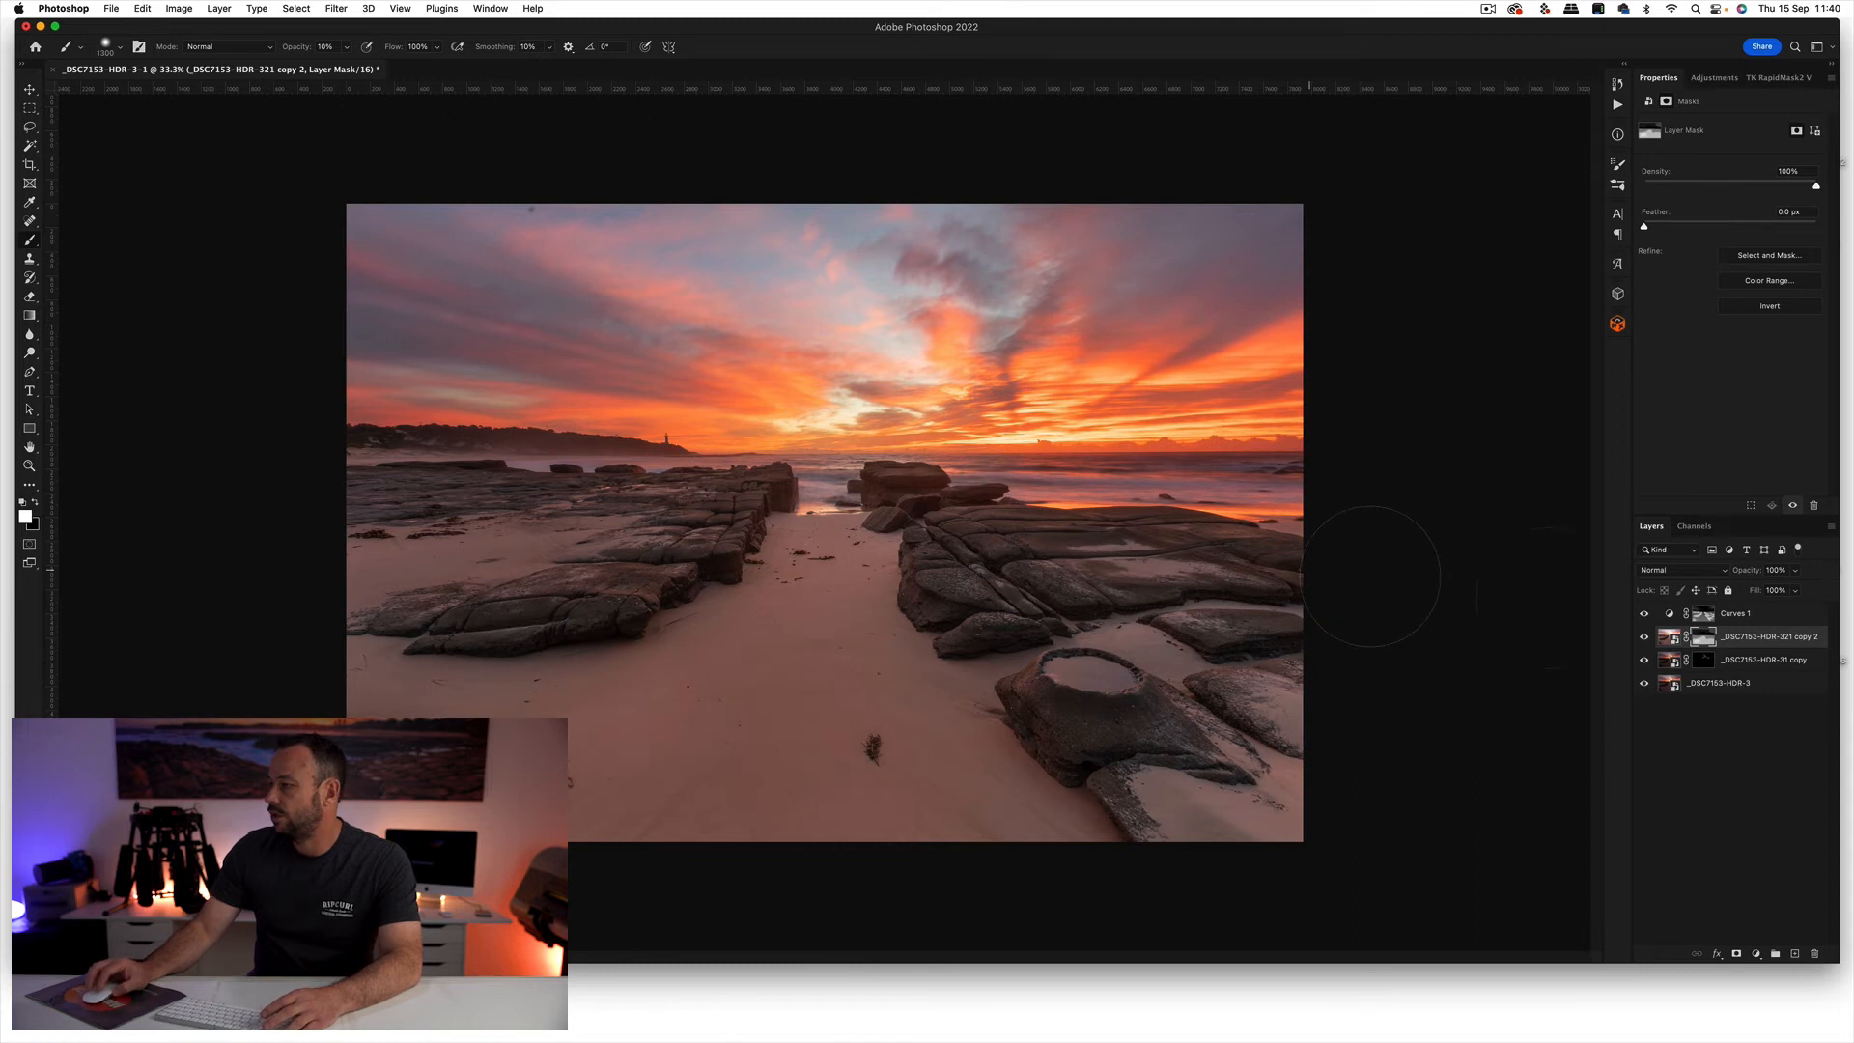
- Examine the foreground rocks, sand and shoreline at 100% with the brighter copy's layer mask selected
left_click(1669, 637)
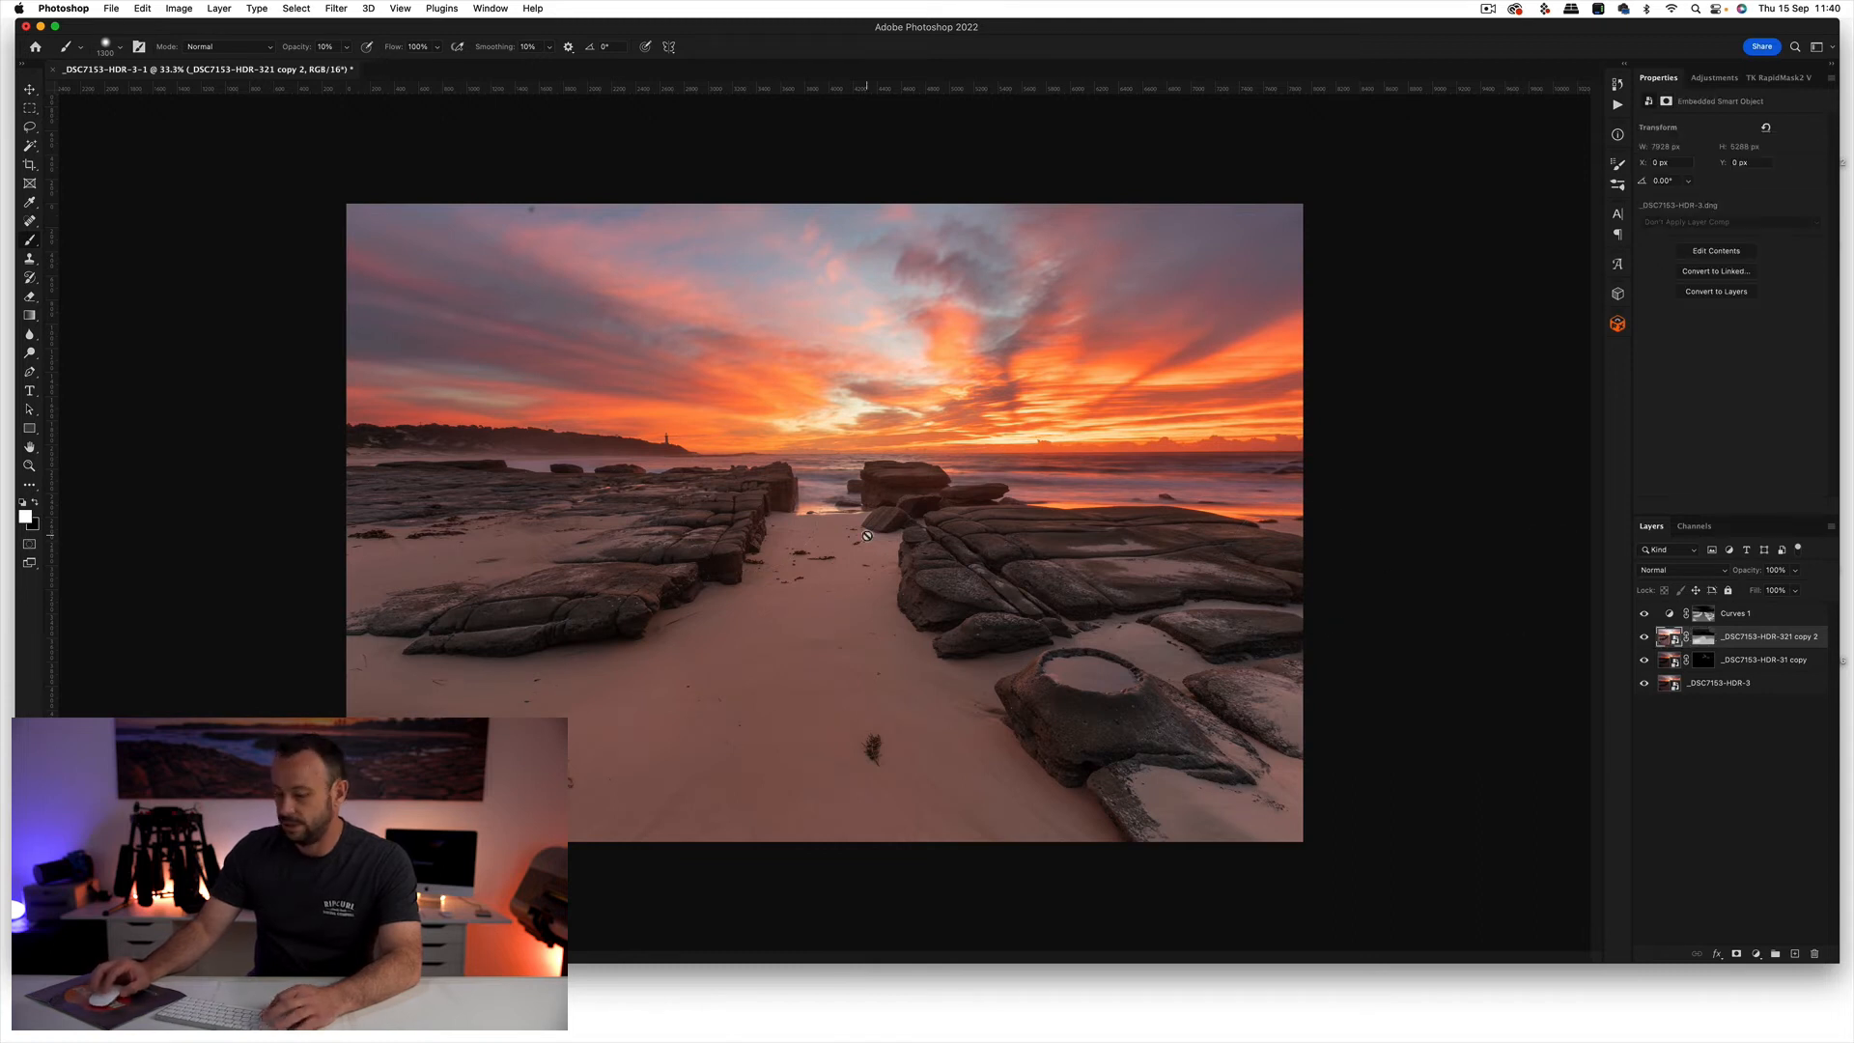
key("z")
left_click(785, 502)
left_click(782, 498)
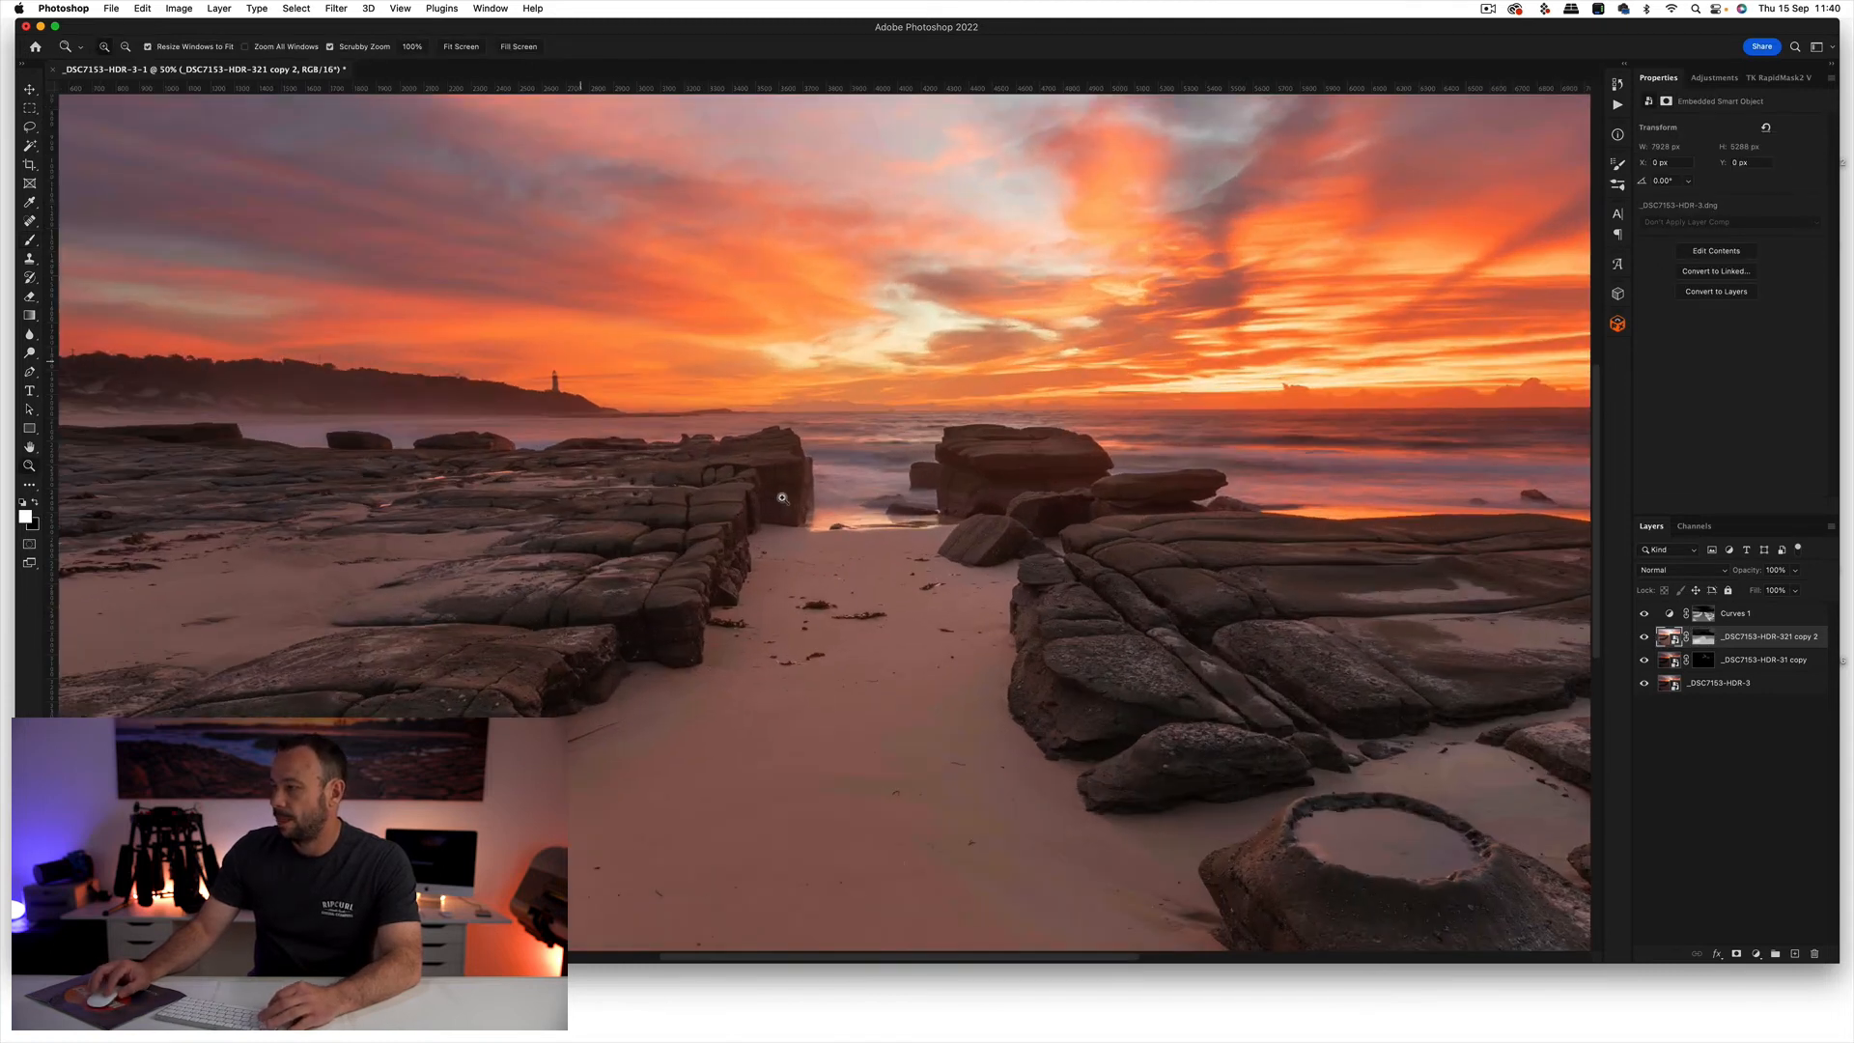
left_click(779, 502)
key("b")
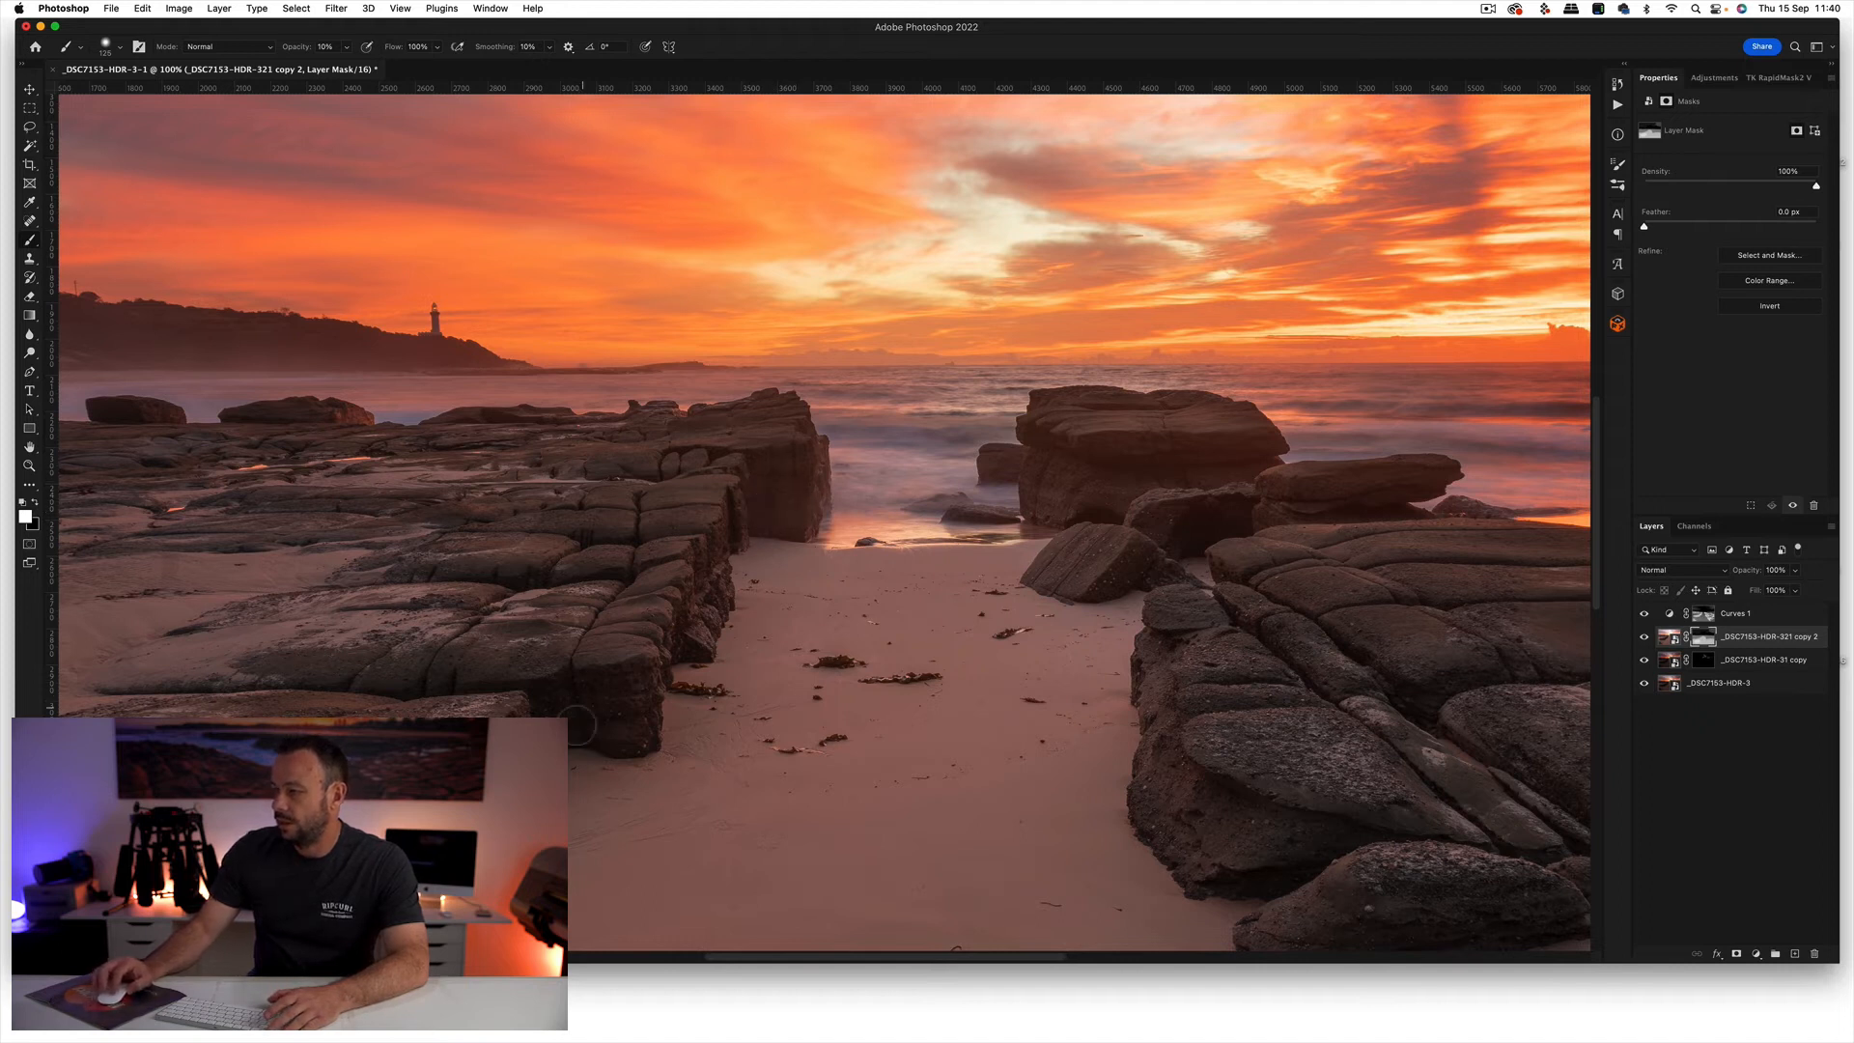
scroll(726, 563, "down", 5)
scroll(726, 563, "left", 5)
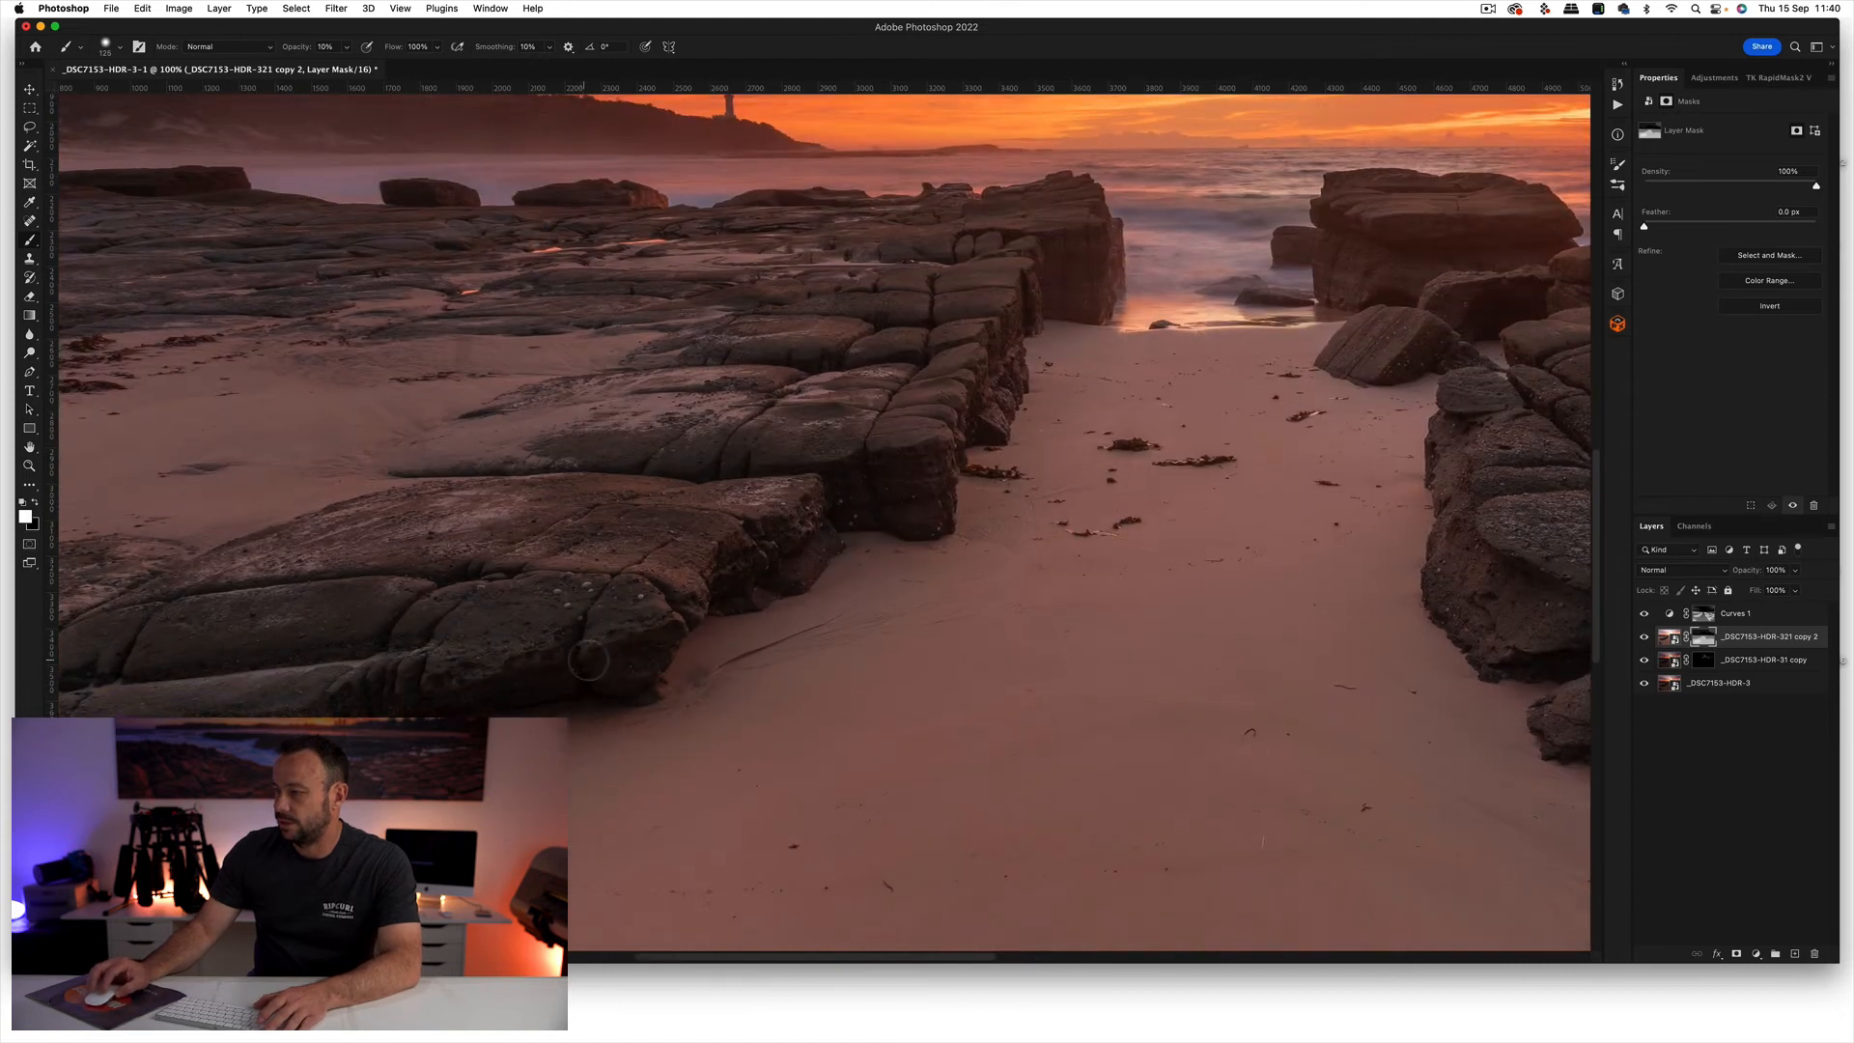
scroll(583, 658, "left", 3)
scroll(583, 658, "down", 1)
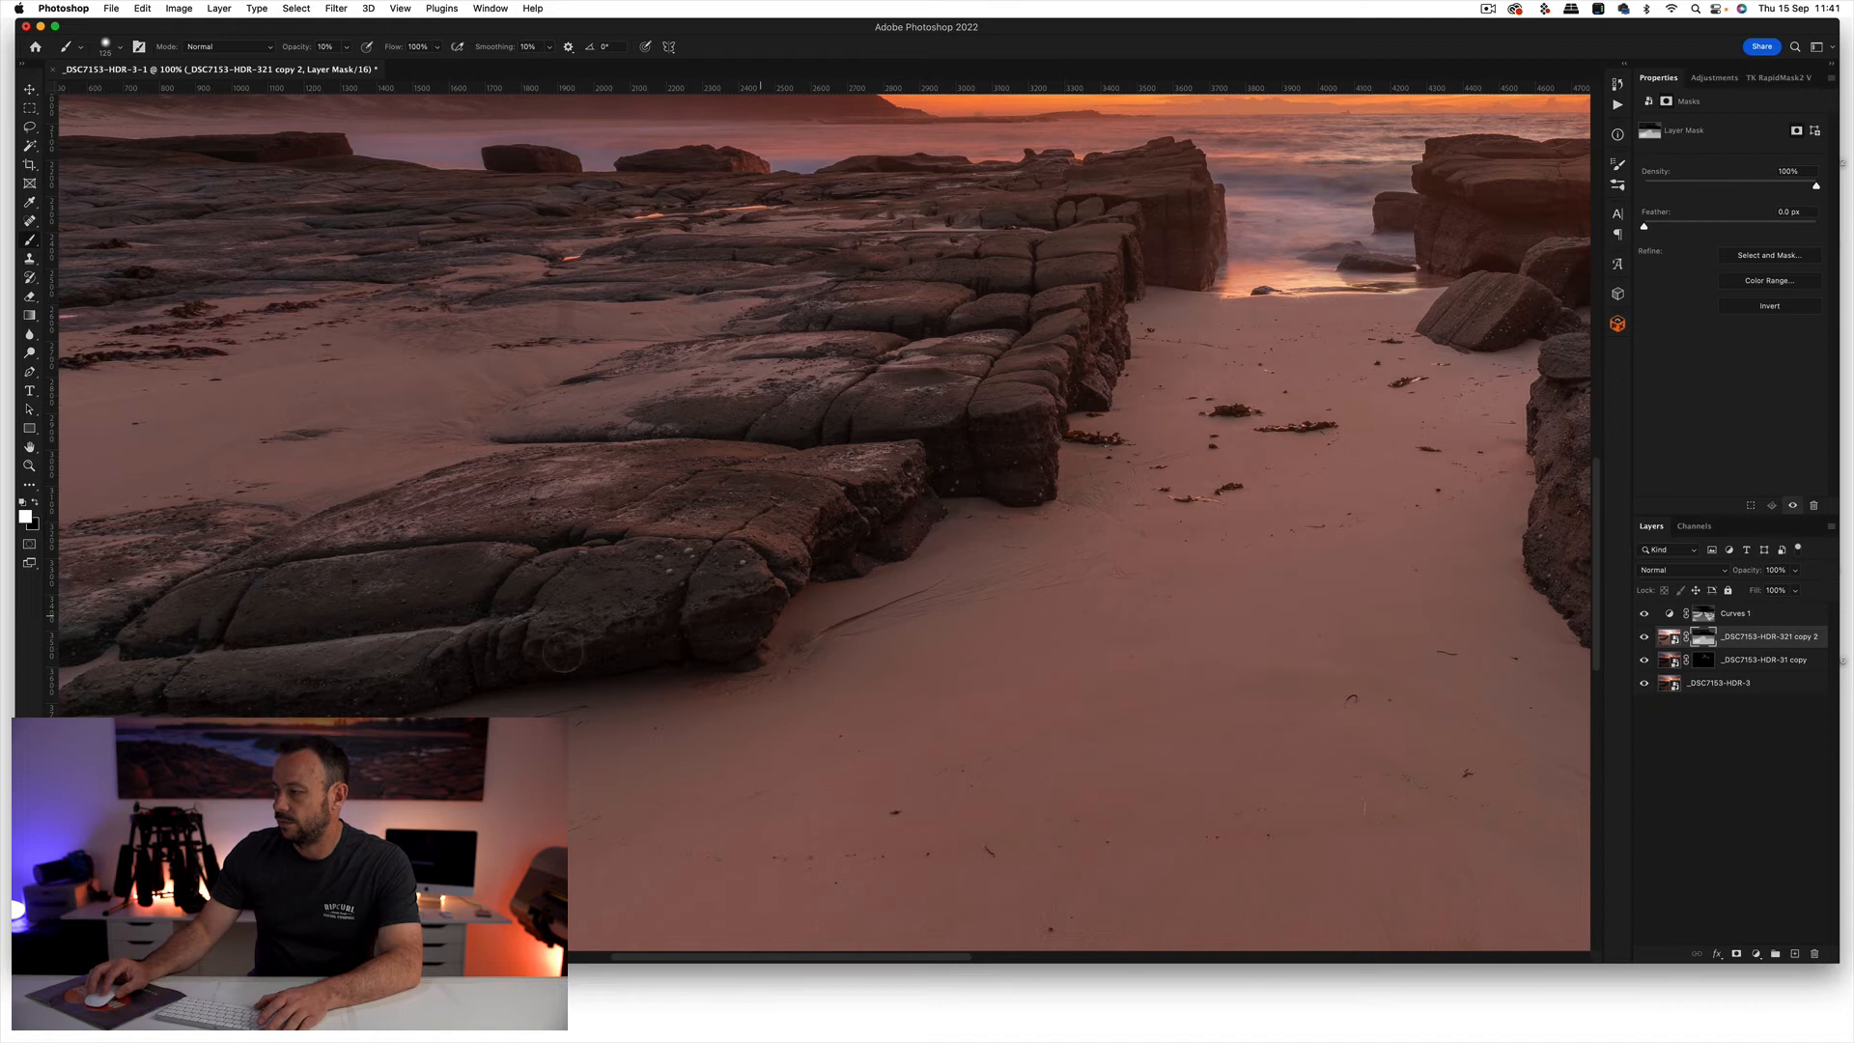
scroll(1072, 449, "up", 10)
scroll(1072, 449, "right", 12)
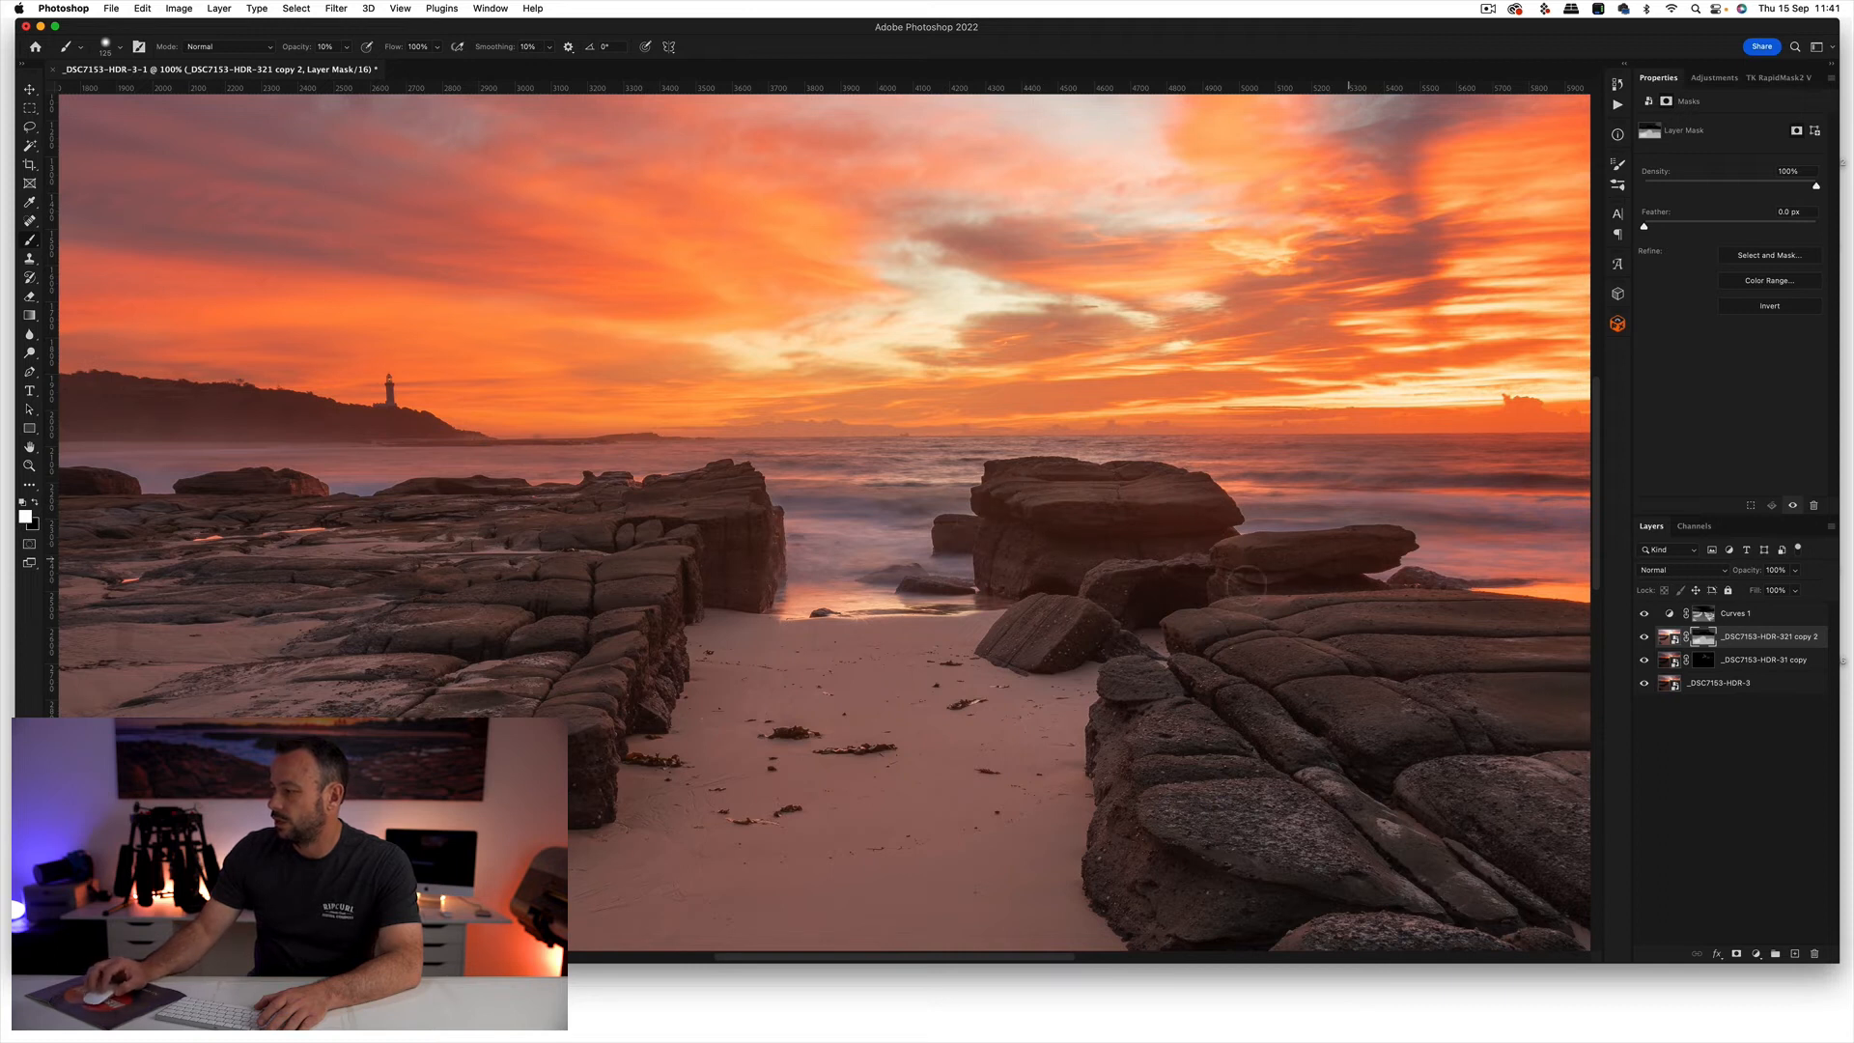
scroll(1206, 596, "left", 8)
scroll(1206, 597, "left", 6)
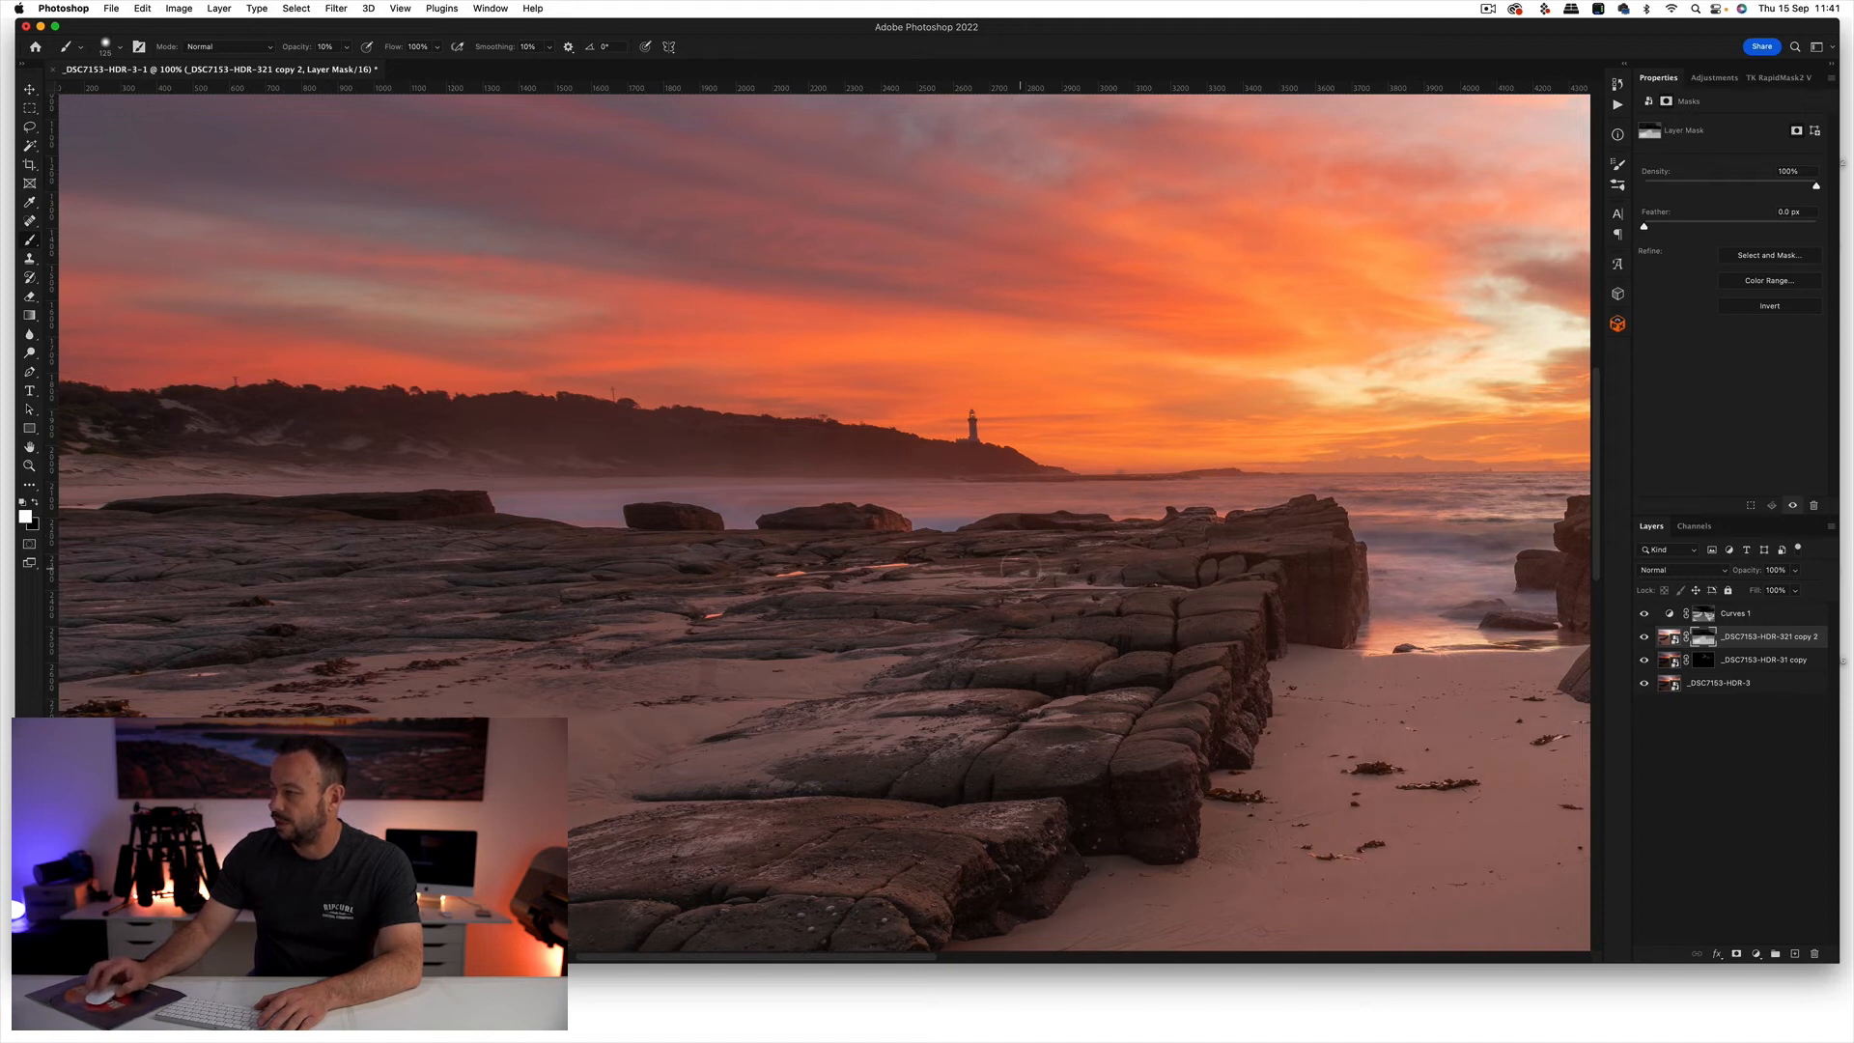
key("z")
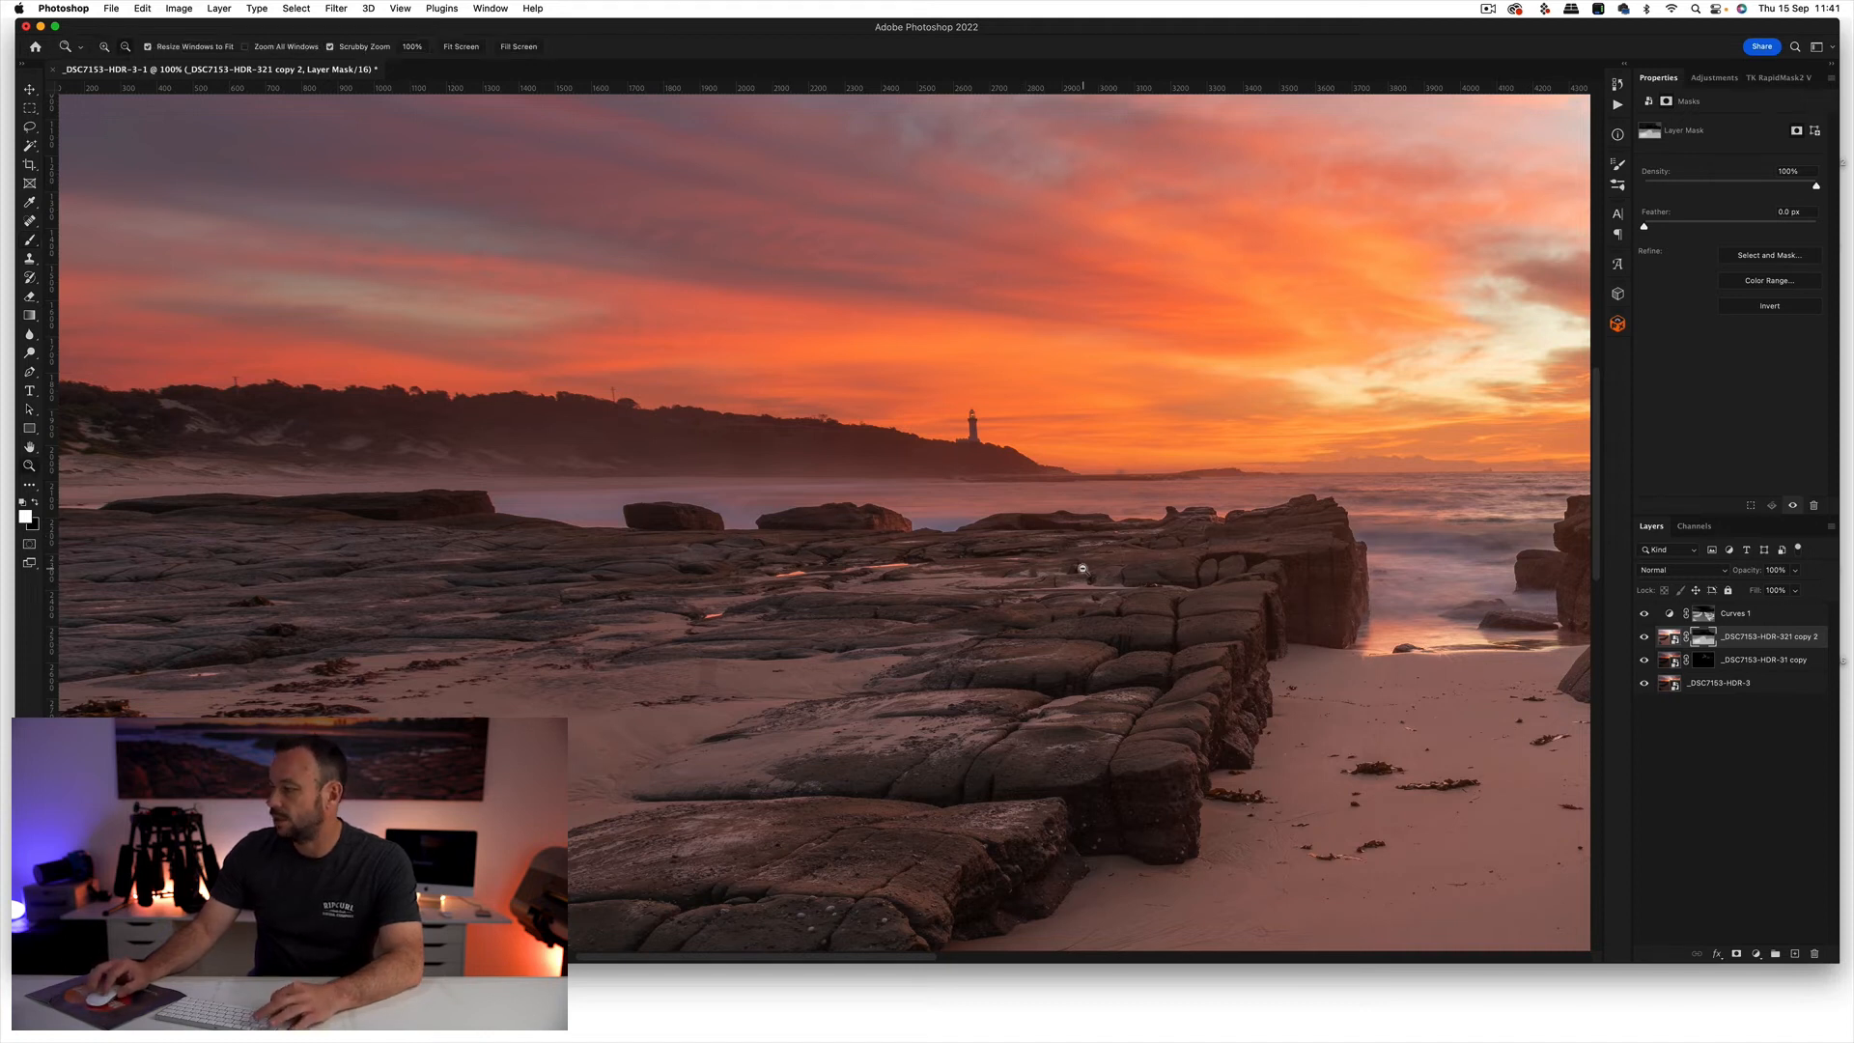
- Add two Hue/Saturation adjustment layers above the Curves layer
left_click(1082, 569, "alt")
left_click(1083, 569, "alt")
left_click(1083, 569, "alt")
key("b")
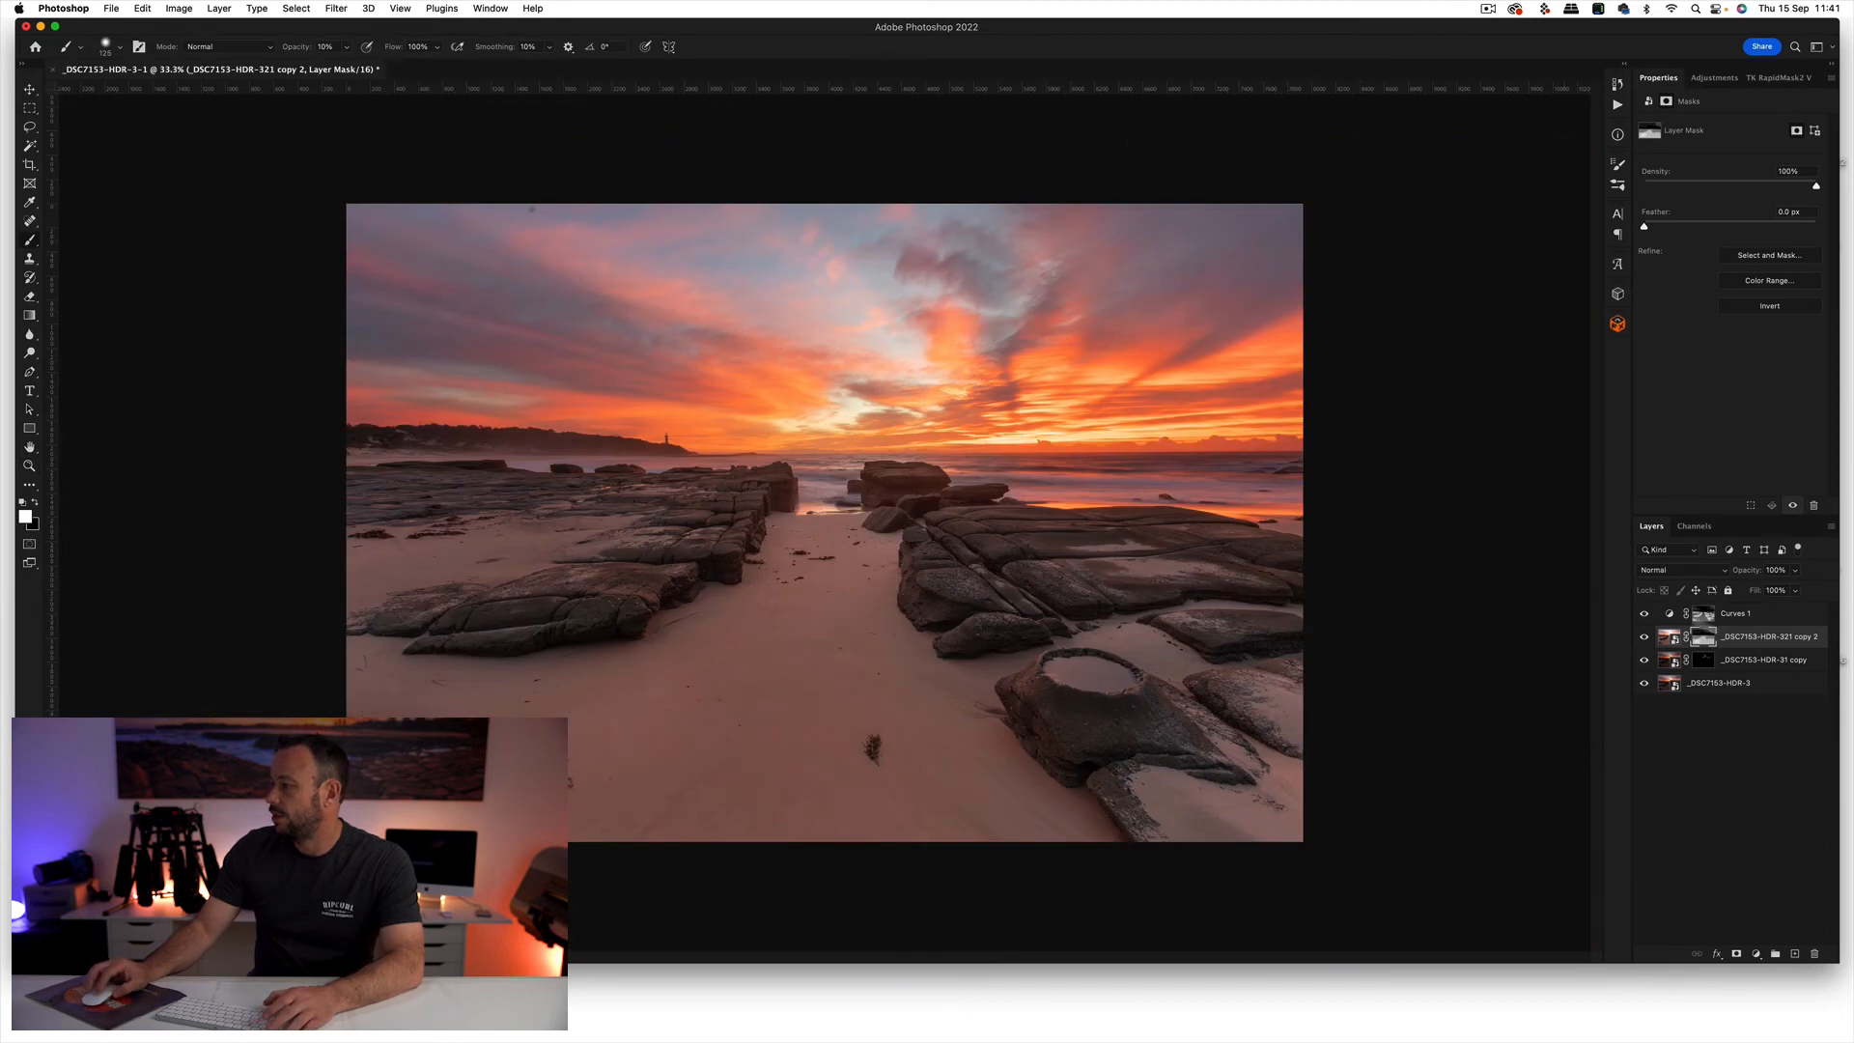
left_click(1761, 619)
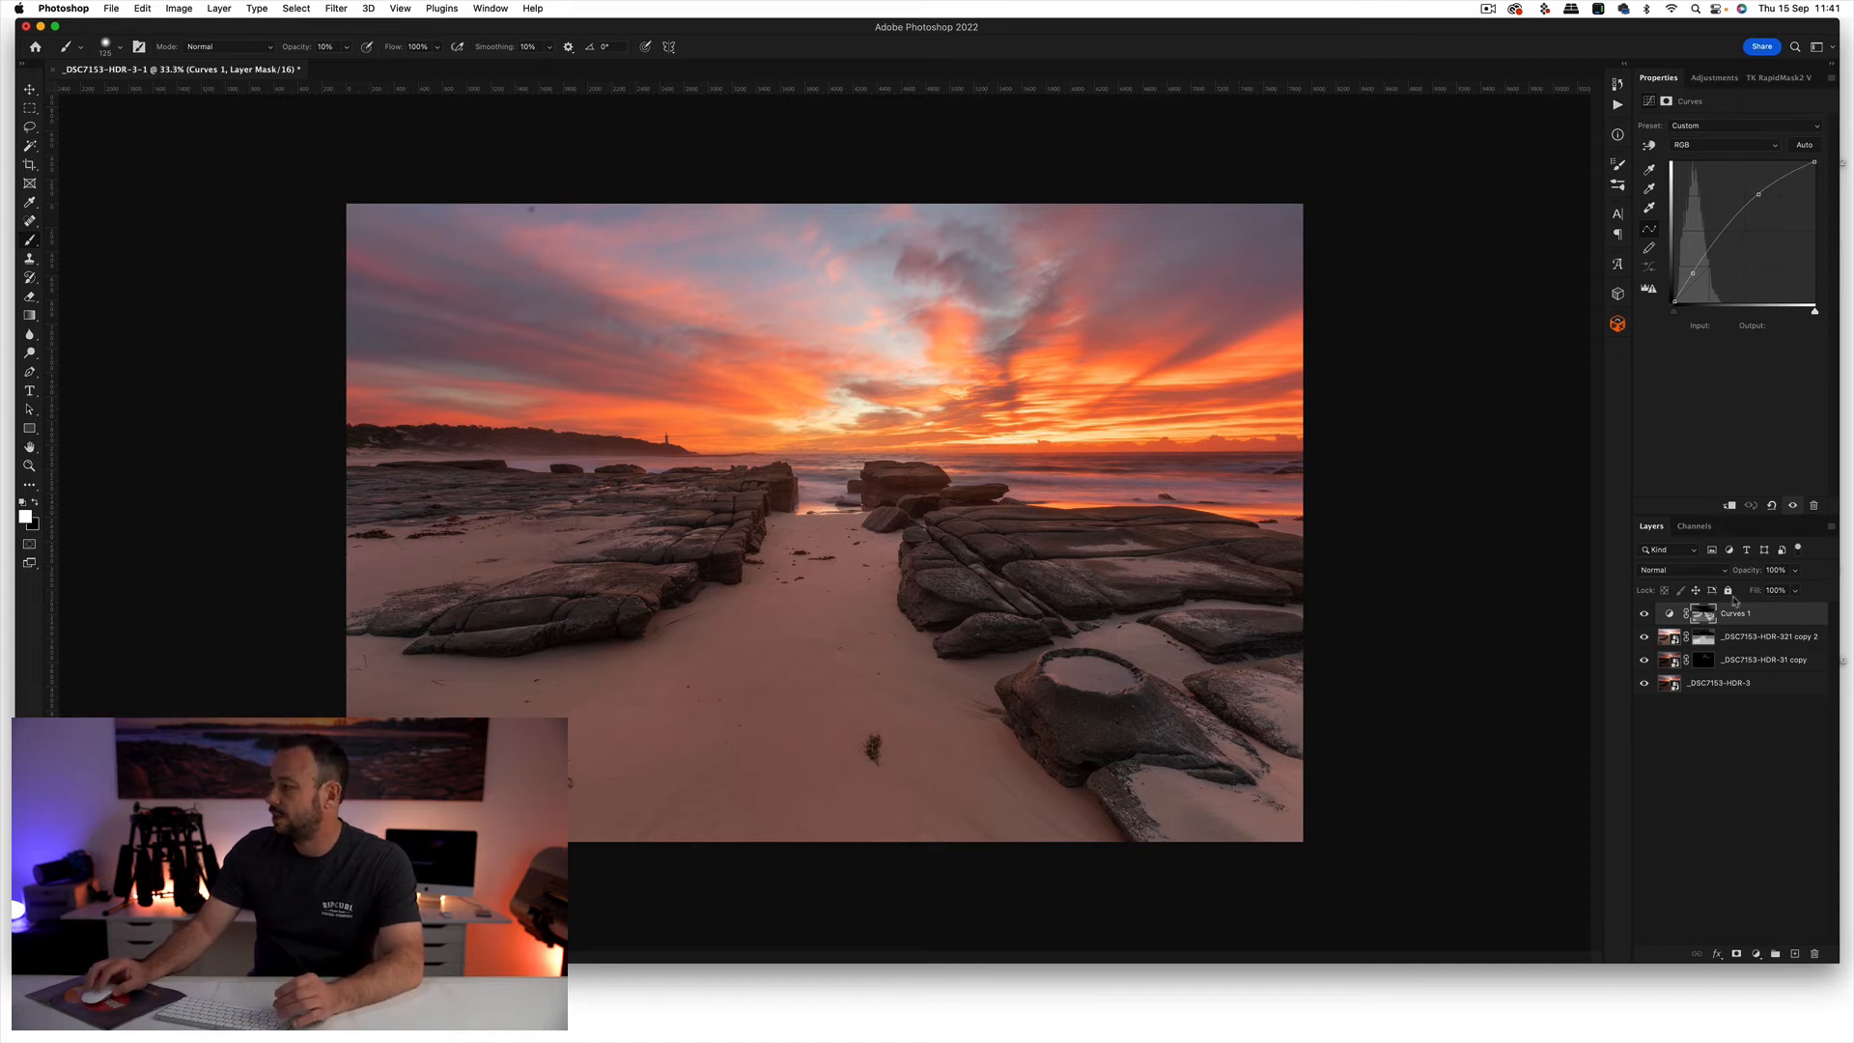
left_click(1758, 954)
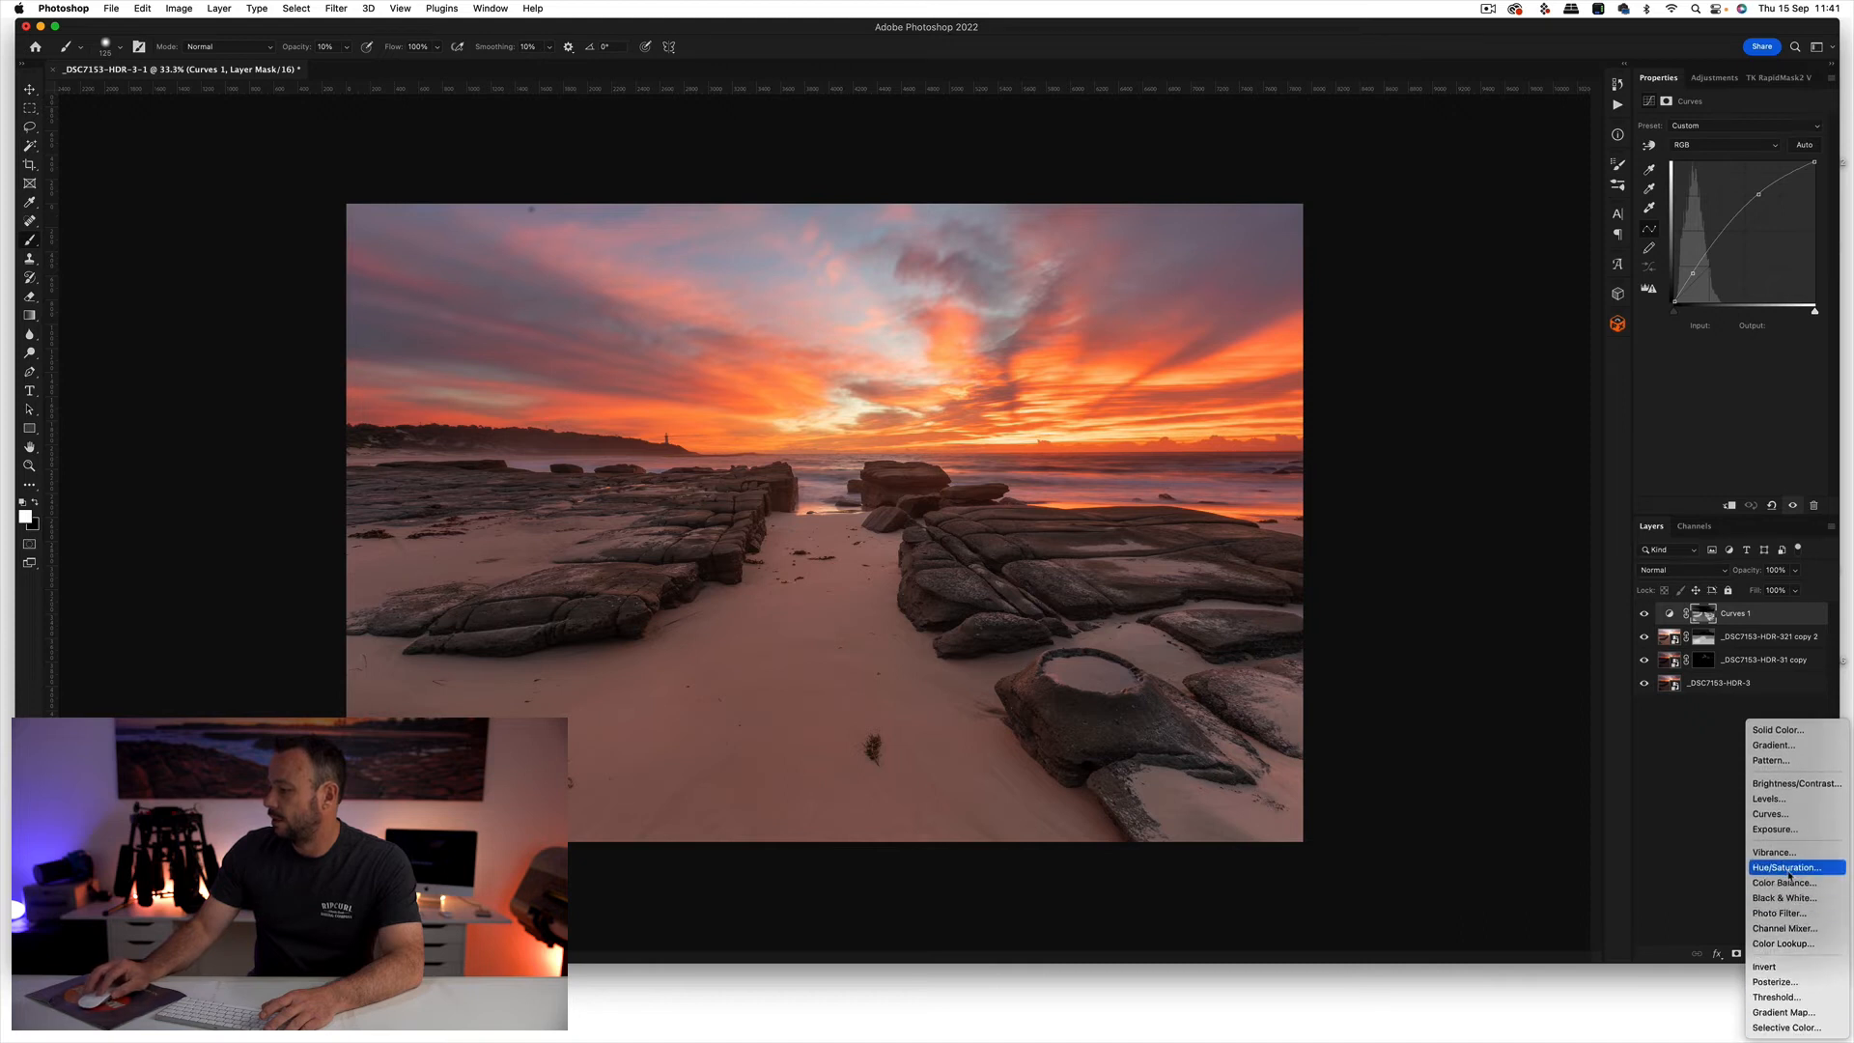
left_click(1789, 867)
left_click(1756, 955)
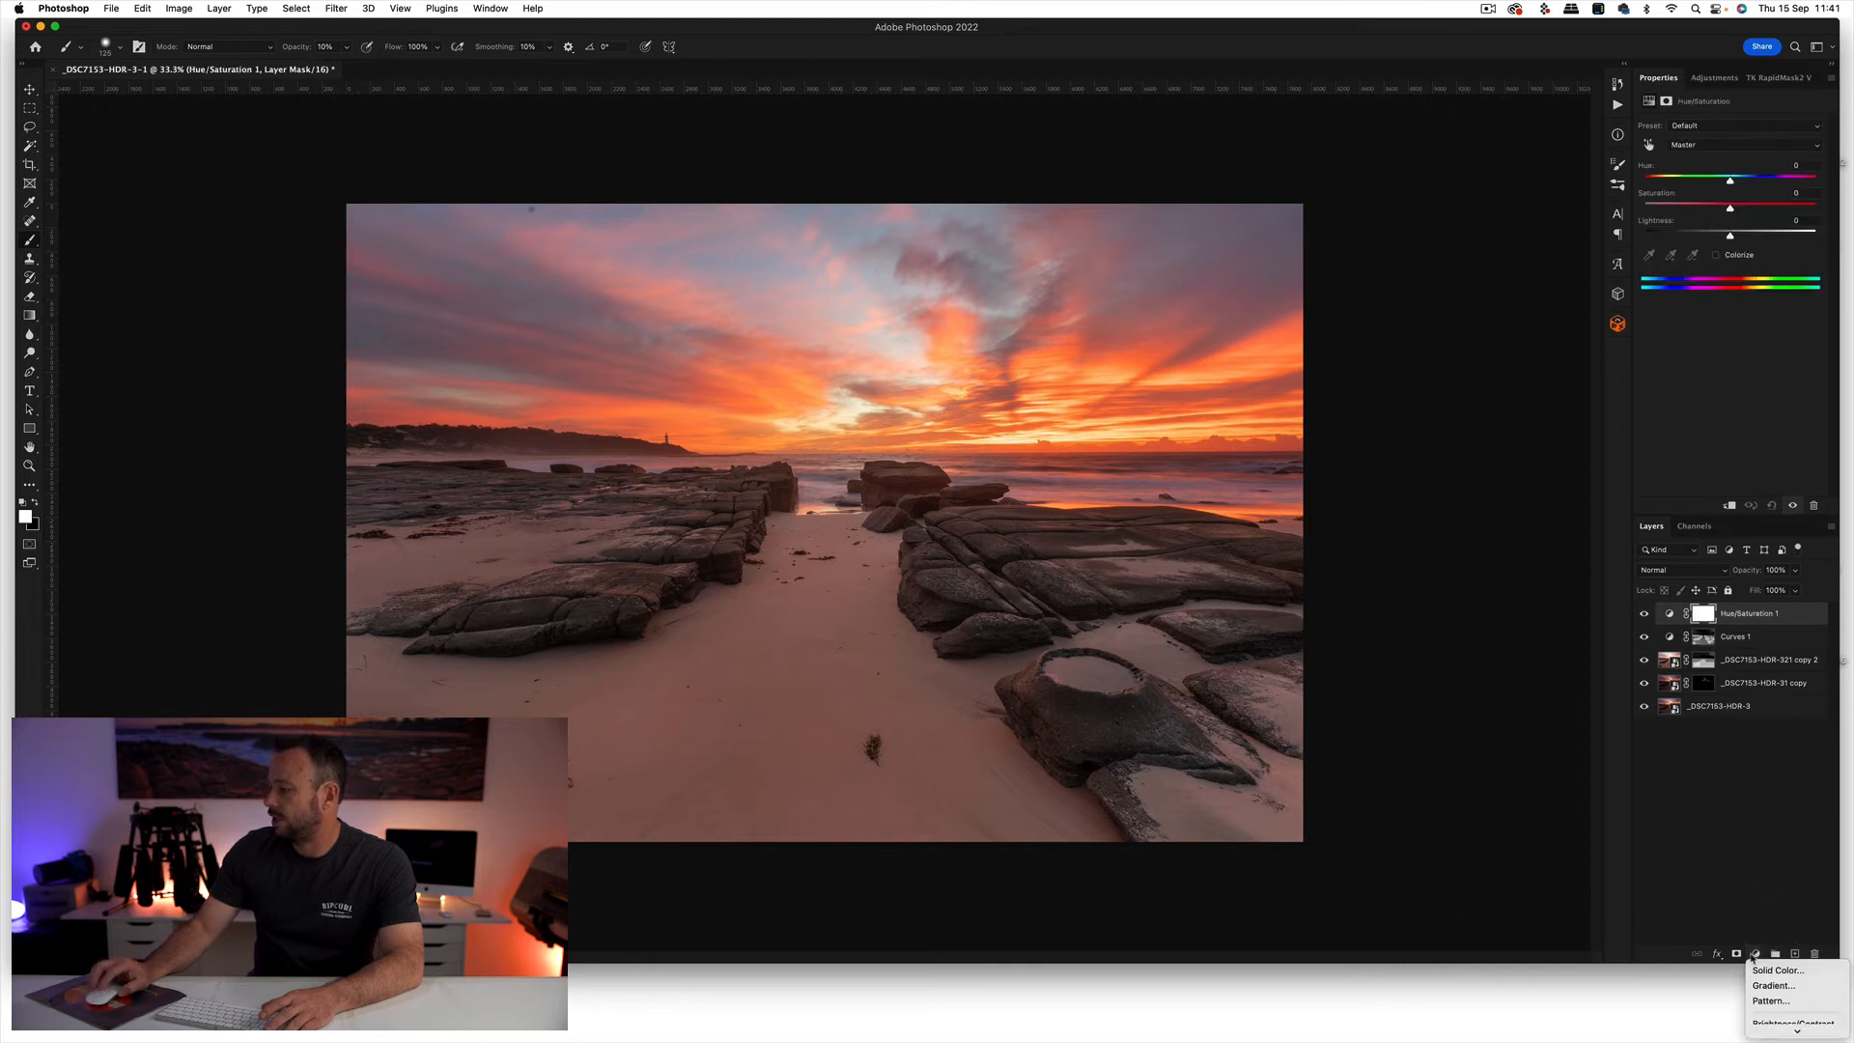
left_click(1787, 925)
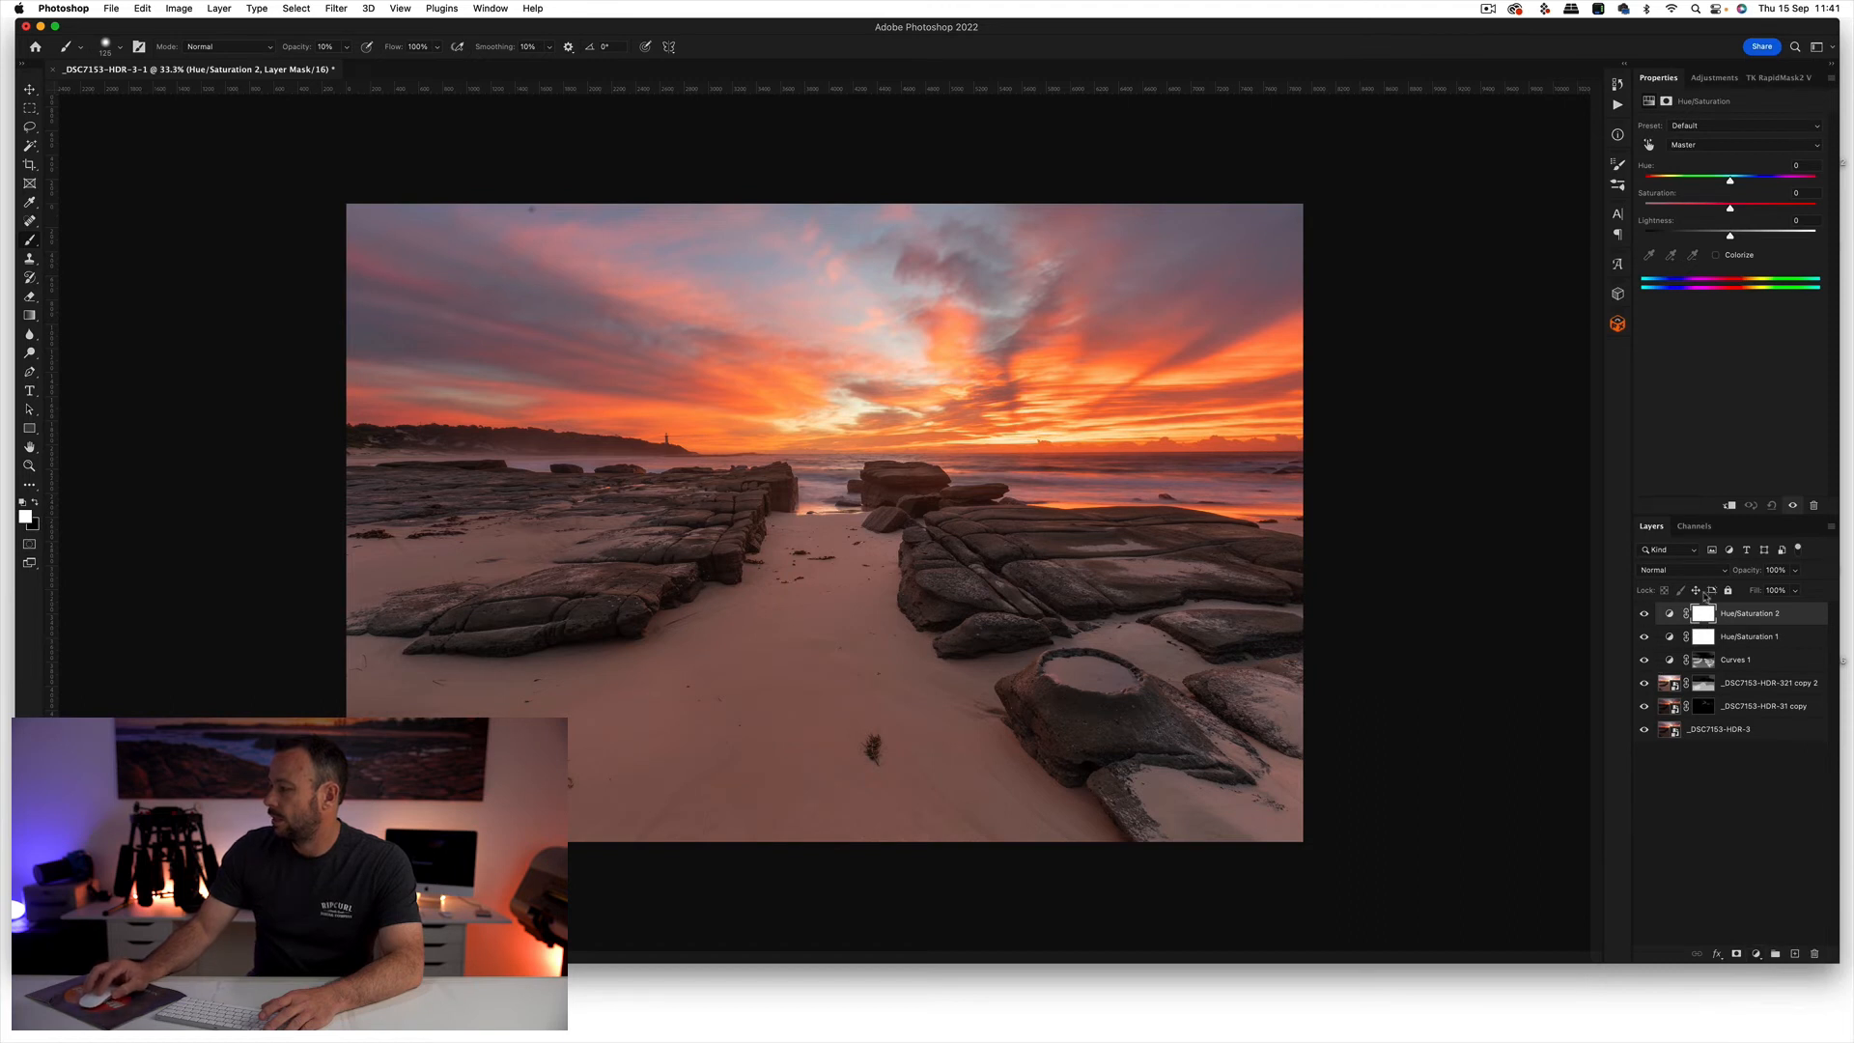
- Set the upper Hue/Saturation layer's blend mode to Color Dodge and the lower one's to Color Burn
left_click(1707, 572)
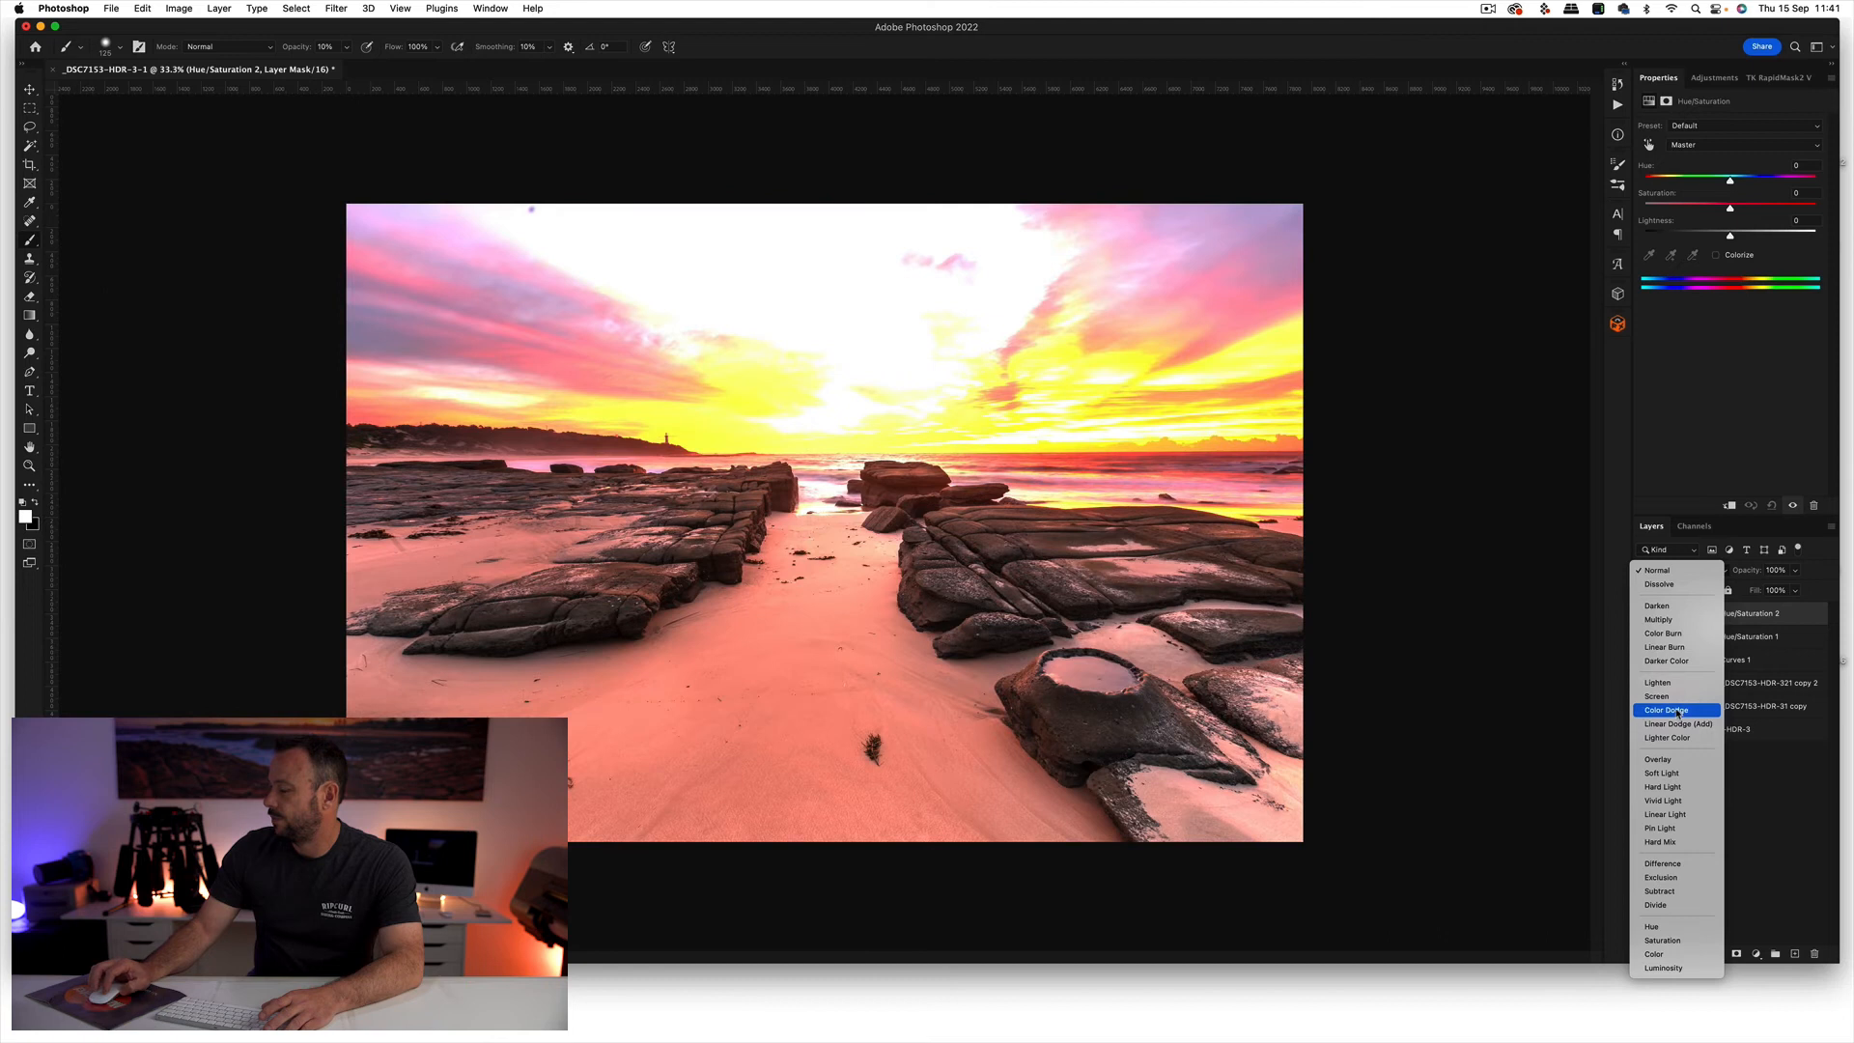
left_click(1678, 710)
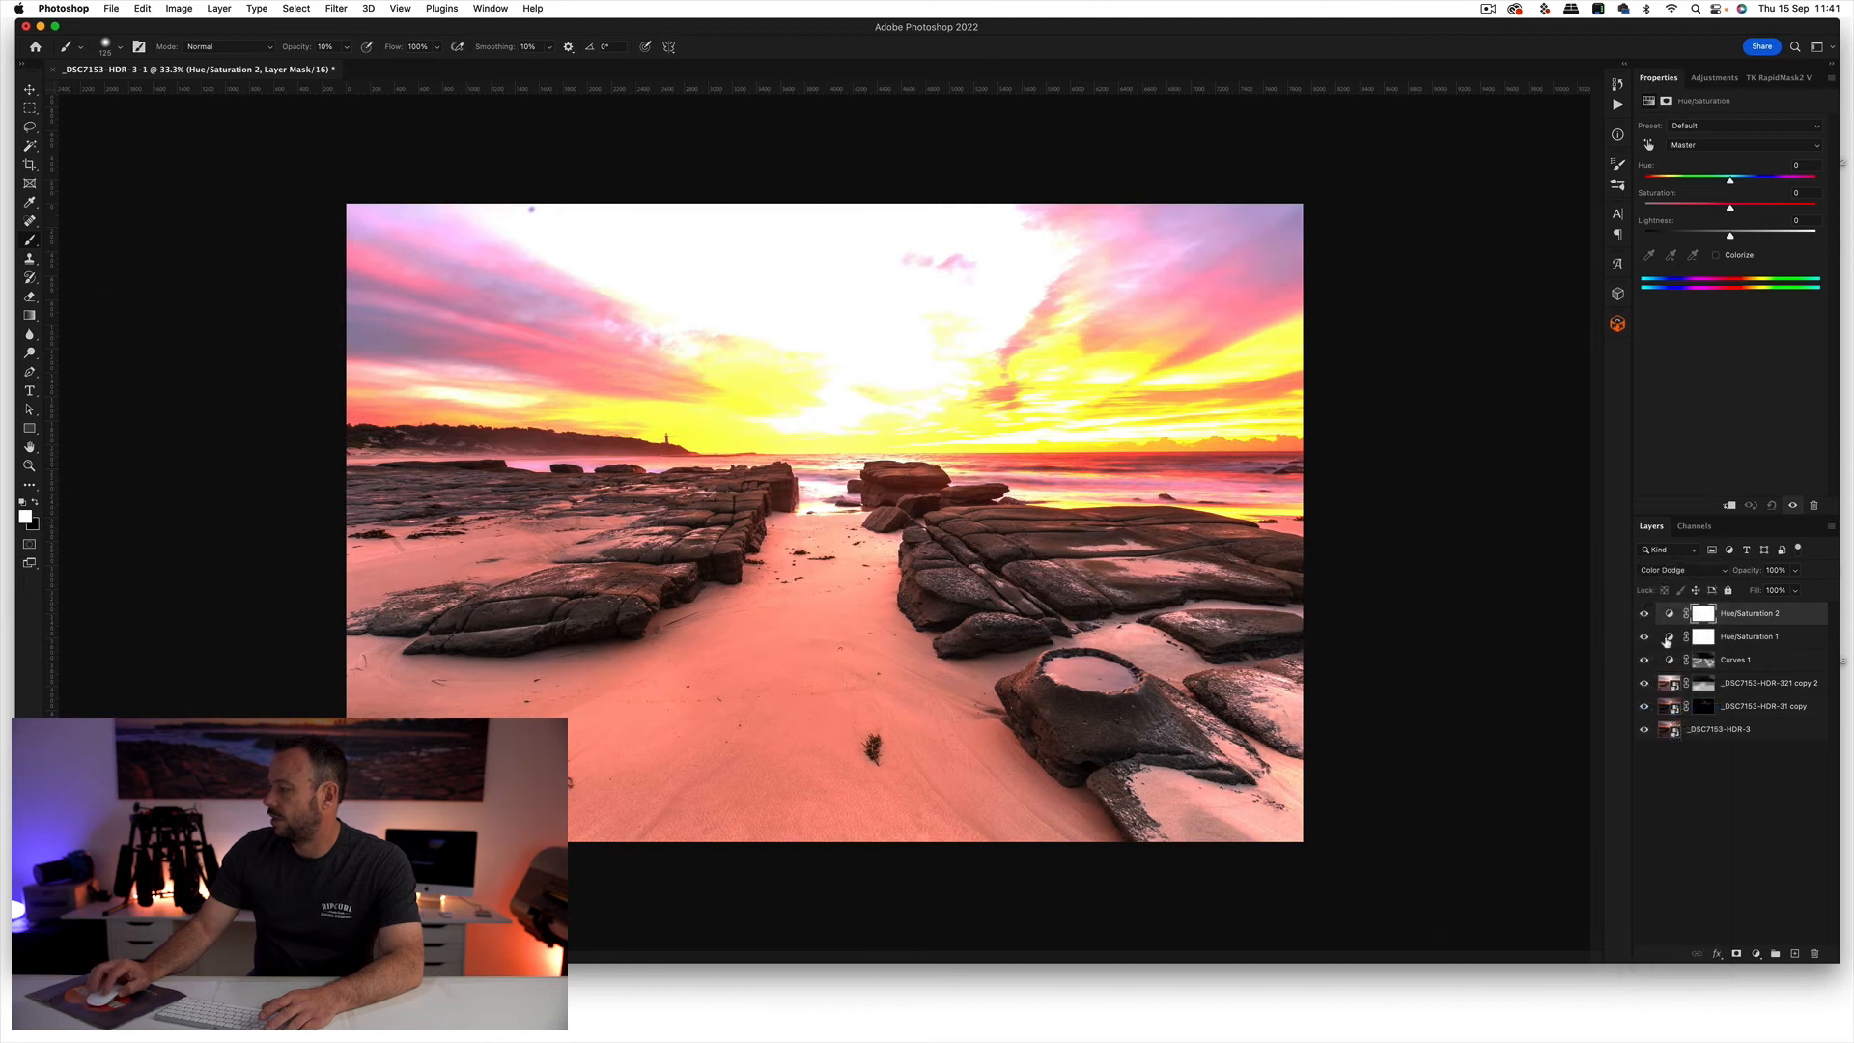
left_click(1666, 640)
left_click(1680, 571)
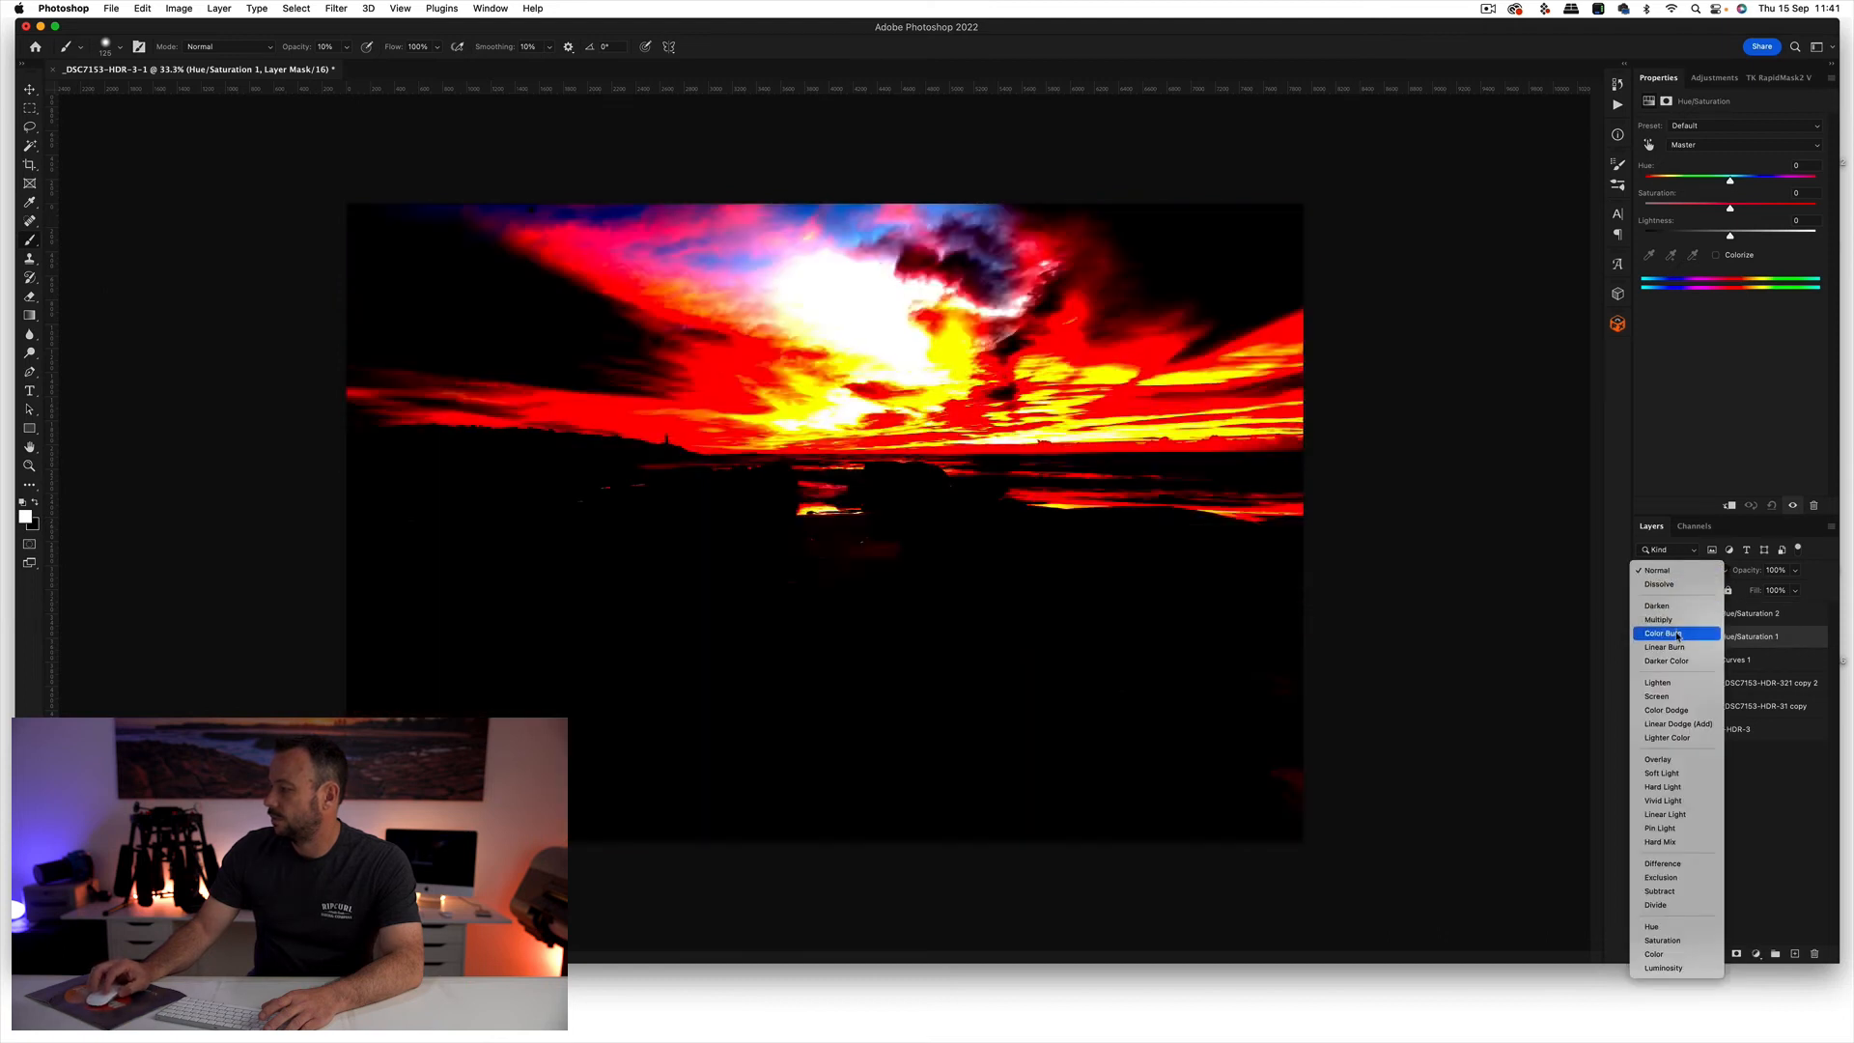
left_click(1672, 635)
left_click(1670, 638)
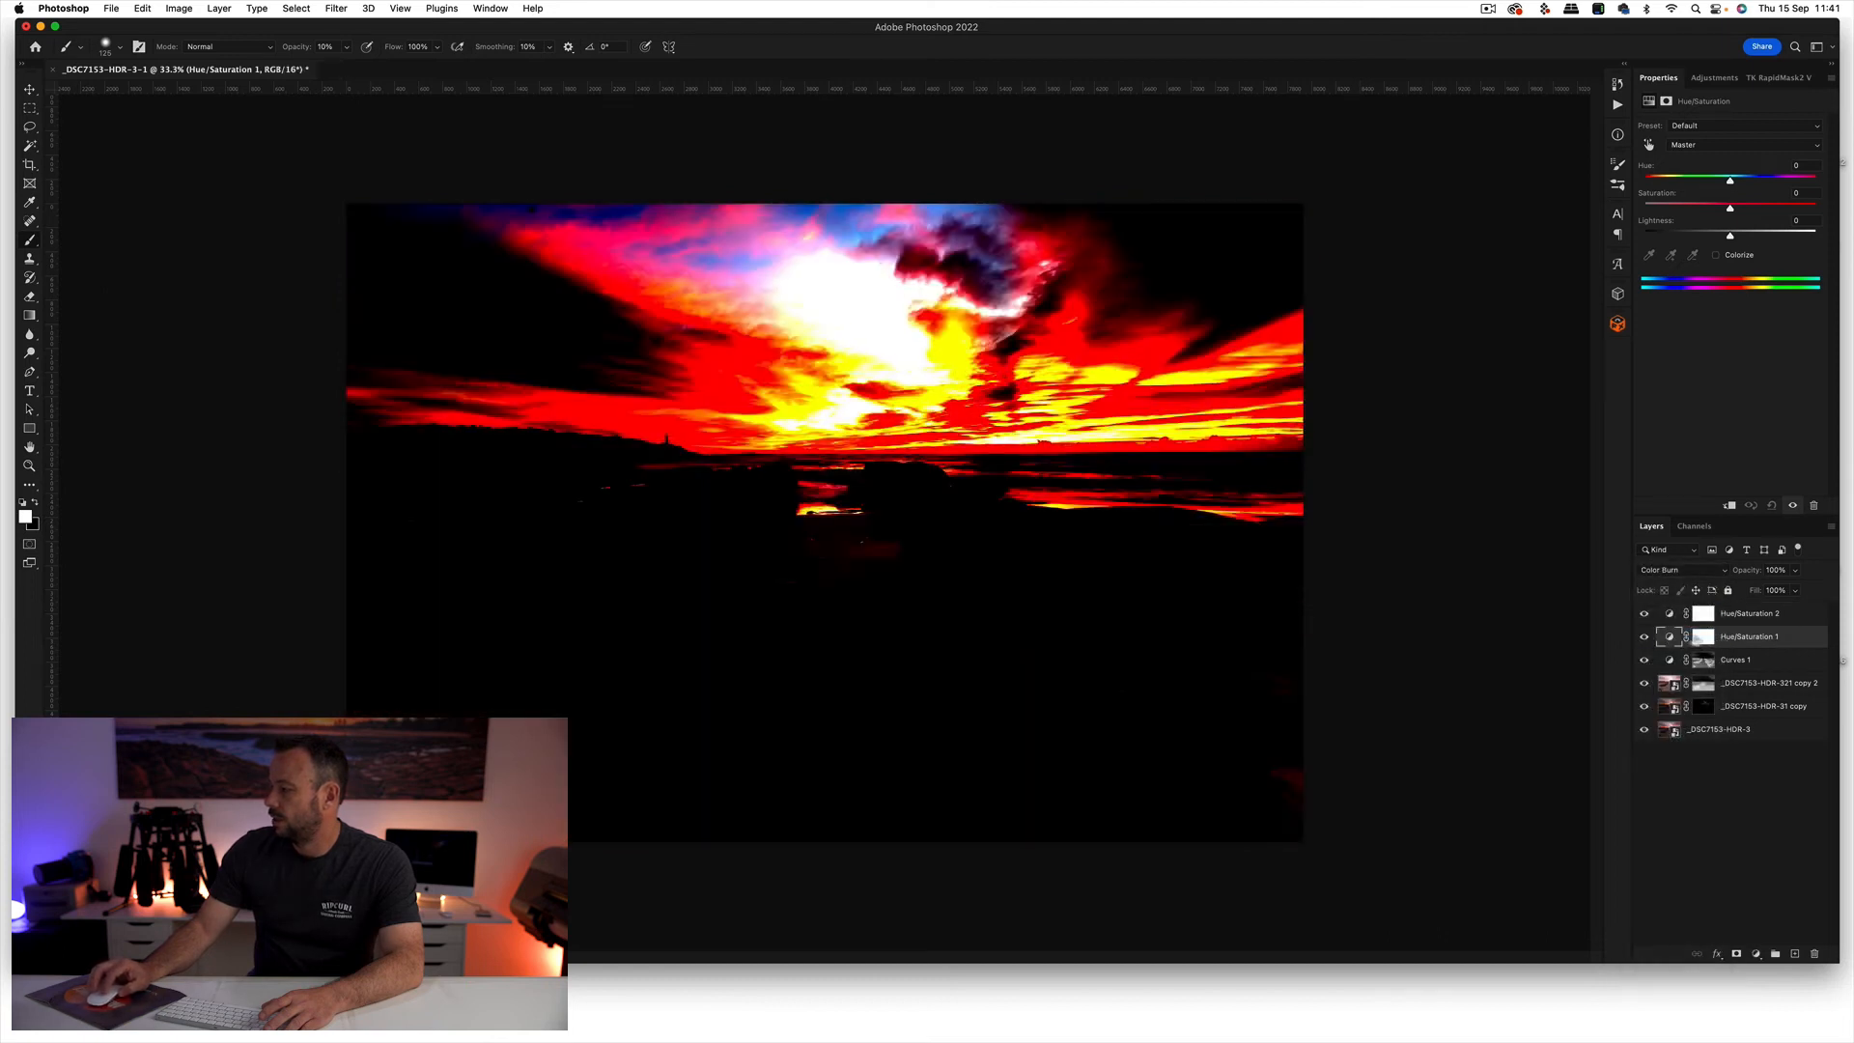
- Hide the Color Dodge layer and reduce the Color Burn layer's fill to 2%, comparing the image with and without it
left_click(1645, 615)
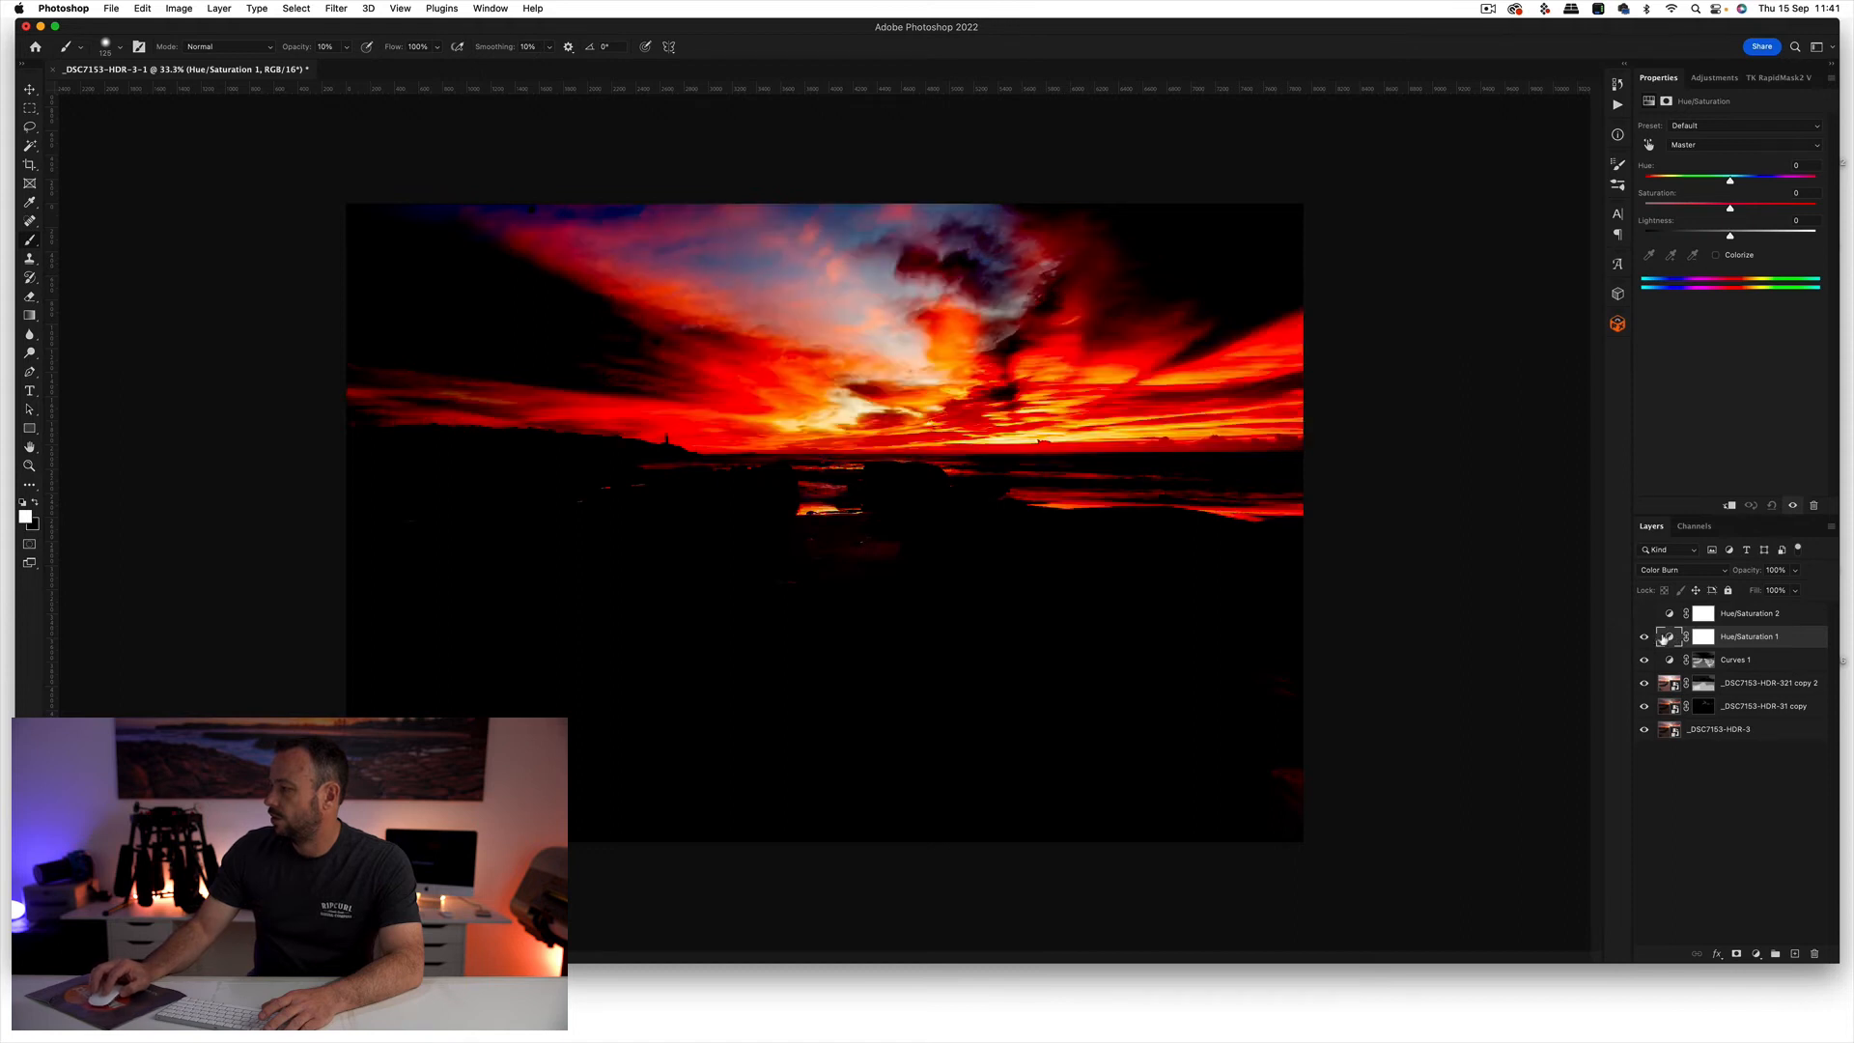
left_click(1795, 591)
left_click_drag(1796, 610, 1730, 613)
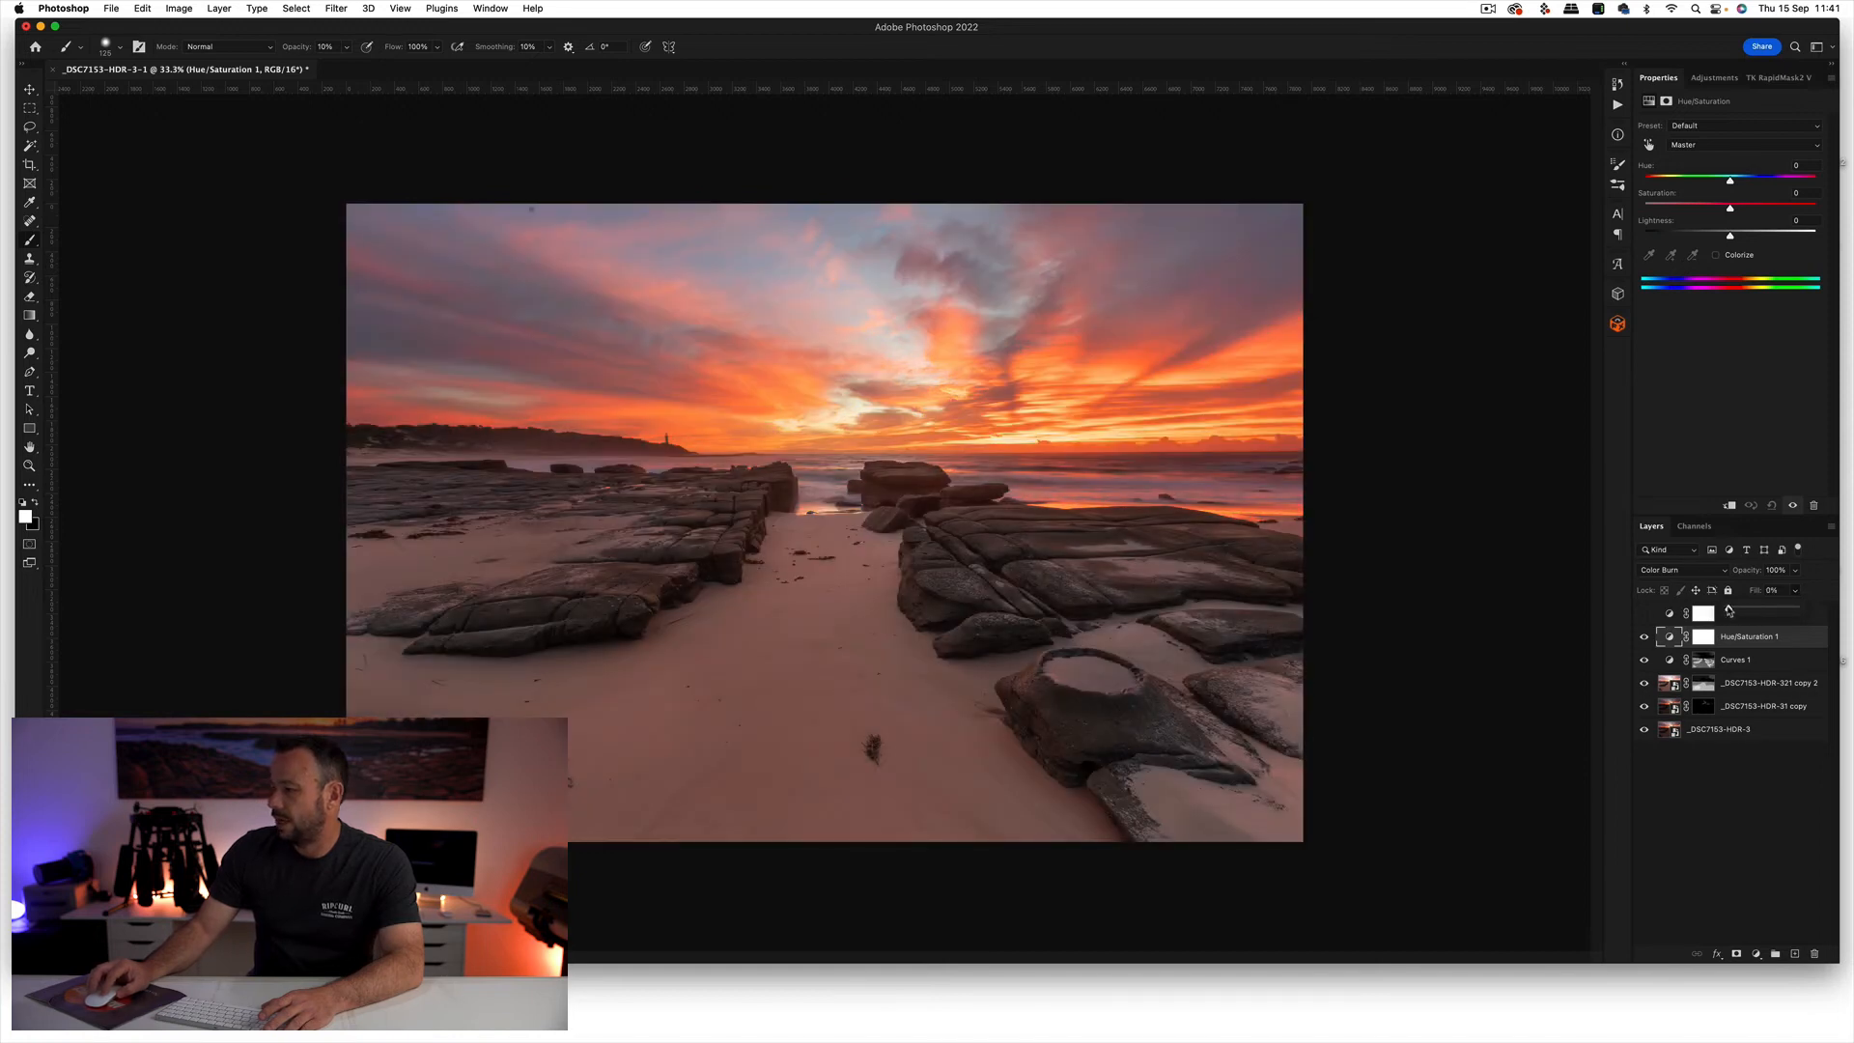
left_click_drag(1732, 610, 1733, 611)
left_click(1645, 637)
left_click(1645, 638)
- Show the Color Dodge layer again, set its fill to 27%, and compare the image with and without it
left_click(1645, 614)
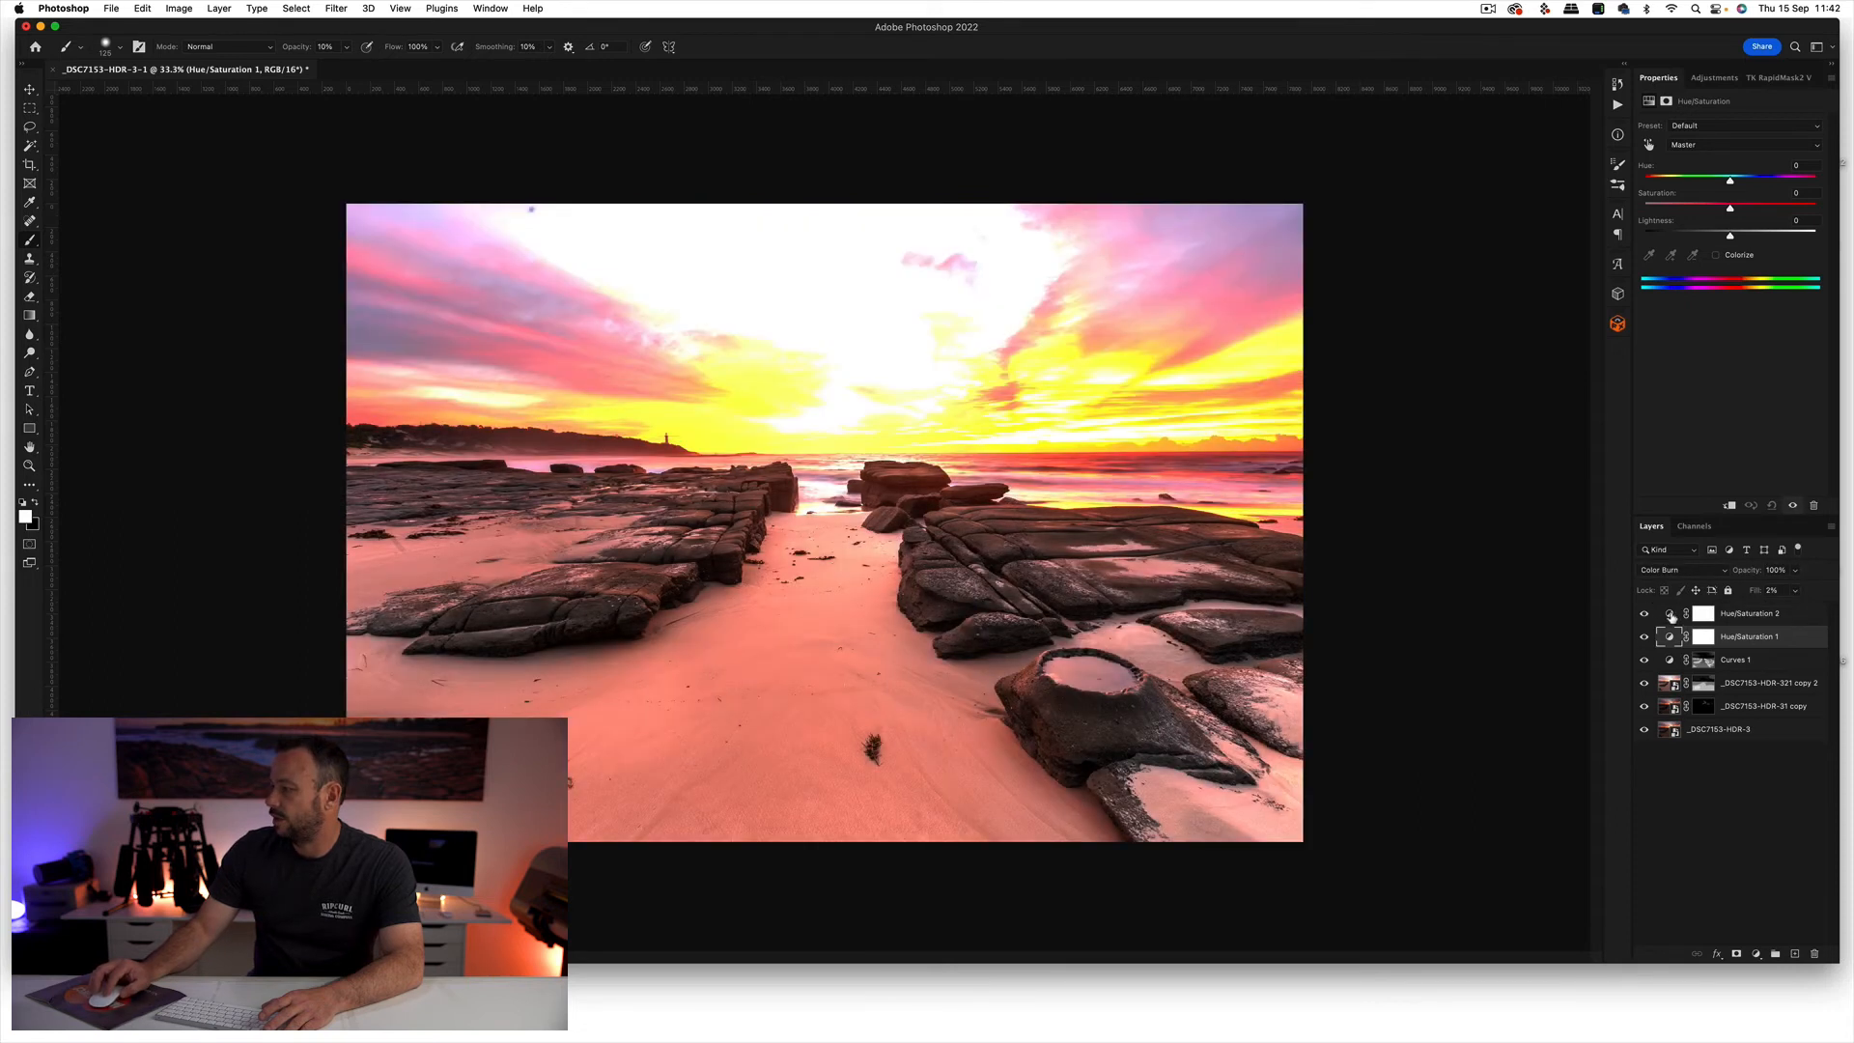
left_click(1704, 613)
left_click(1795, 592)
left_click_drag(1796, 611, 1724, 613)
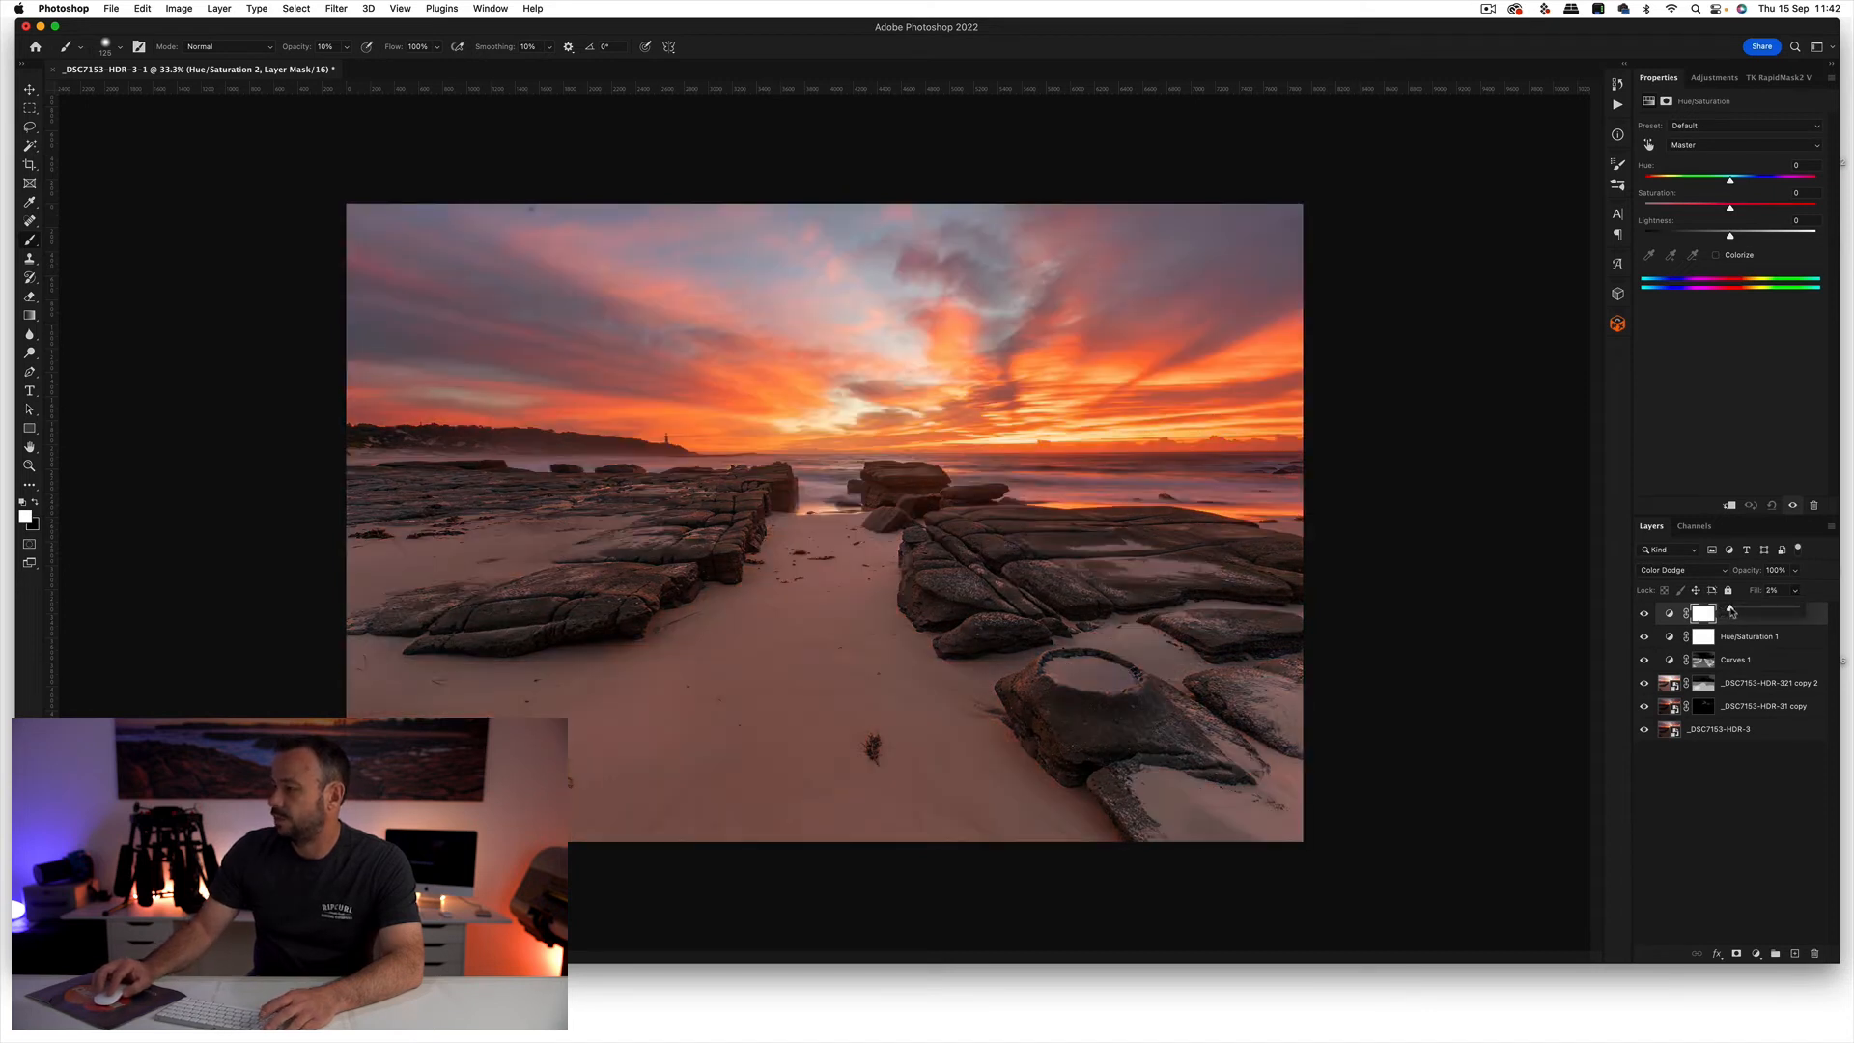
left_click_drag(1734, 612, 1749, 612)
left_click(1645, 615)
left_click(1645, 615)
left_click(1645, 615)
left_click(1645, 615)
left_click(1646, 615)
left_click(1646, 615)
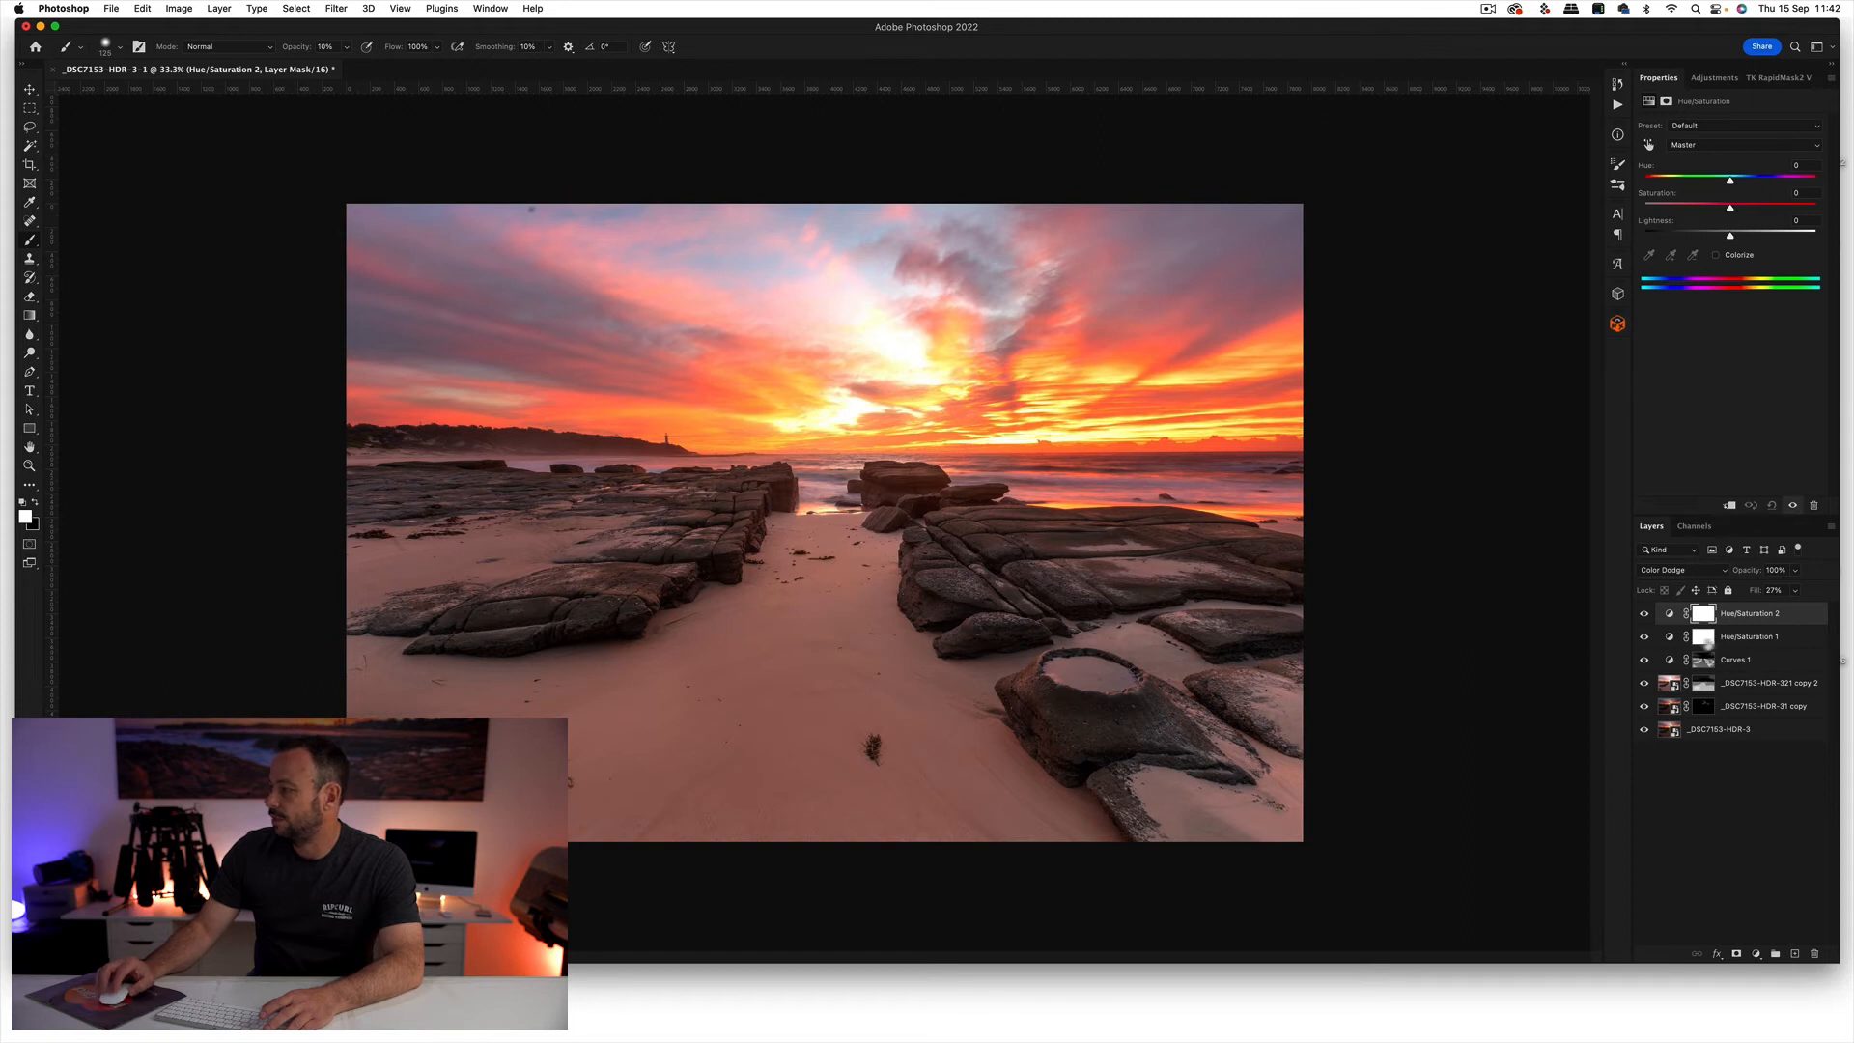
- Reduce the Color Dodge layer's fill to 17% and check its effect by toggling the layer's visibility
left_click(1795, 590)
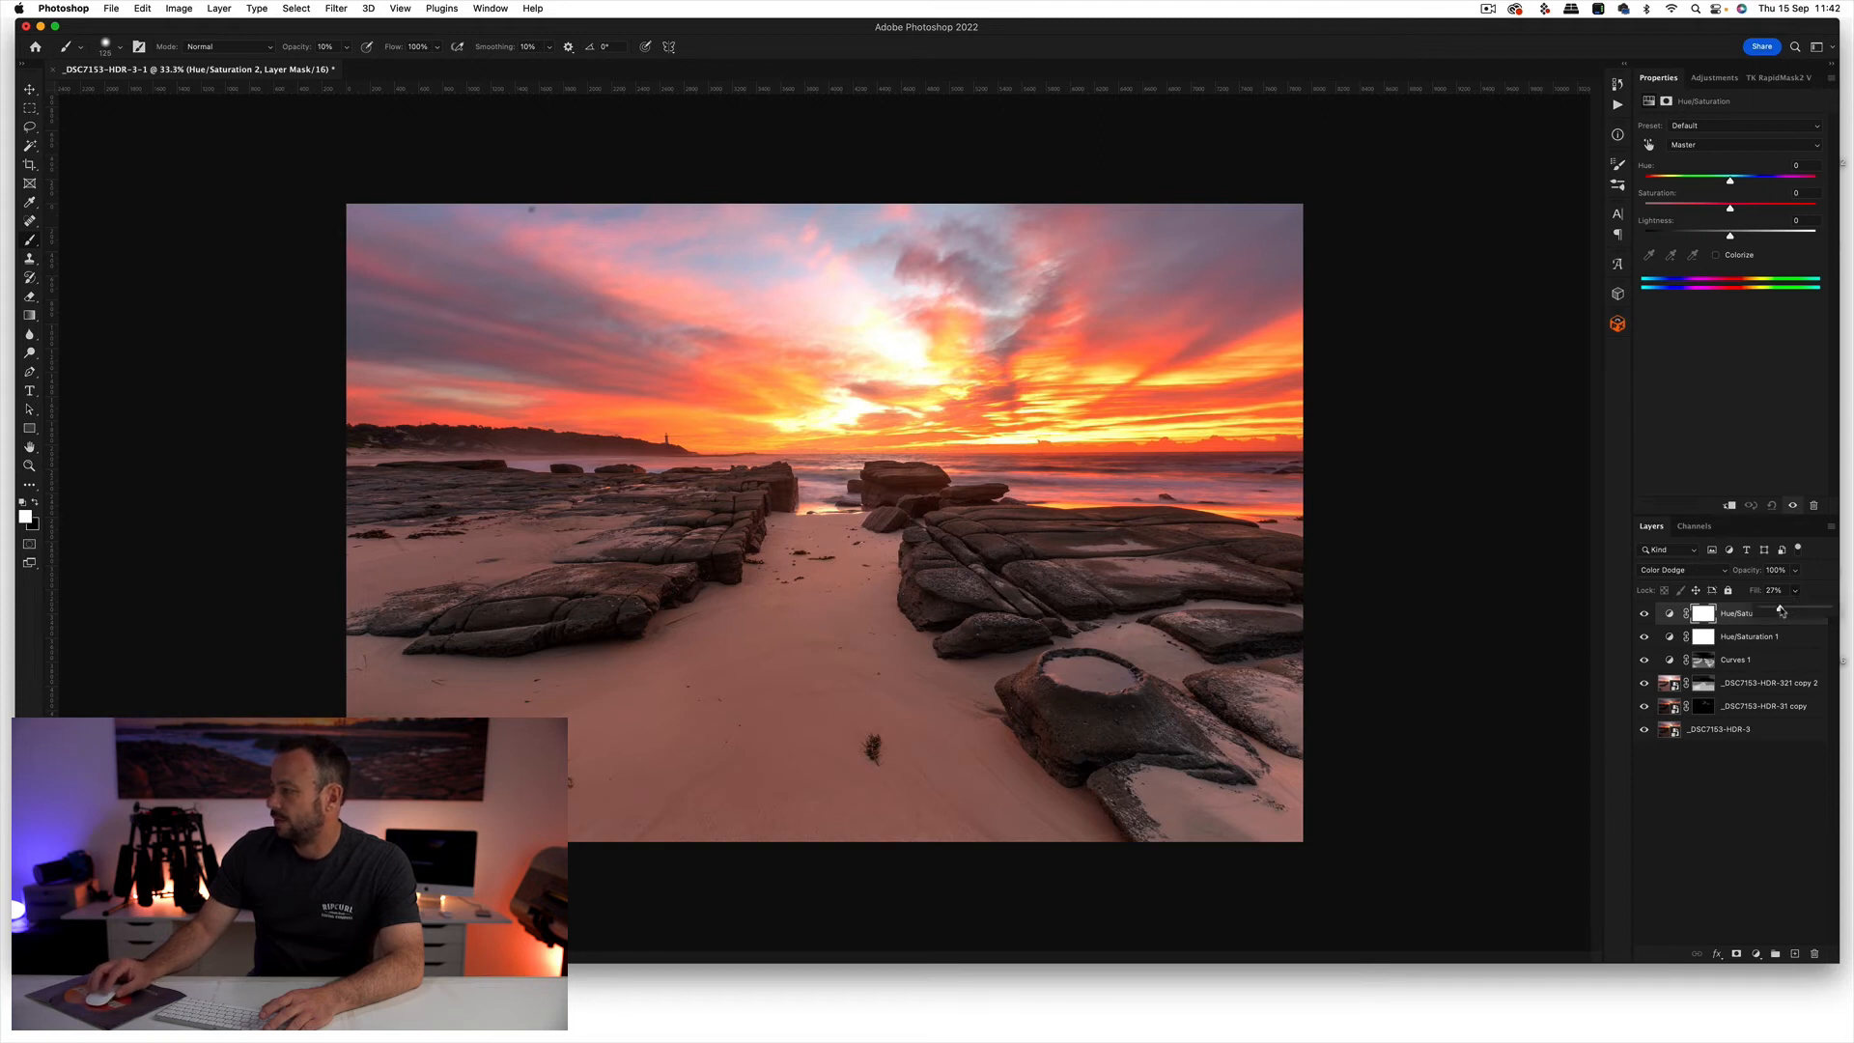
left_click_drag(1776, 614, 1773, 614)
left_click(1646, 617)
left_click(1646, 616)
left_click(1646, 617)
left_click(1646, 616)
left_click(1646, 616)
left_click(1646, 616)
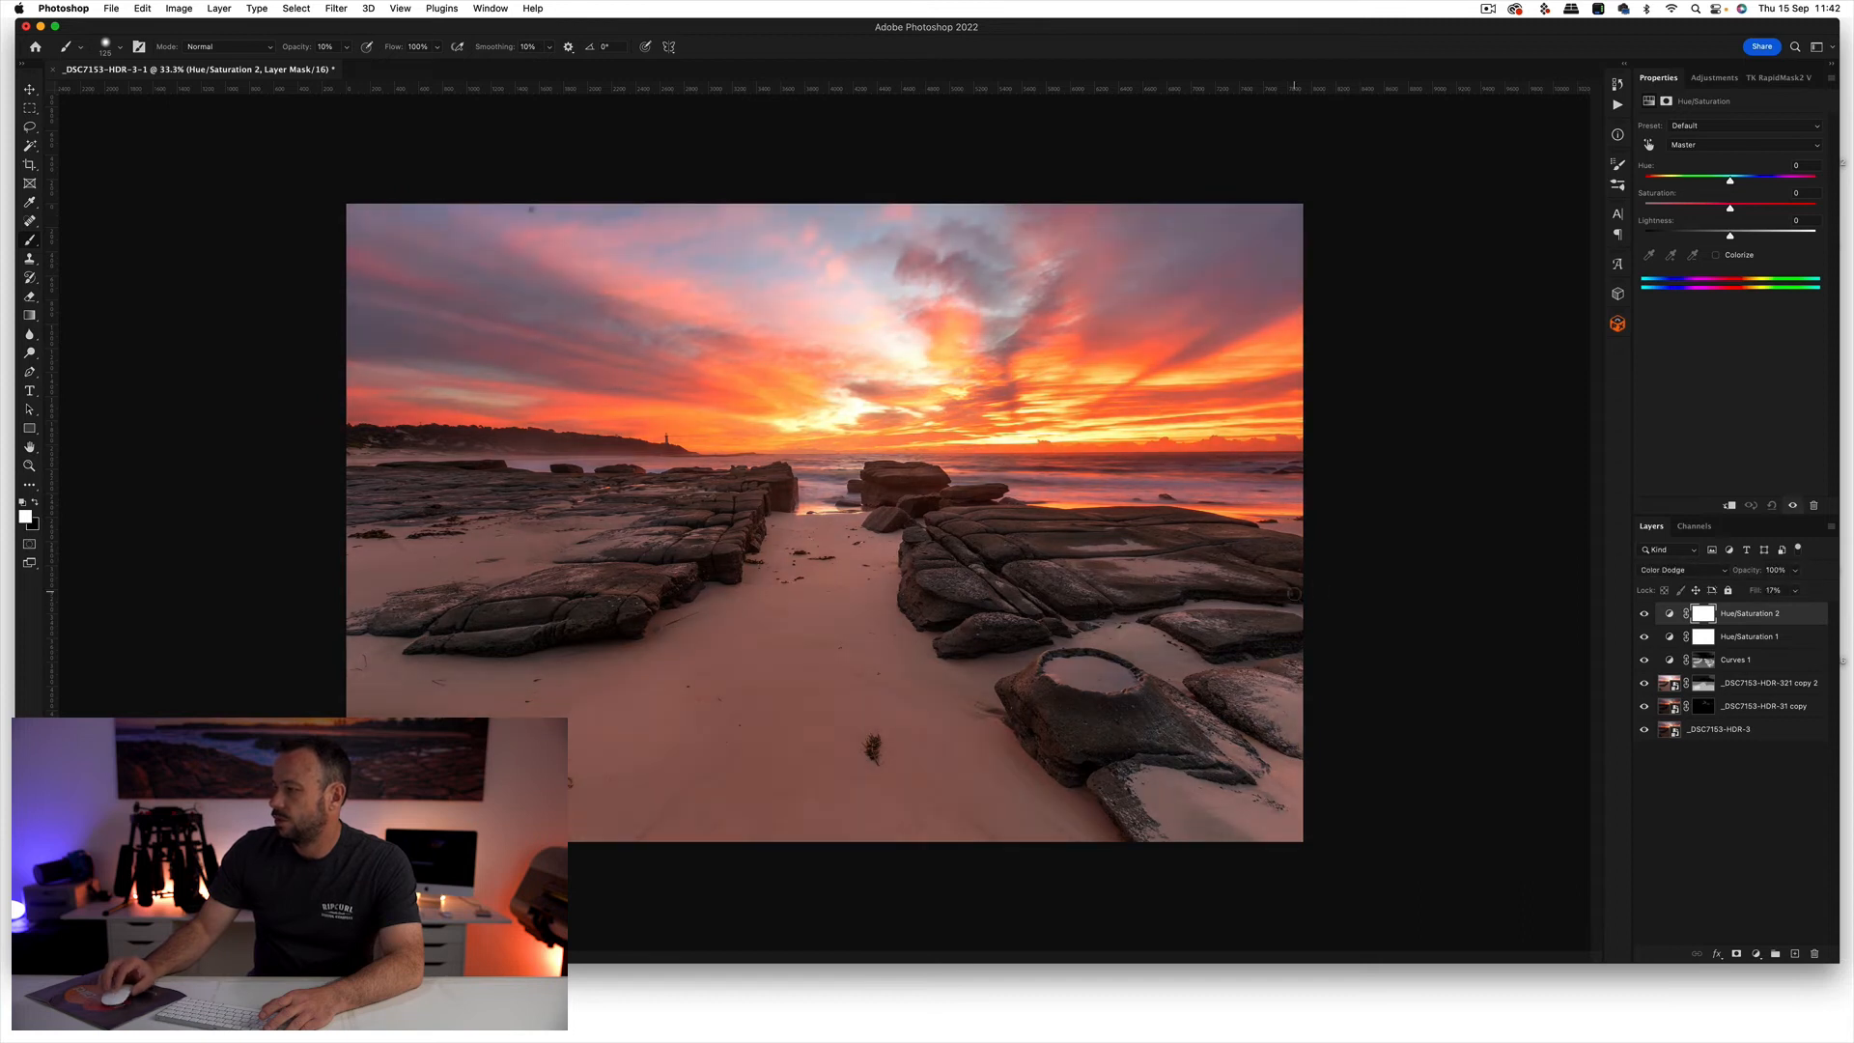
- Invert the Color Dodge layer's mask to black and paint white over the foreground with a large soft brush at 60% opacity
left_click(1706, 615)
key("super+i")
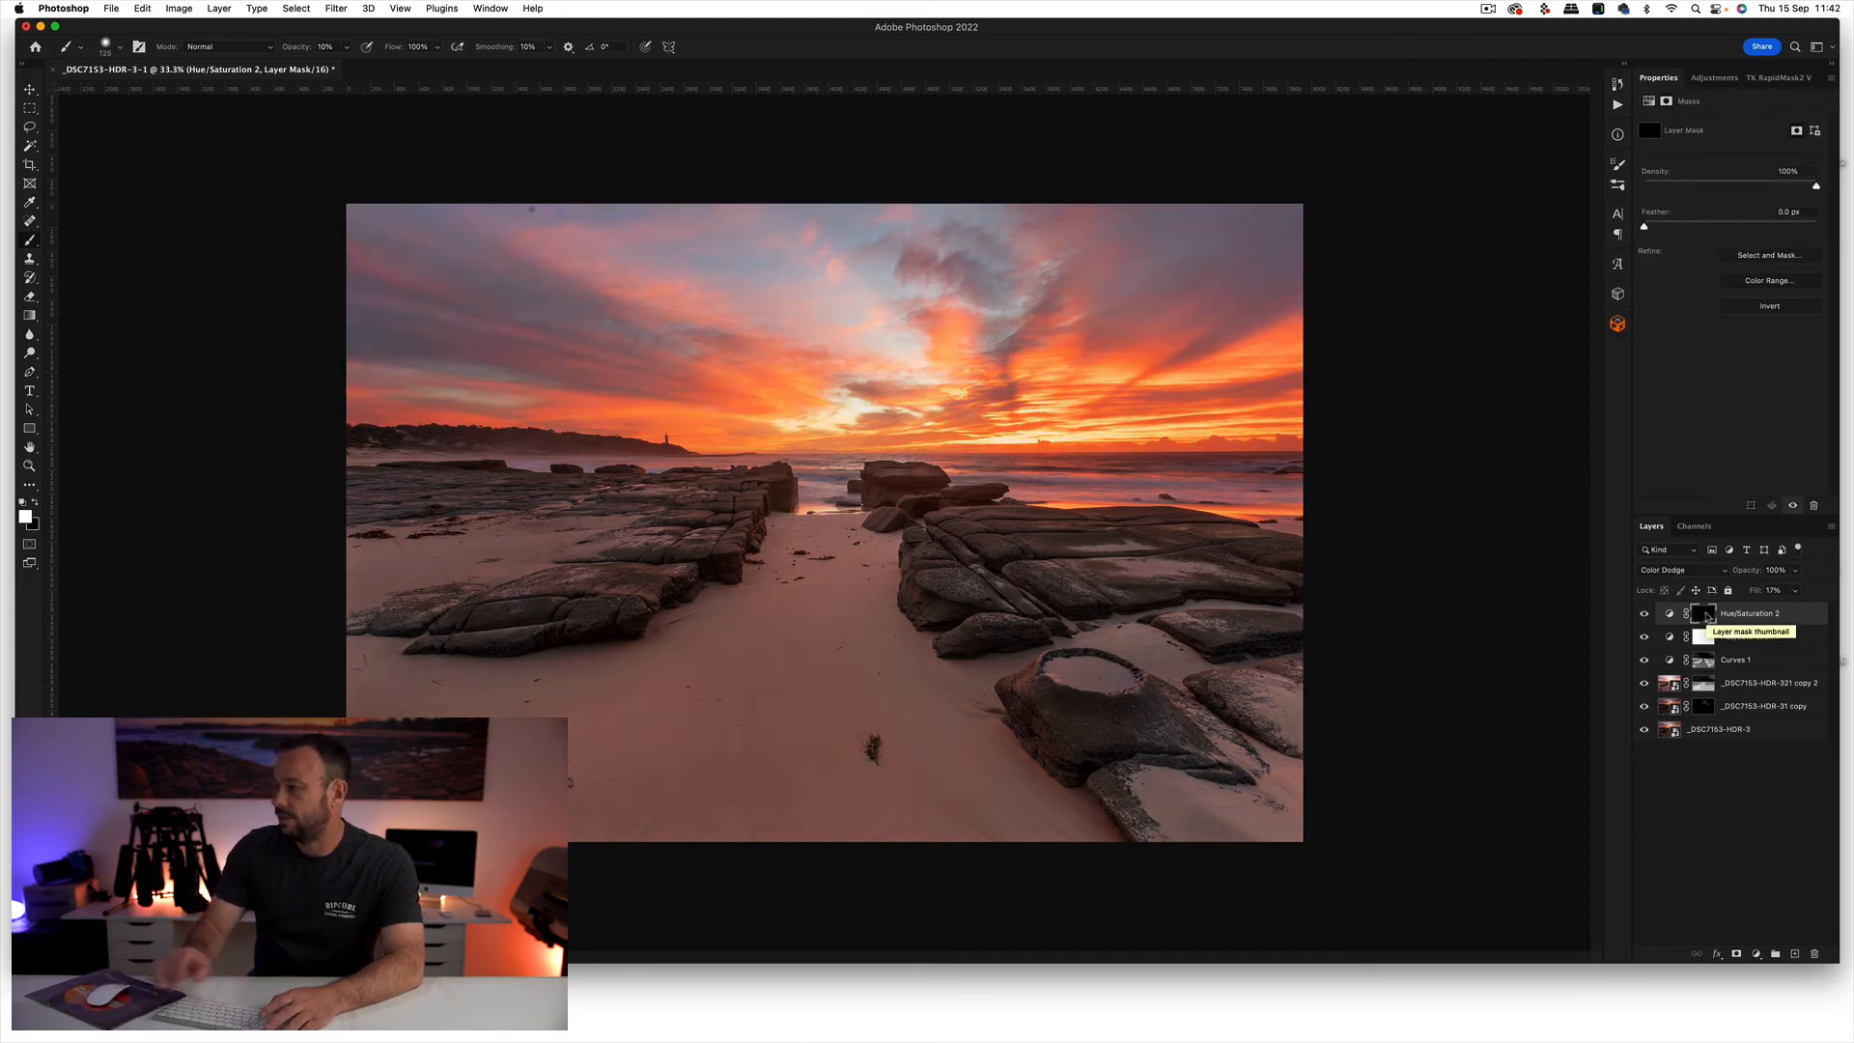
key("bracketright")
key("bracketright")
key("bracketright")
key("bracketright")
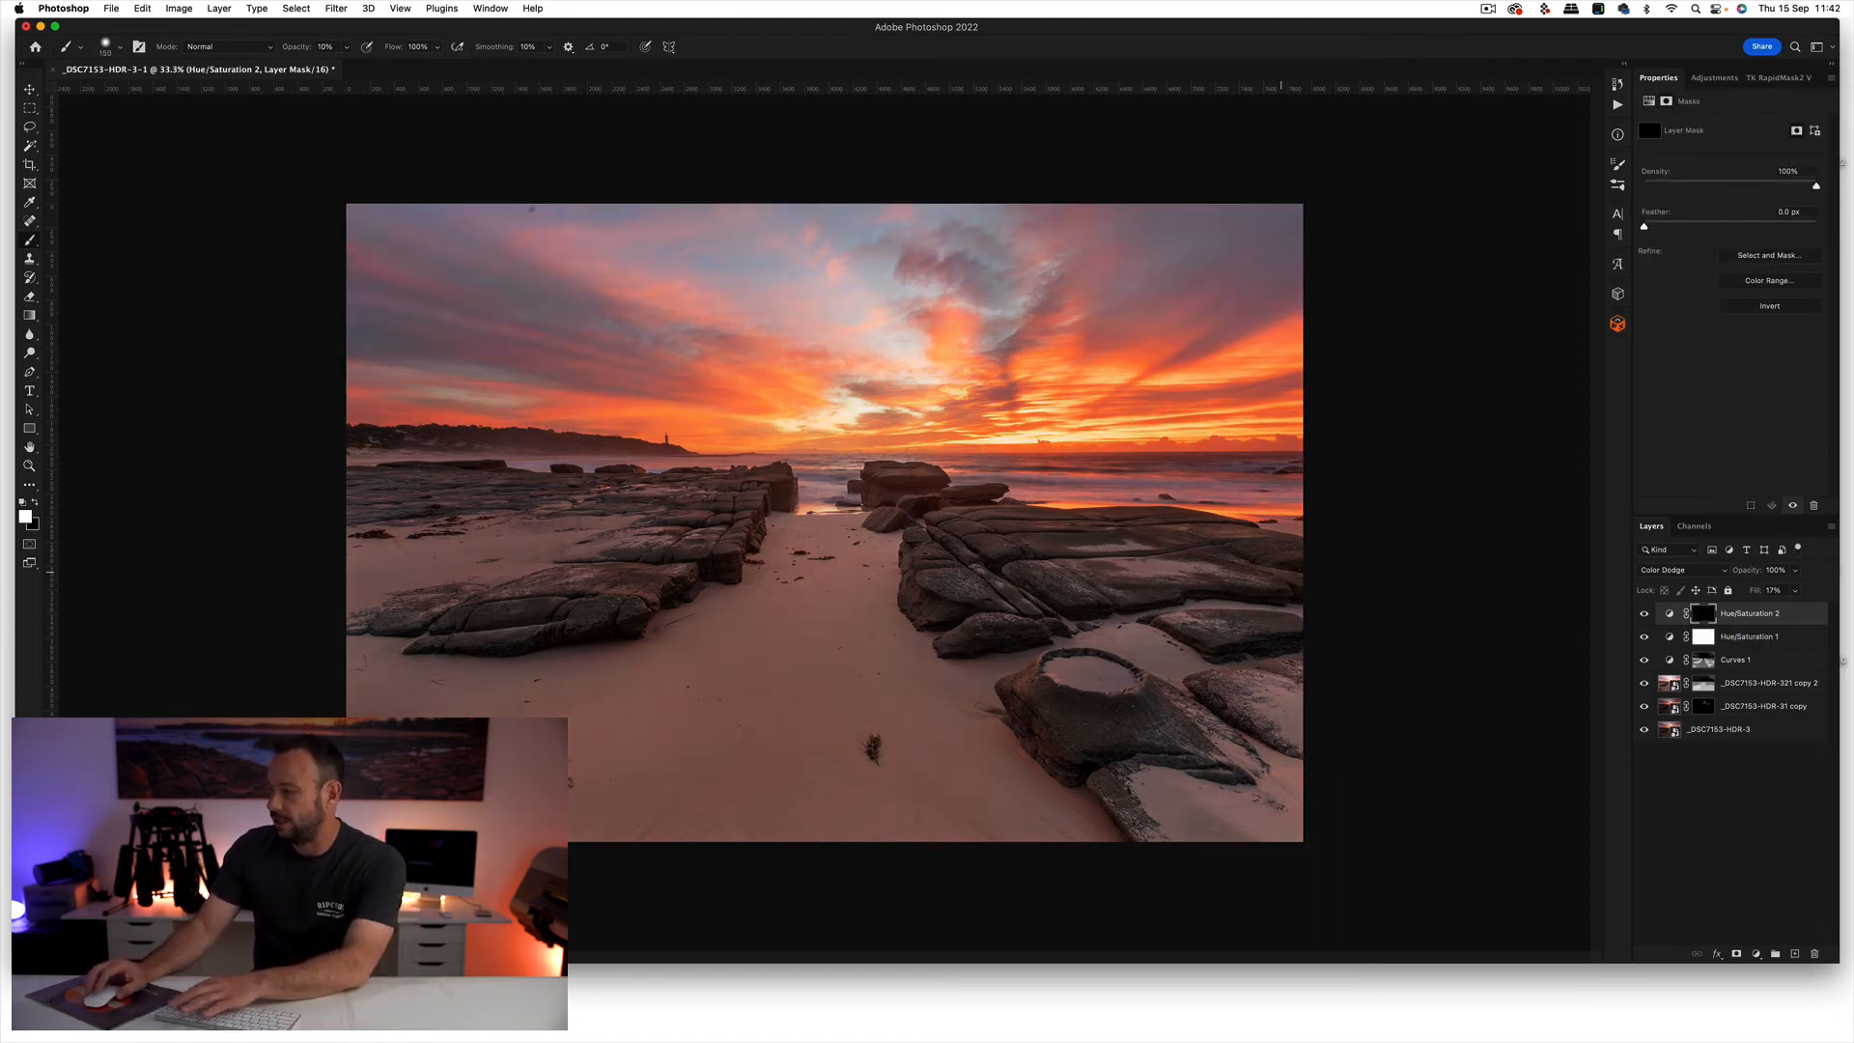
key("bracketright")
key("bracketright")
key("bracketright")
key("bracketright")
key("bracketright")
key("bracketright")
key("bracketright")
key("bracketright")
key("bracketright")
key("bracketright")
key("bracketright")
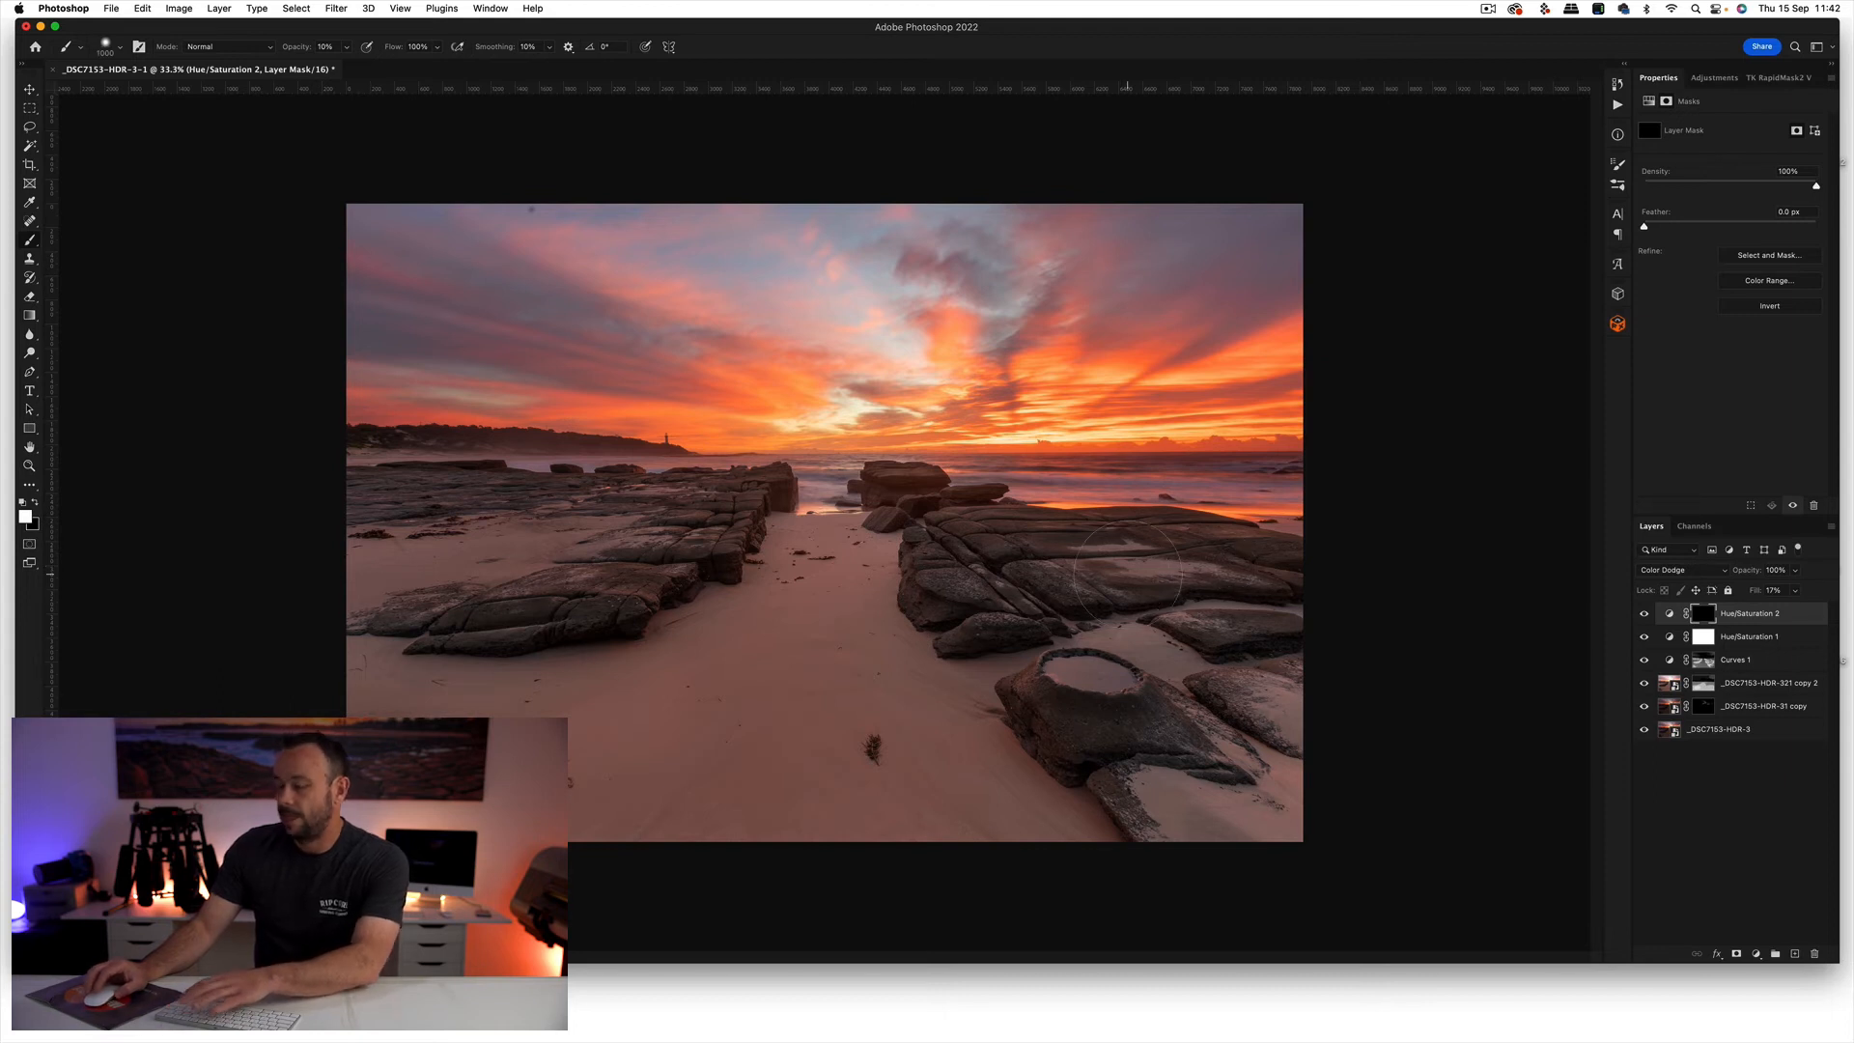
key("6")
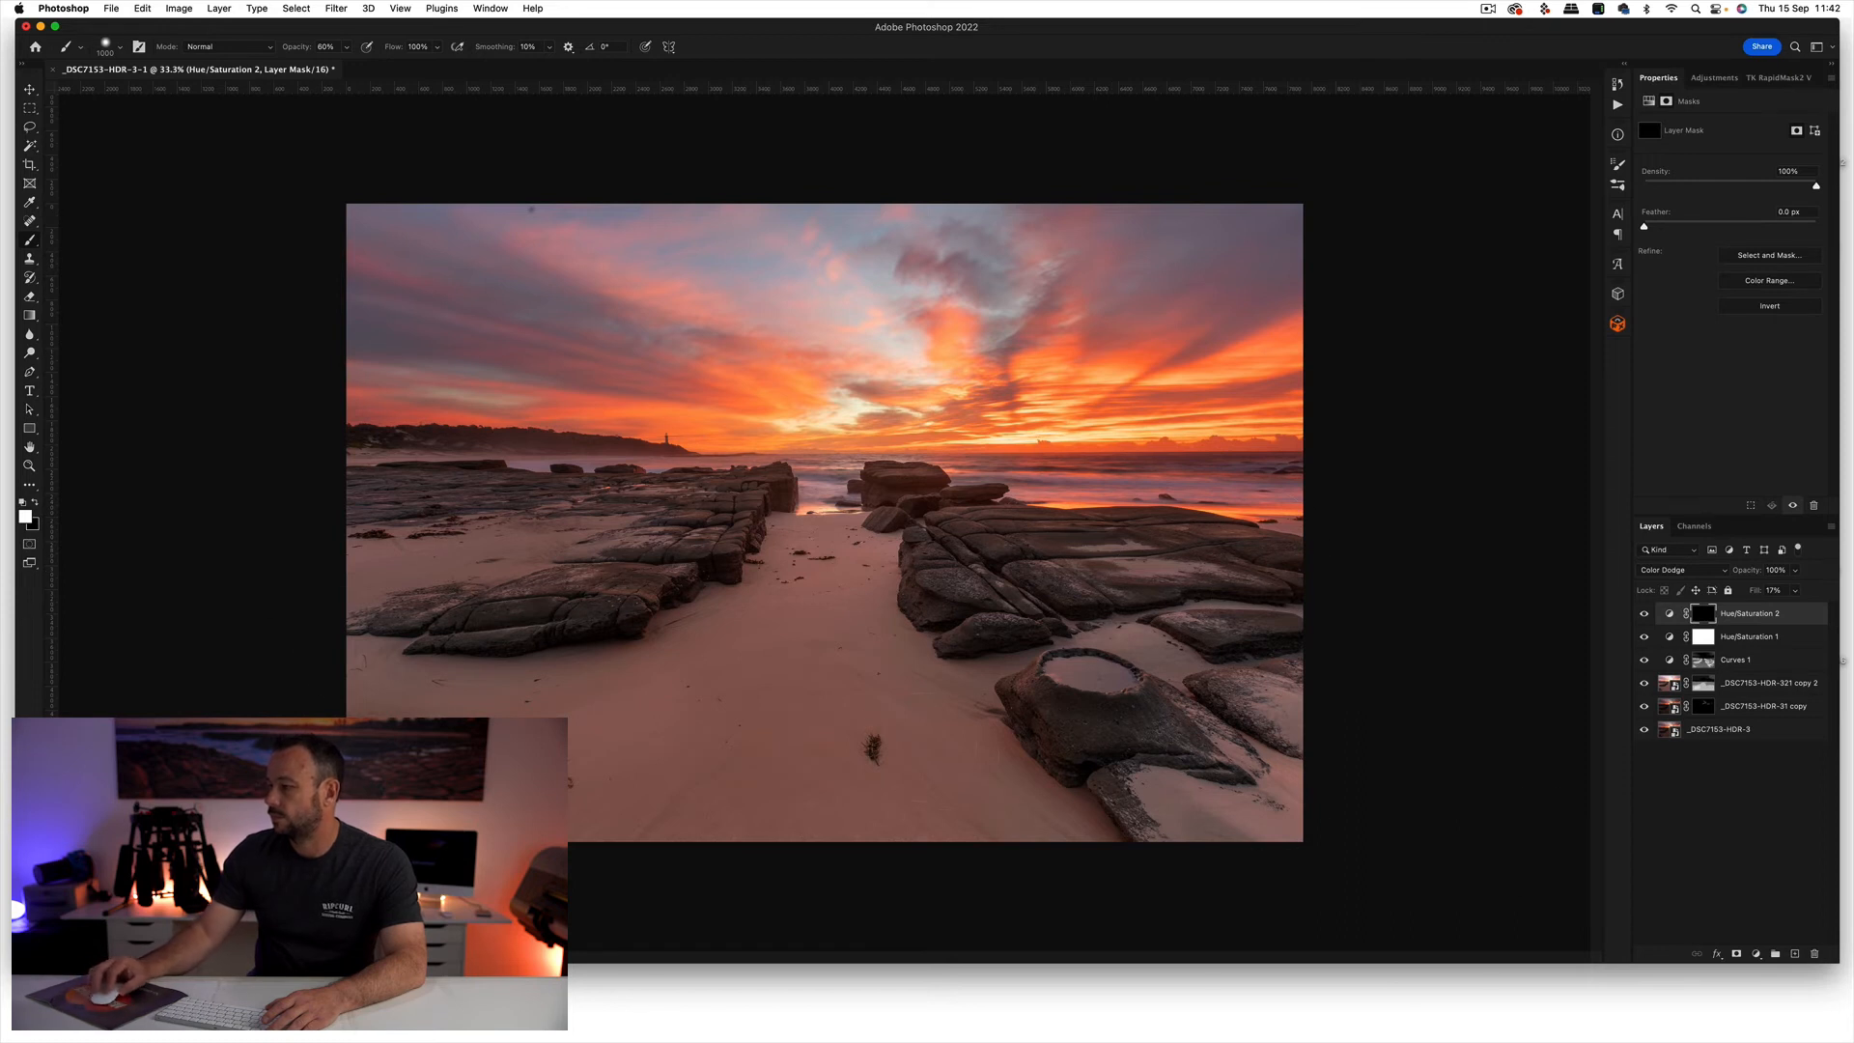
left_click_drag(837, 704, 1304, 704)
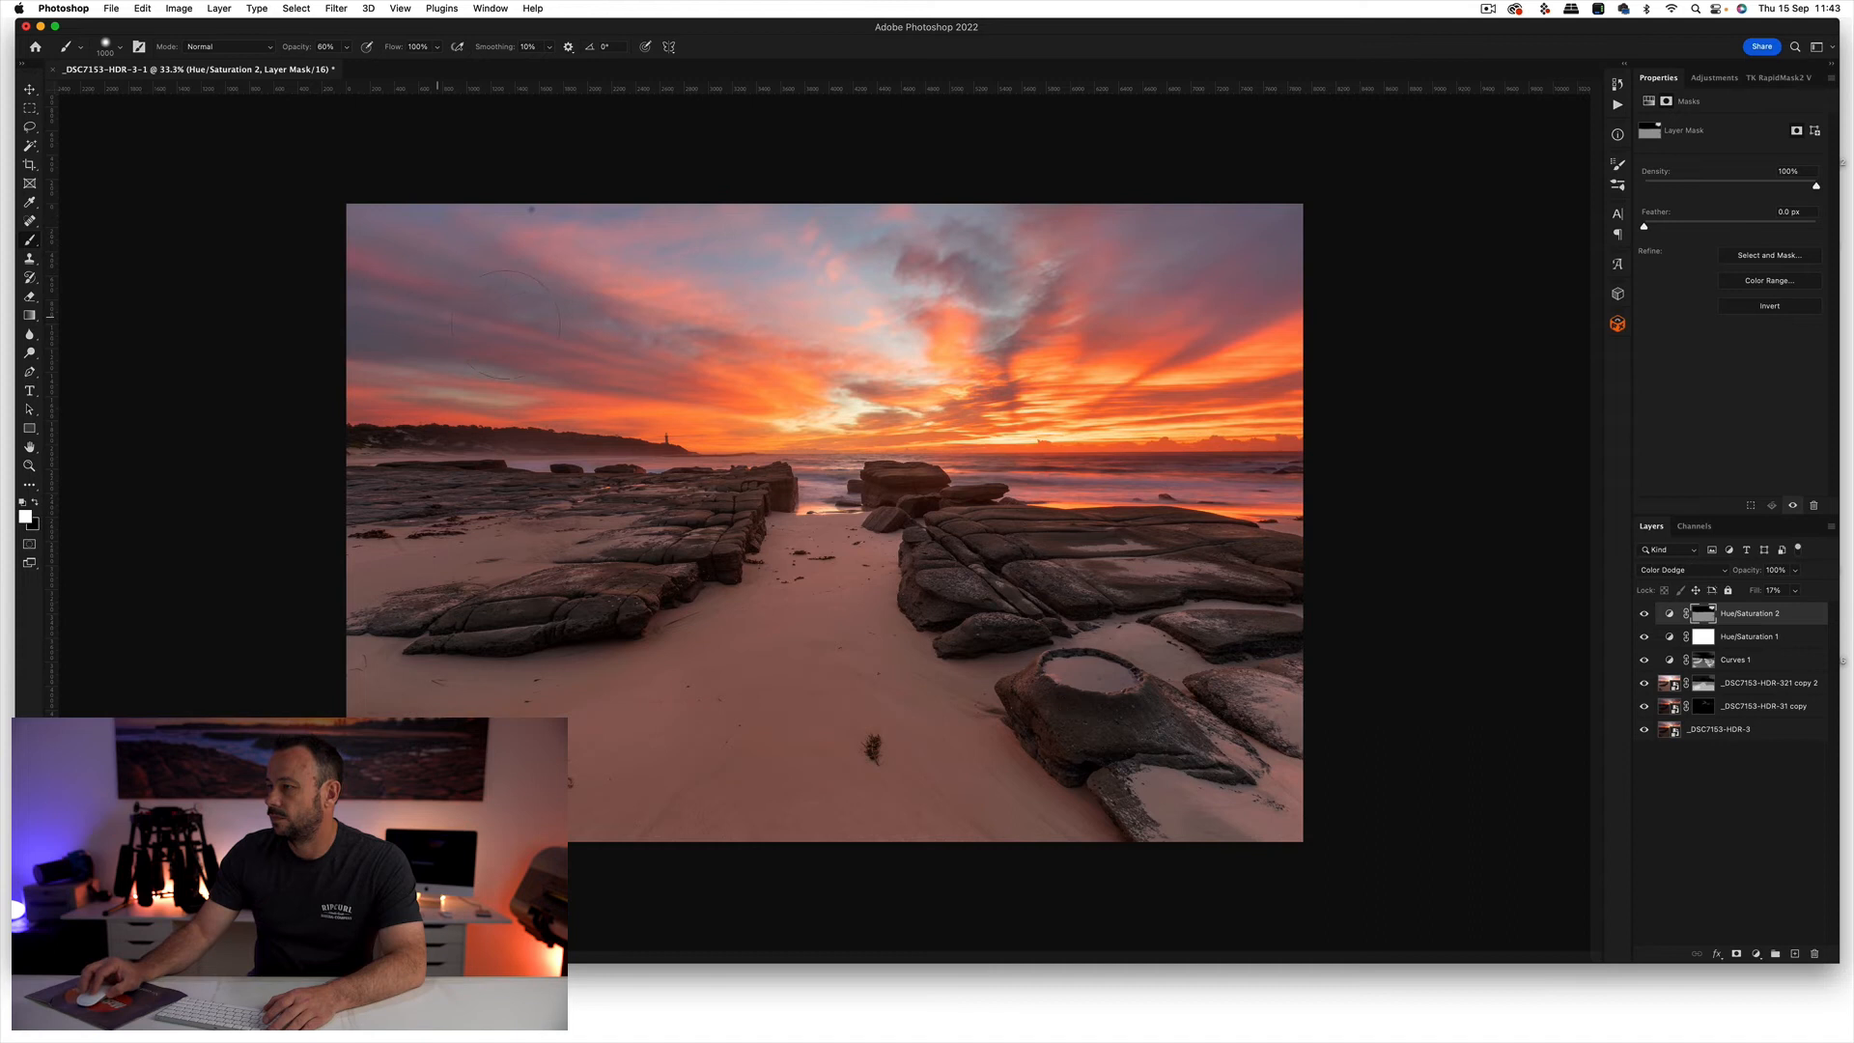
- Paint the Color Dodge mask lightly over the sky at a lower opacity, and over the foreground with a larger brush at 100% opacity
key("2")
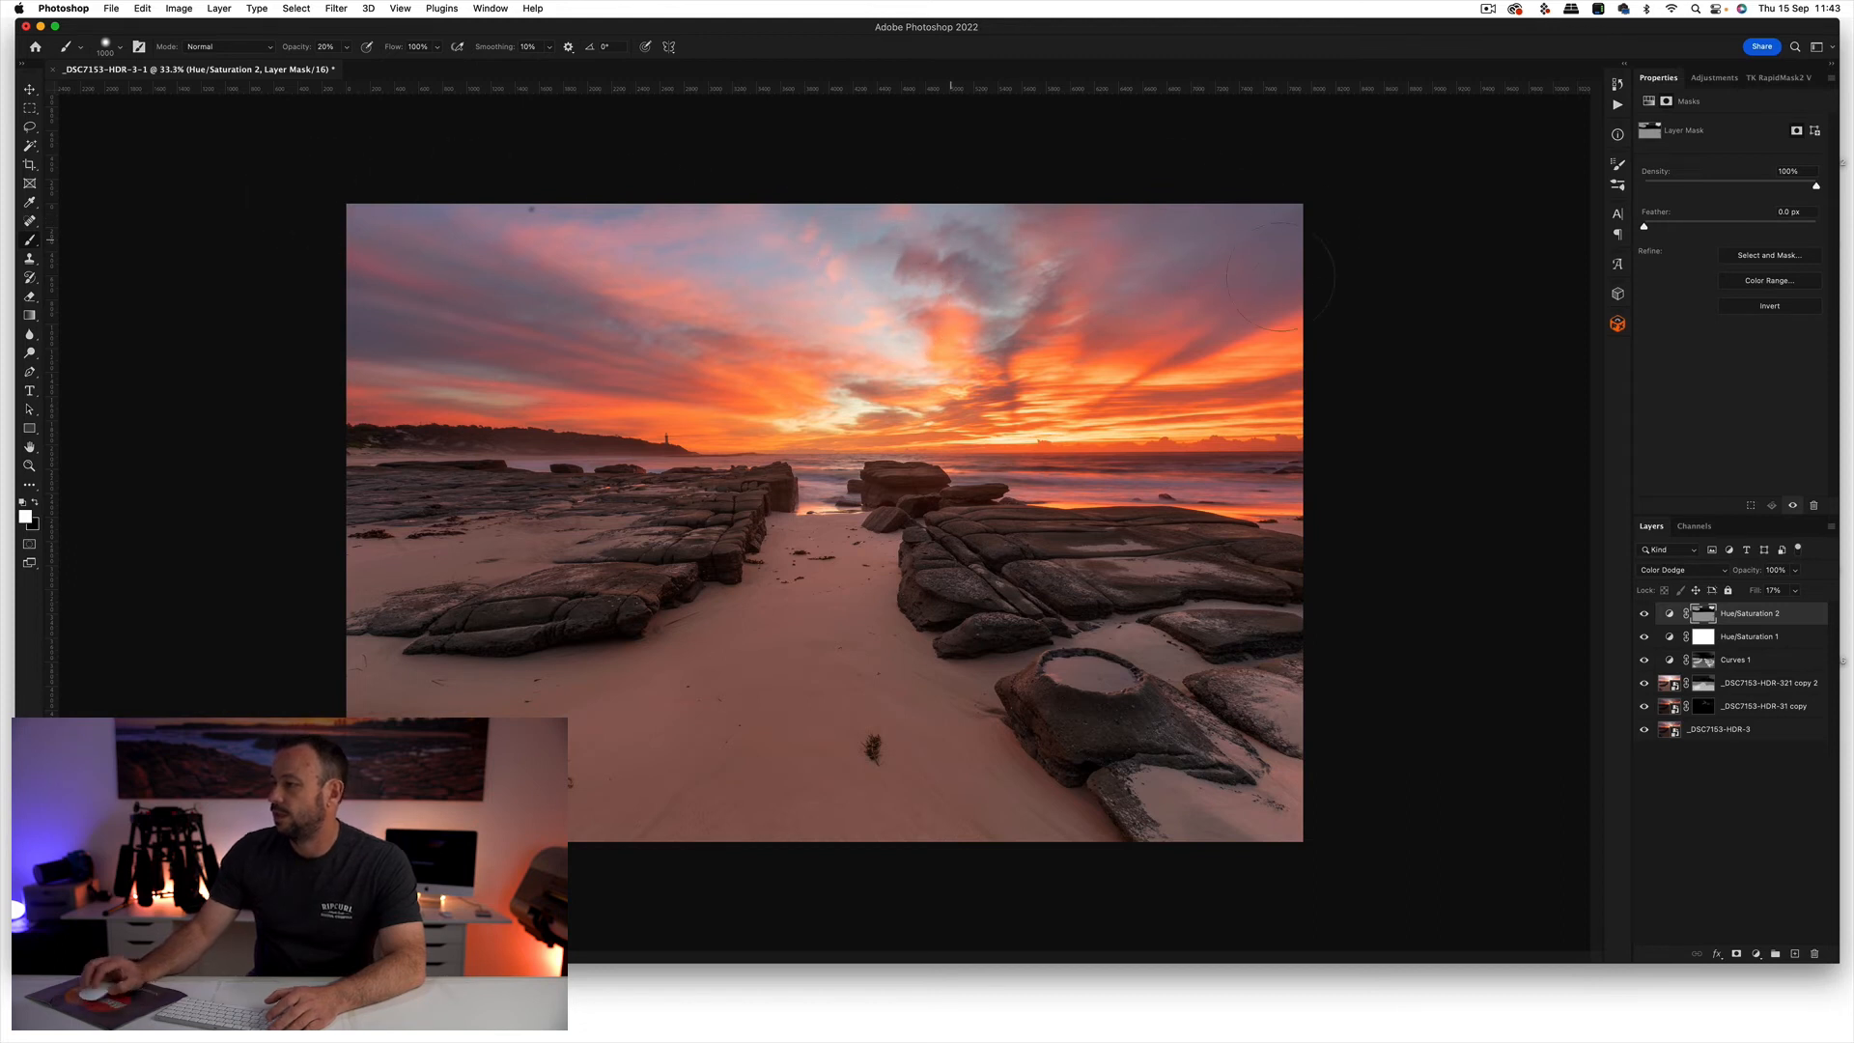
left_click(1644, 614)
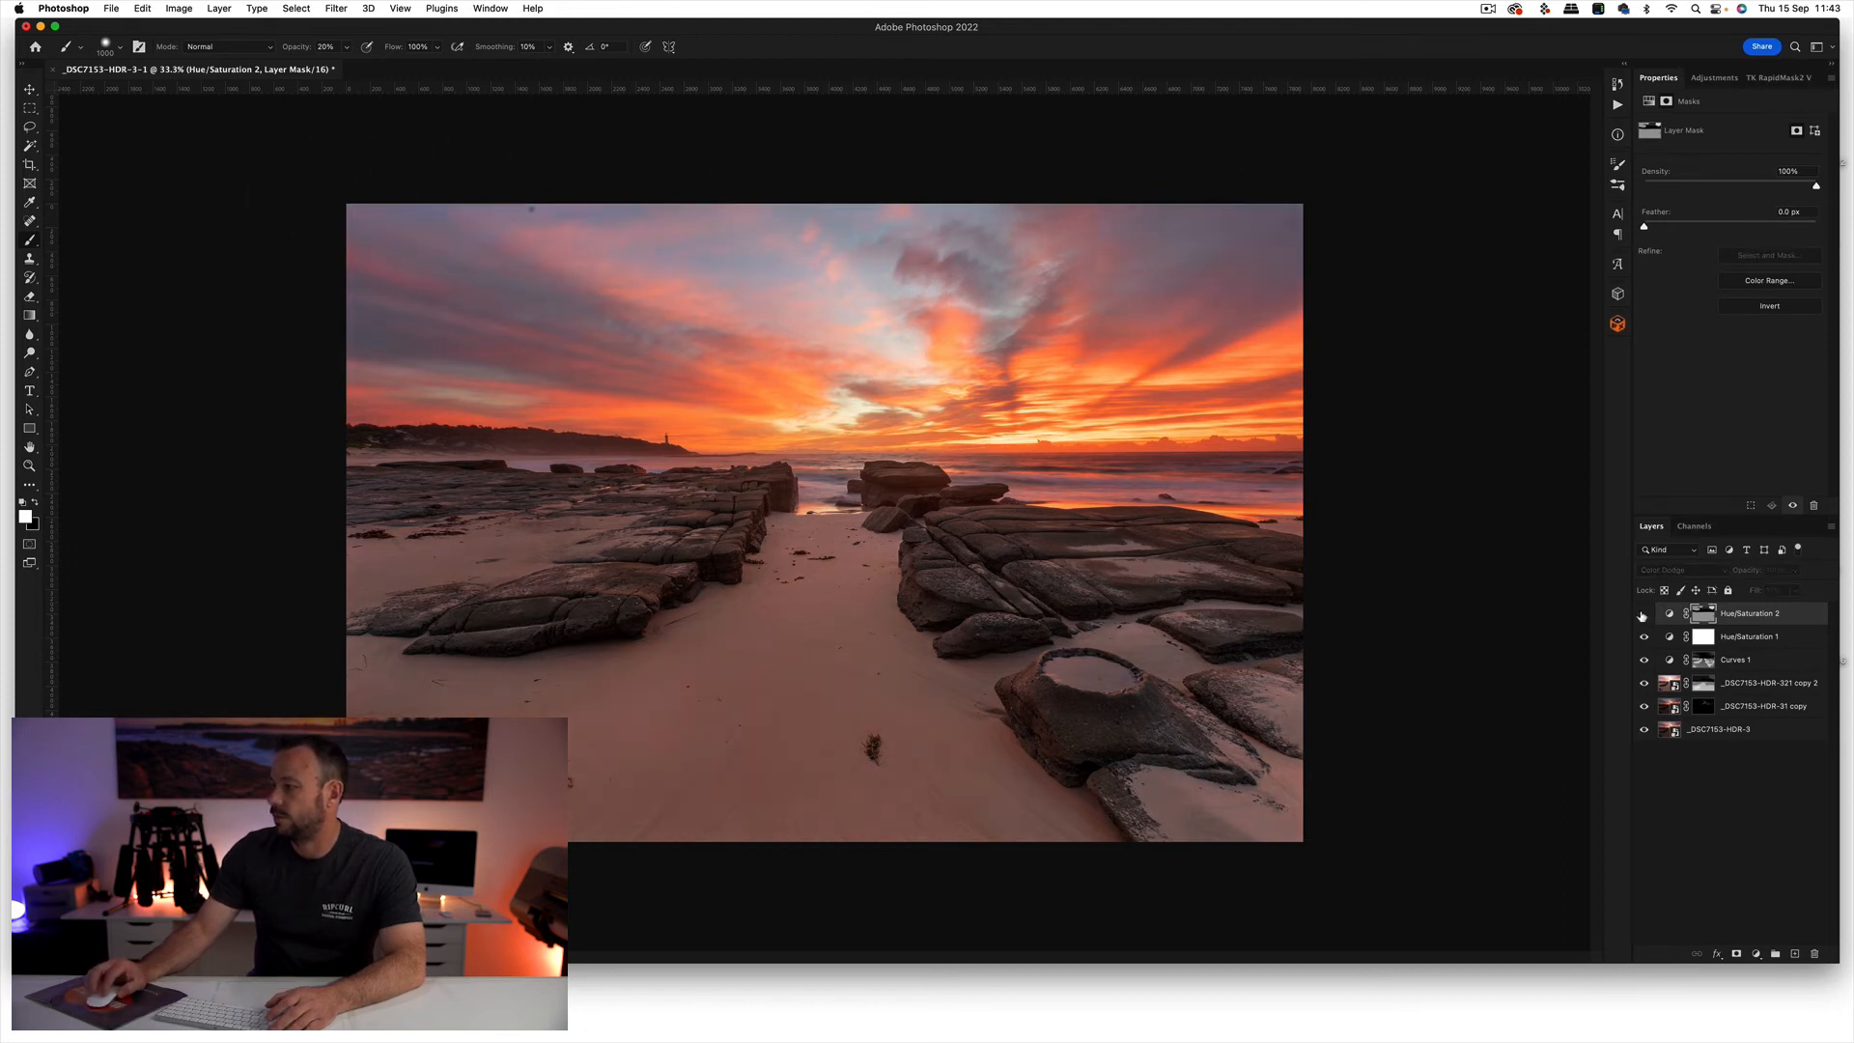
left_click(1644, 613)
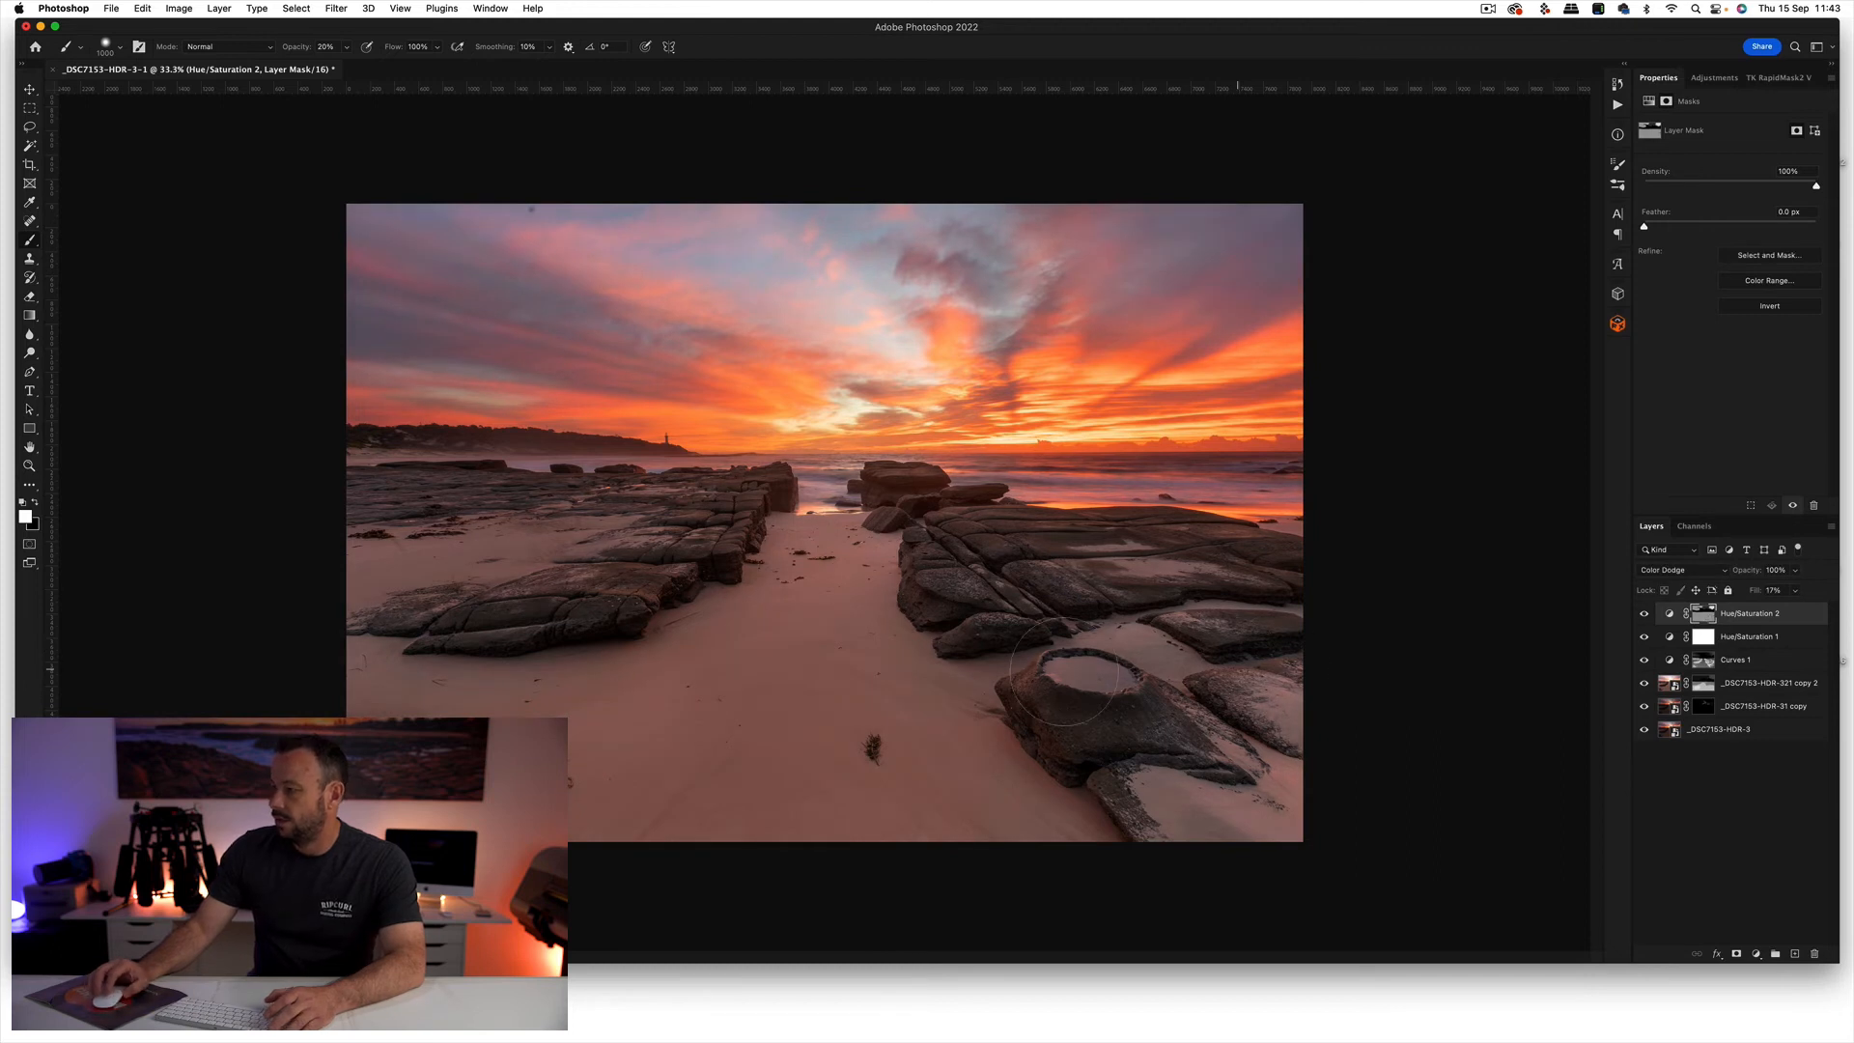
key("0")
key("bracketright")
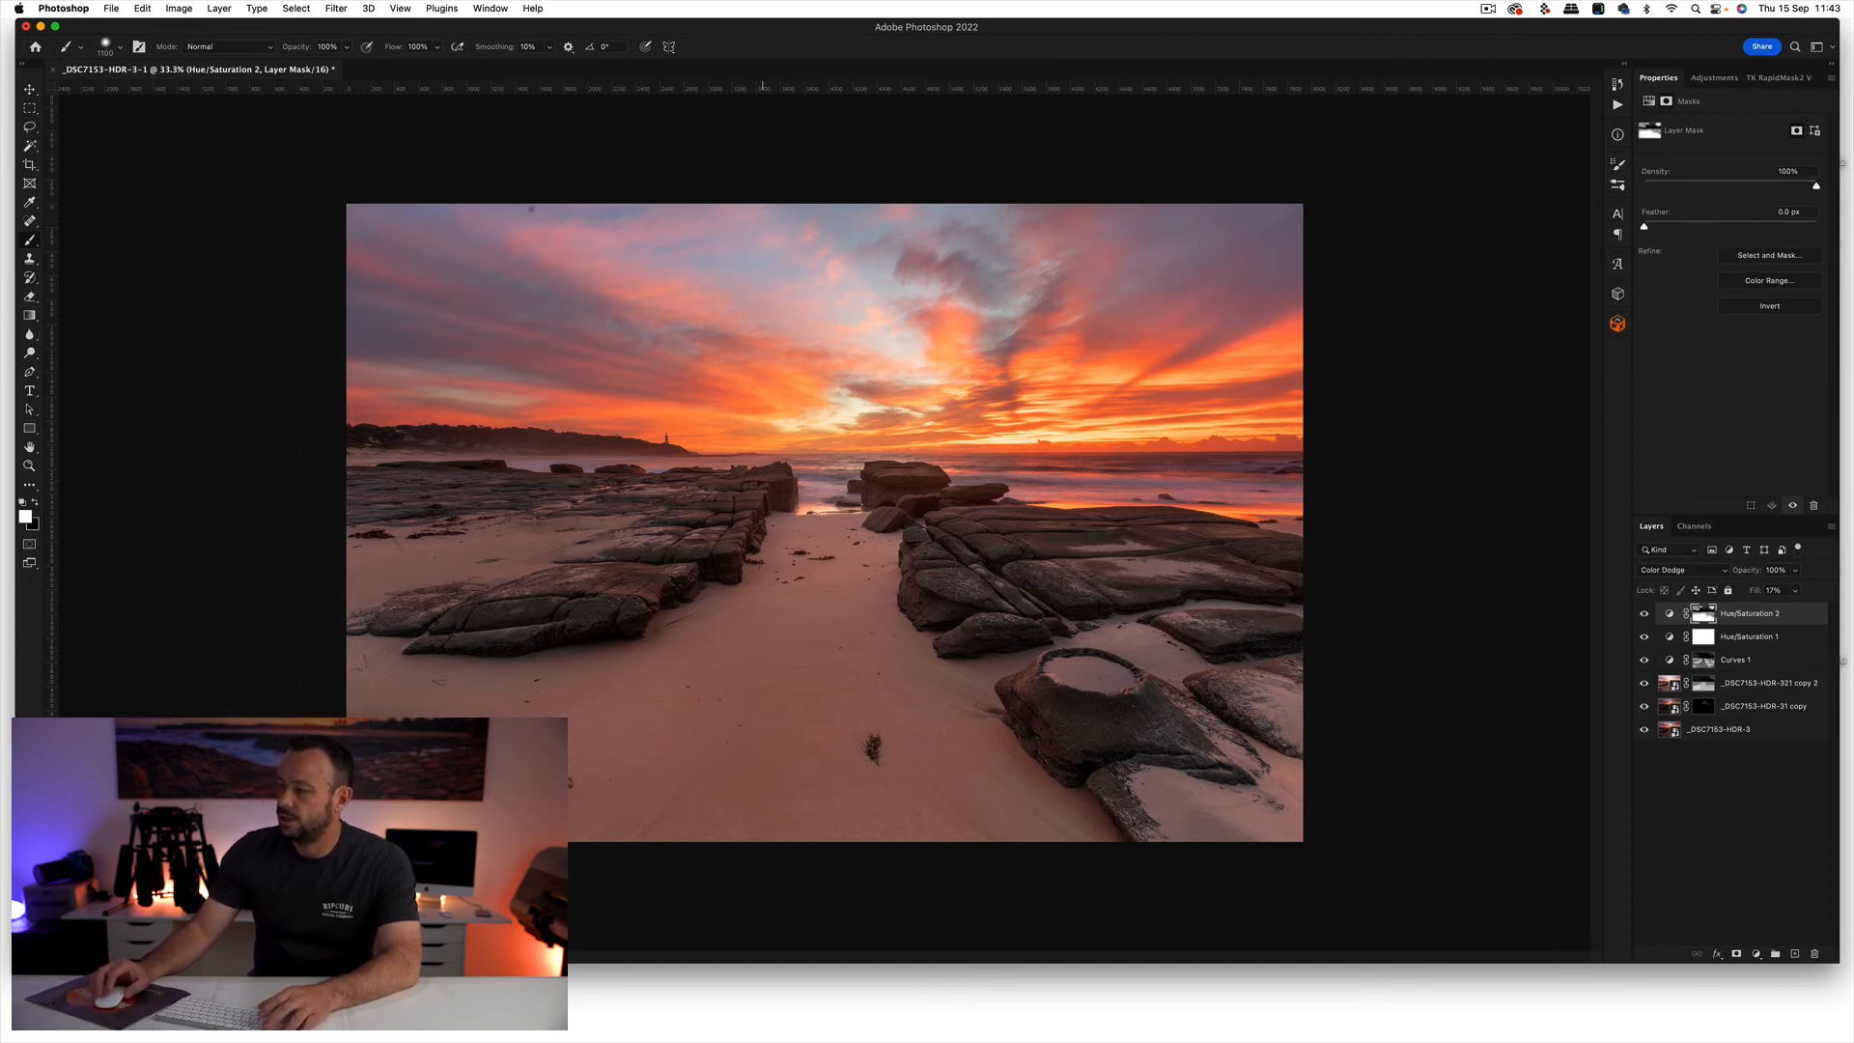
- Add a Color Balance adjustment layer, shift the midtones slightly toward cyan, and compare the image with and without it
left_click(1758, 956)
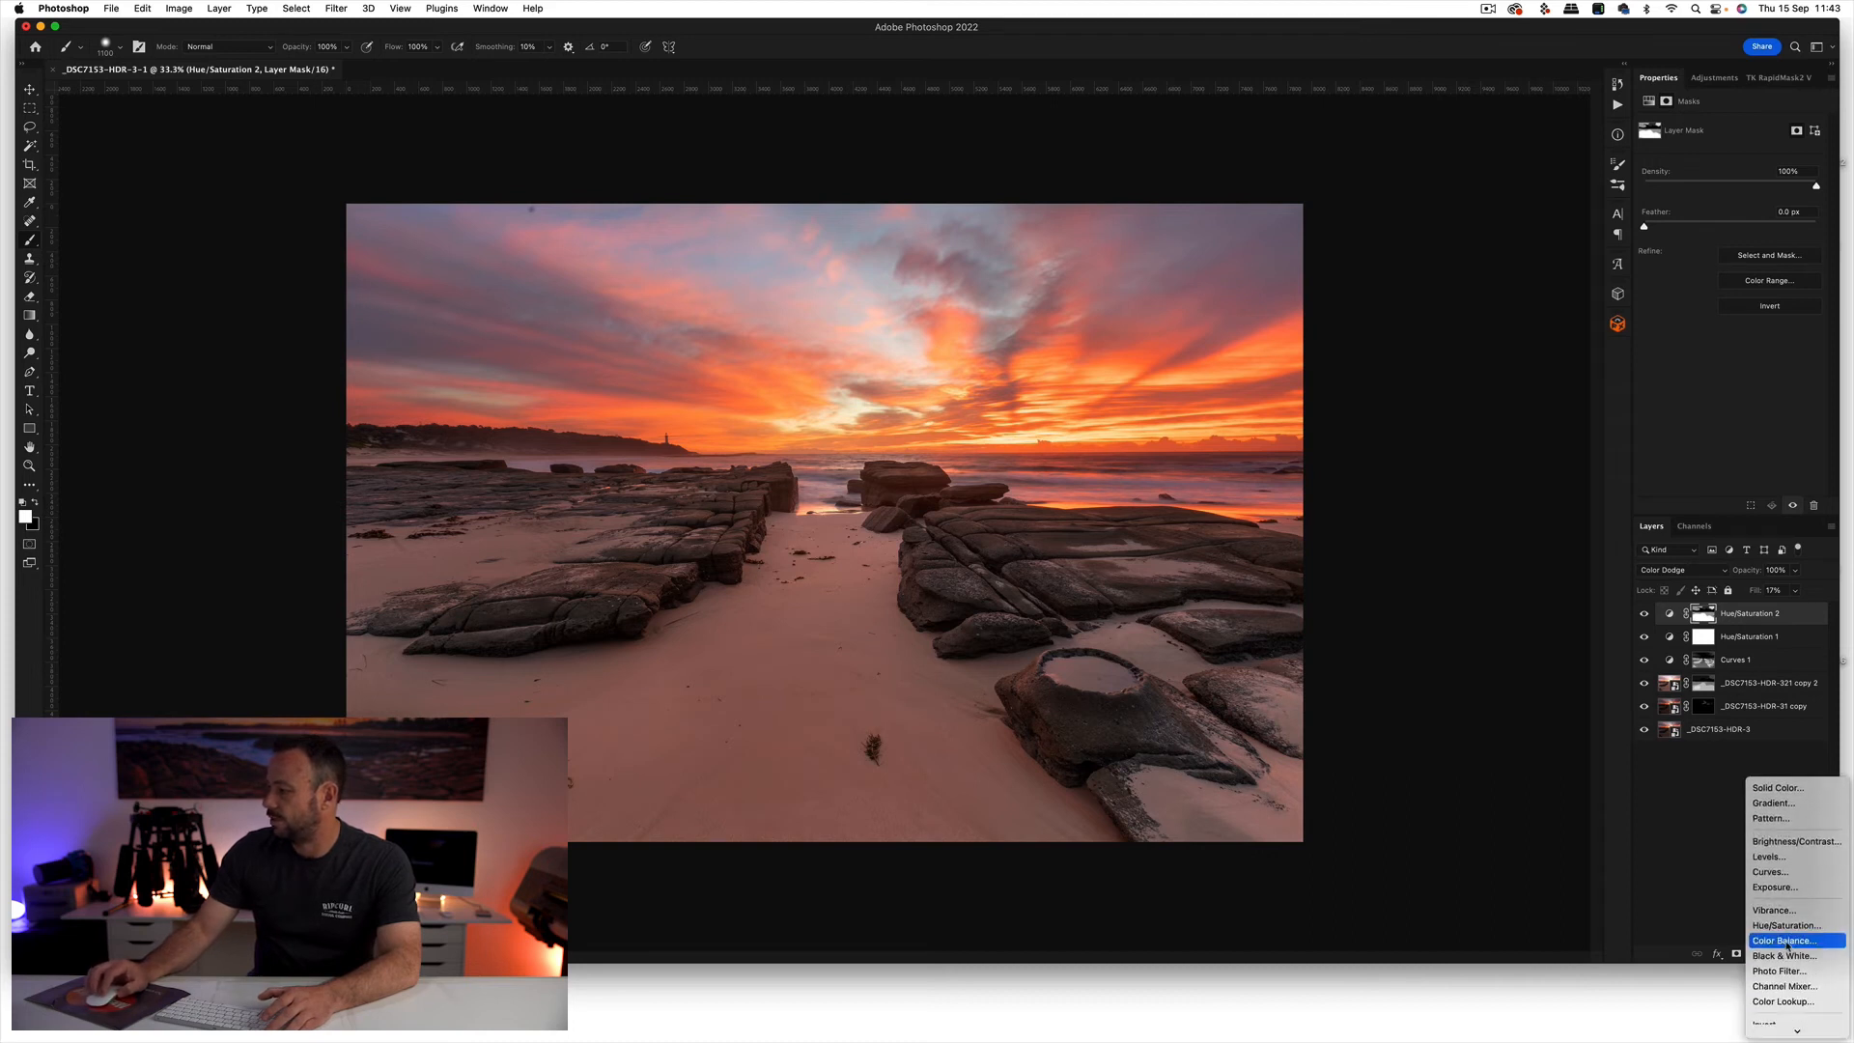
left_click(1786, 946)
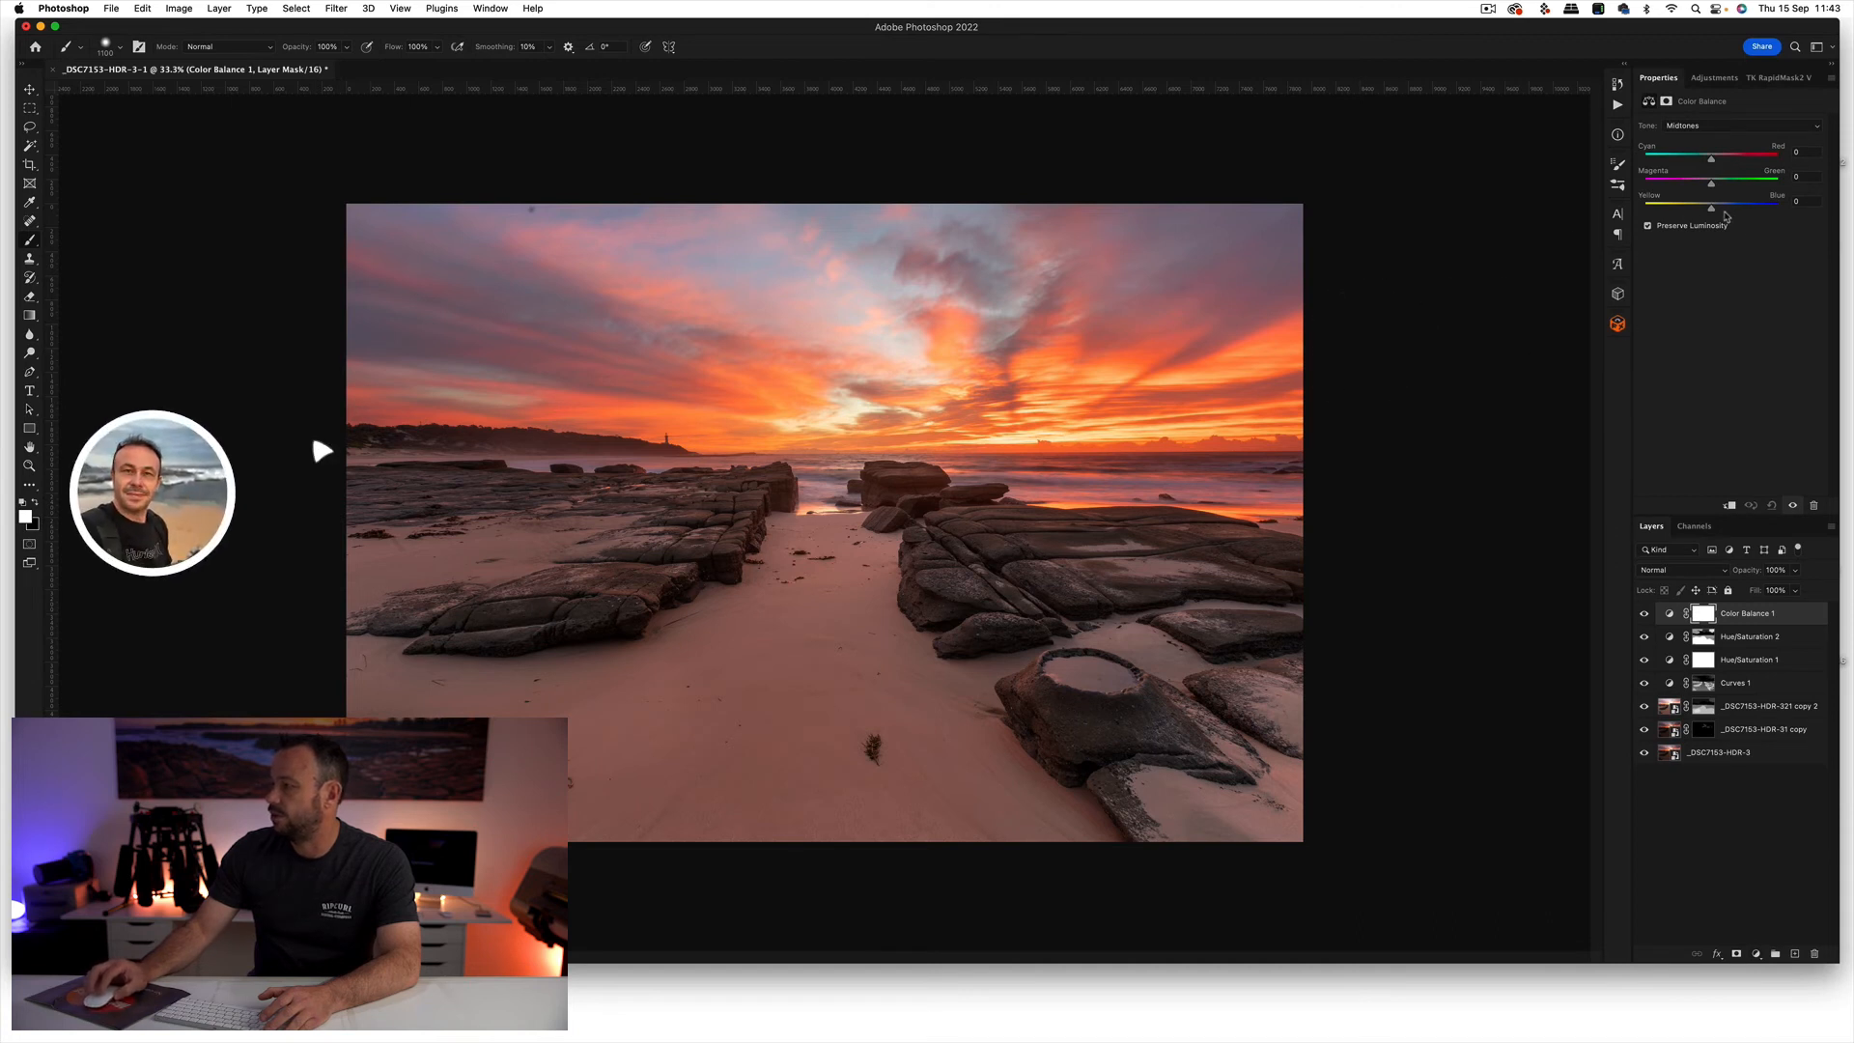
left_click_drag(1713, 162, 1707, 166)
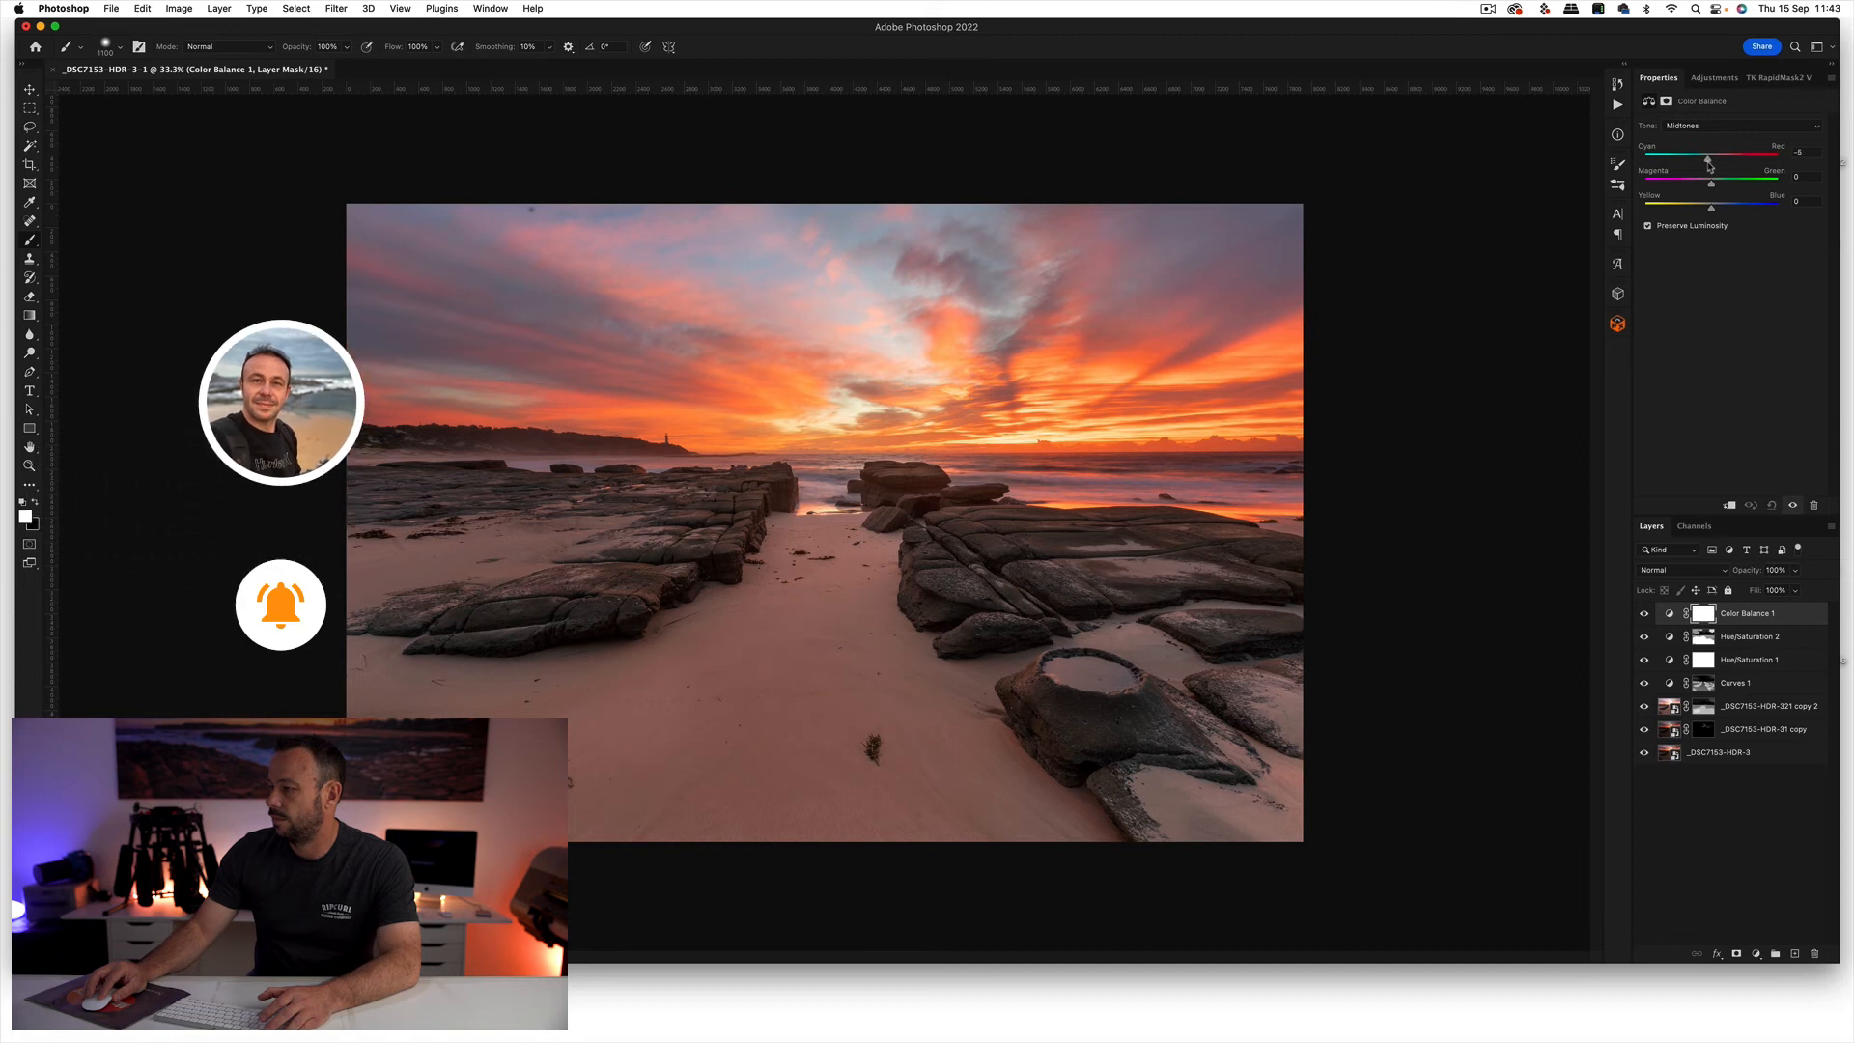
left_click(1644, 614)
left_click(1645, 615)
left_click(1644, 615)
left_click(1644, 615)
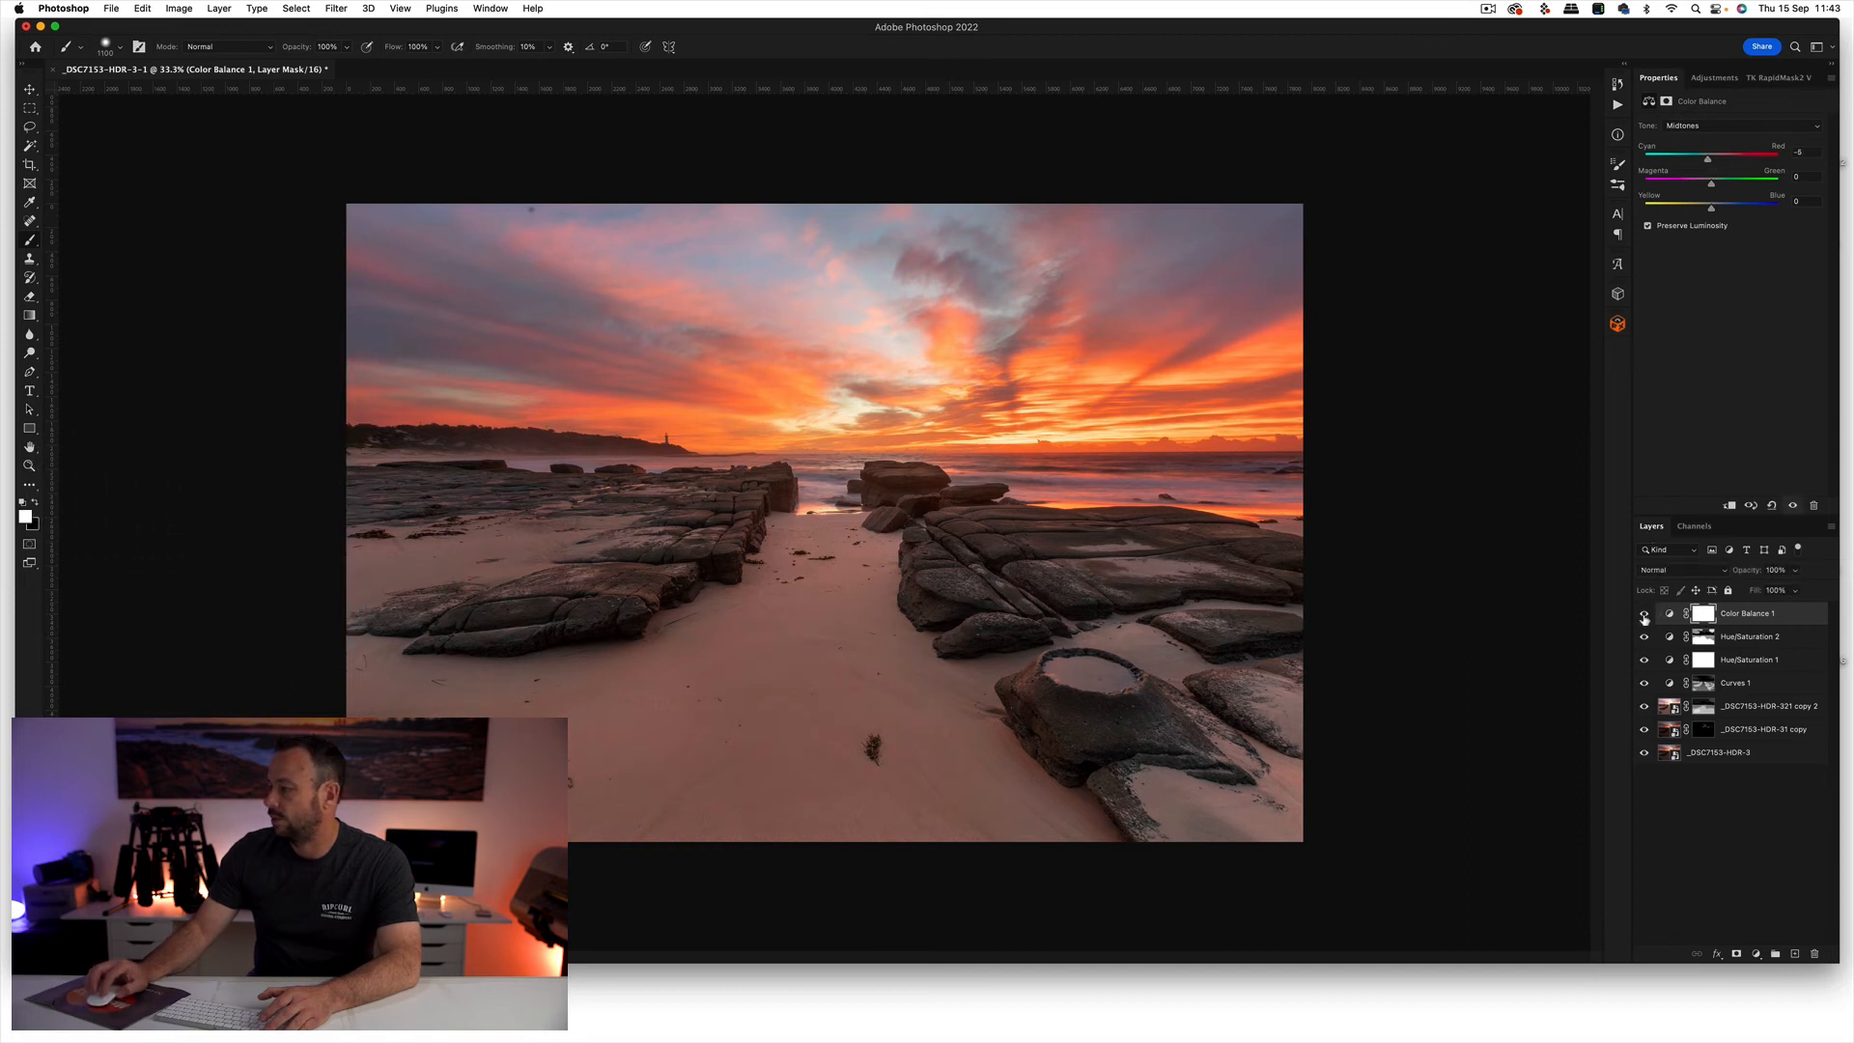
- Invert the Color Balance mask to black and paint white over the foreground sand with the brush at 60% opacity
left_click(1704, 614)
key("super+i")
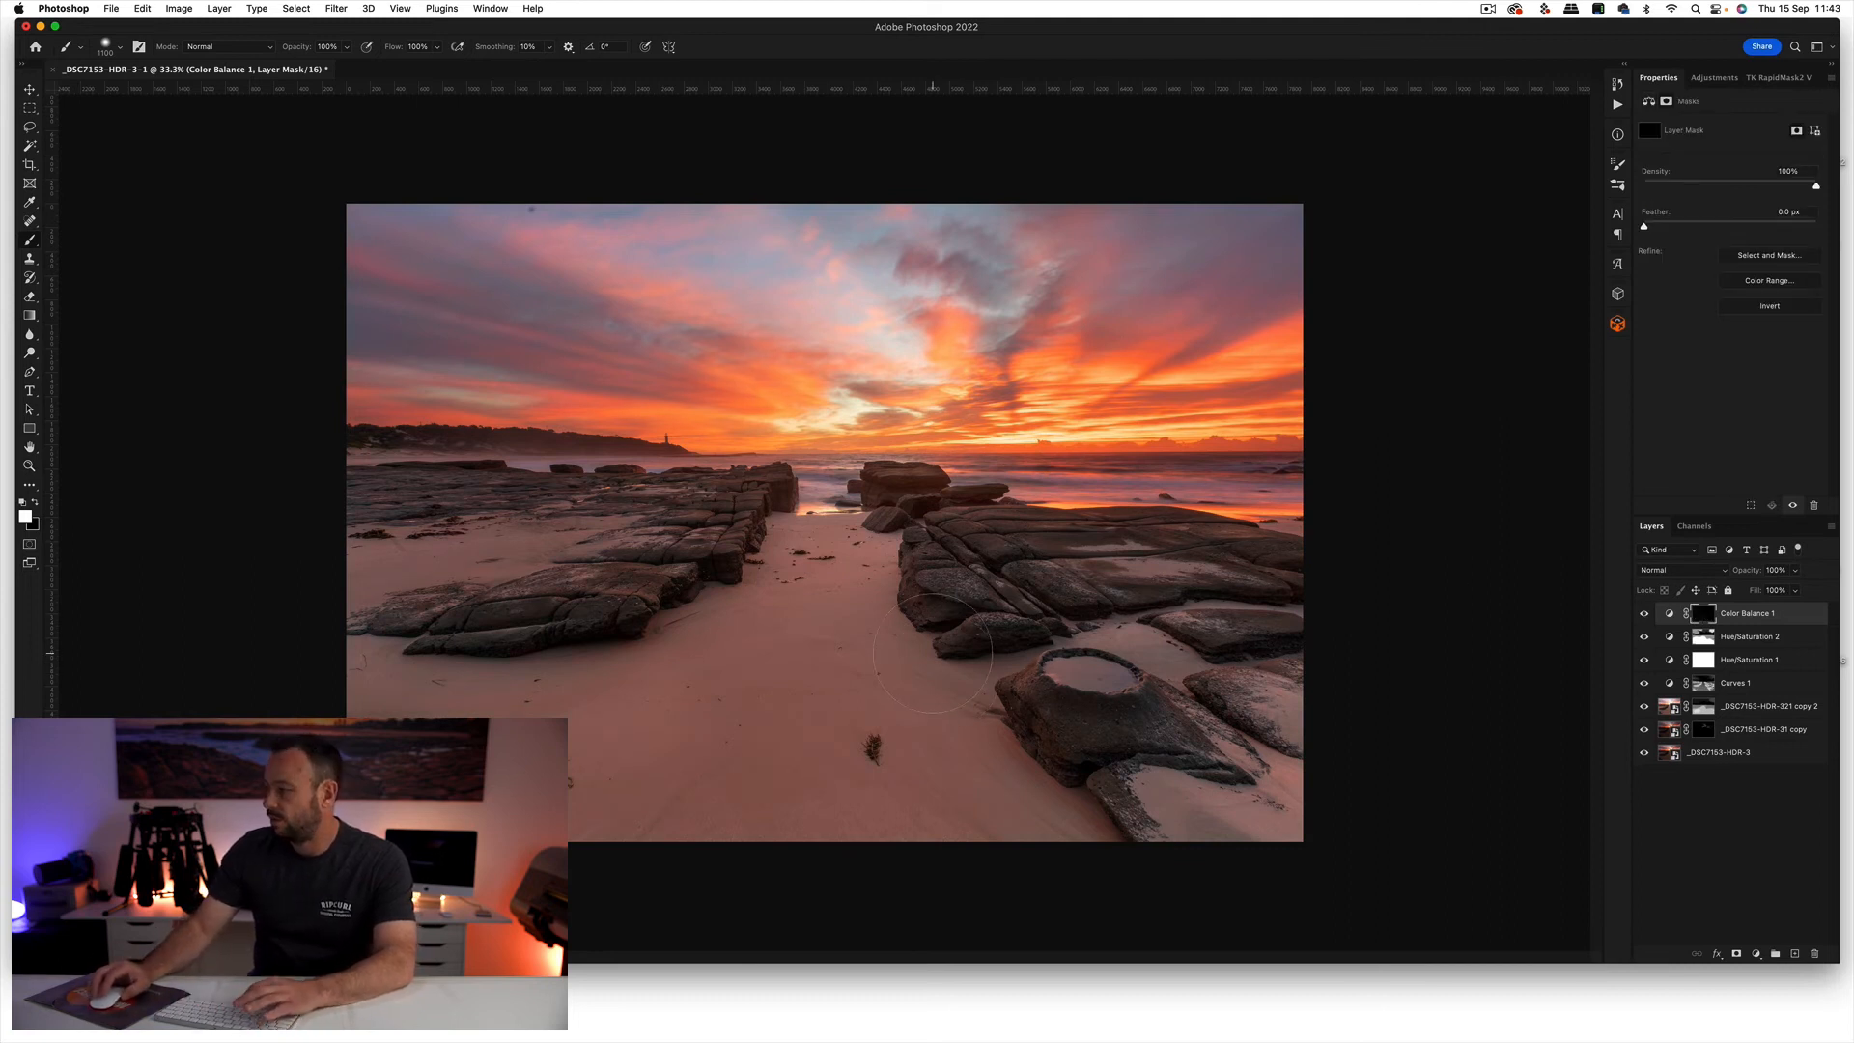
key("6")
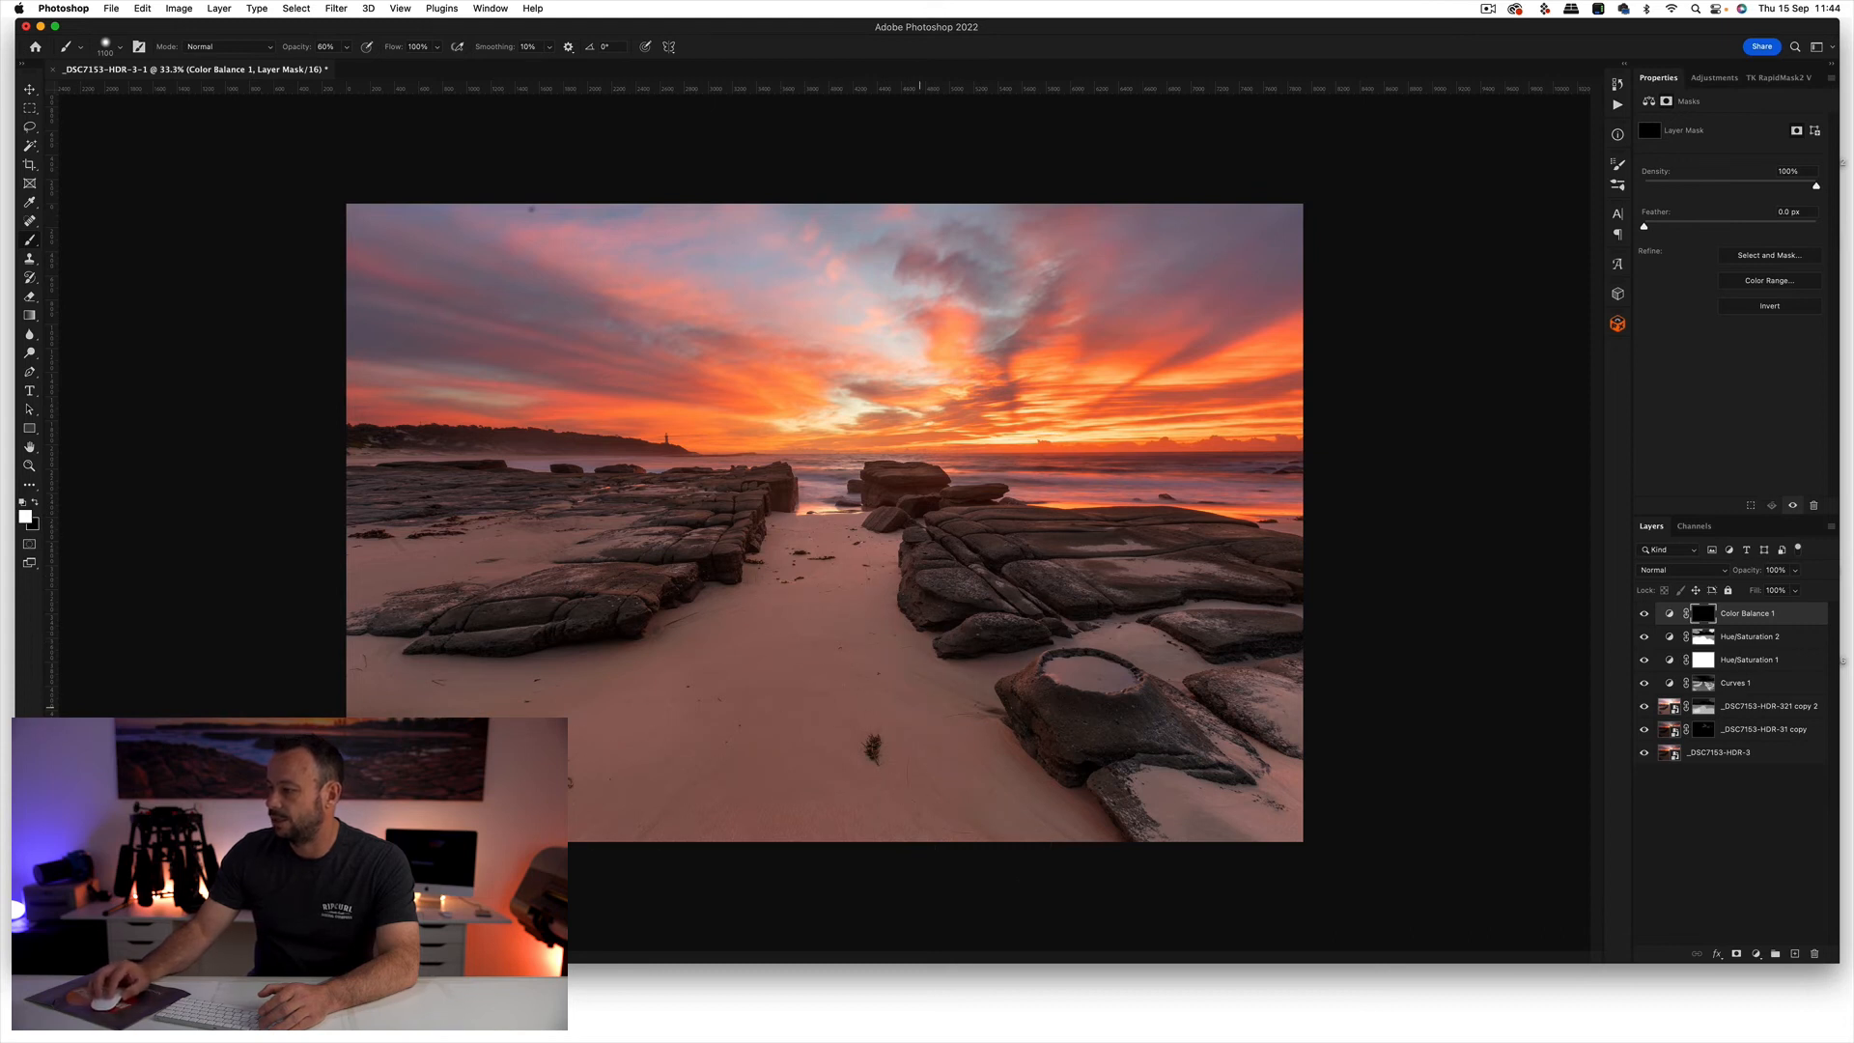
mouse_move(863, 581)
left_mouse_down()
mouse_move(838, 618)
mouse_move(850, 589)
mouse_move(870, 599)
left_mouse_up()
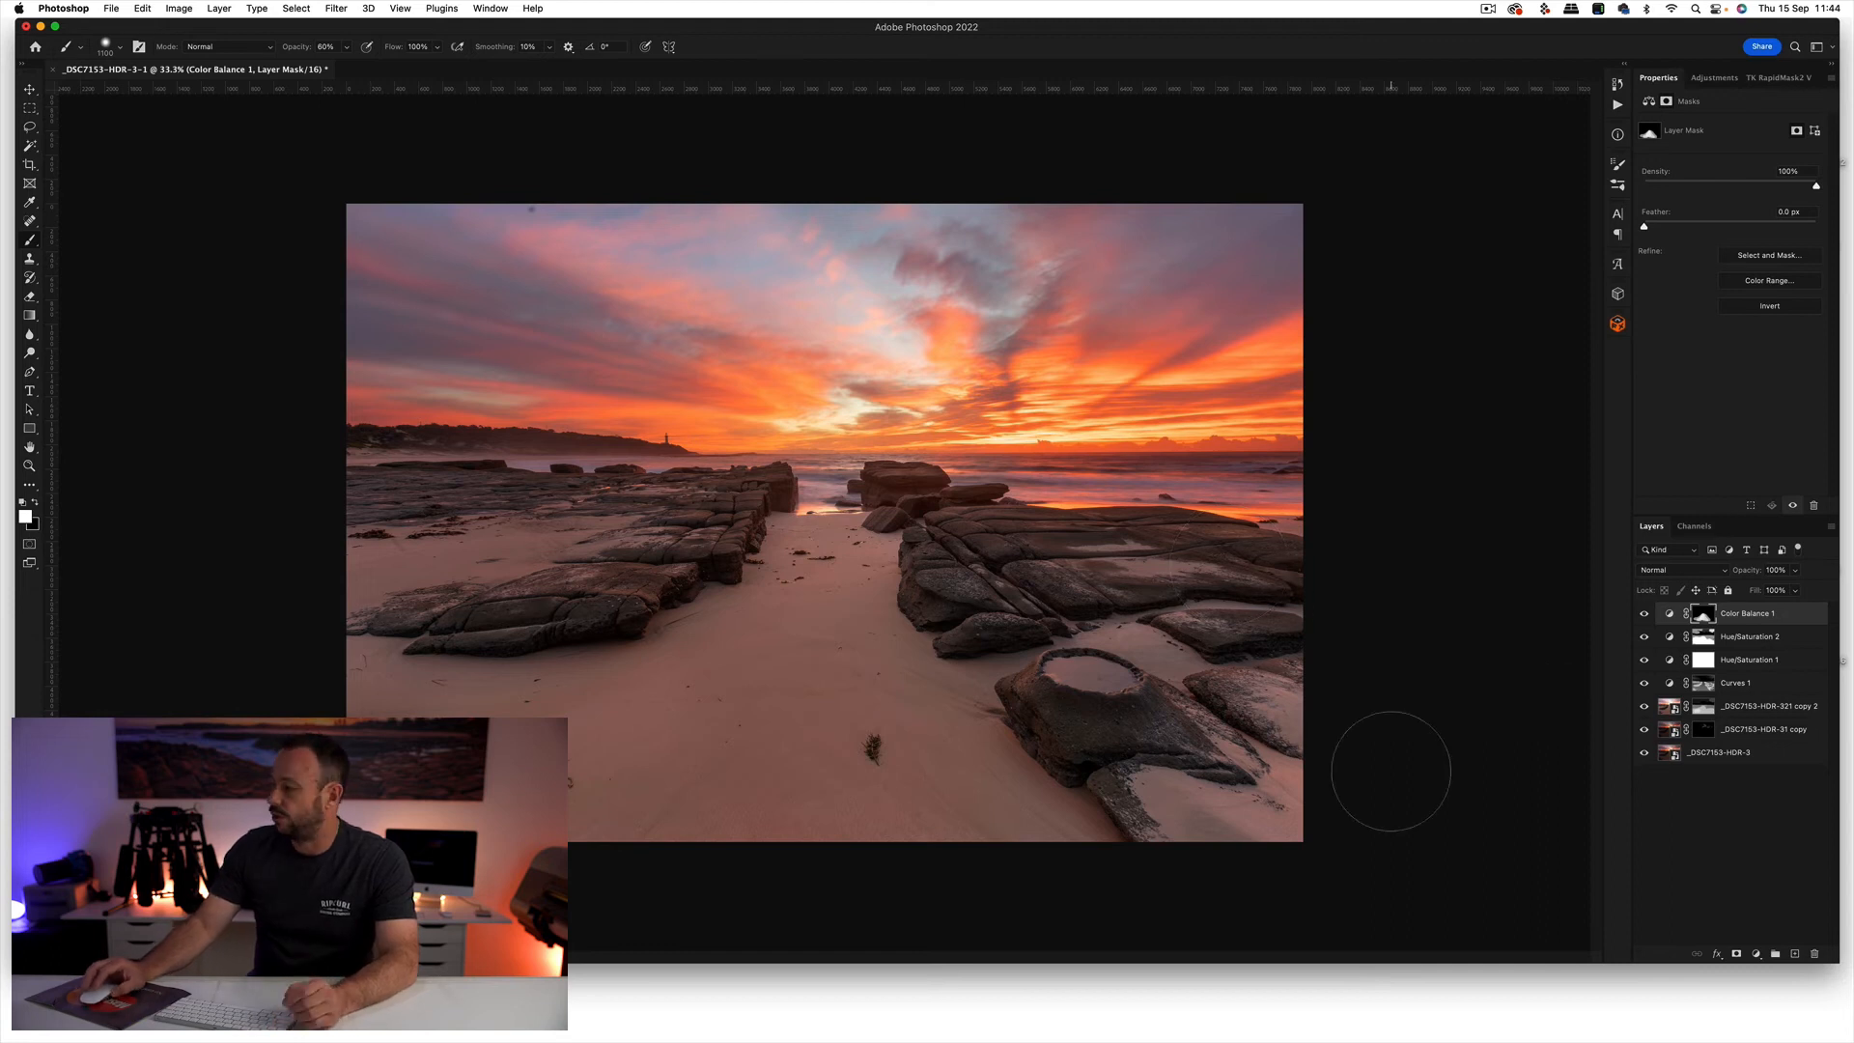
- Add a new blank layer above the Color Balance layer and set its blend mode to Soft Light
left_click(1796, 954)
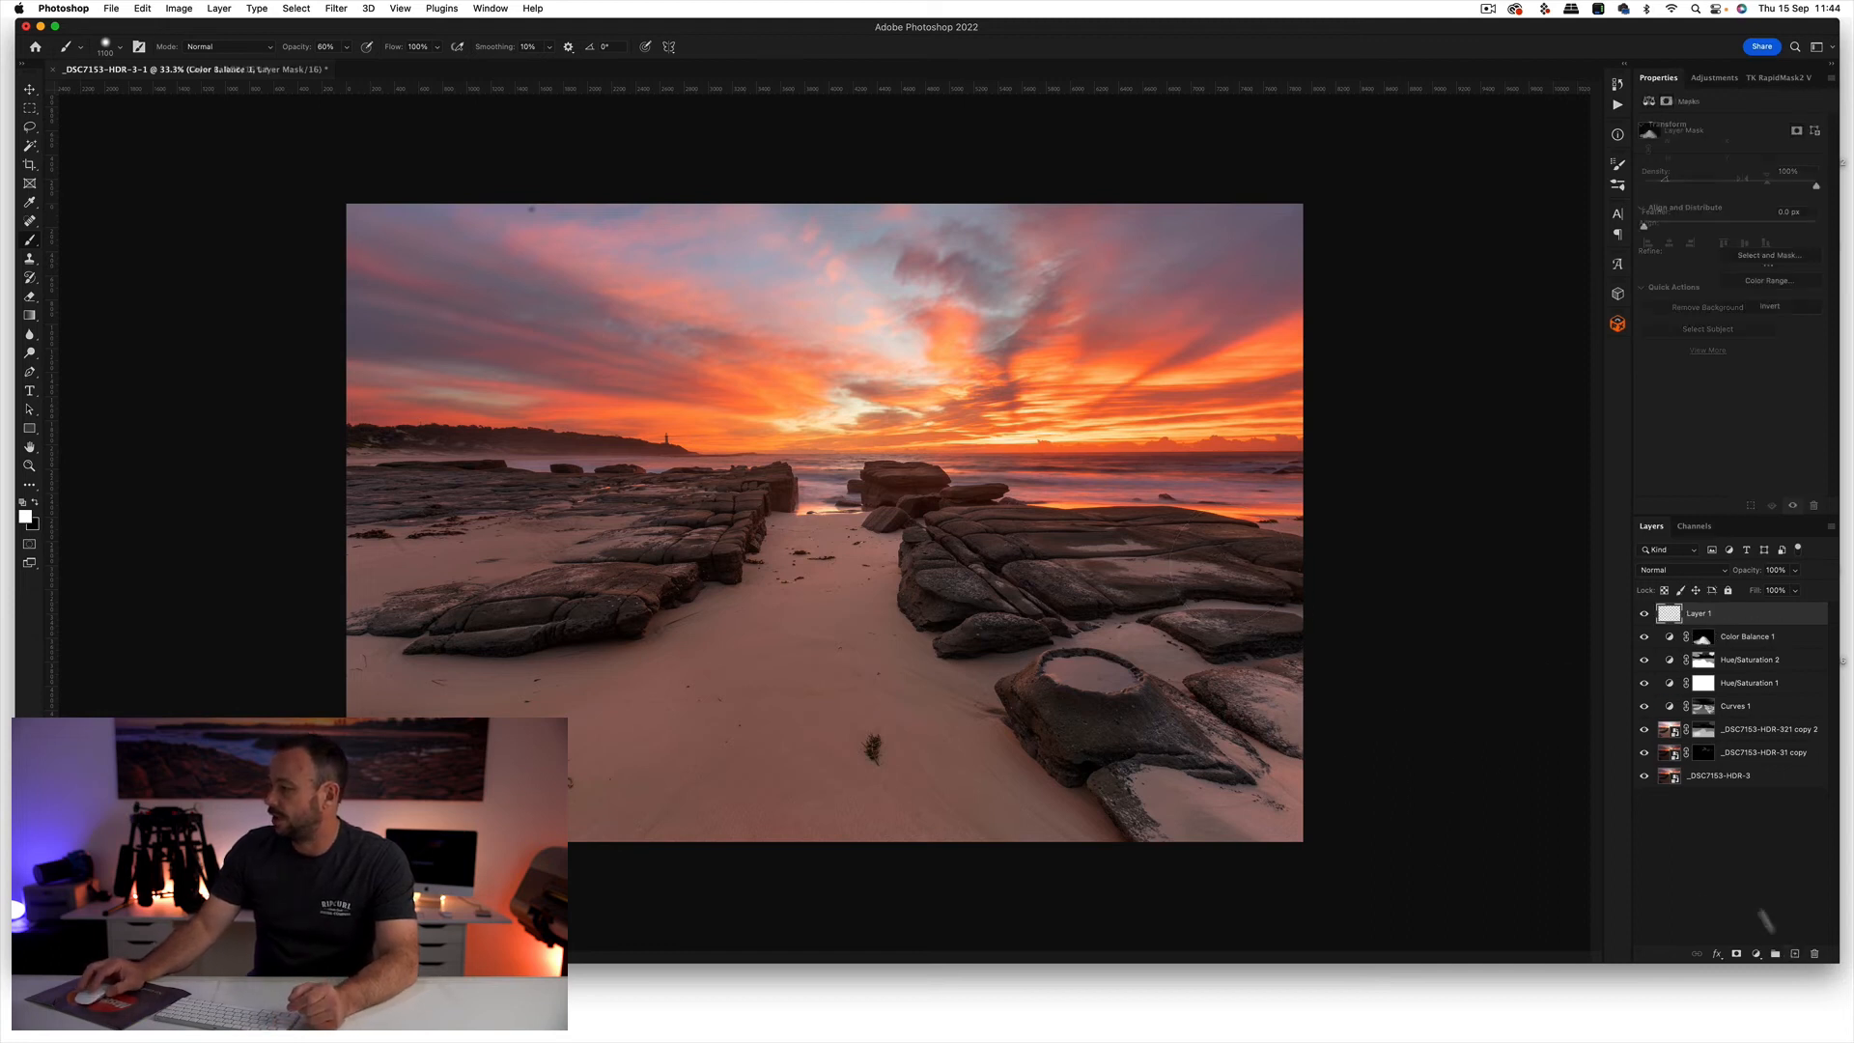
left_click(1687, 573)
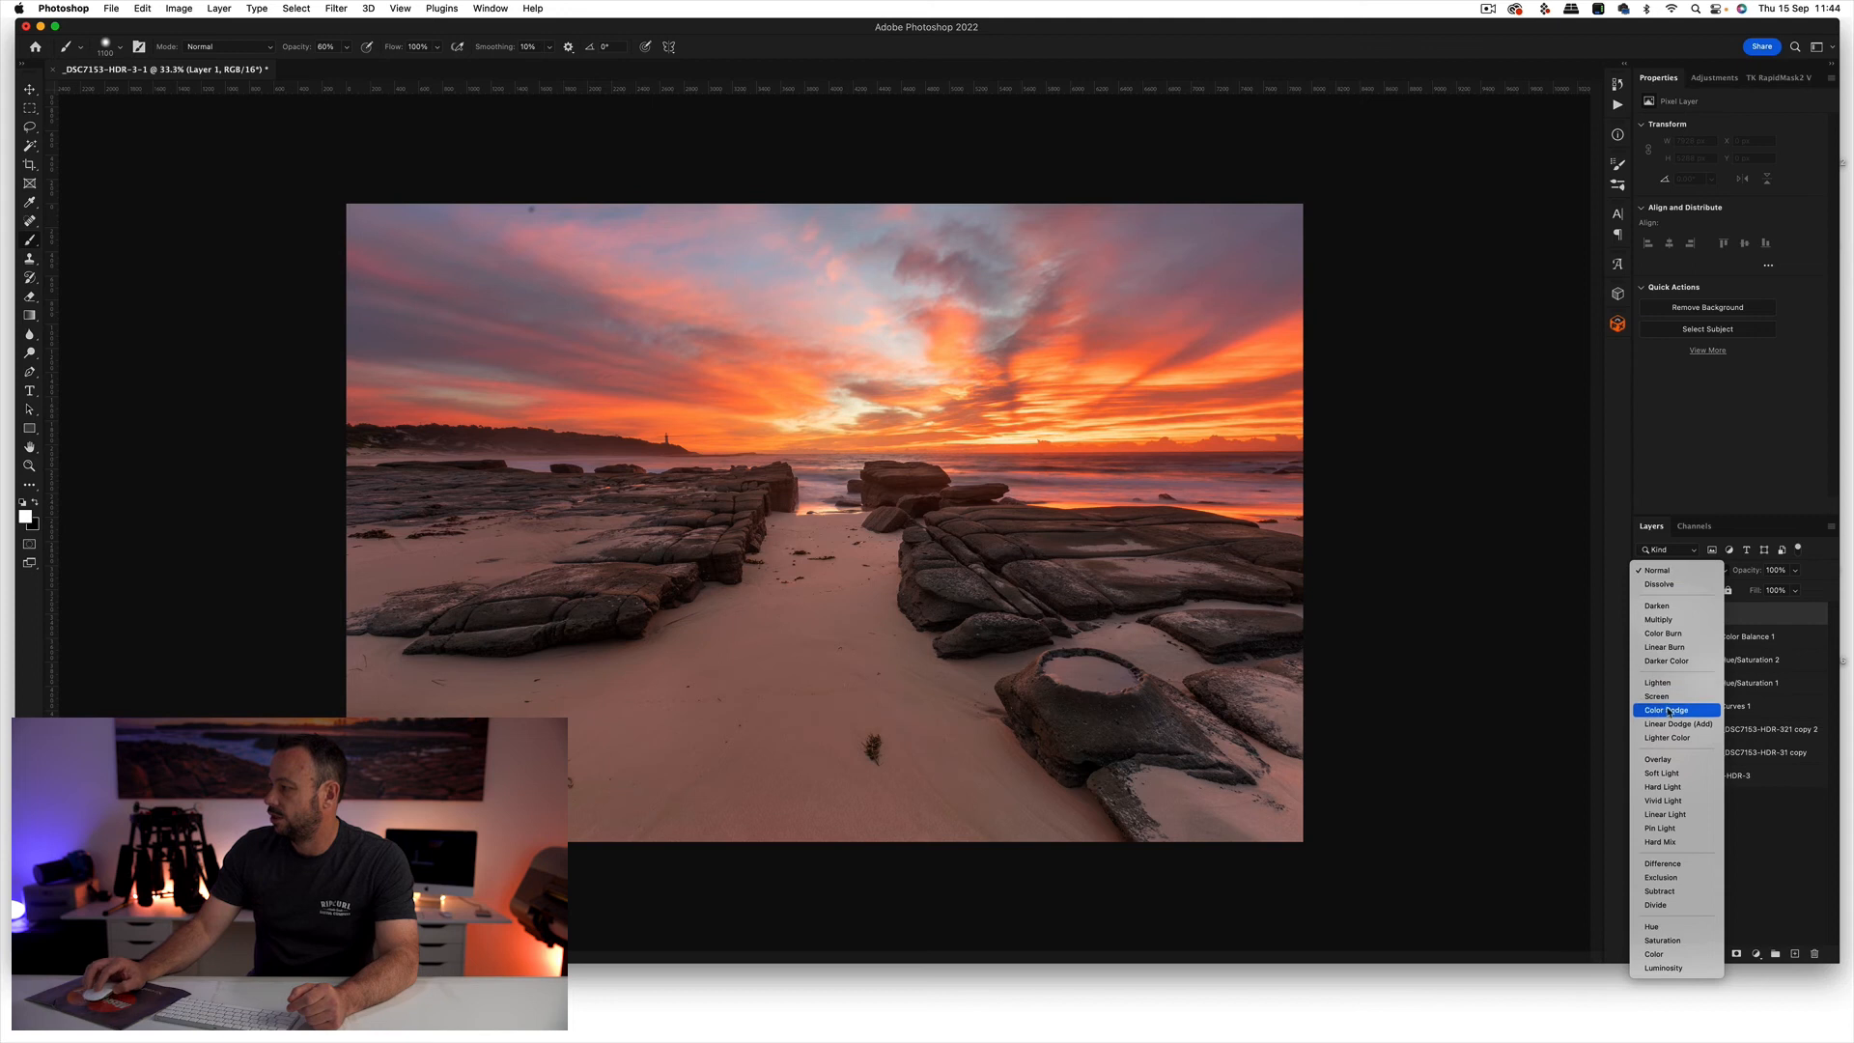
left_click(1670, 774)
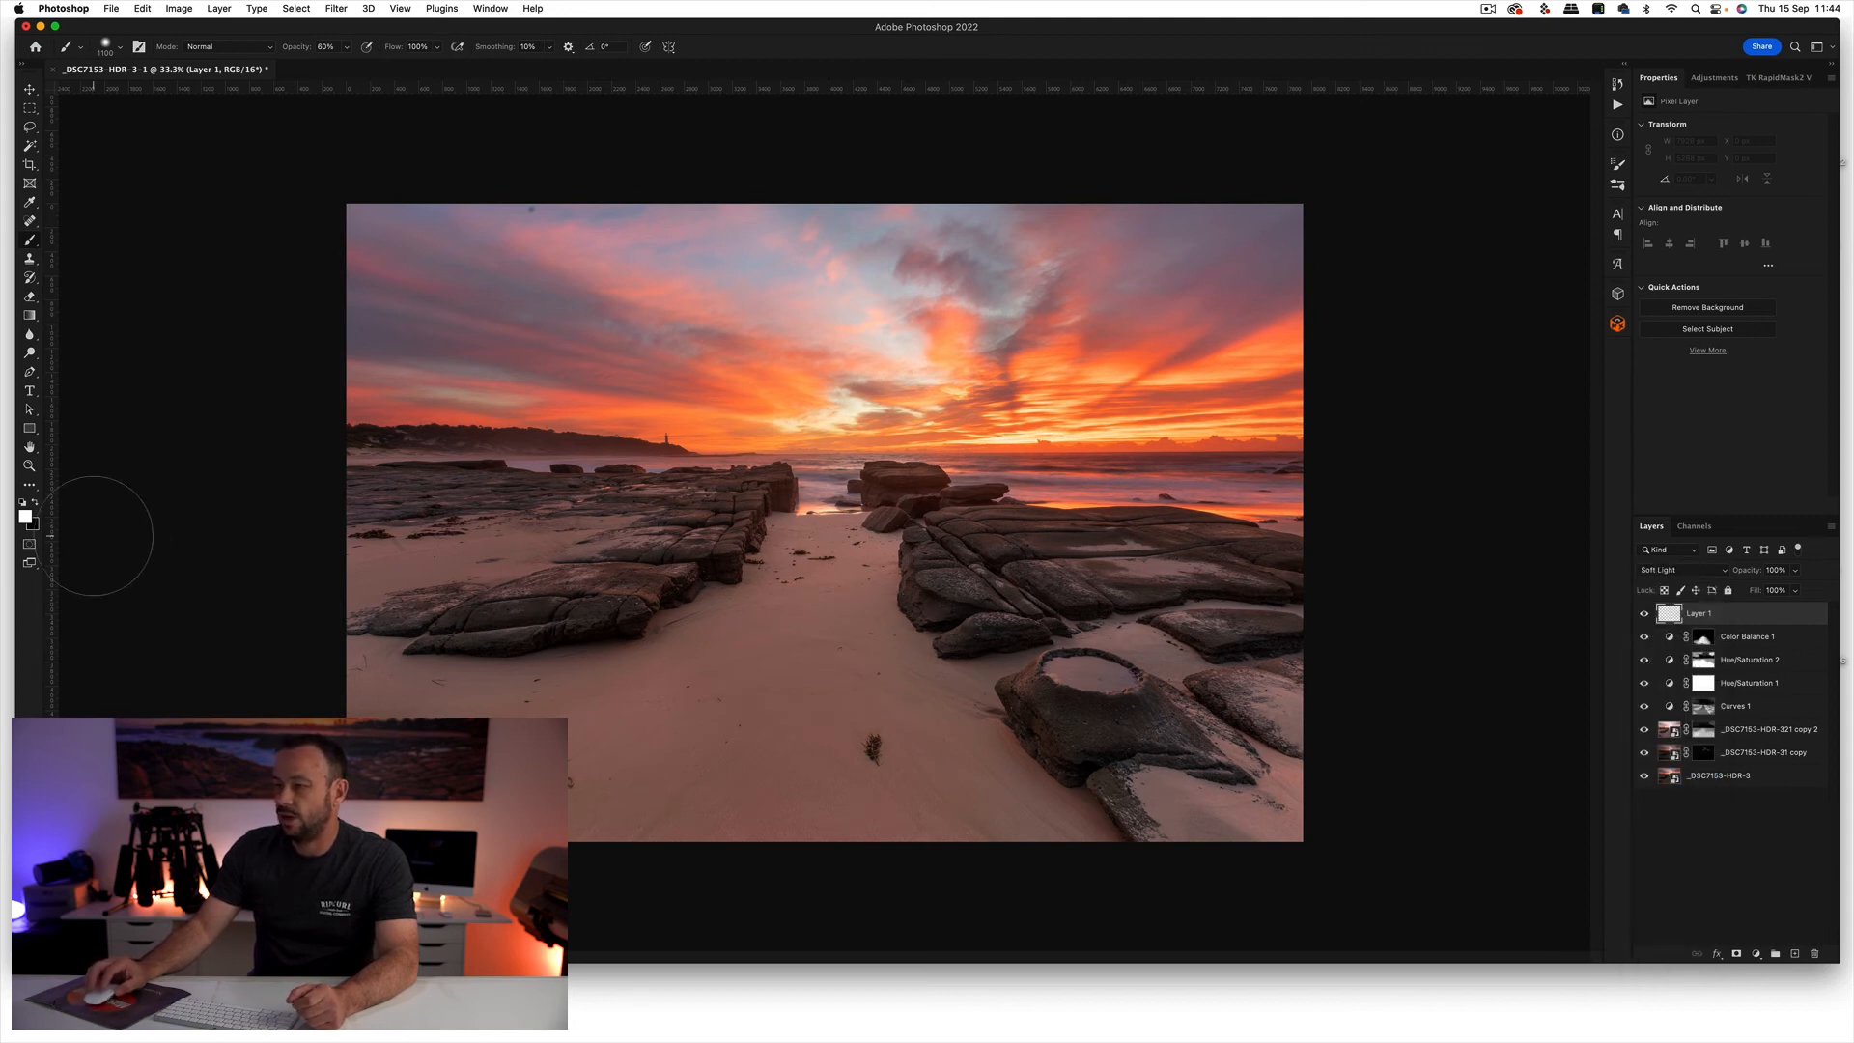
- Set the foreground color to a pale warm cream, hex fef1d1
left_click(25, 517)
left_click_drag(1381, 677, 1381, 657)
left_click_drag(1236, 521, 1201, 492)
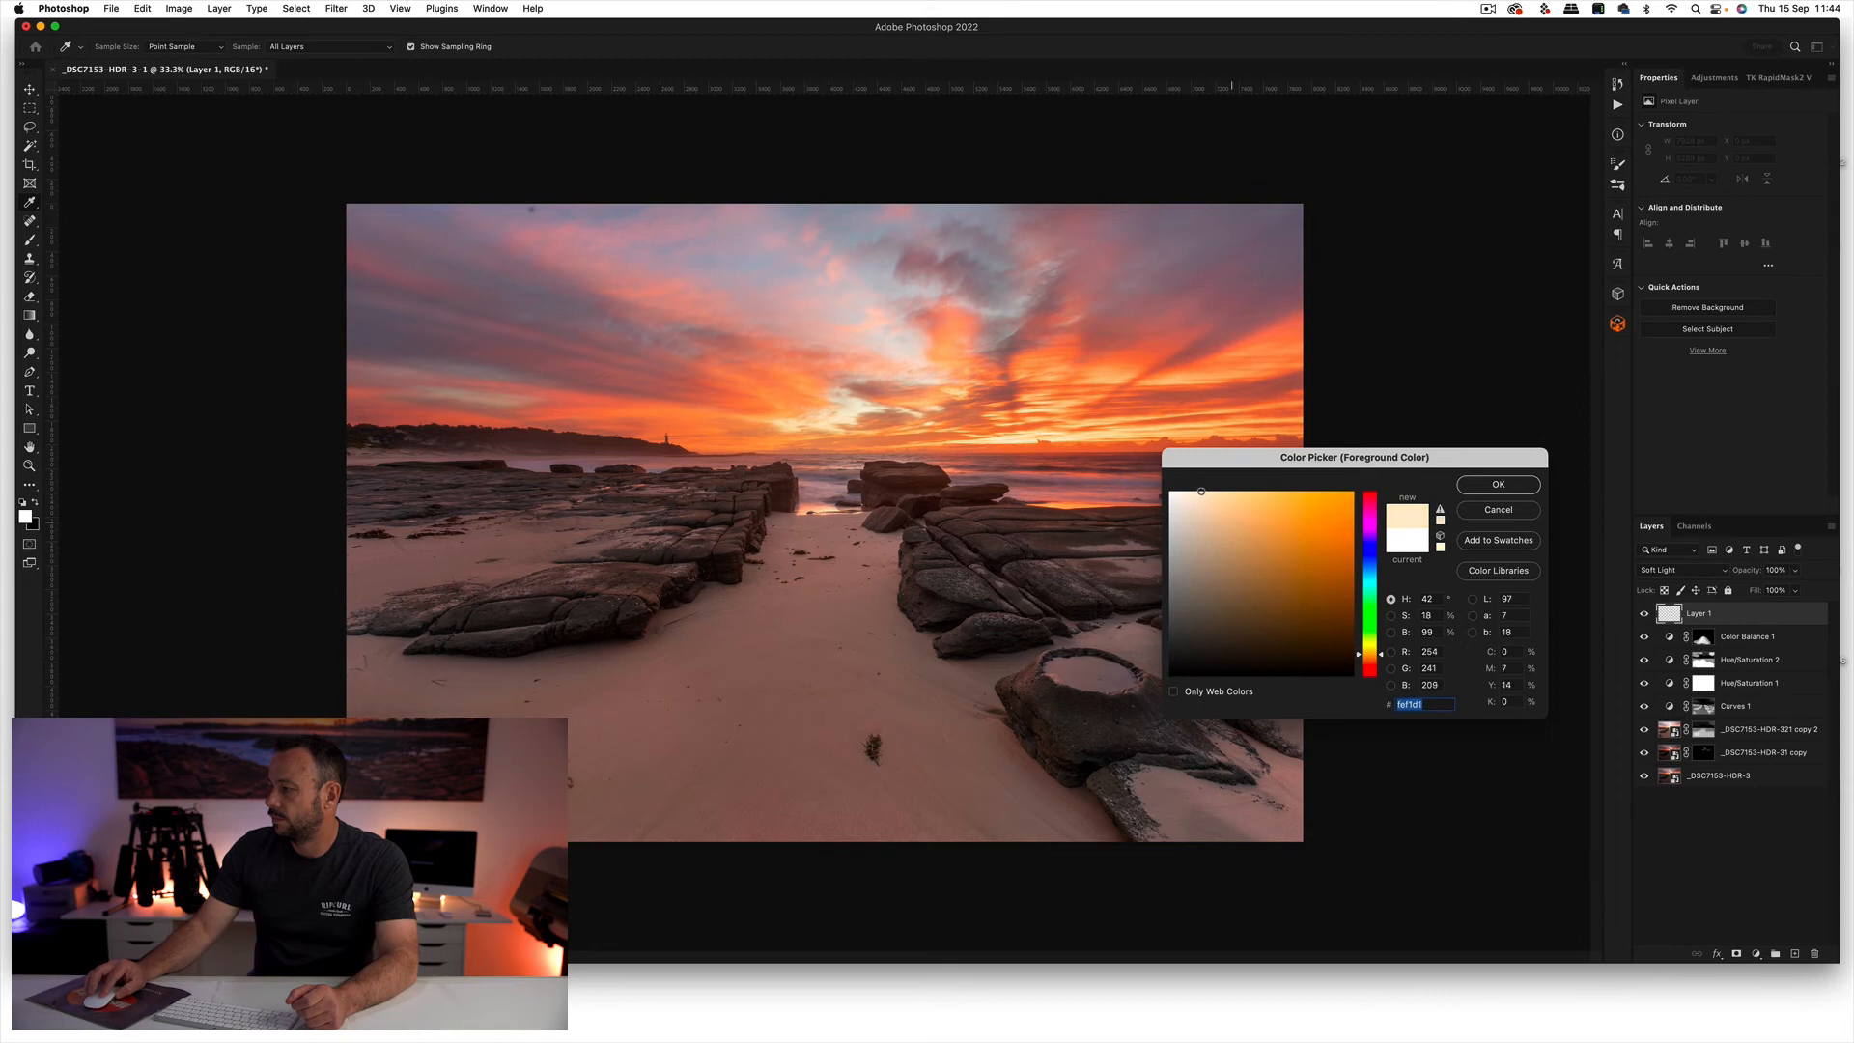
left_click(1498, 484)
- Try a stroke on the central sand with a smaller brush at 20% opacity, and undo it
key("b")
key("bracketleft")
key("bracketleft")
key("bracketleft")
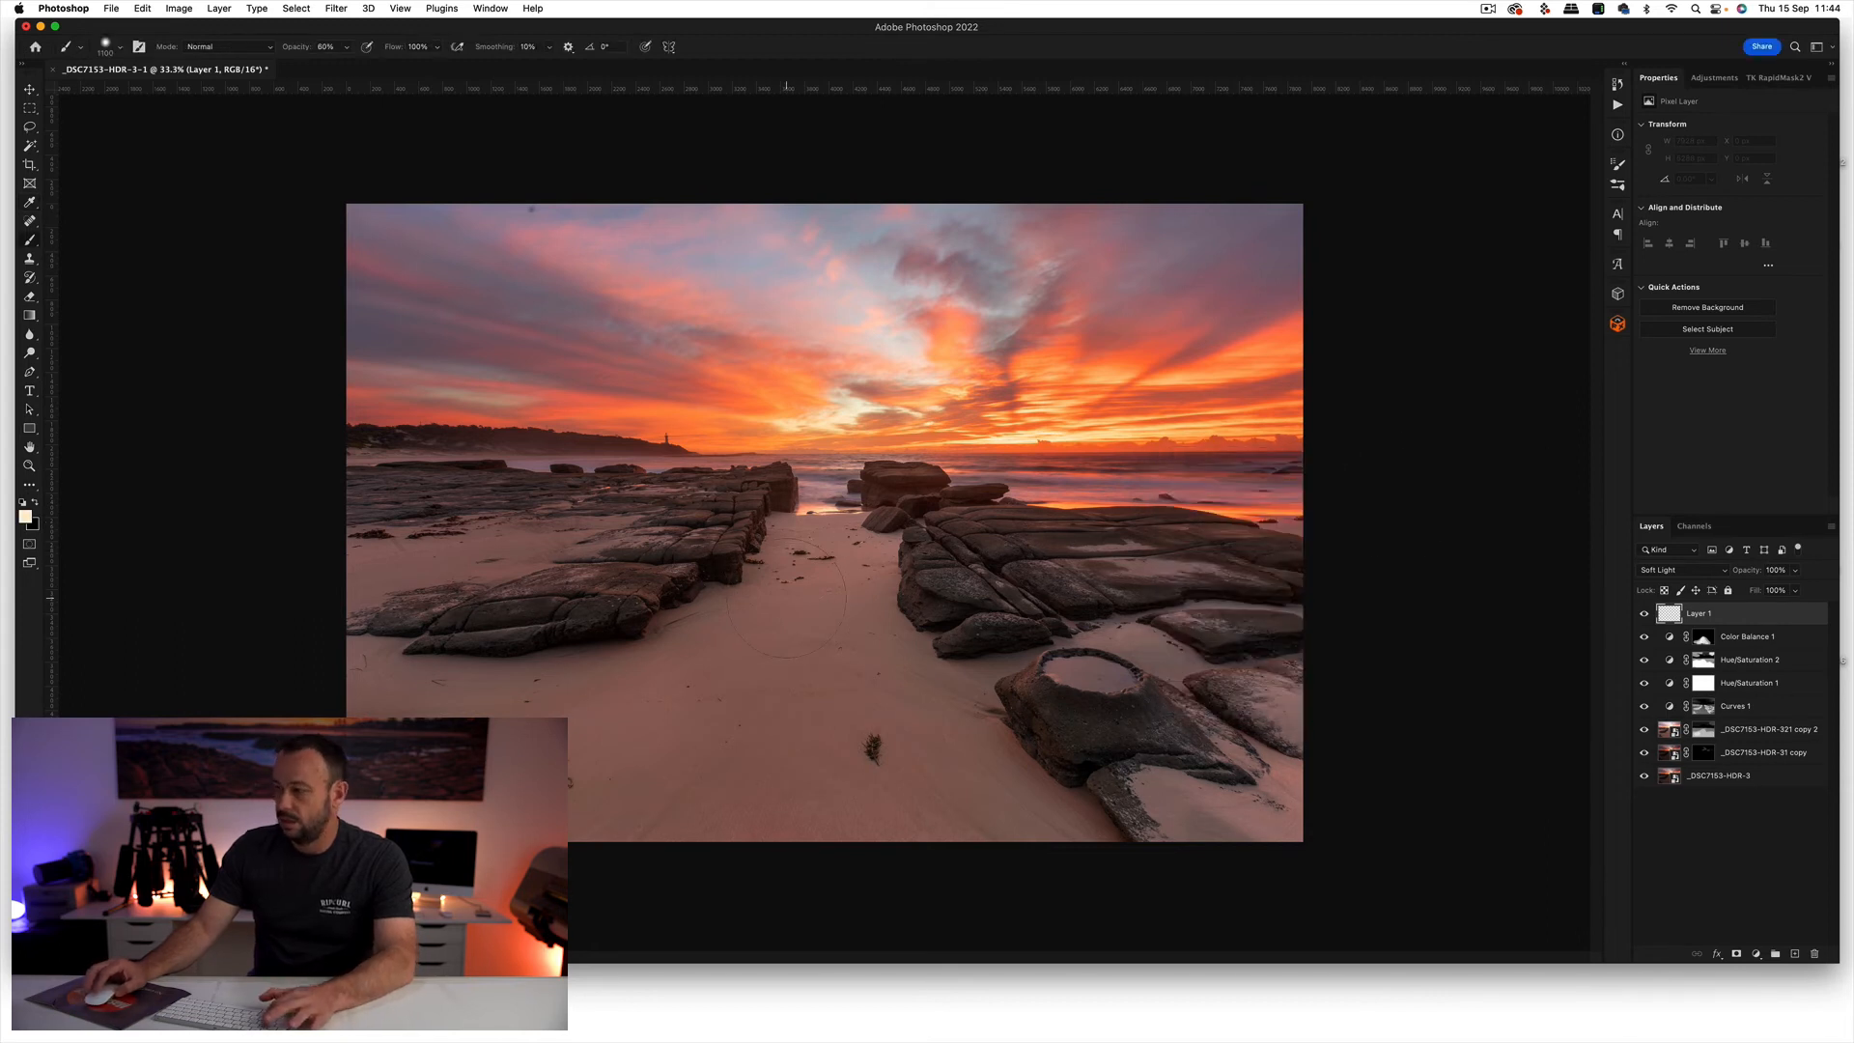
key("2")
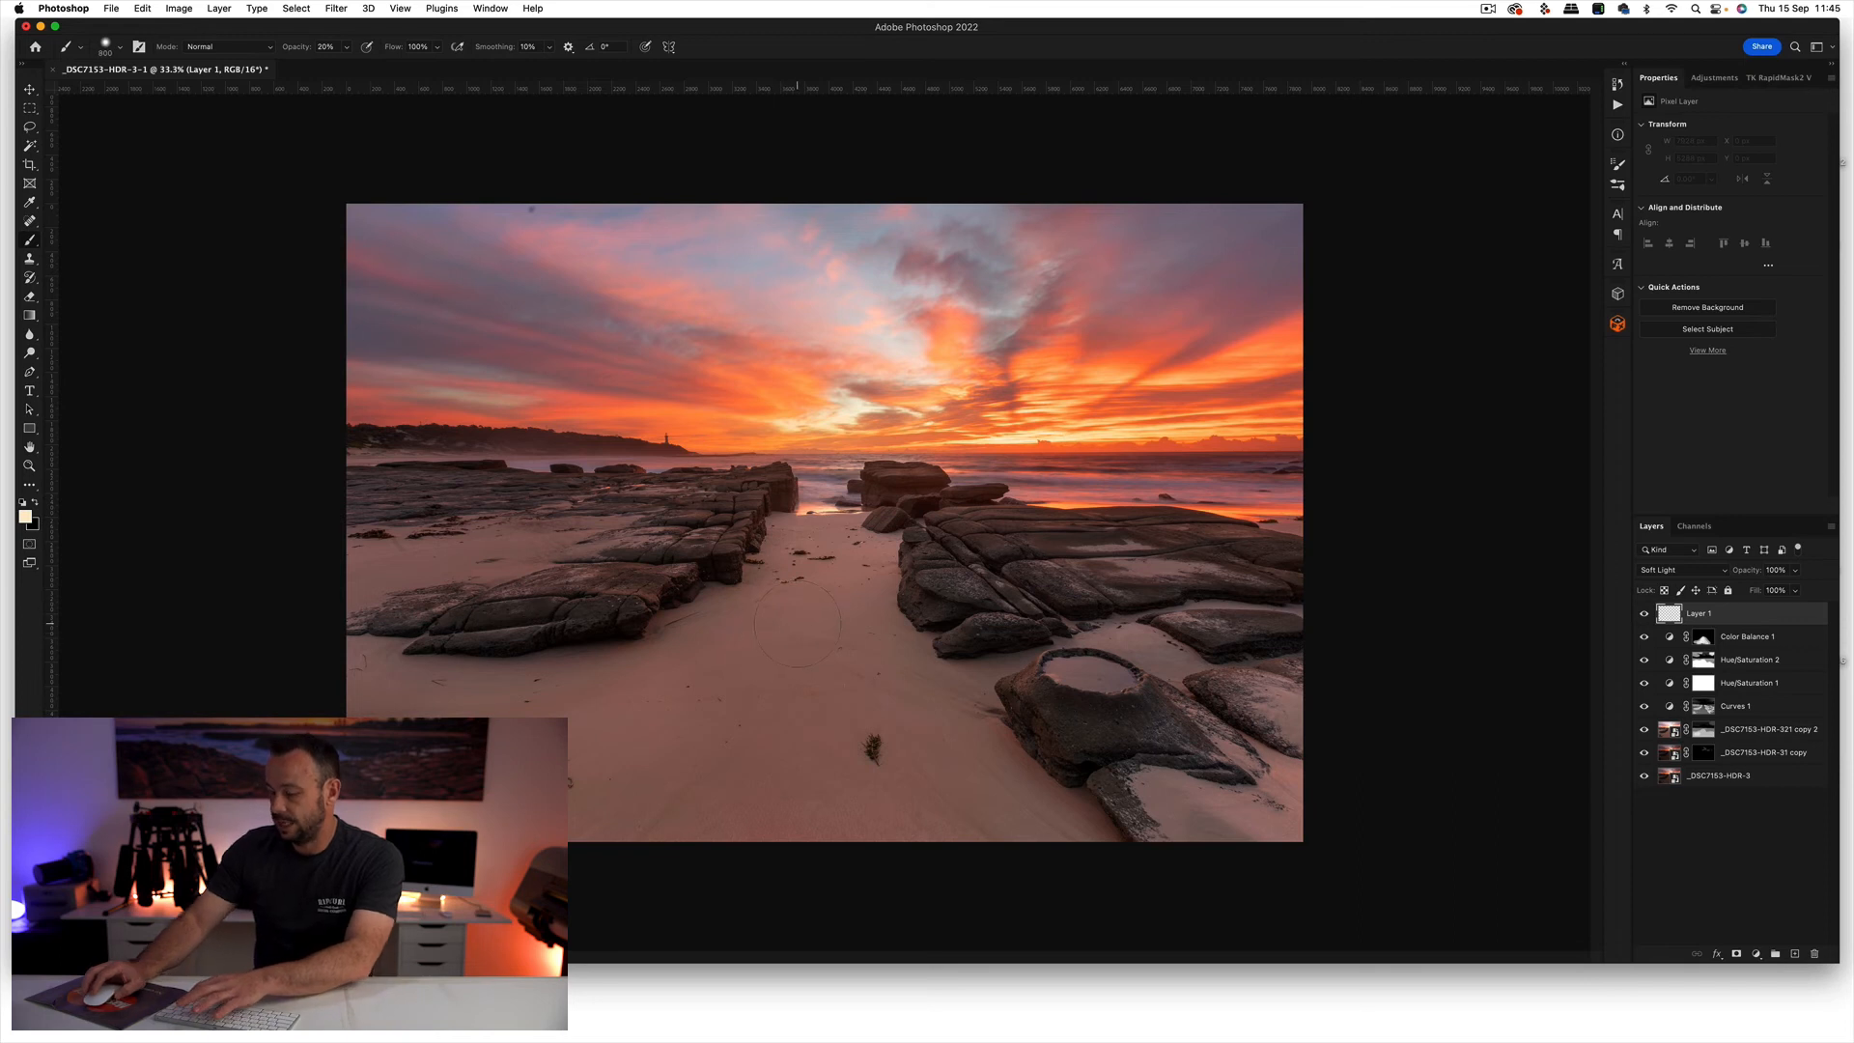
key("bracketleft")
left_click_drag(790, 581, 798, 580)
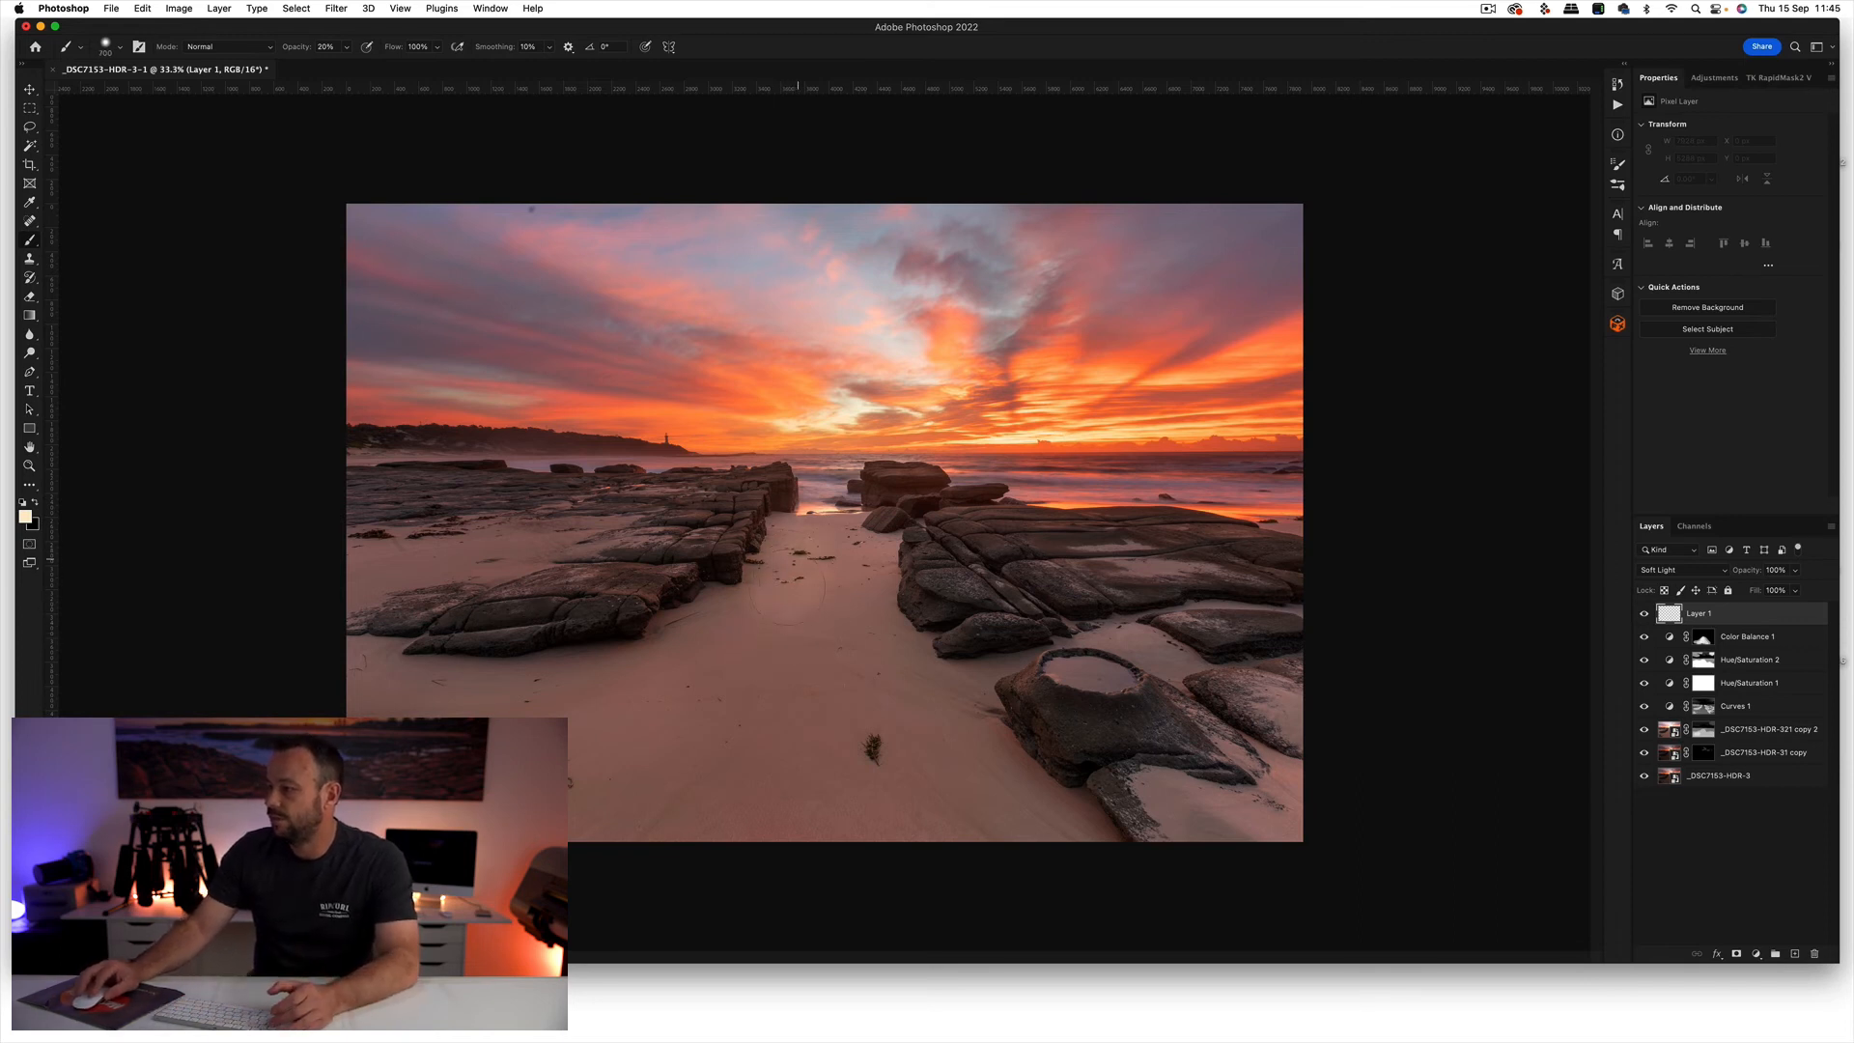
key("super+z")
- Paint cream highlights over the foreground at 10% brush opacity, with a smaller brush for the rock edges beside the sand channel
key("1")
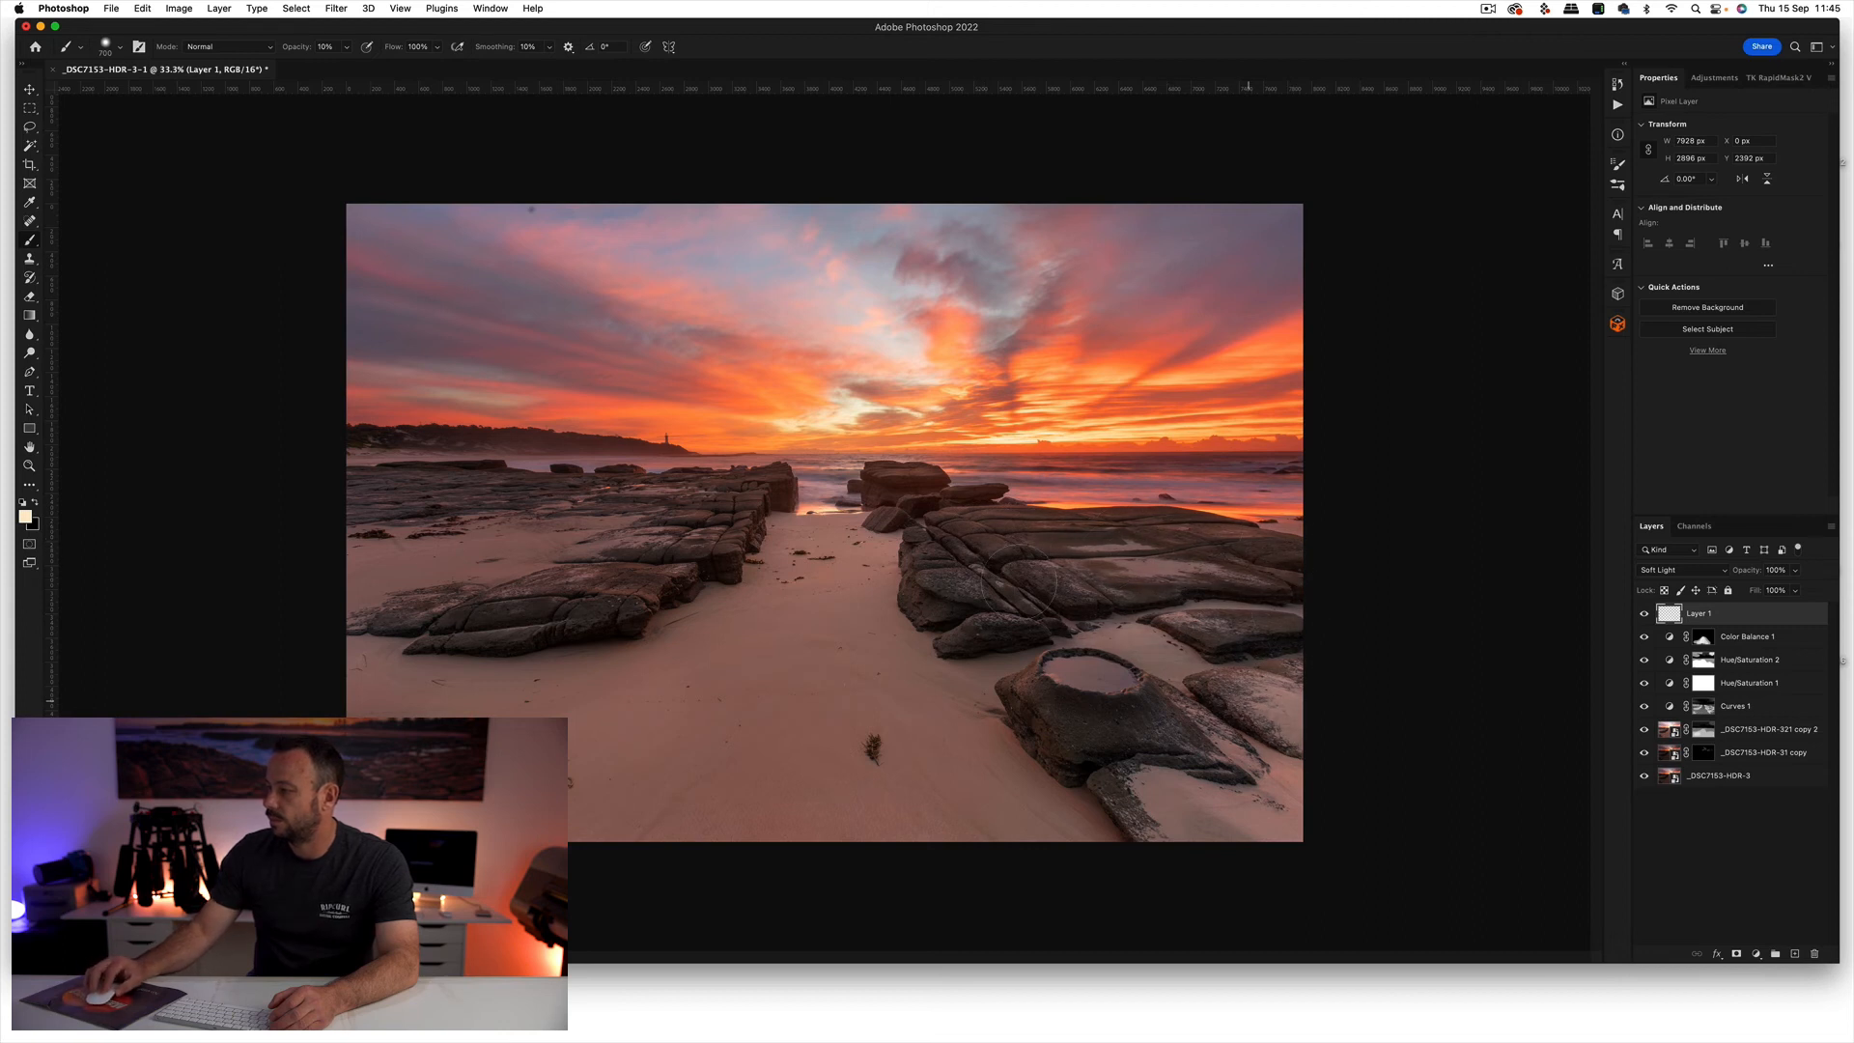
left_click_drag(958, 585, 963, 618)
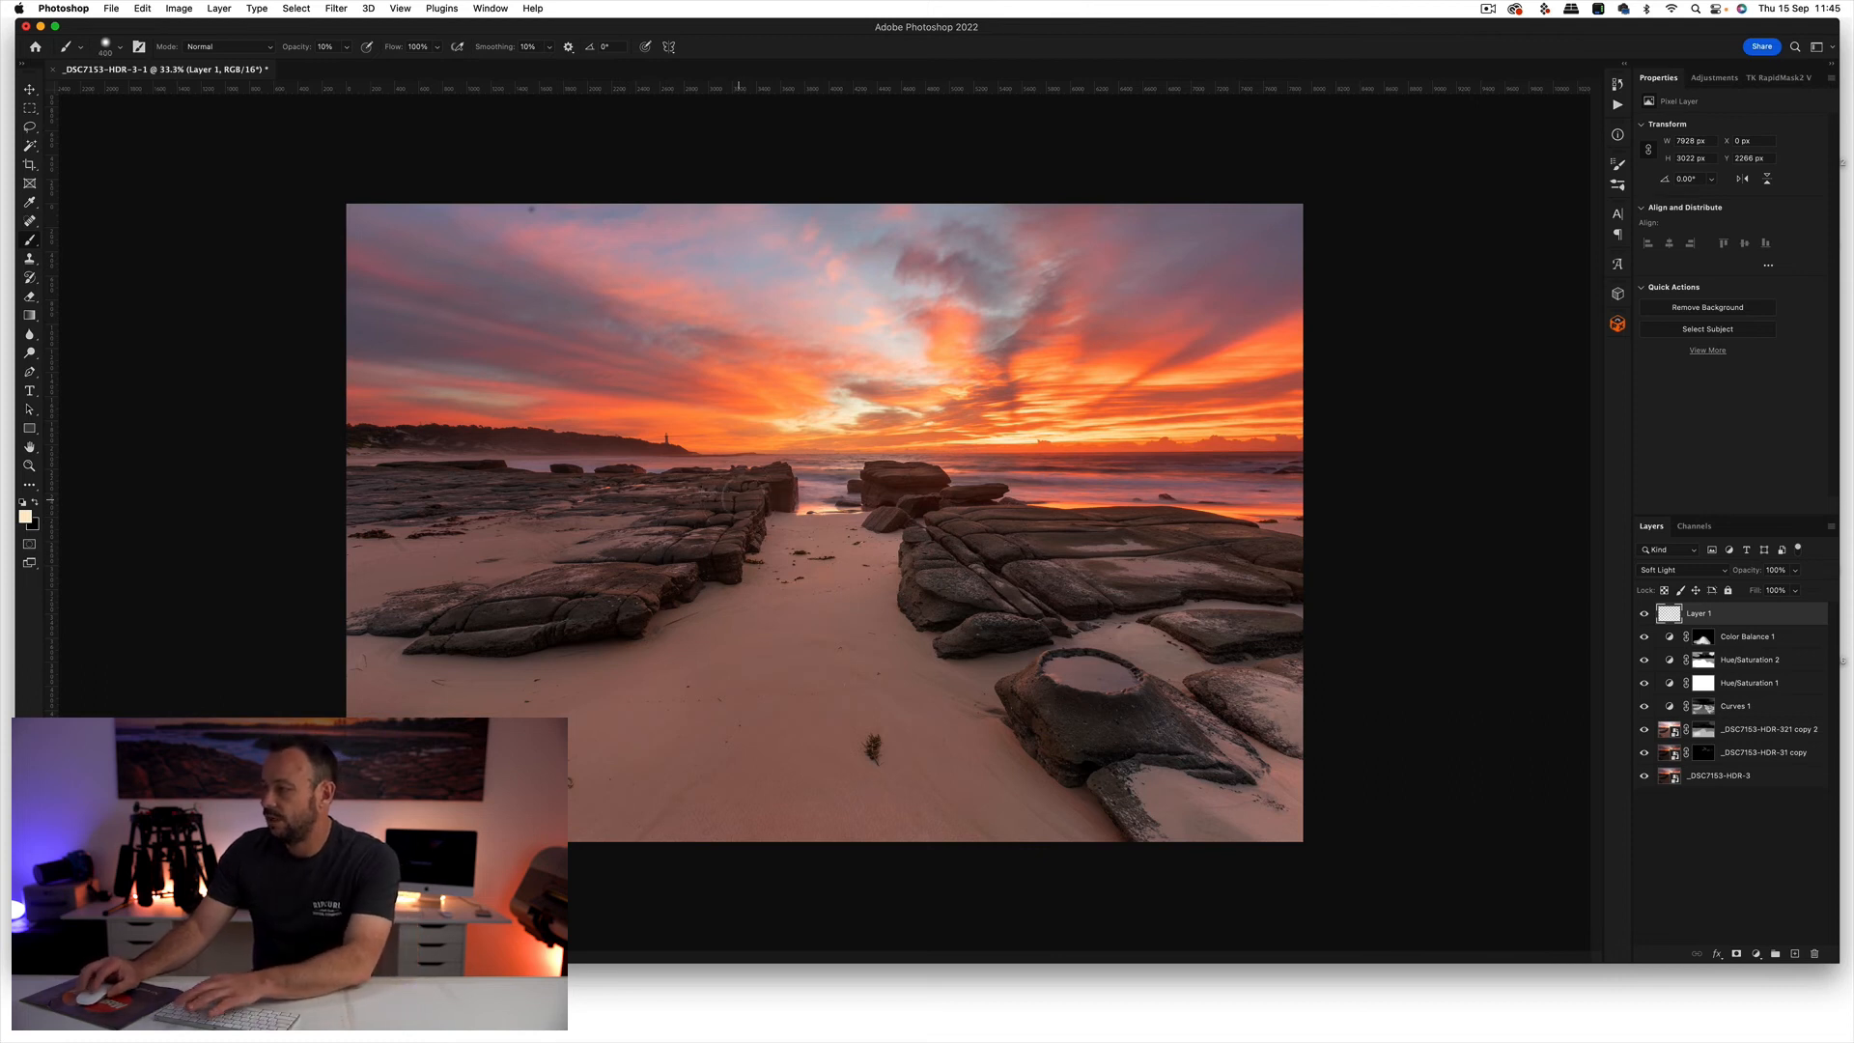
key("bracketleft")
key("bracketleft")
key("bracketleft")
key("bracketleft")
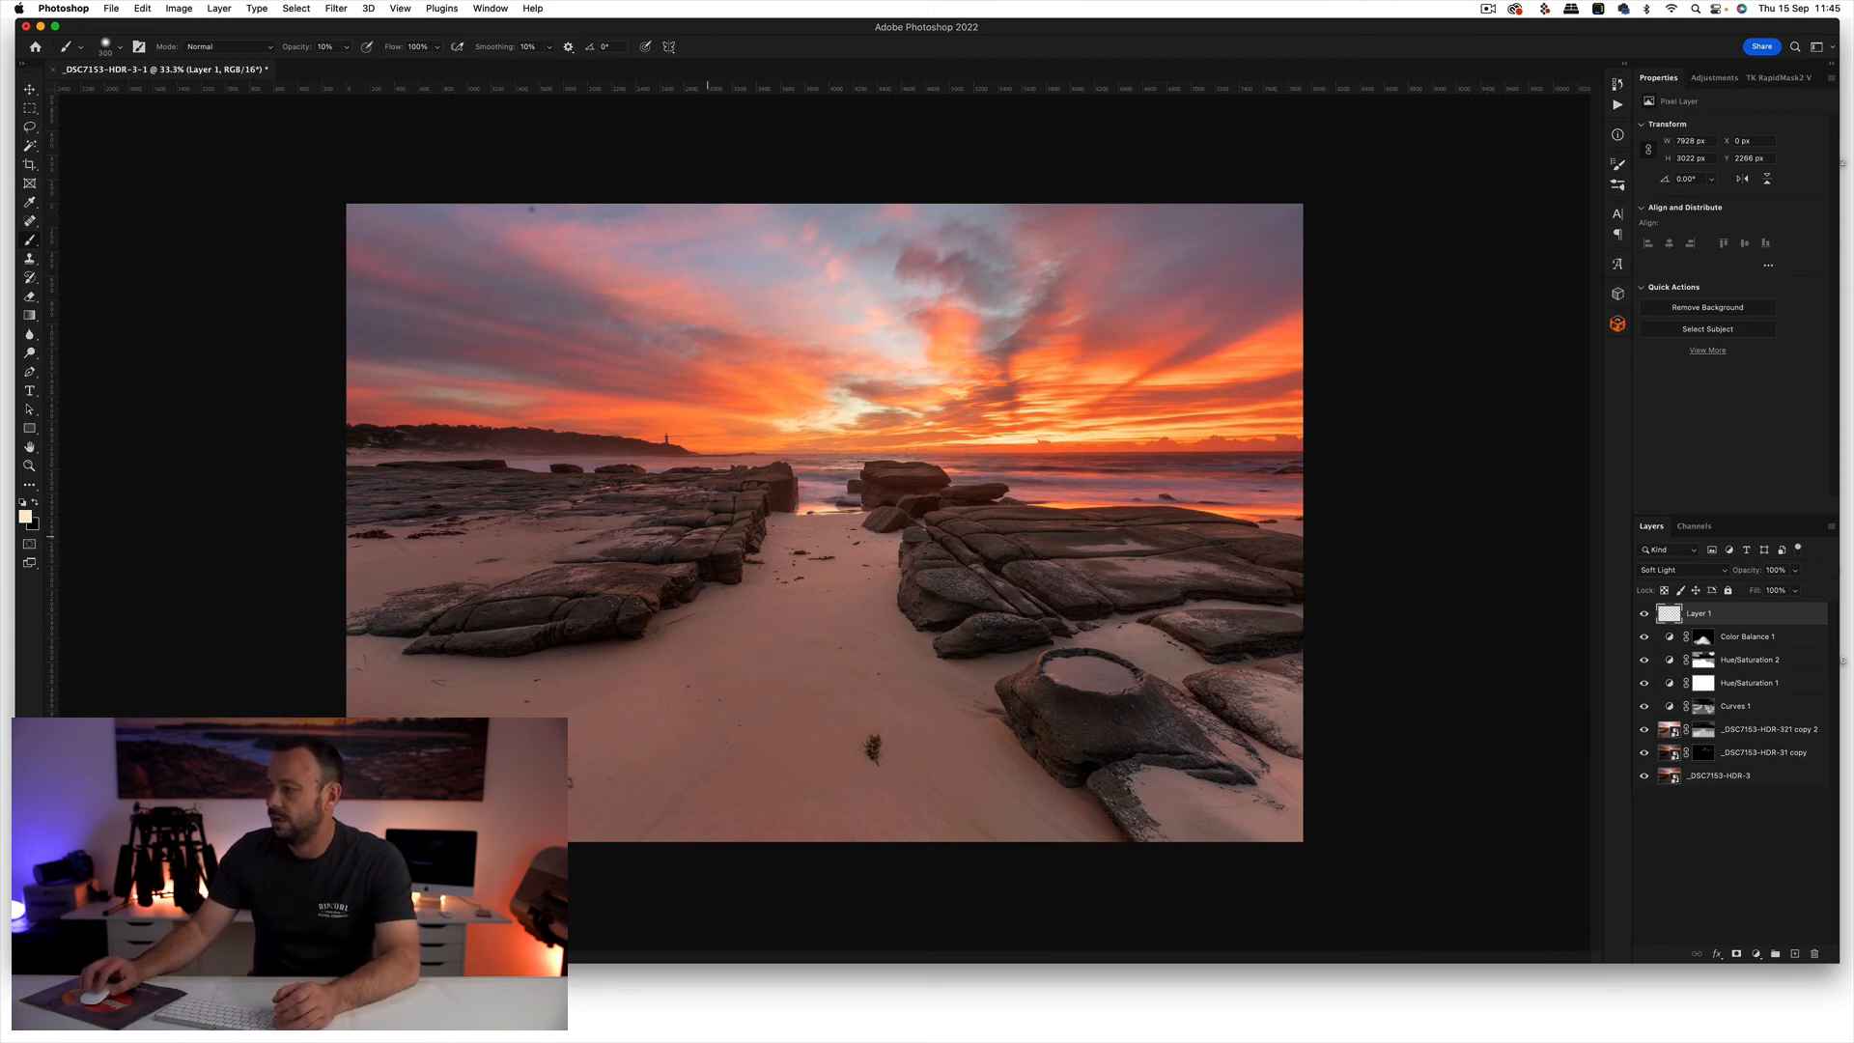
left_click_drag(688, 511, 770, 481)
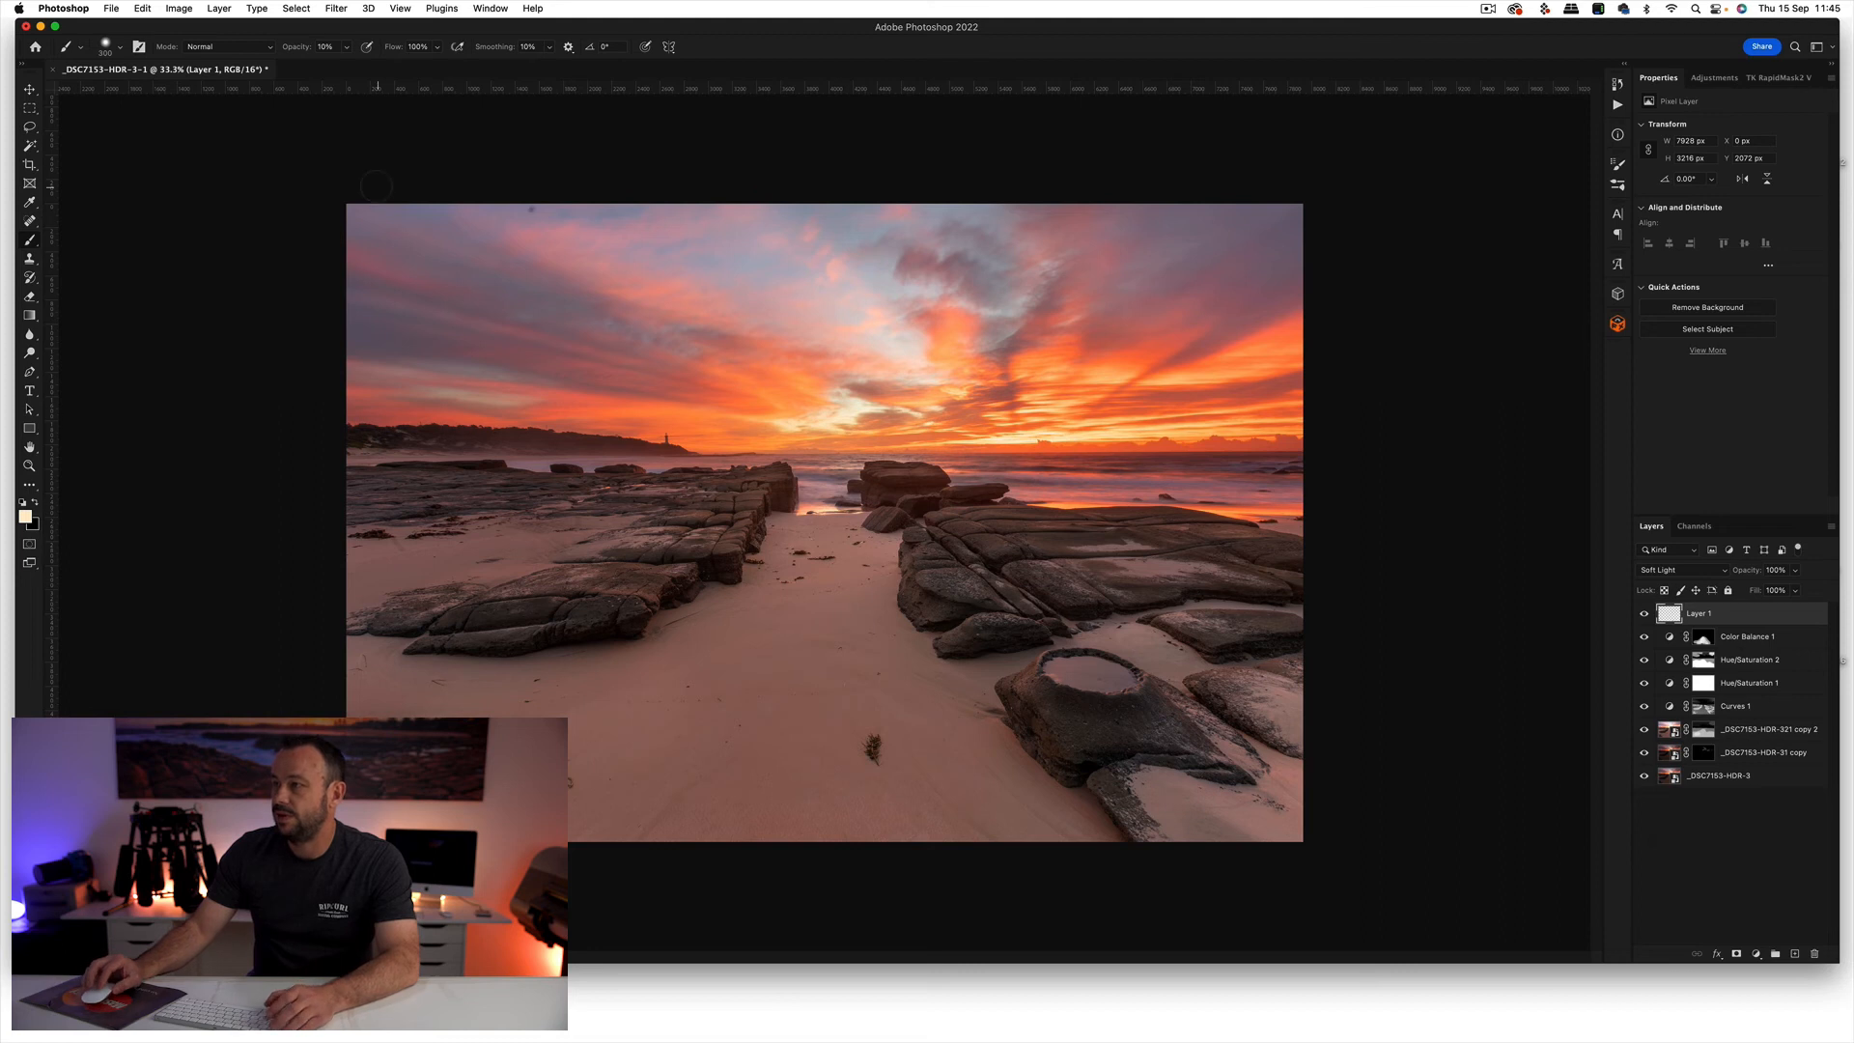
- Lower the brush opacity to 4% and paint softly over the large flat rock on the left of the beach
left_click(347, 48)
left_click_drag(344, 67, 346, 67)
mouse_move(454, 628)
left_mouse_down()
mouse_move(631, 617)
mouse_move(452, 628)
mouse_move(591, 622)
left_mouse_up()
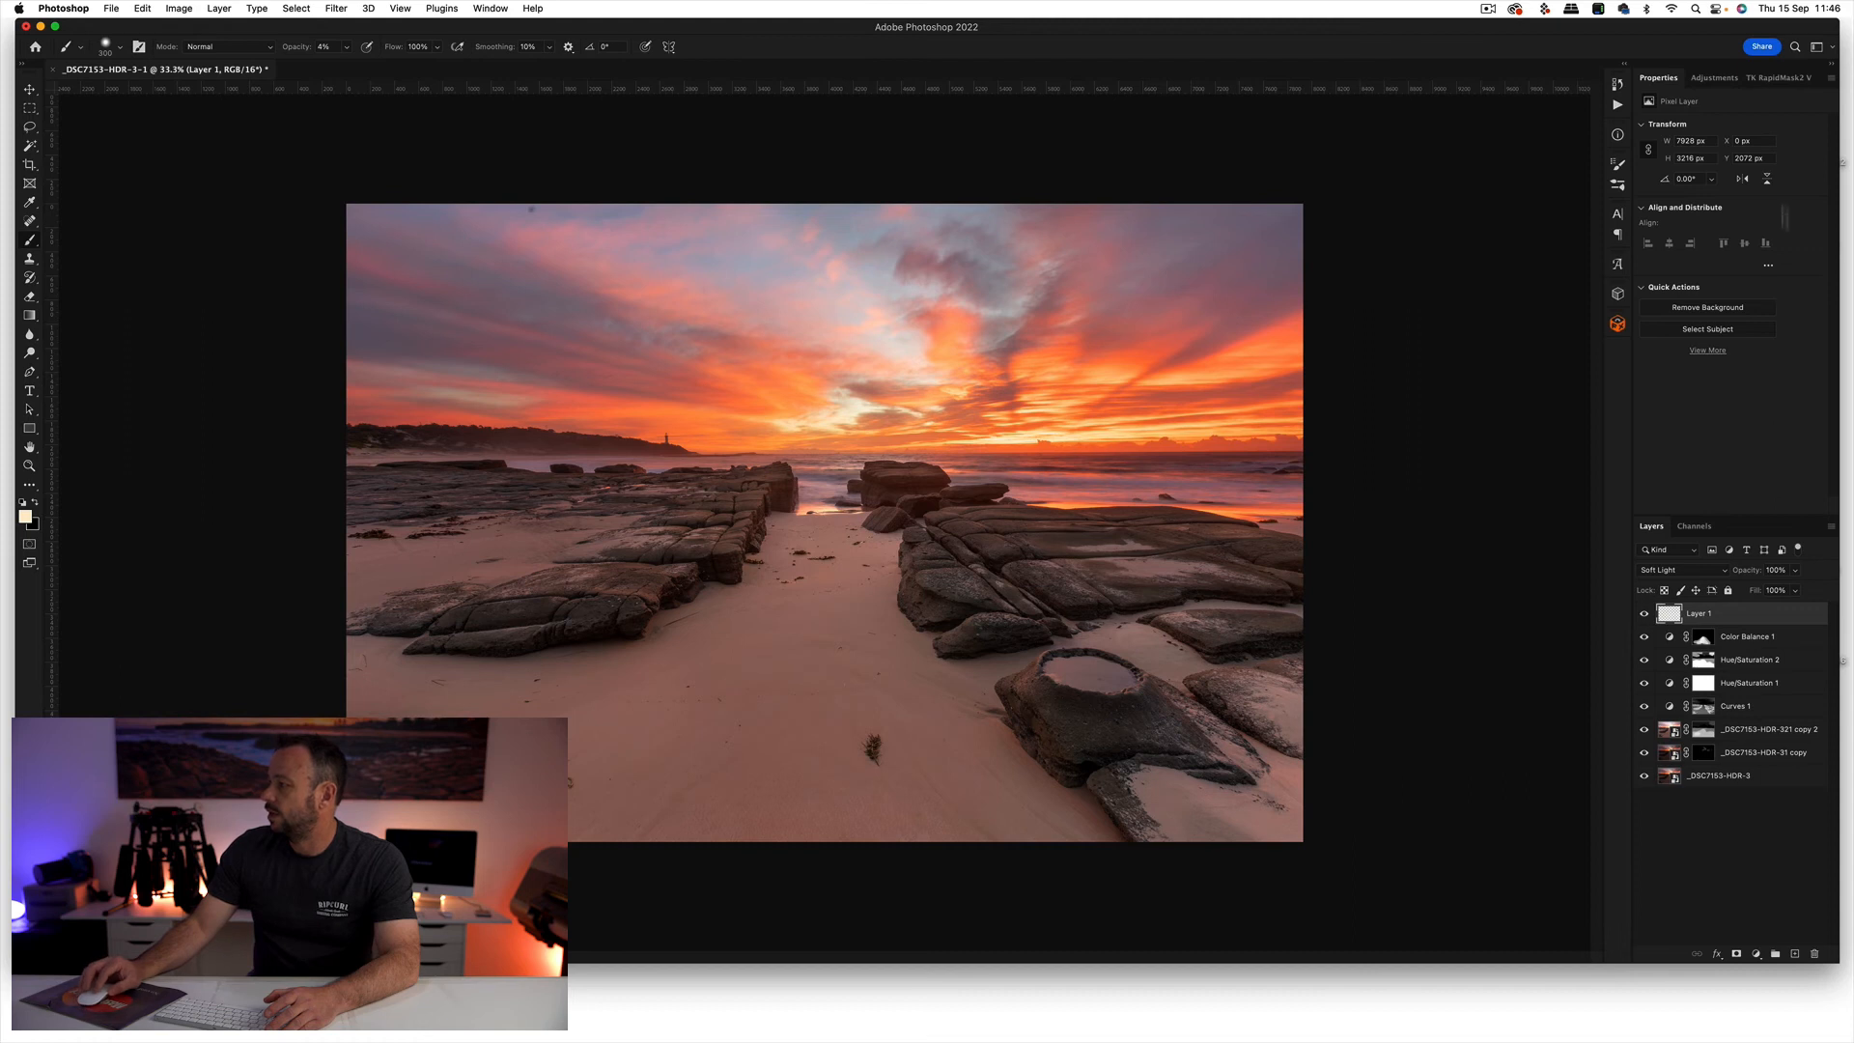
- Generate a saturation-based mask in TK RapidMask2, output it as a Hue/Saturation layer with saturation +8, and compare the effect
left_click(1787, 80)
left_click(1777, 109)
left_click(1767, 134)
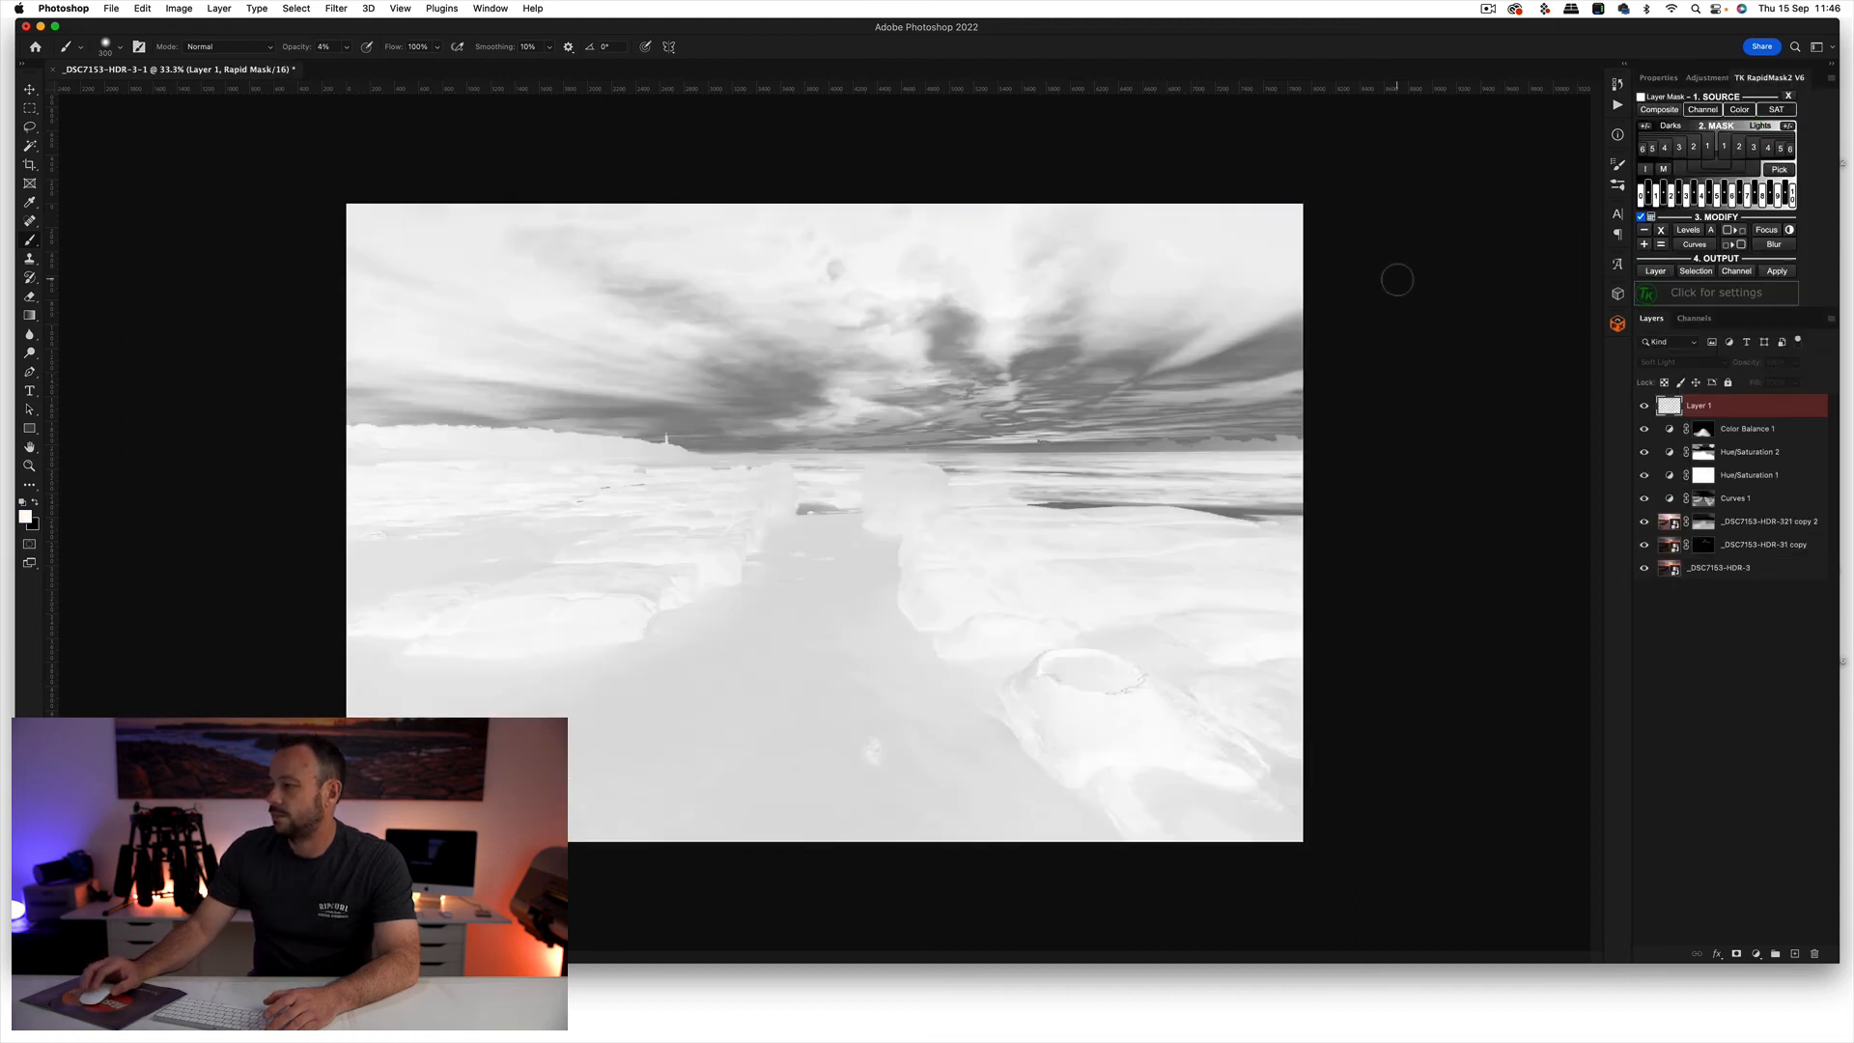
left_click(1653, 272)
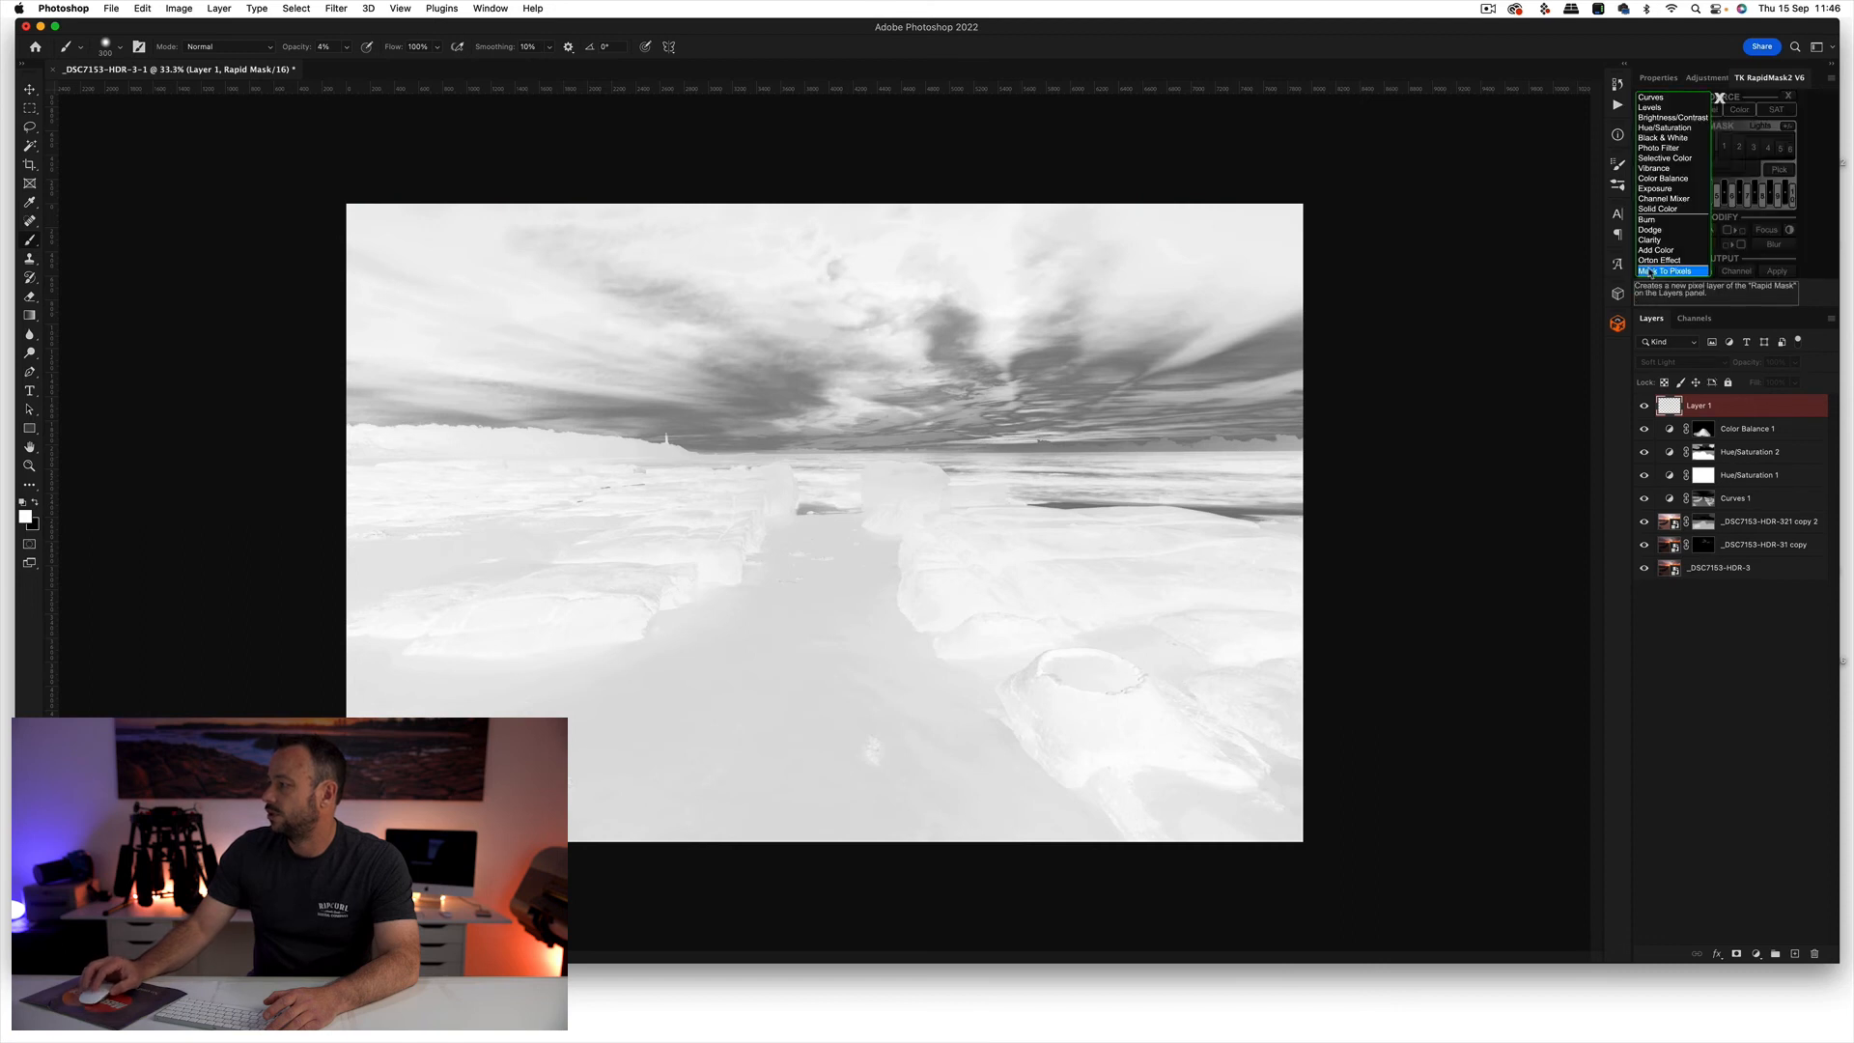
left_click(1657, 128)
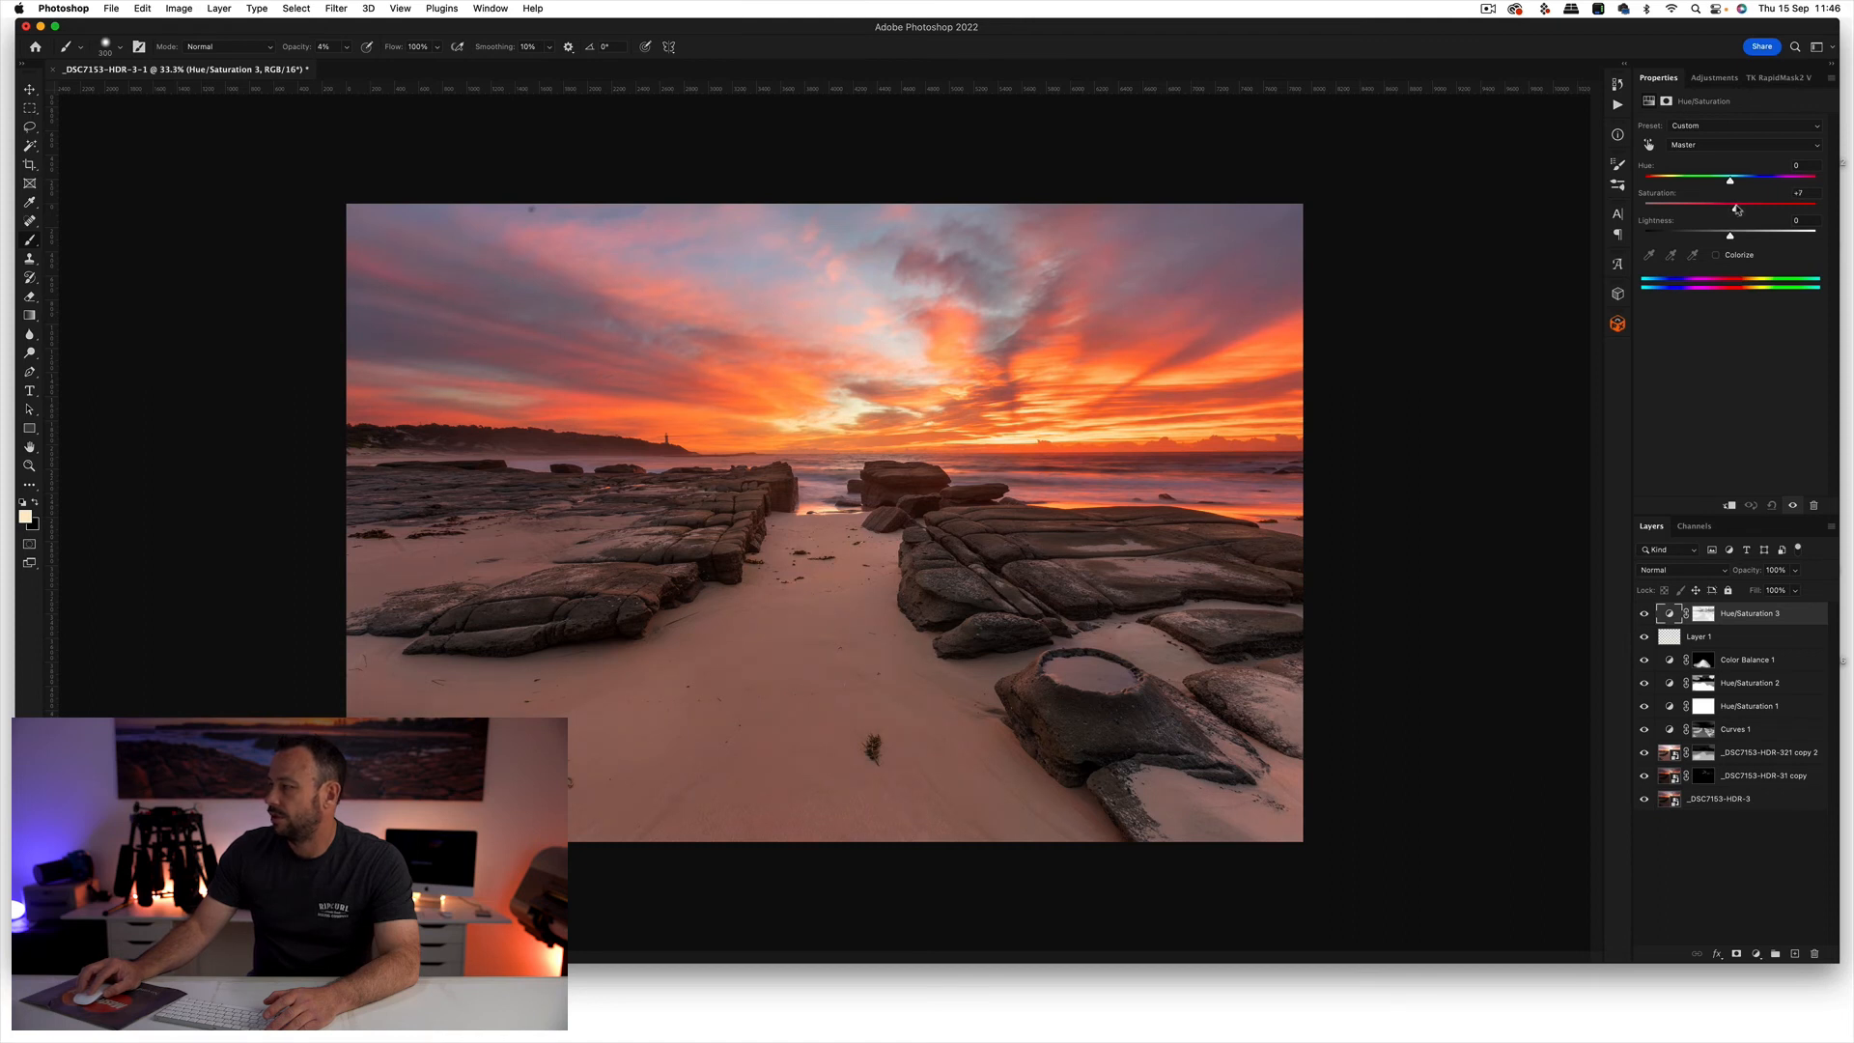
left_click(1646, 614)
left_click(1646, 614)
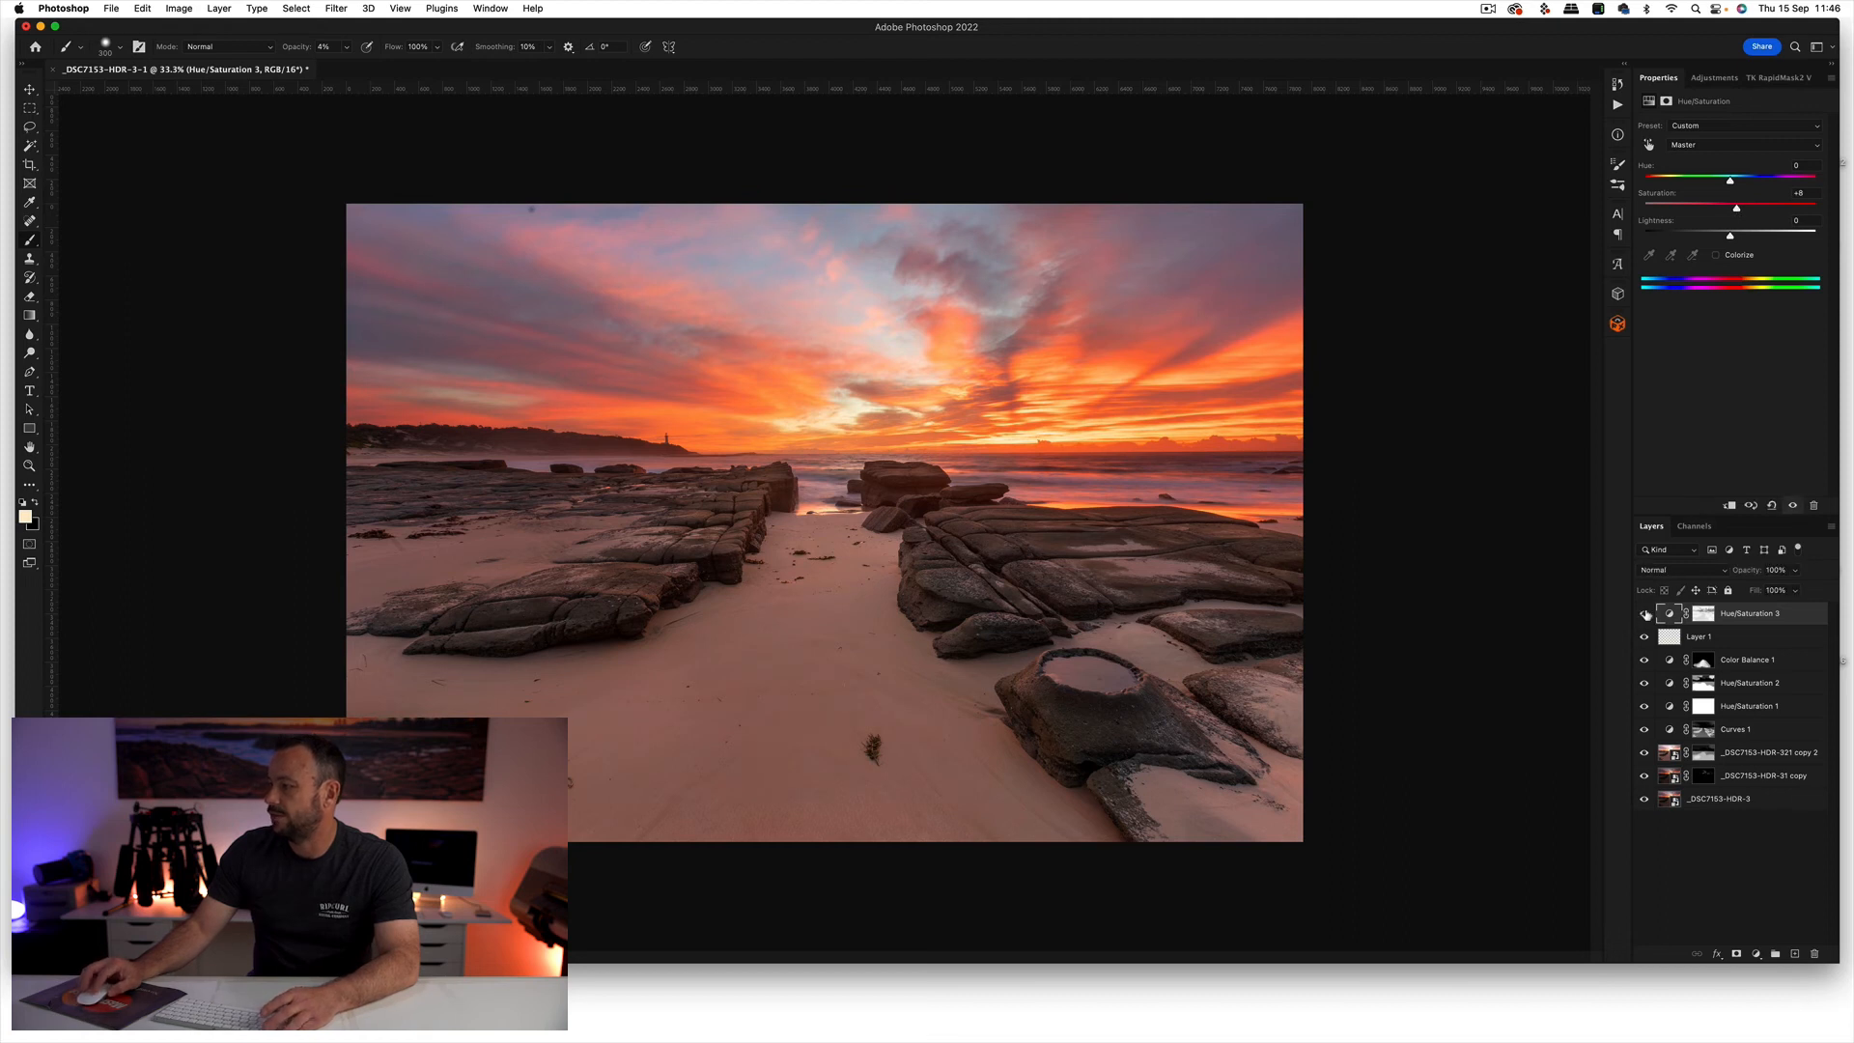
- Add a Selective Color adjustment layer and set the black amount of the Whites to +24%
left_click(1756, 954)
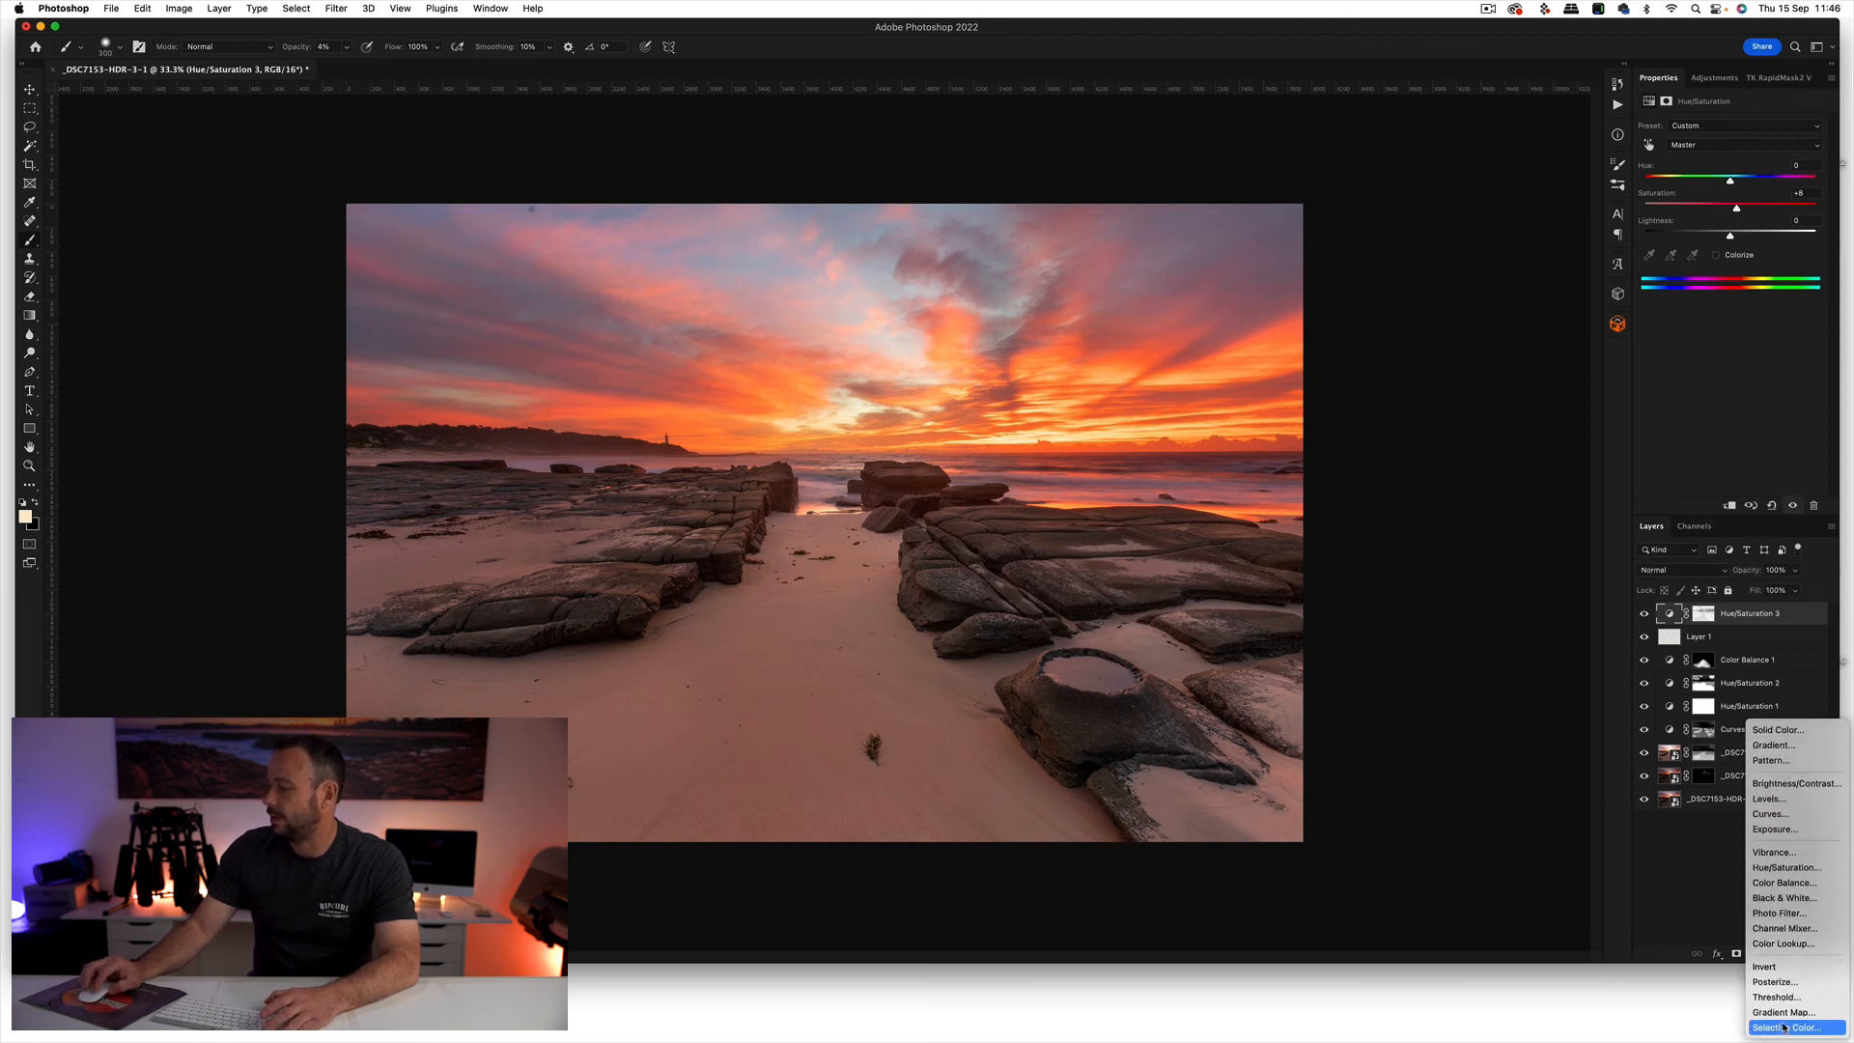
left_click(1782, 1014)
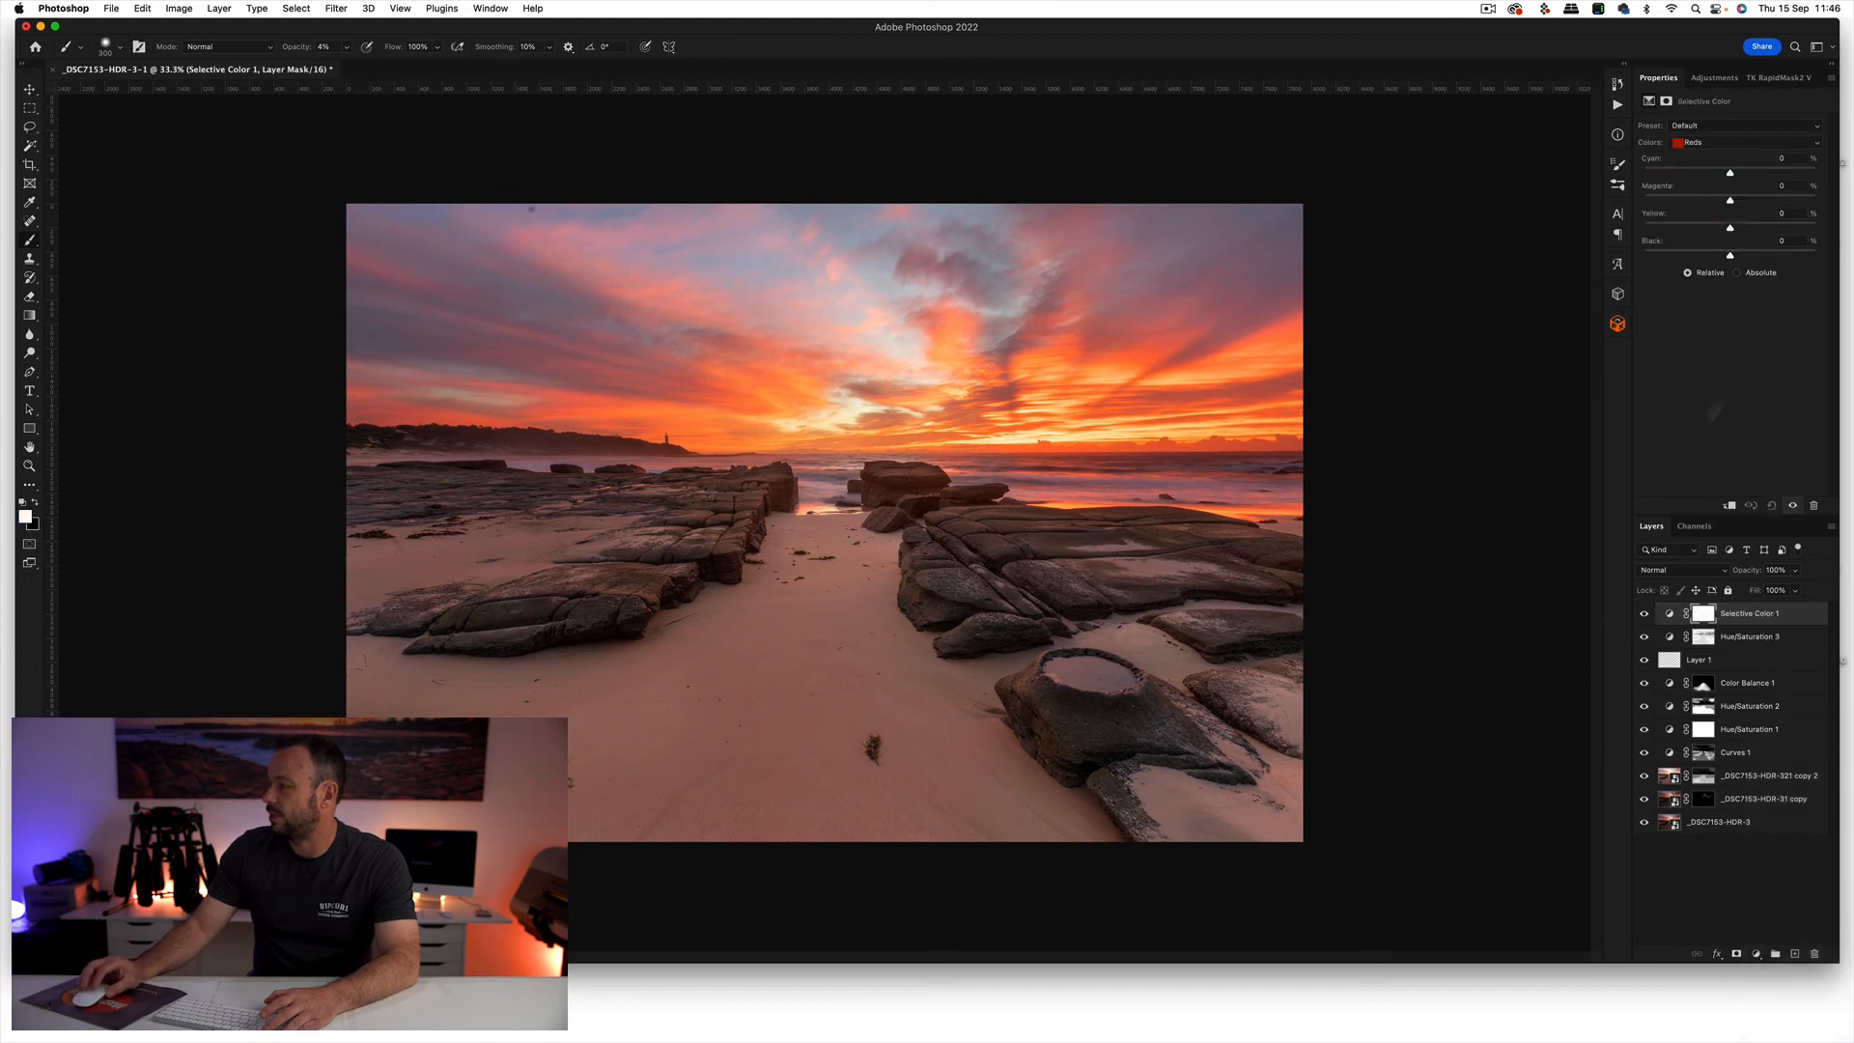
left_click(1713, 145)
left_click(1704, 207)
mouse_move(1730, 255)
left_mouse_down()
mouse_move(1686, 261)
mouse_move(1773, 261)
mouse_move(1658, 262)
mouse_move(1764, 261)
mouse_move(1690, 261)
mouse_move(1737, 257)
left_mouse_up()
left_click_drag(1751, 256, 1751, 257)
- Set the Reds of the Selective Color layer to cyan +3% and black -2%
left_click(1715, 142)
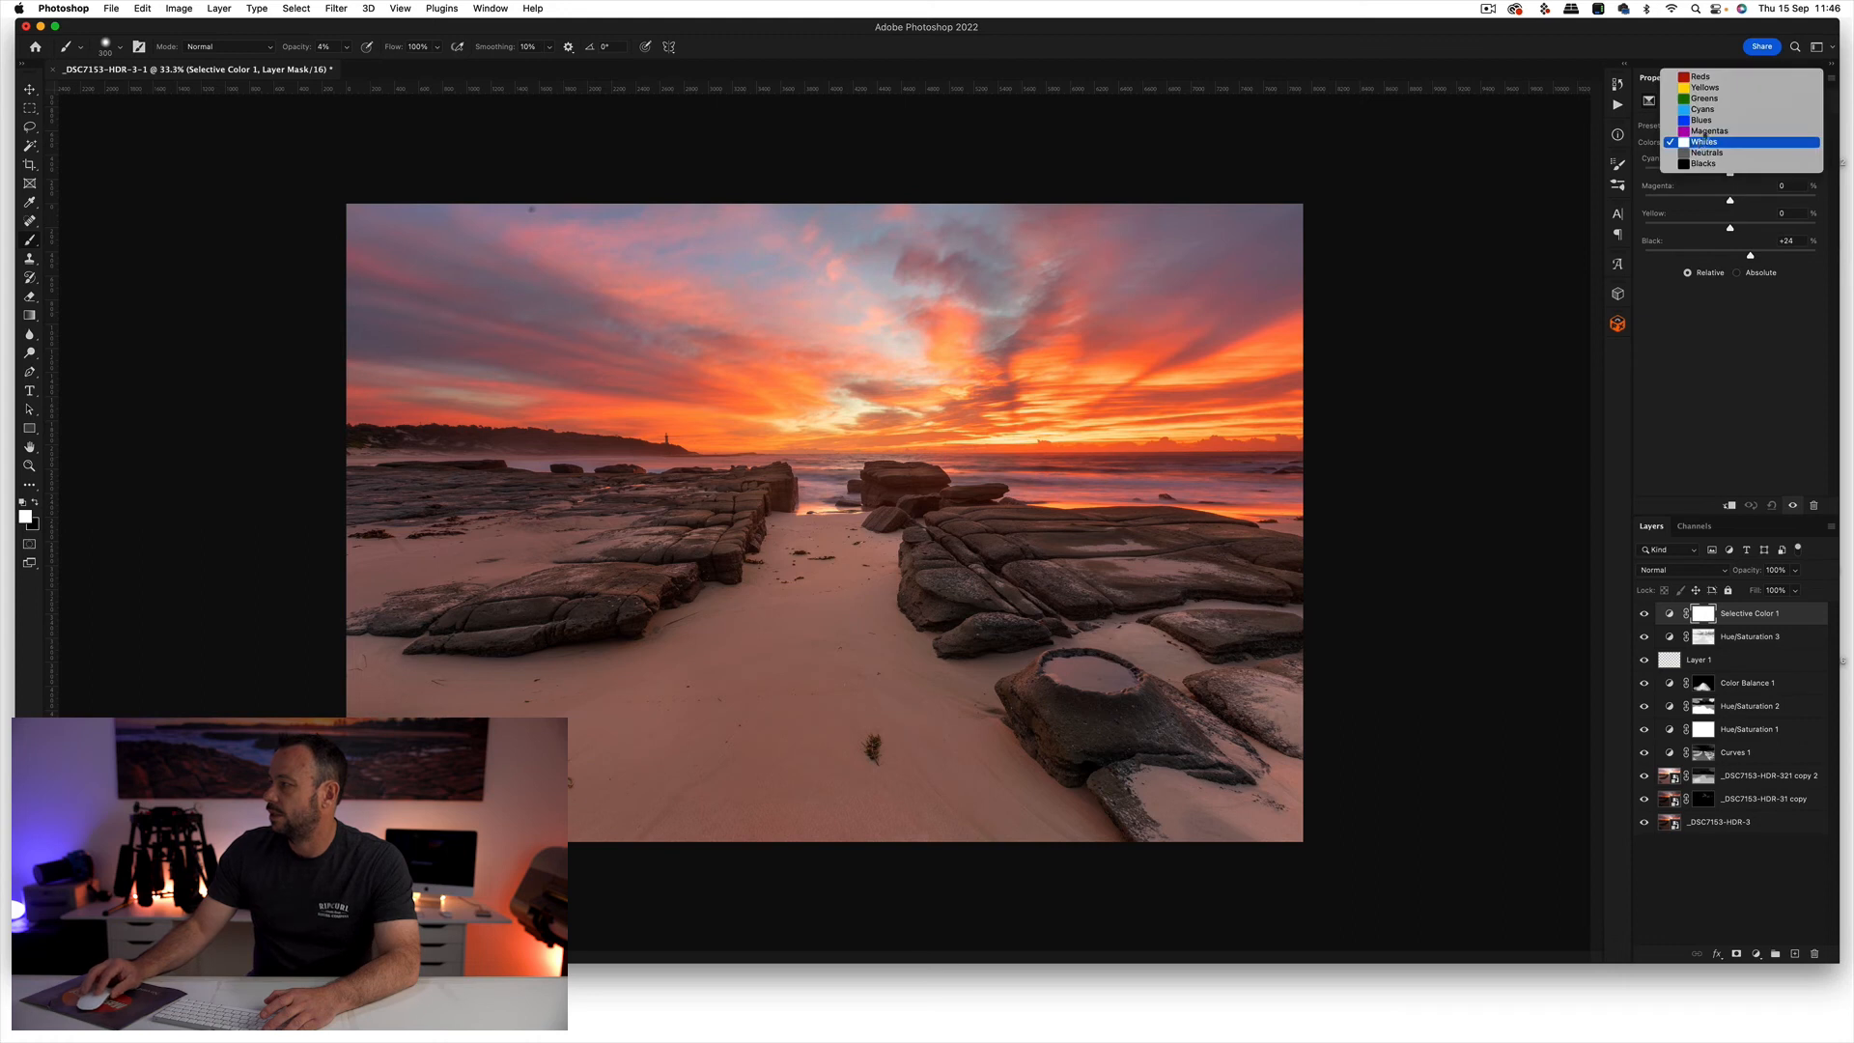
left_click(1706, 78)
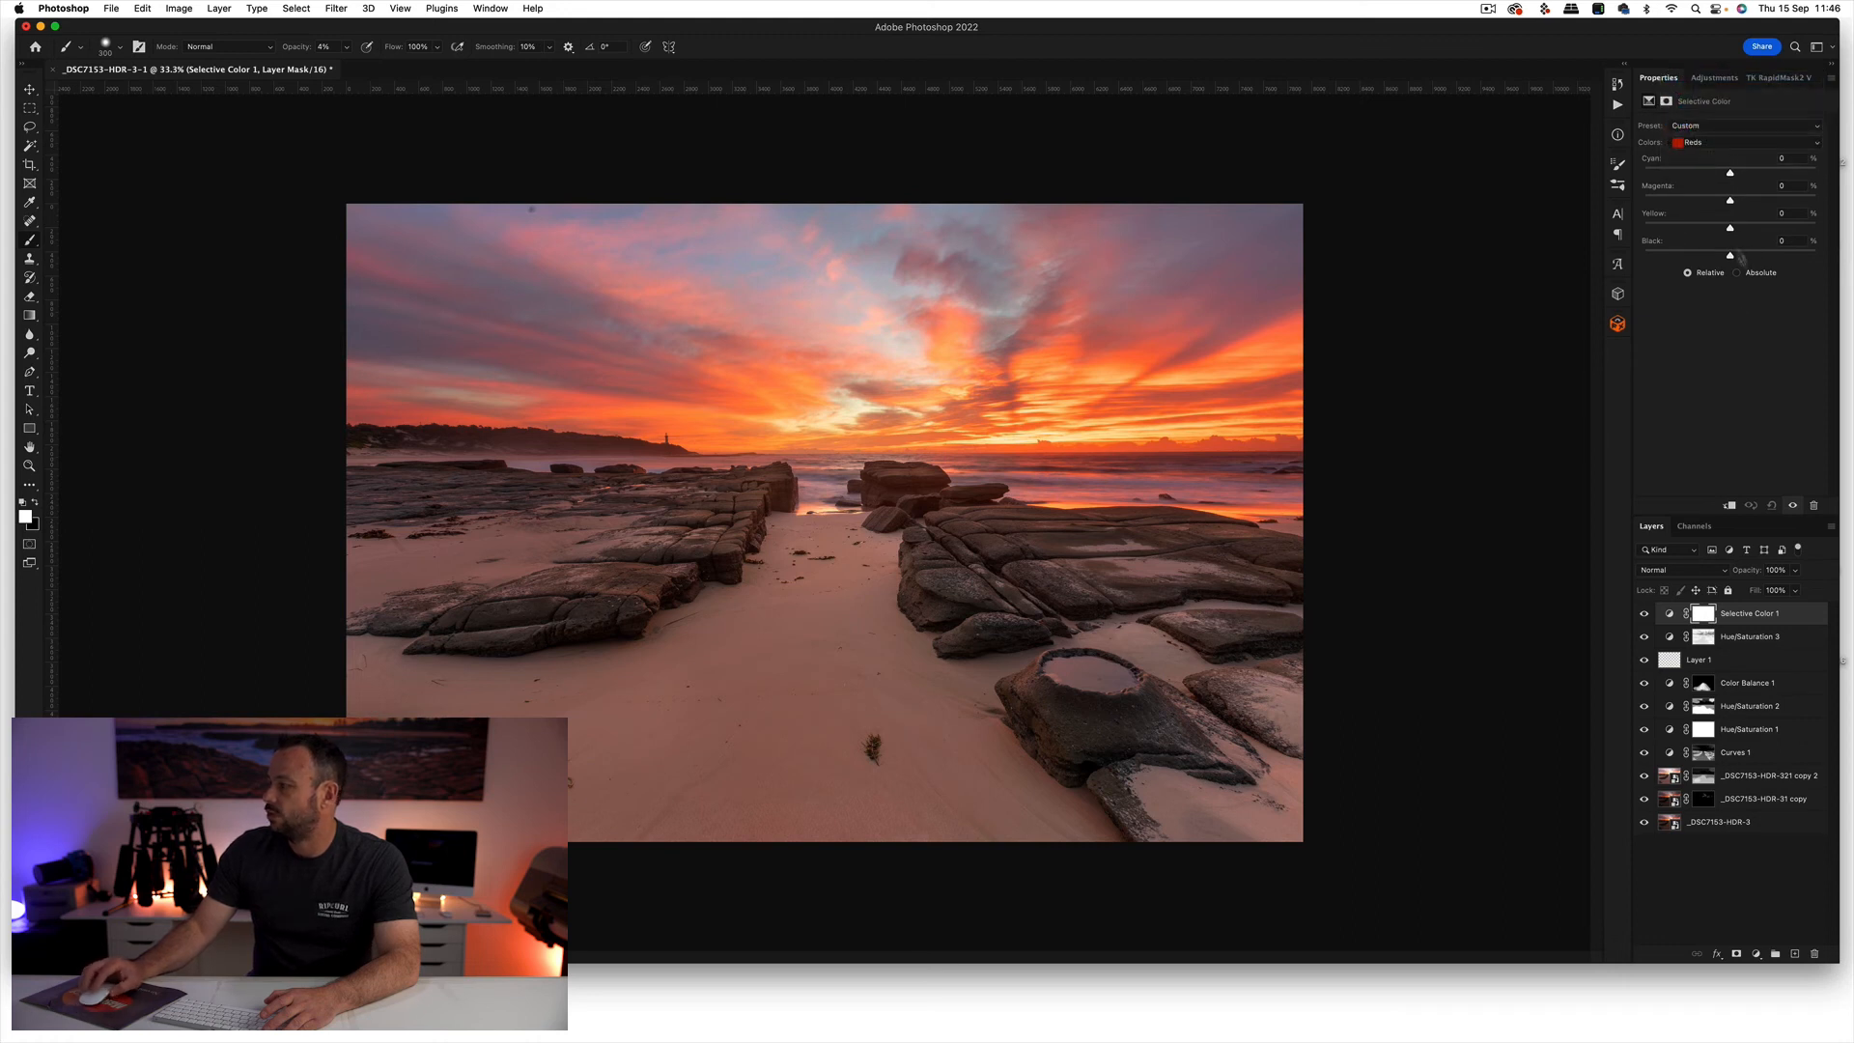
mouse_move(1731, 258)
left_mouse_down()
mouse_move(1784, 257)
mouse_move(1643, 258)
mouse_move(1746, 258)
mouse_move(1702, 261)
mouse_move(1730, 261)
left_mouse_up()
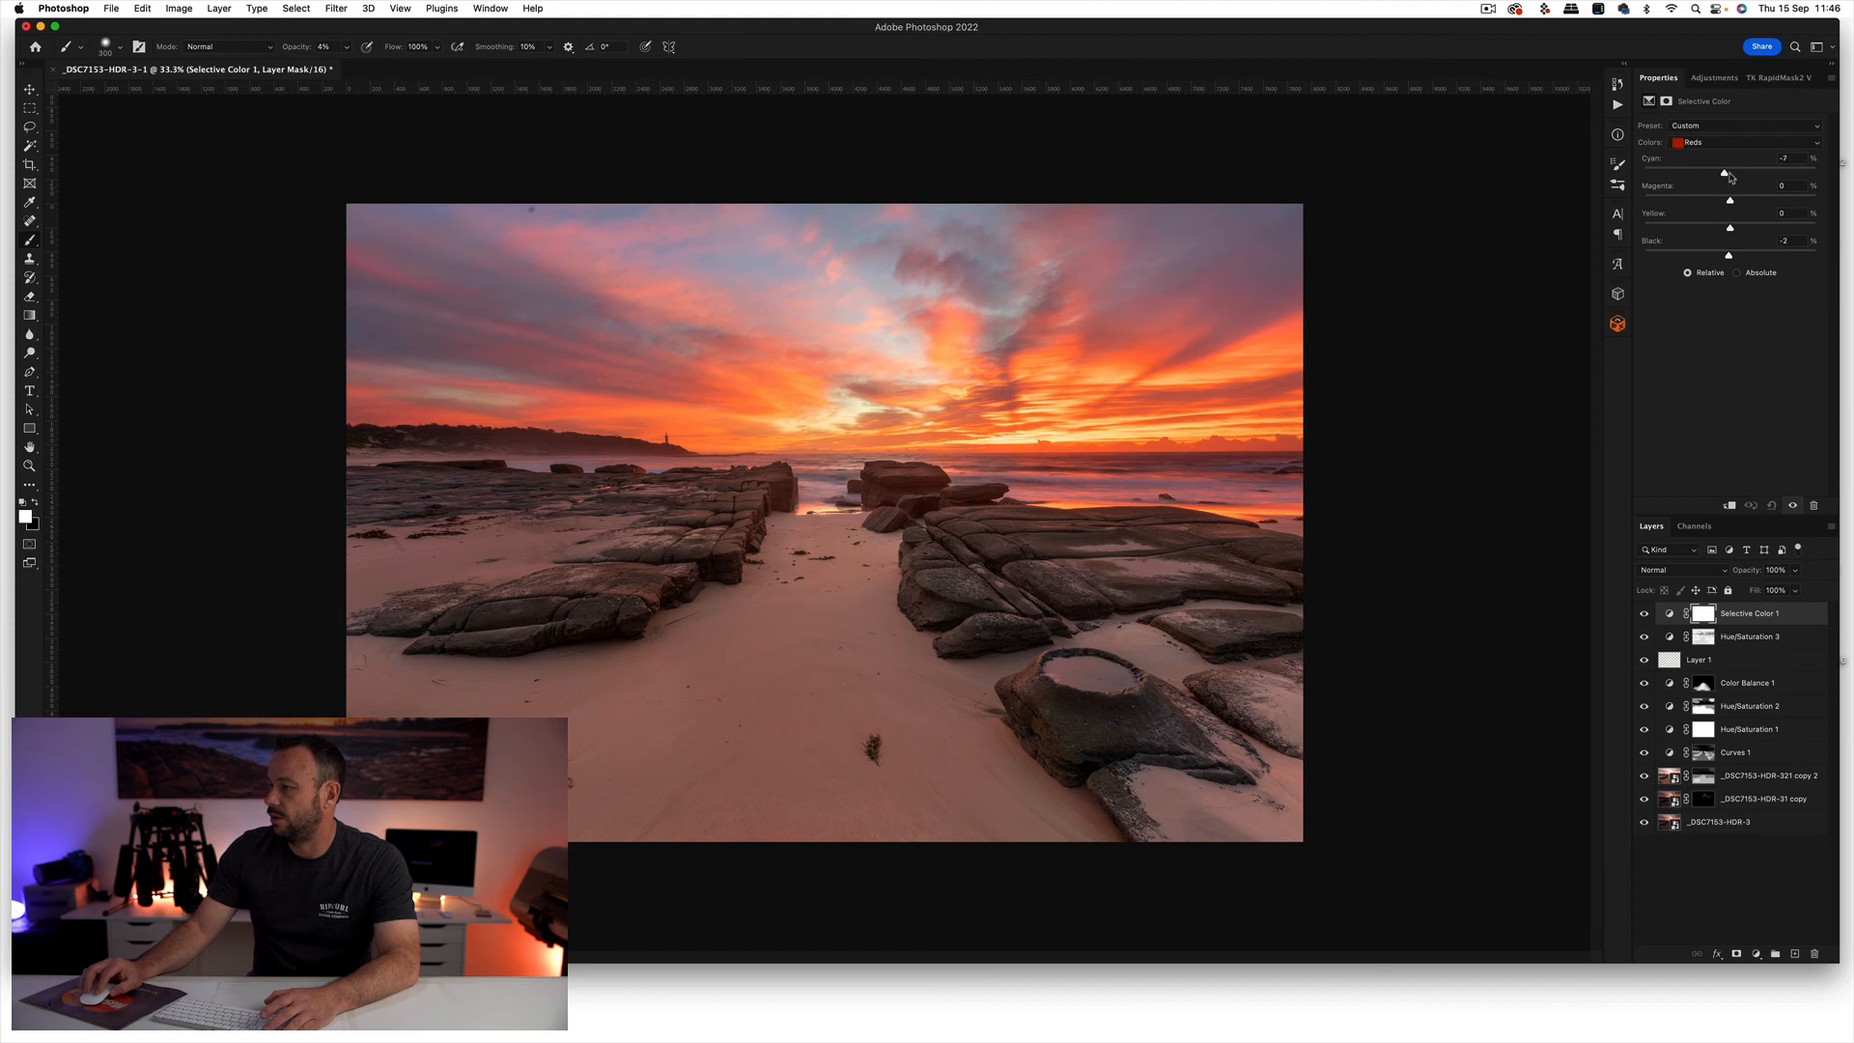
left_click_drag(1726, 178, 1735, 177)
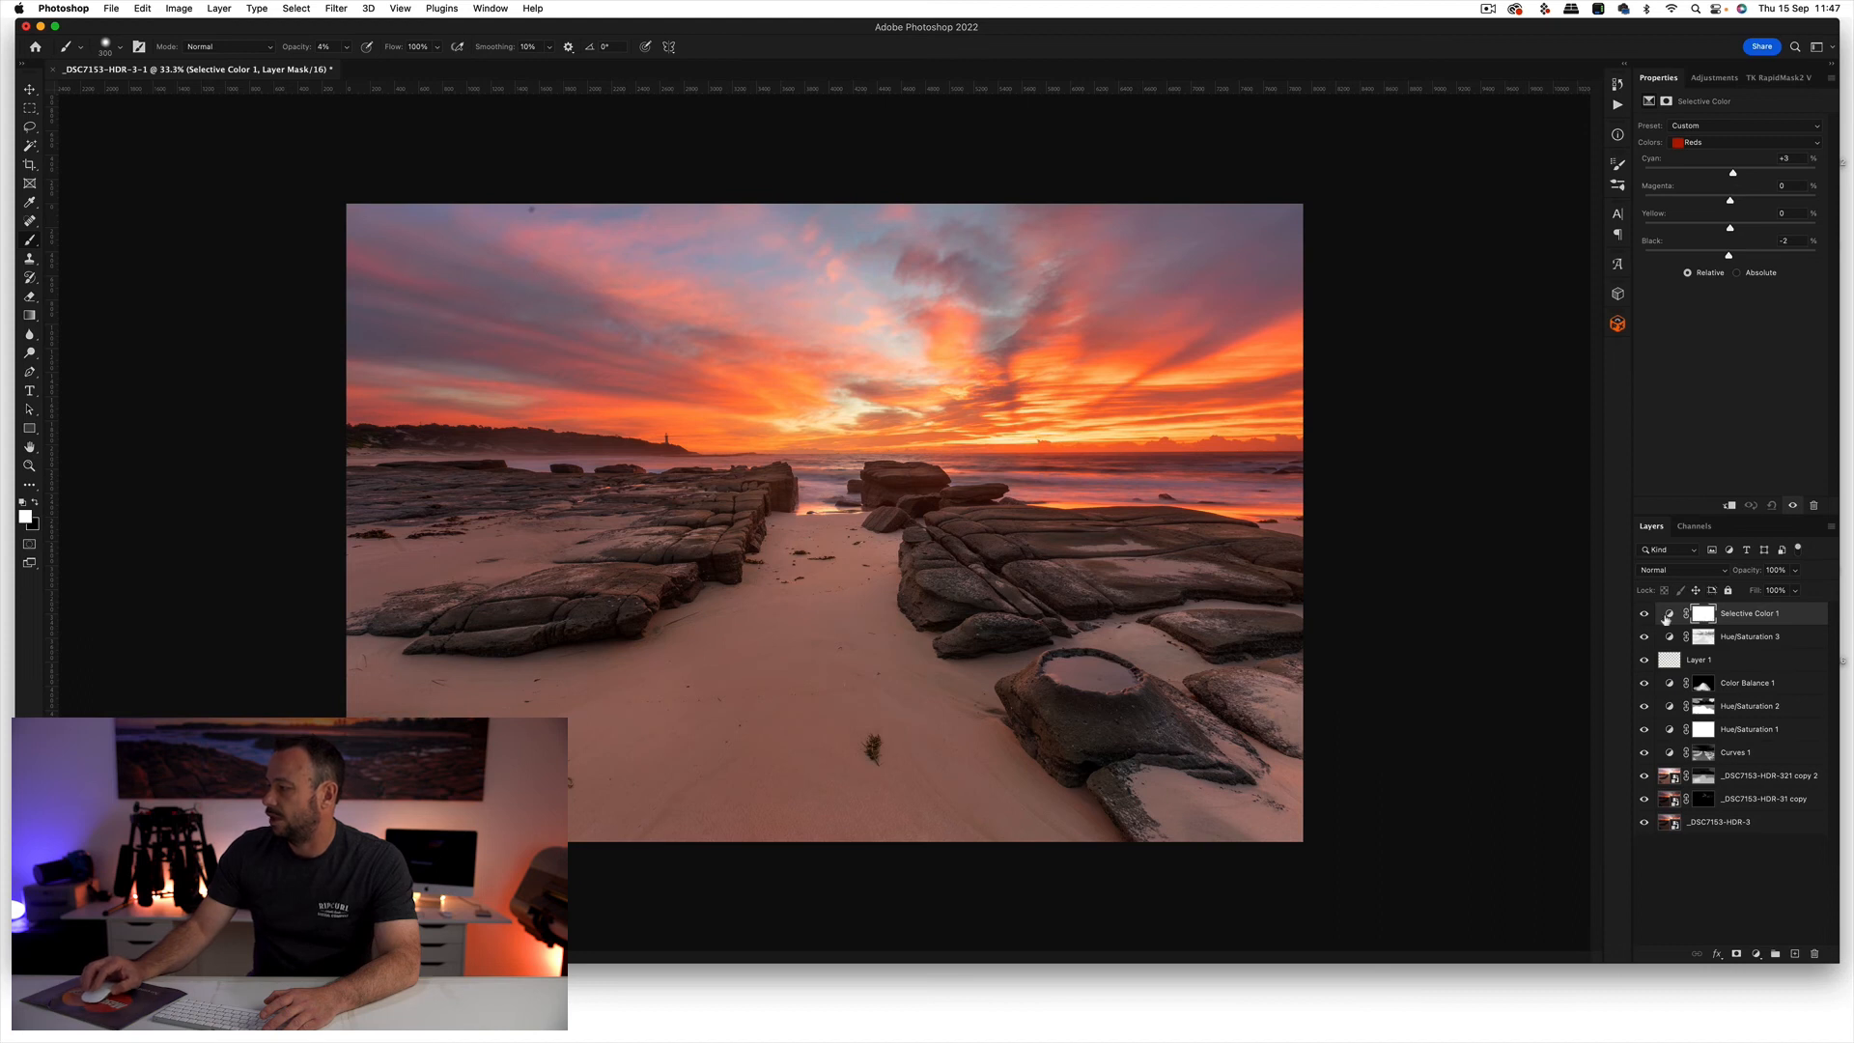
- Add a second Selective Color layer, set cyan in the Reds to +29%, and compare the image with and without it
left_click(1755, 953)
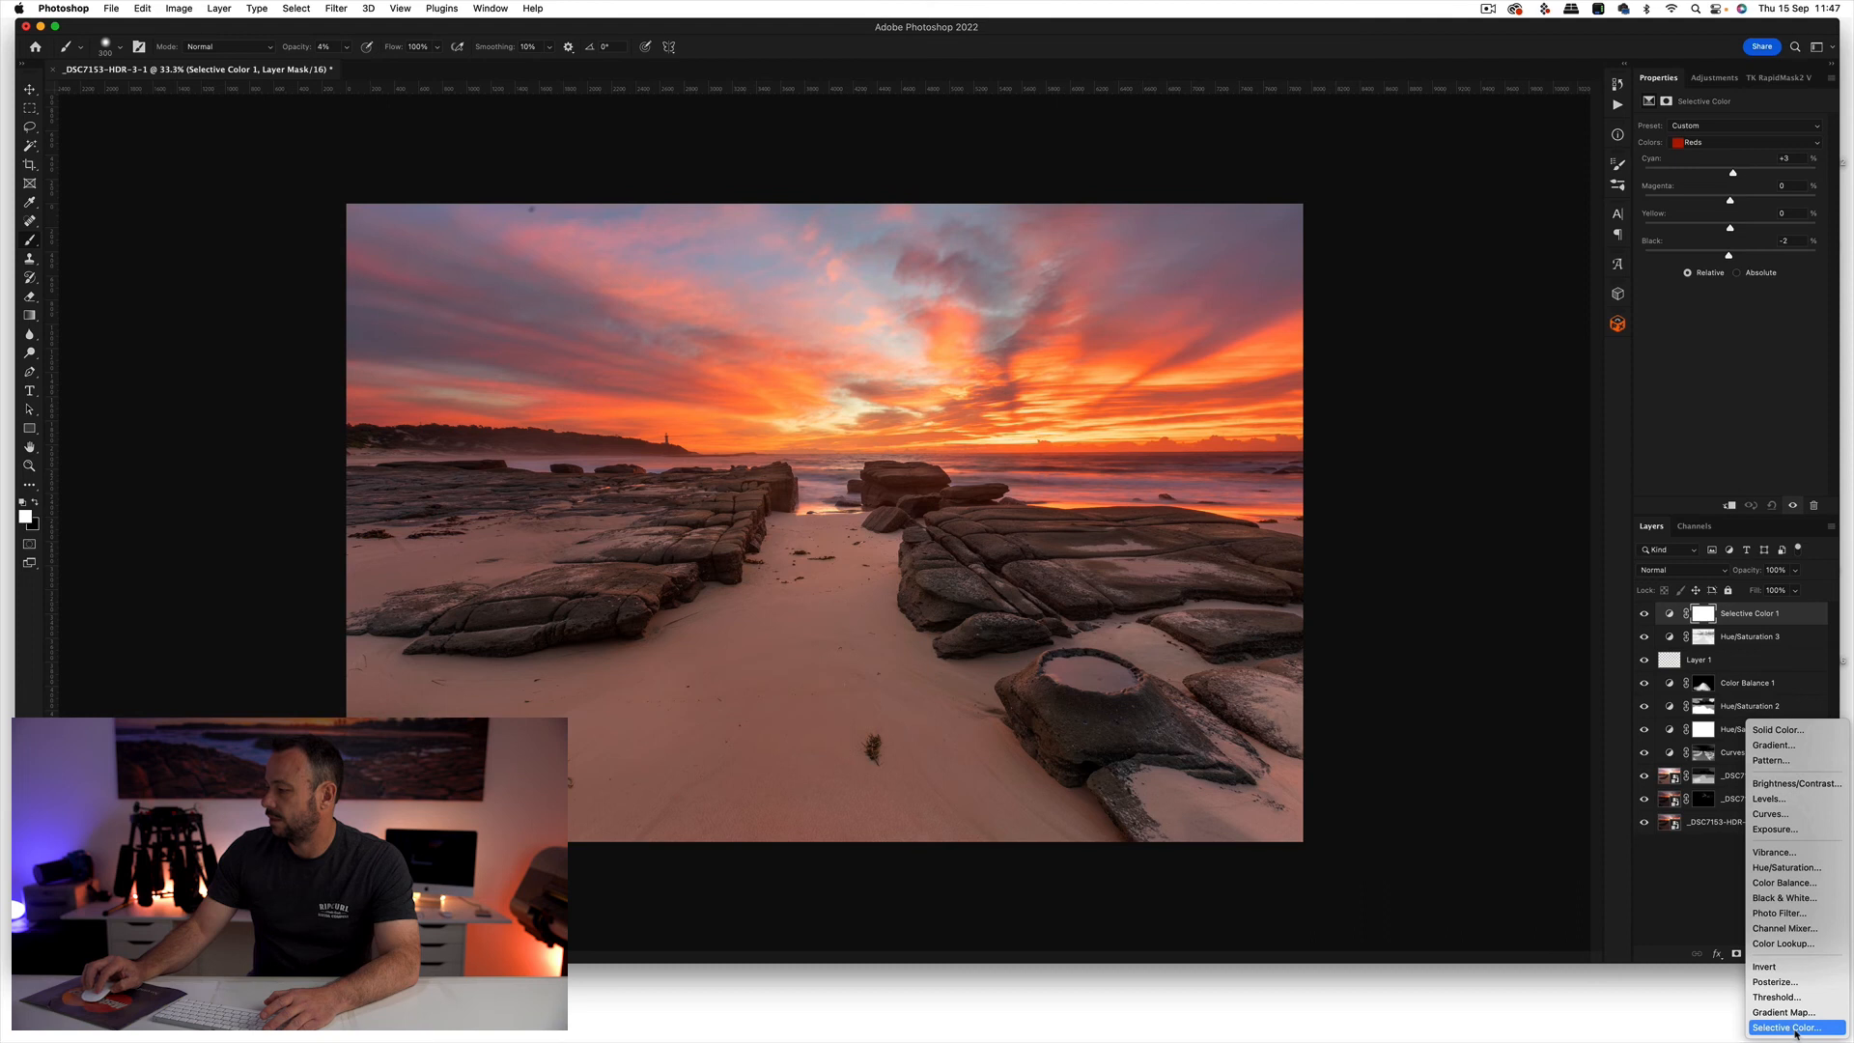
left_click(1795, 1029)
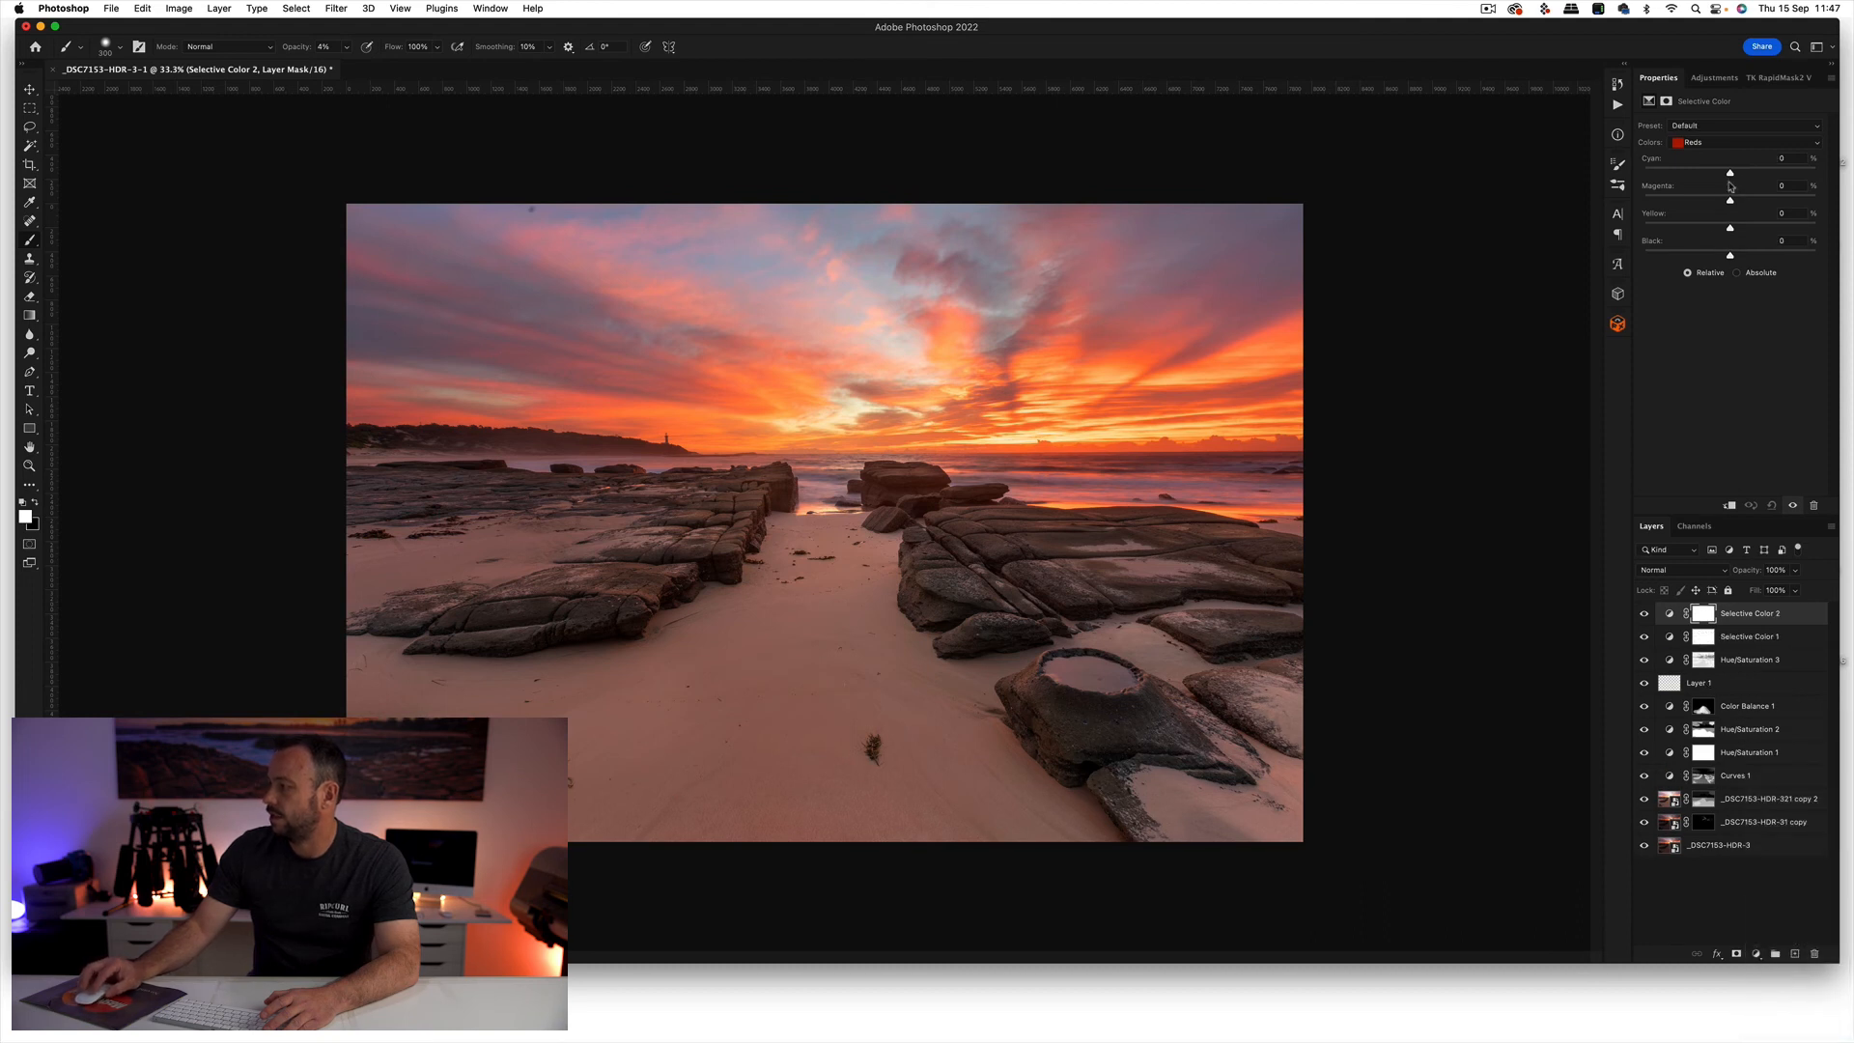
left_click_drag(1738, 176, 1756, 178)
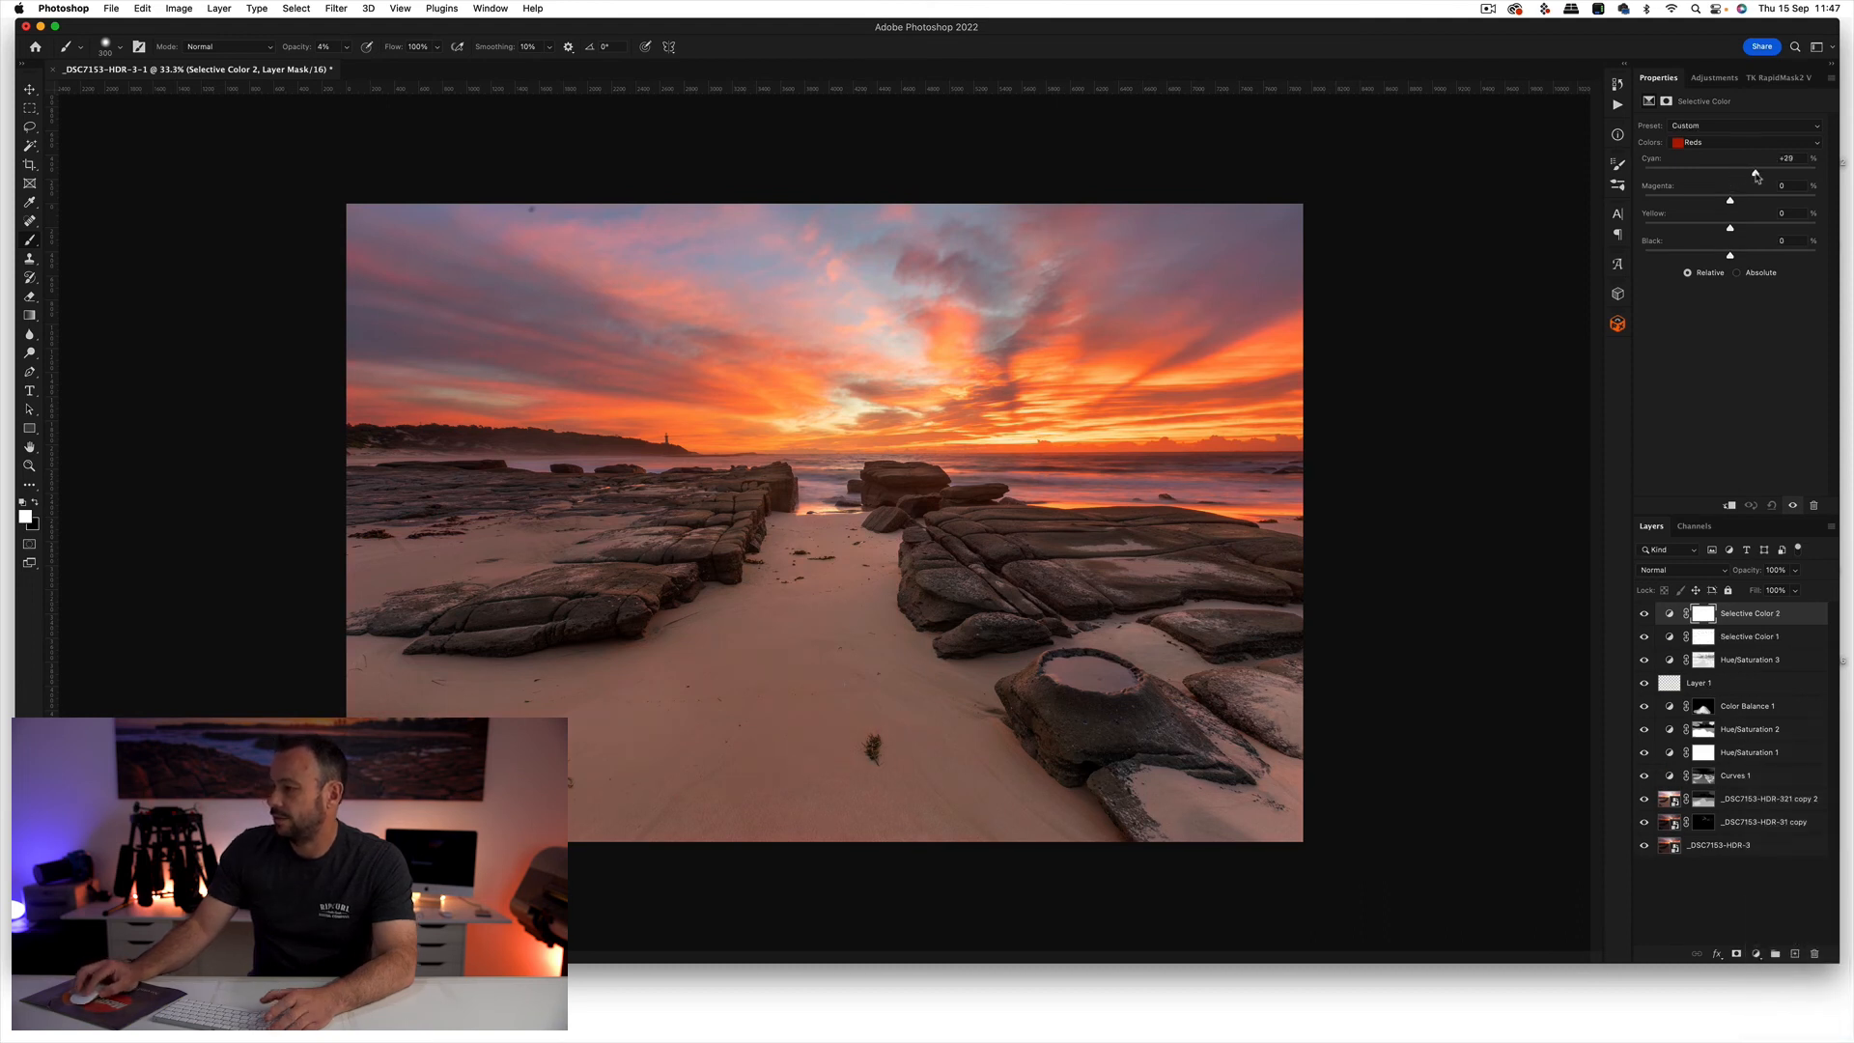
left_click(1645, 614)
left_click(1645, 614)
left_click(1645, 614)
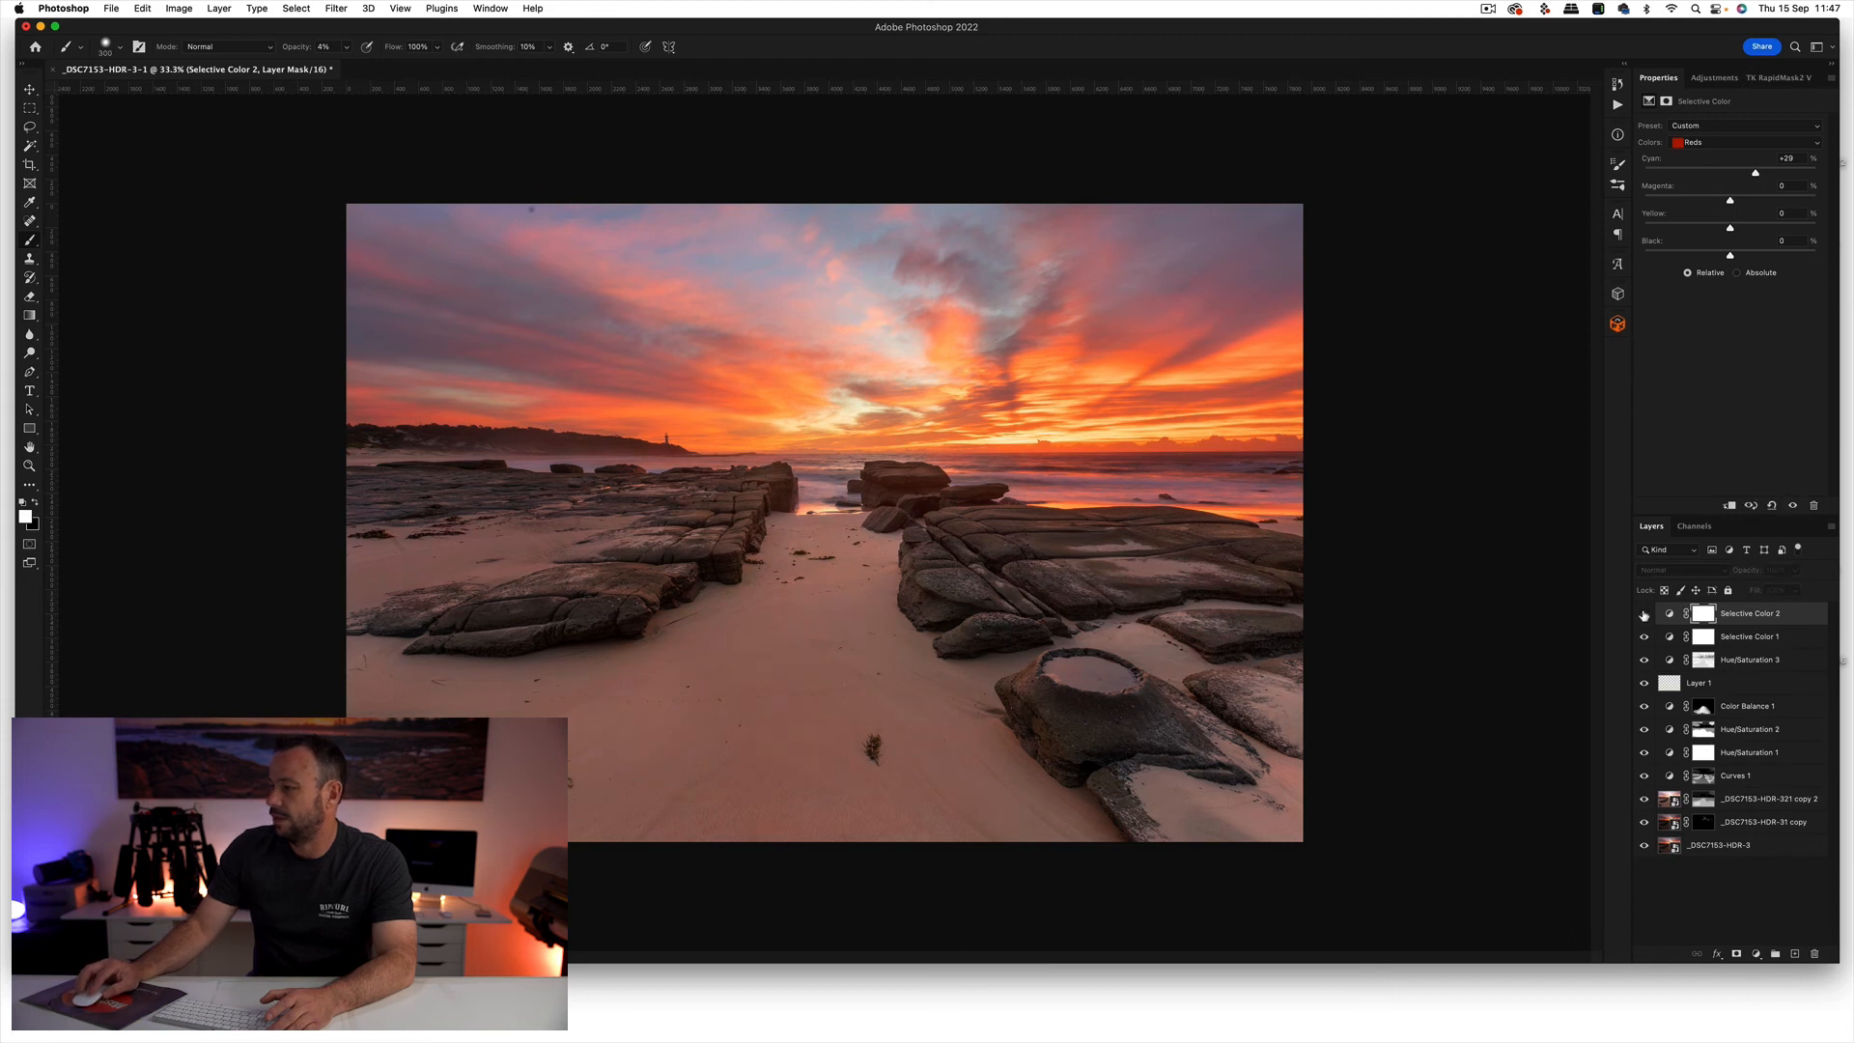
left_click(1645, 614)
left_click(1644, 614)
left_click(1644, 614)
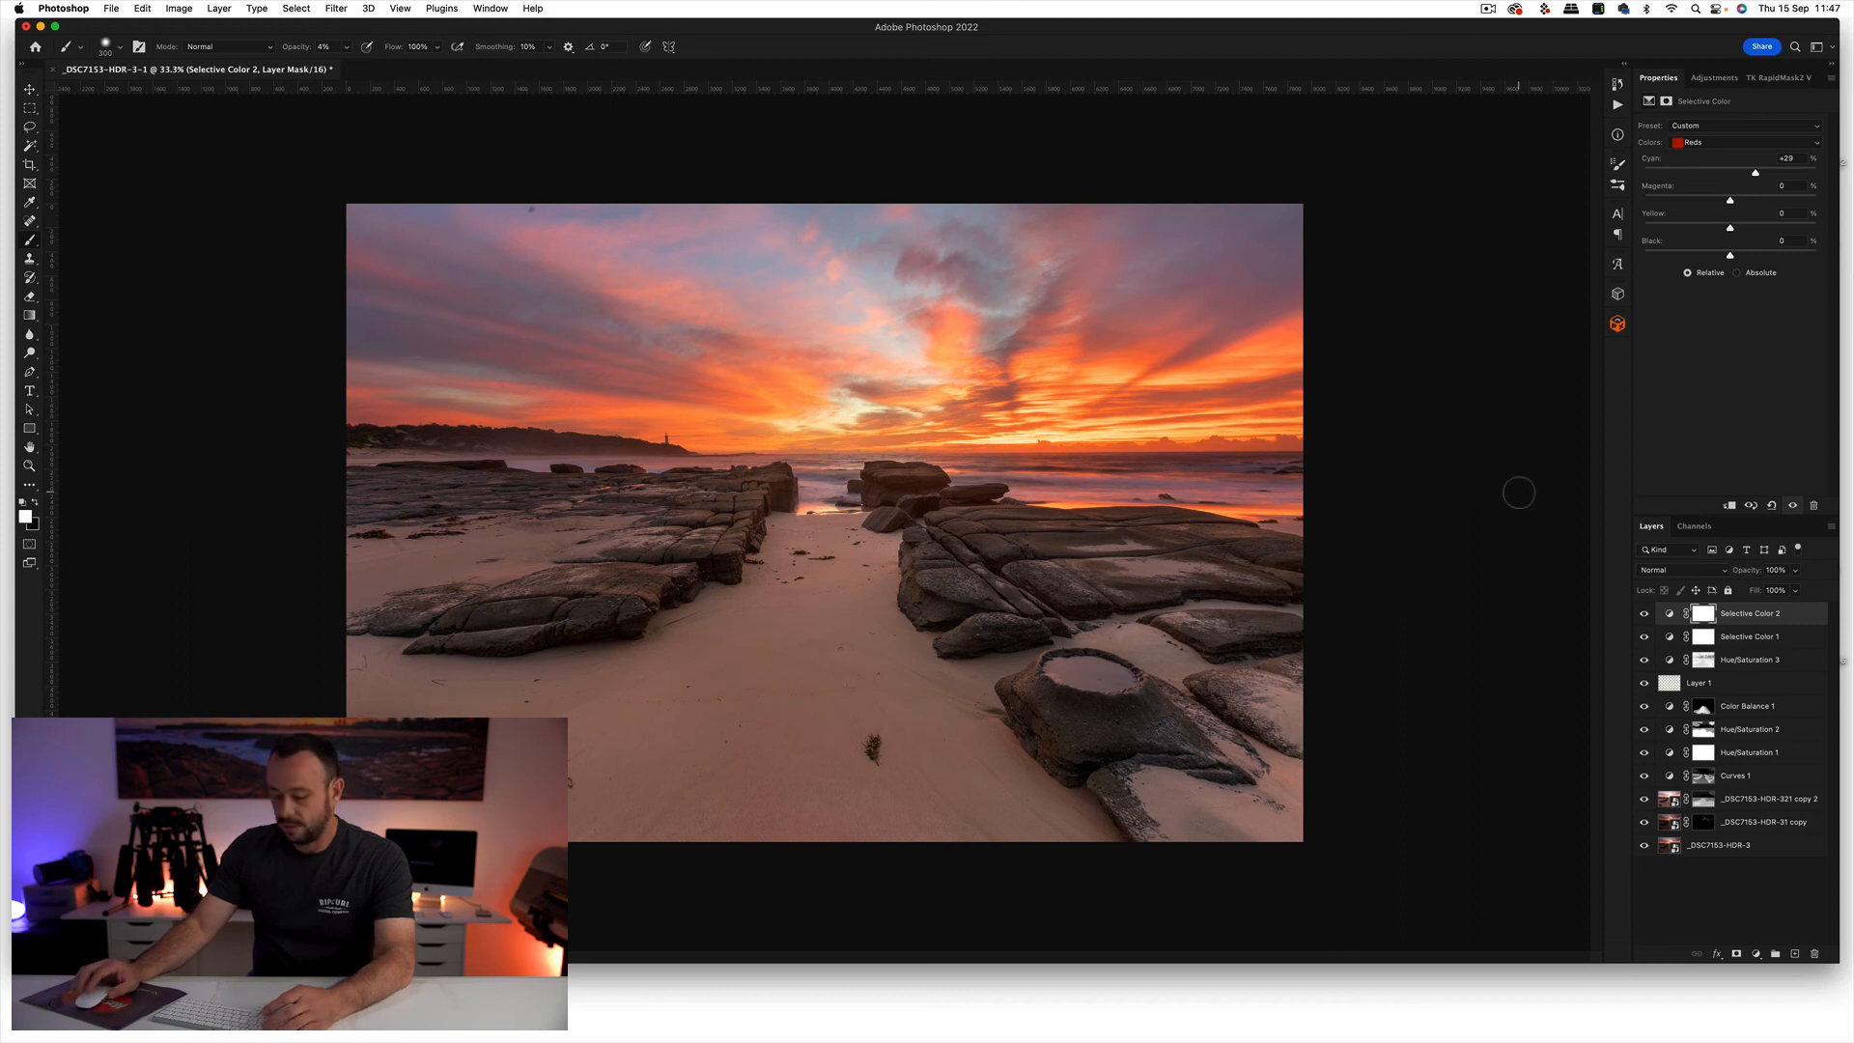
- Flatten all layers into a single background and activate the Clone Stamp tool
left_click(1827, 537)
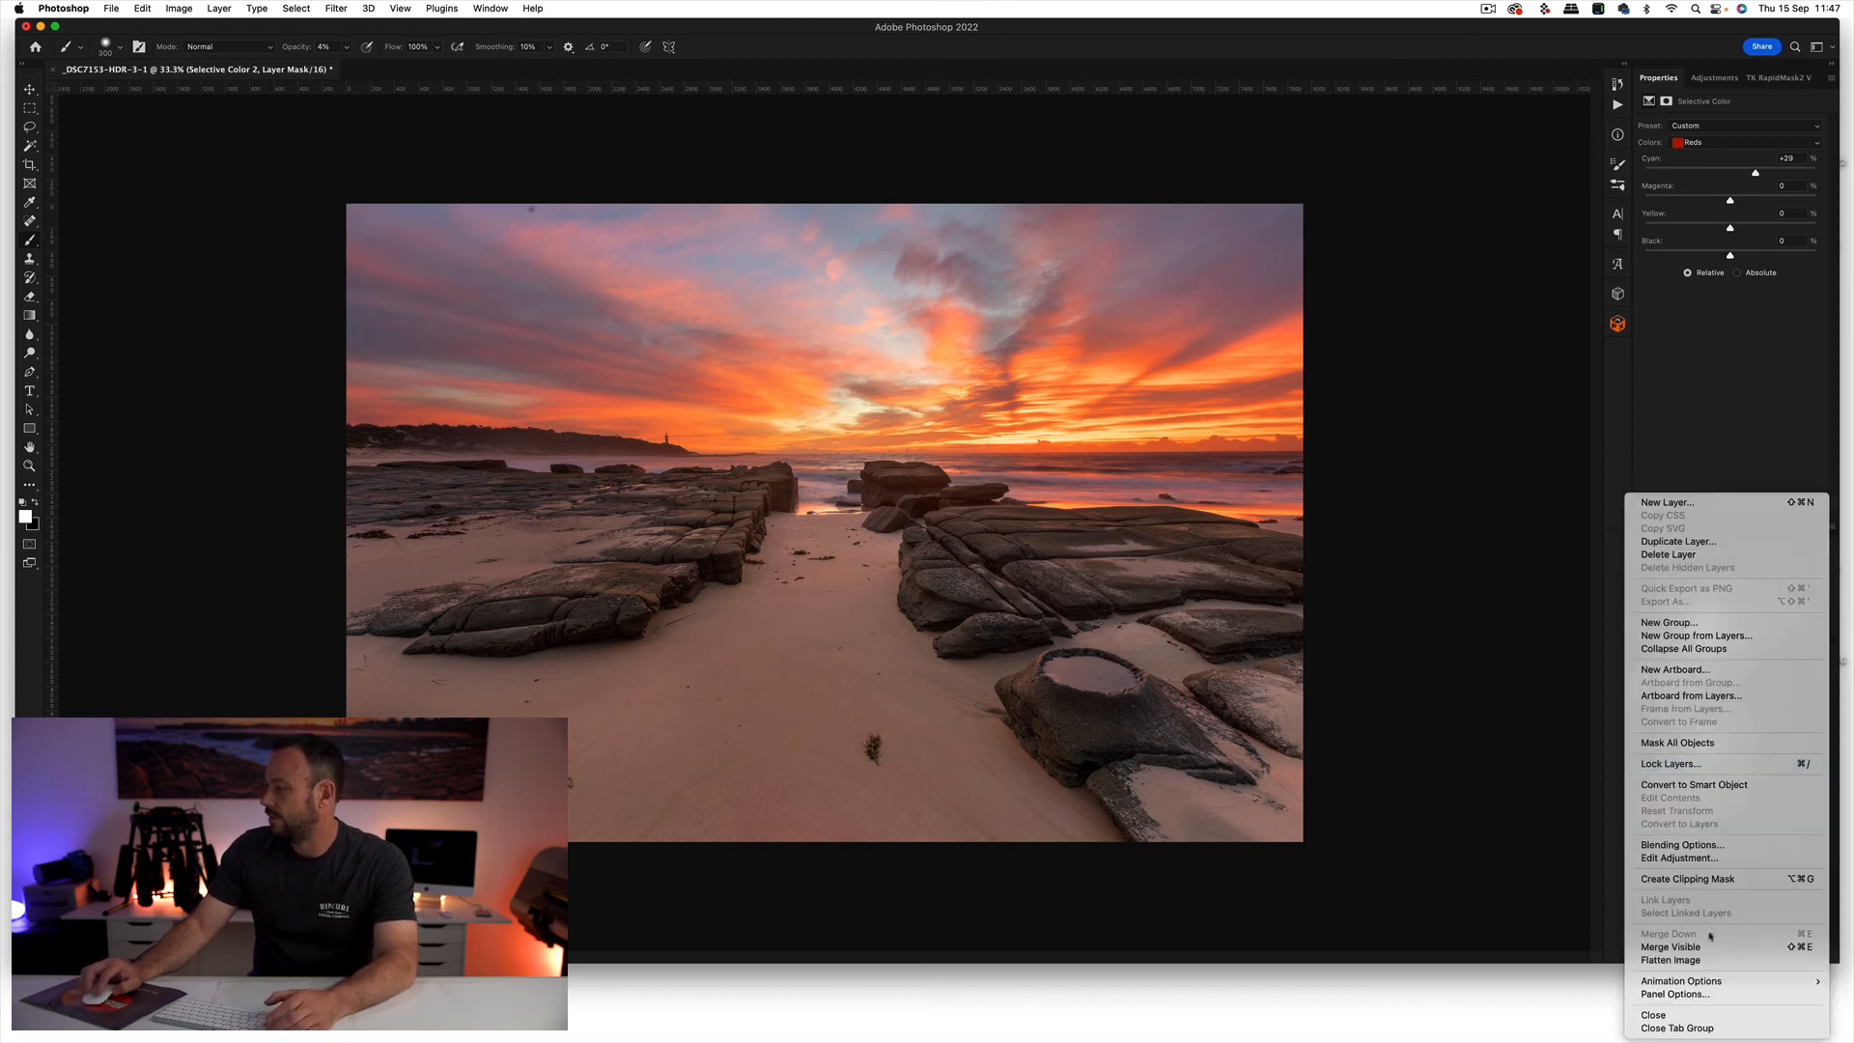
left_click(1599, 732)
key("s")
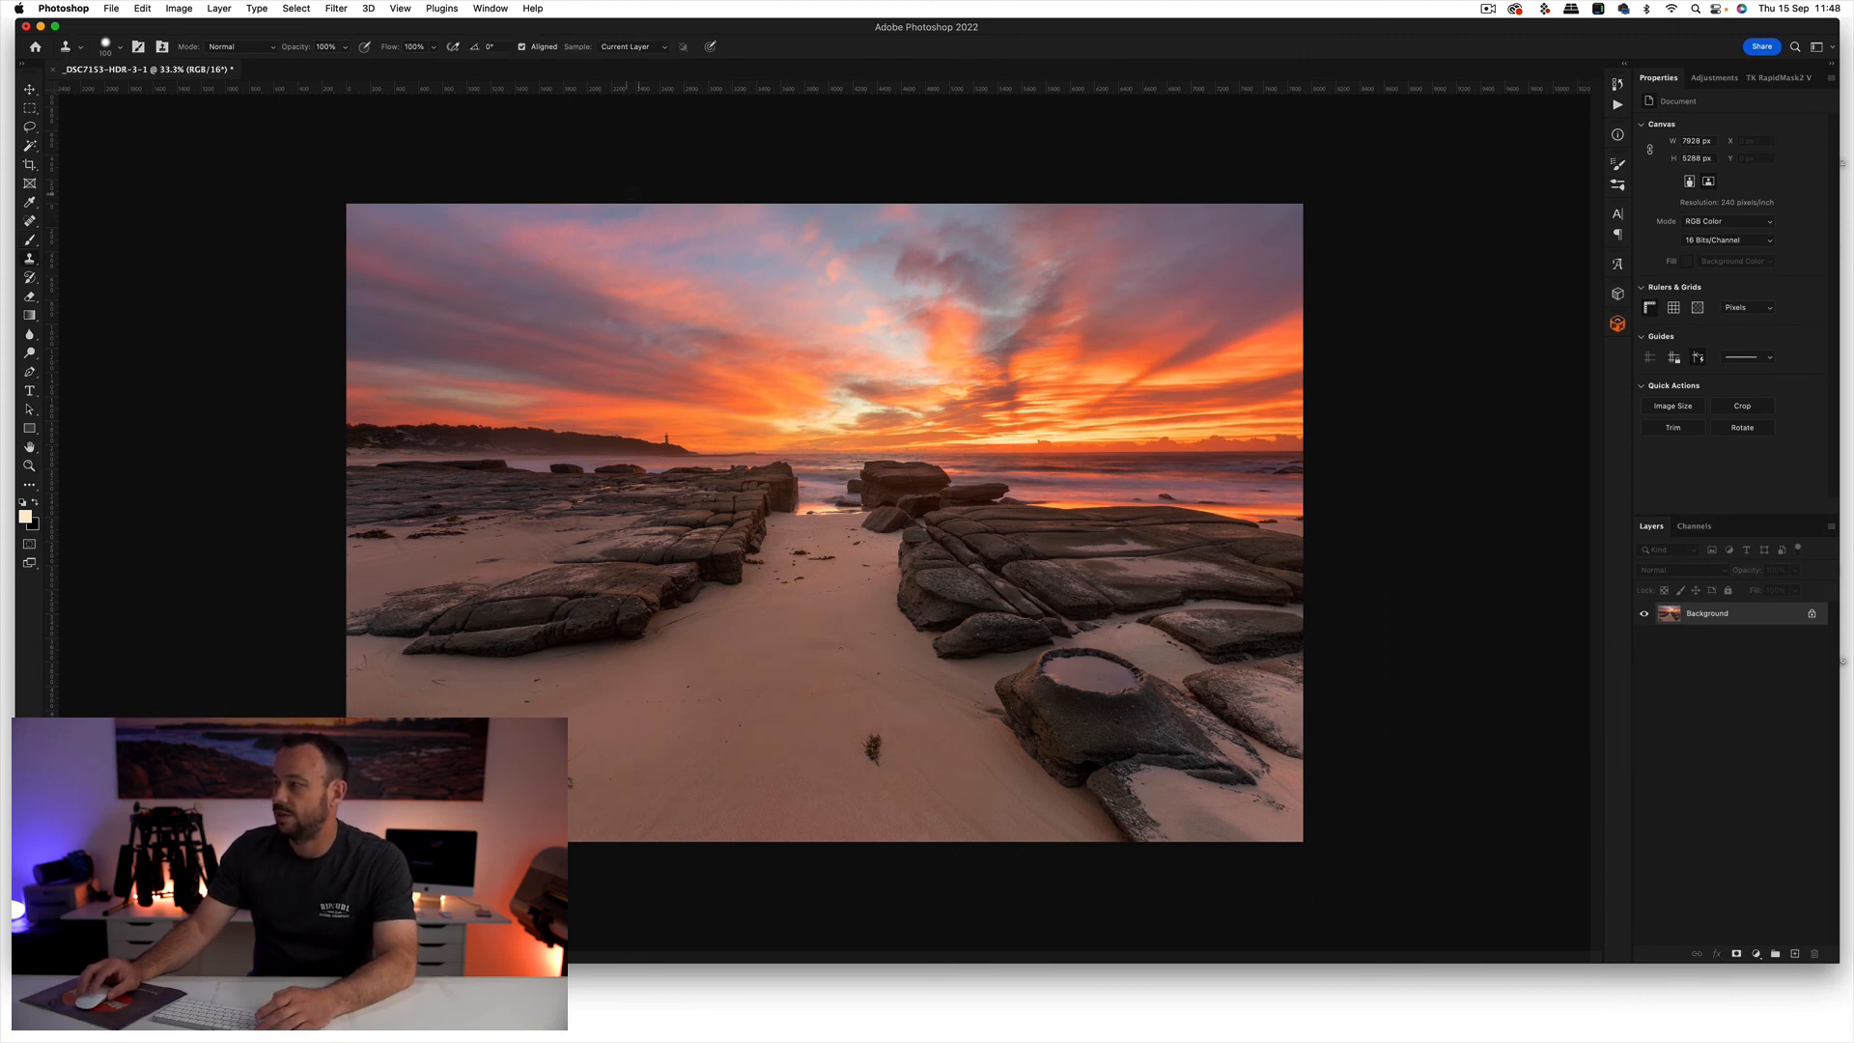
- Add a default Levels layer and a Curves layer with slightly lifted highlights and darkened shadows, and compare the image without the curve
left_click(1754, 955)
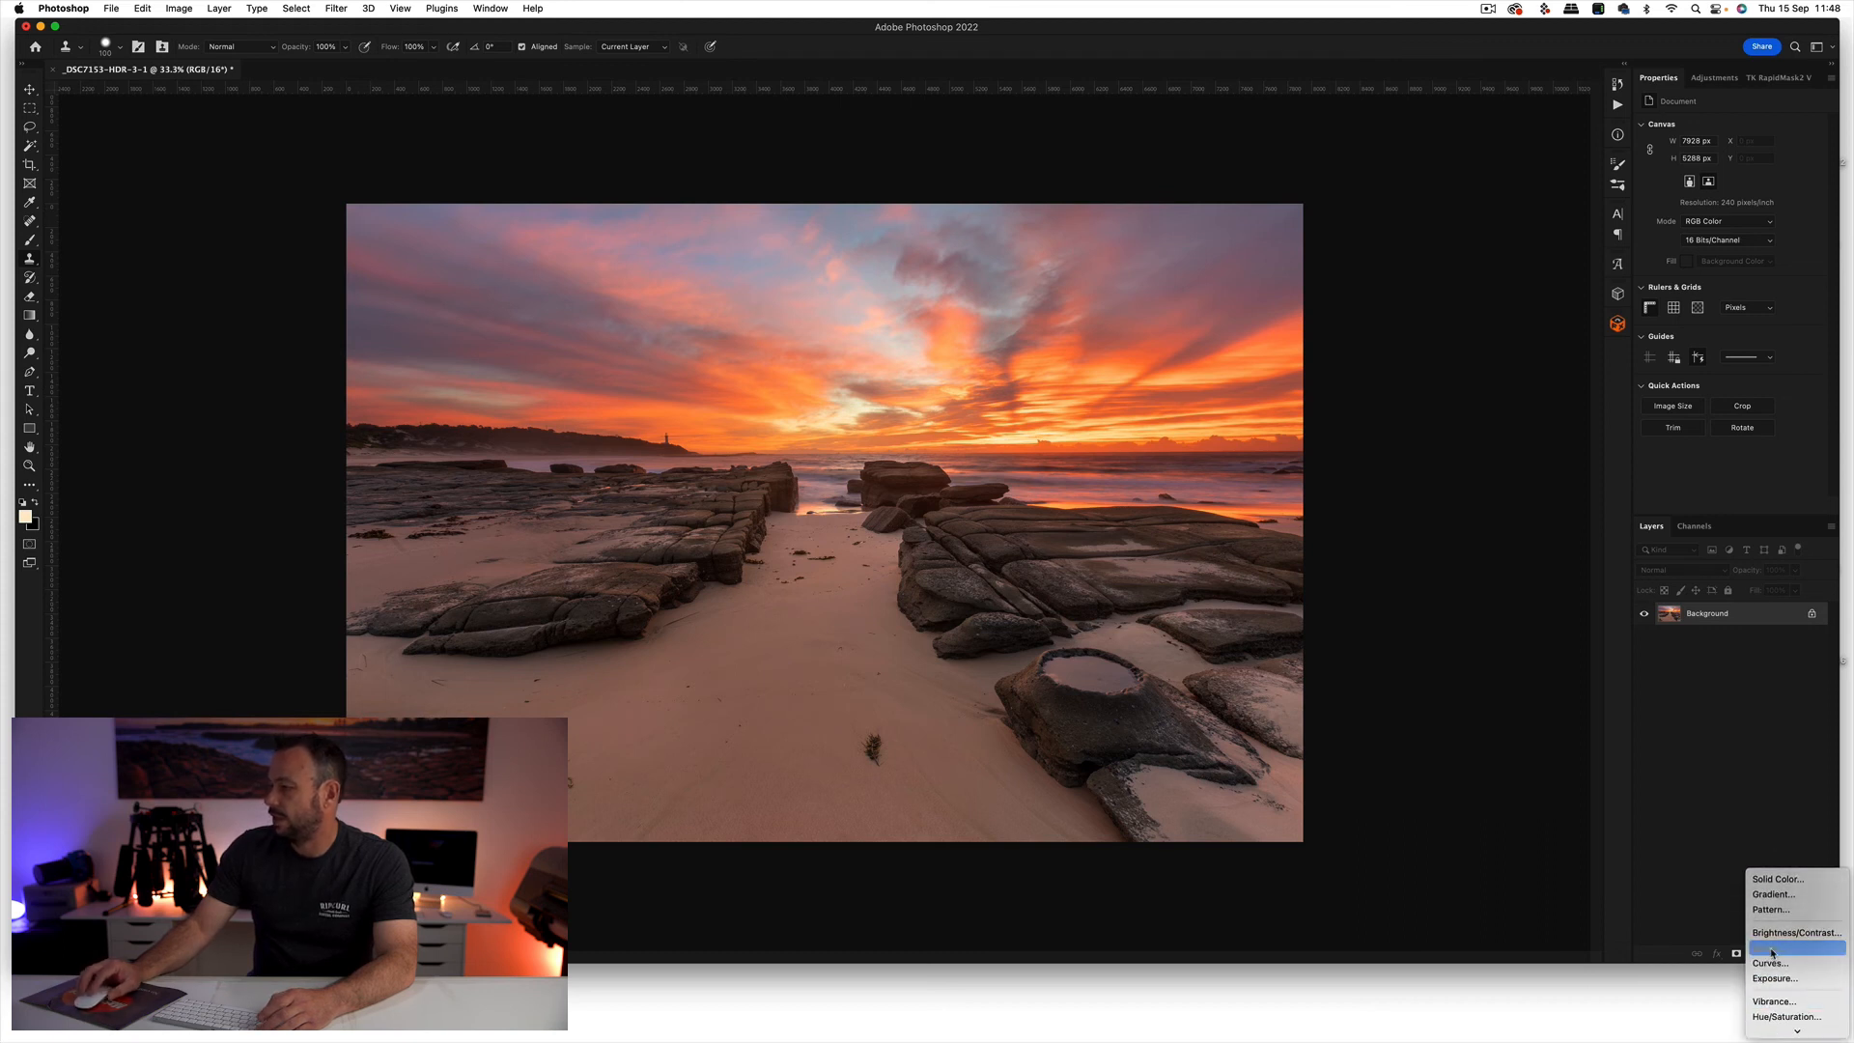
left_click(1581, 851)
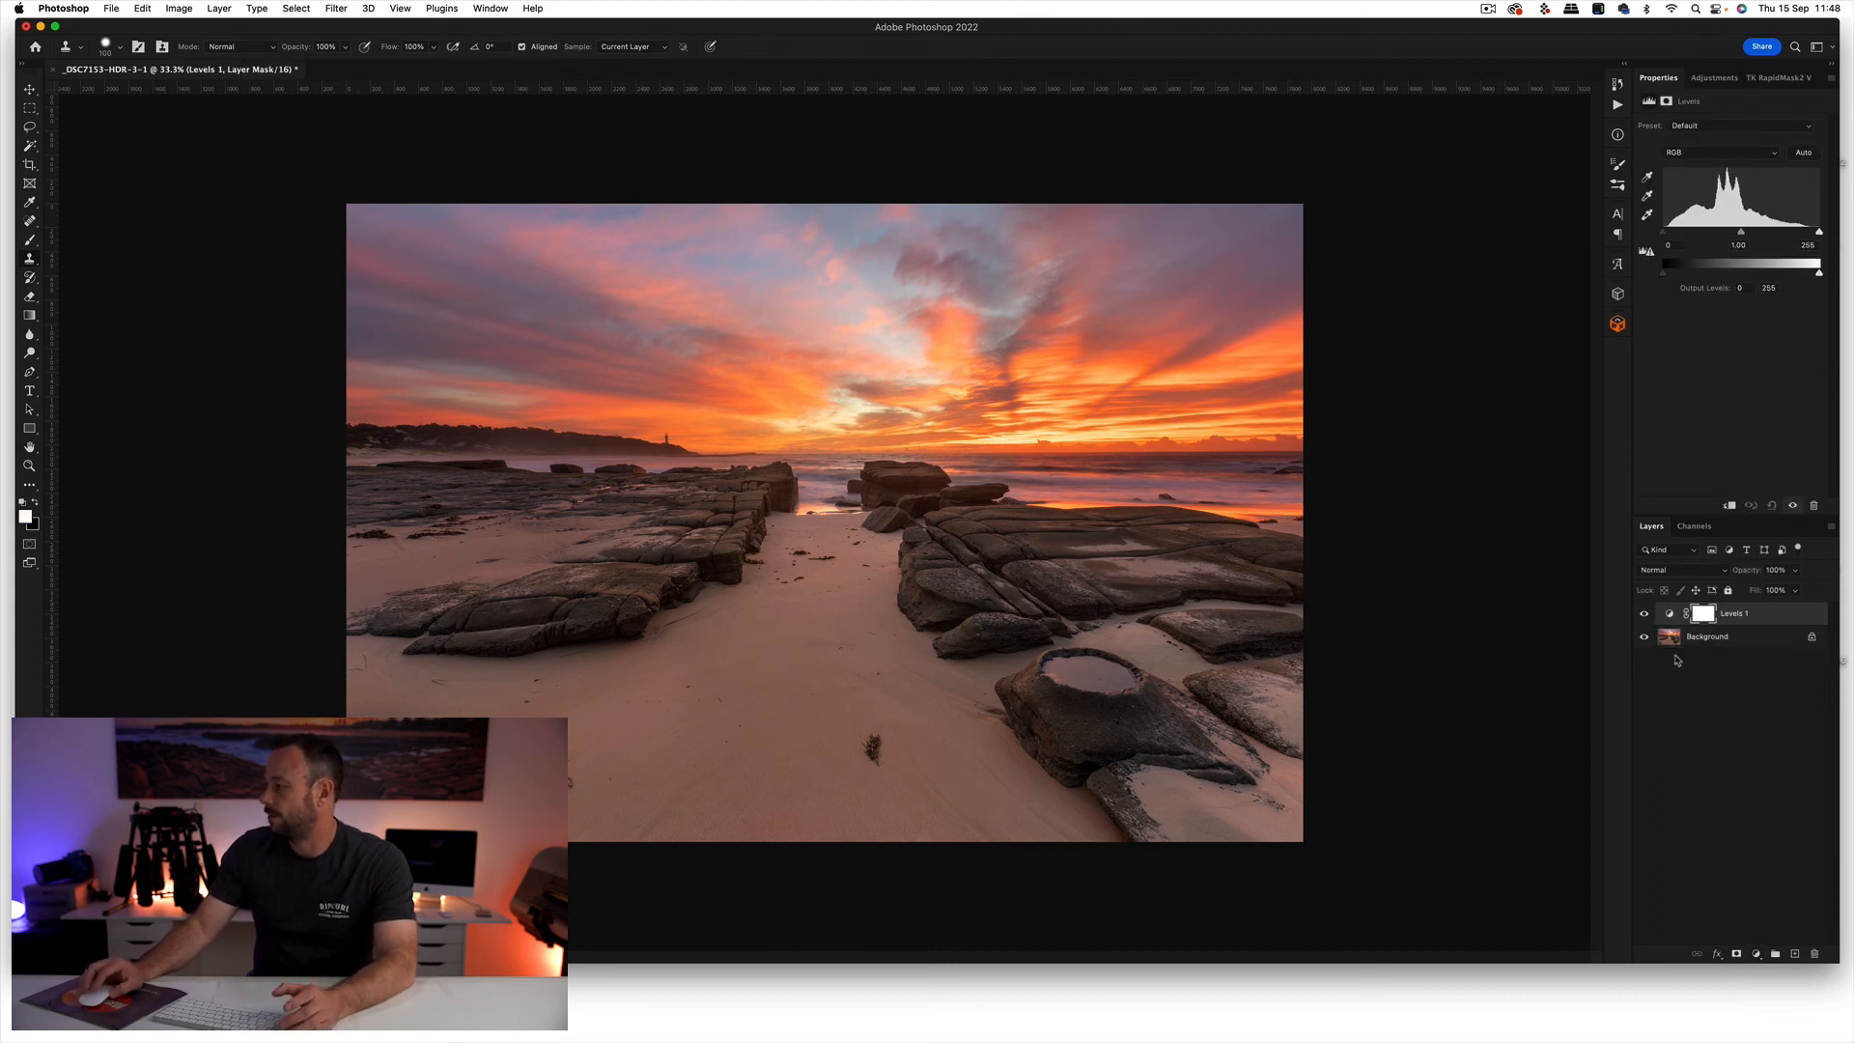
left_click(1757, 955)
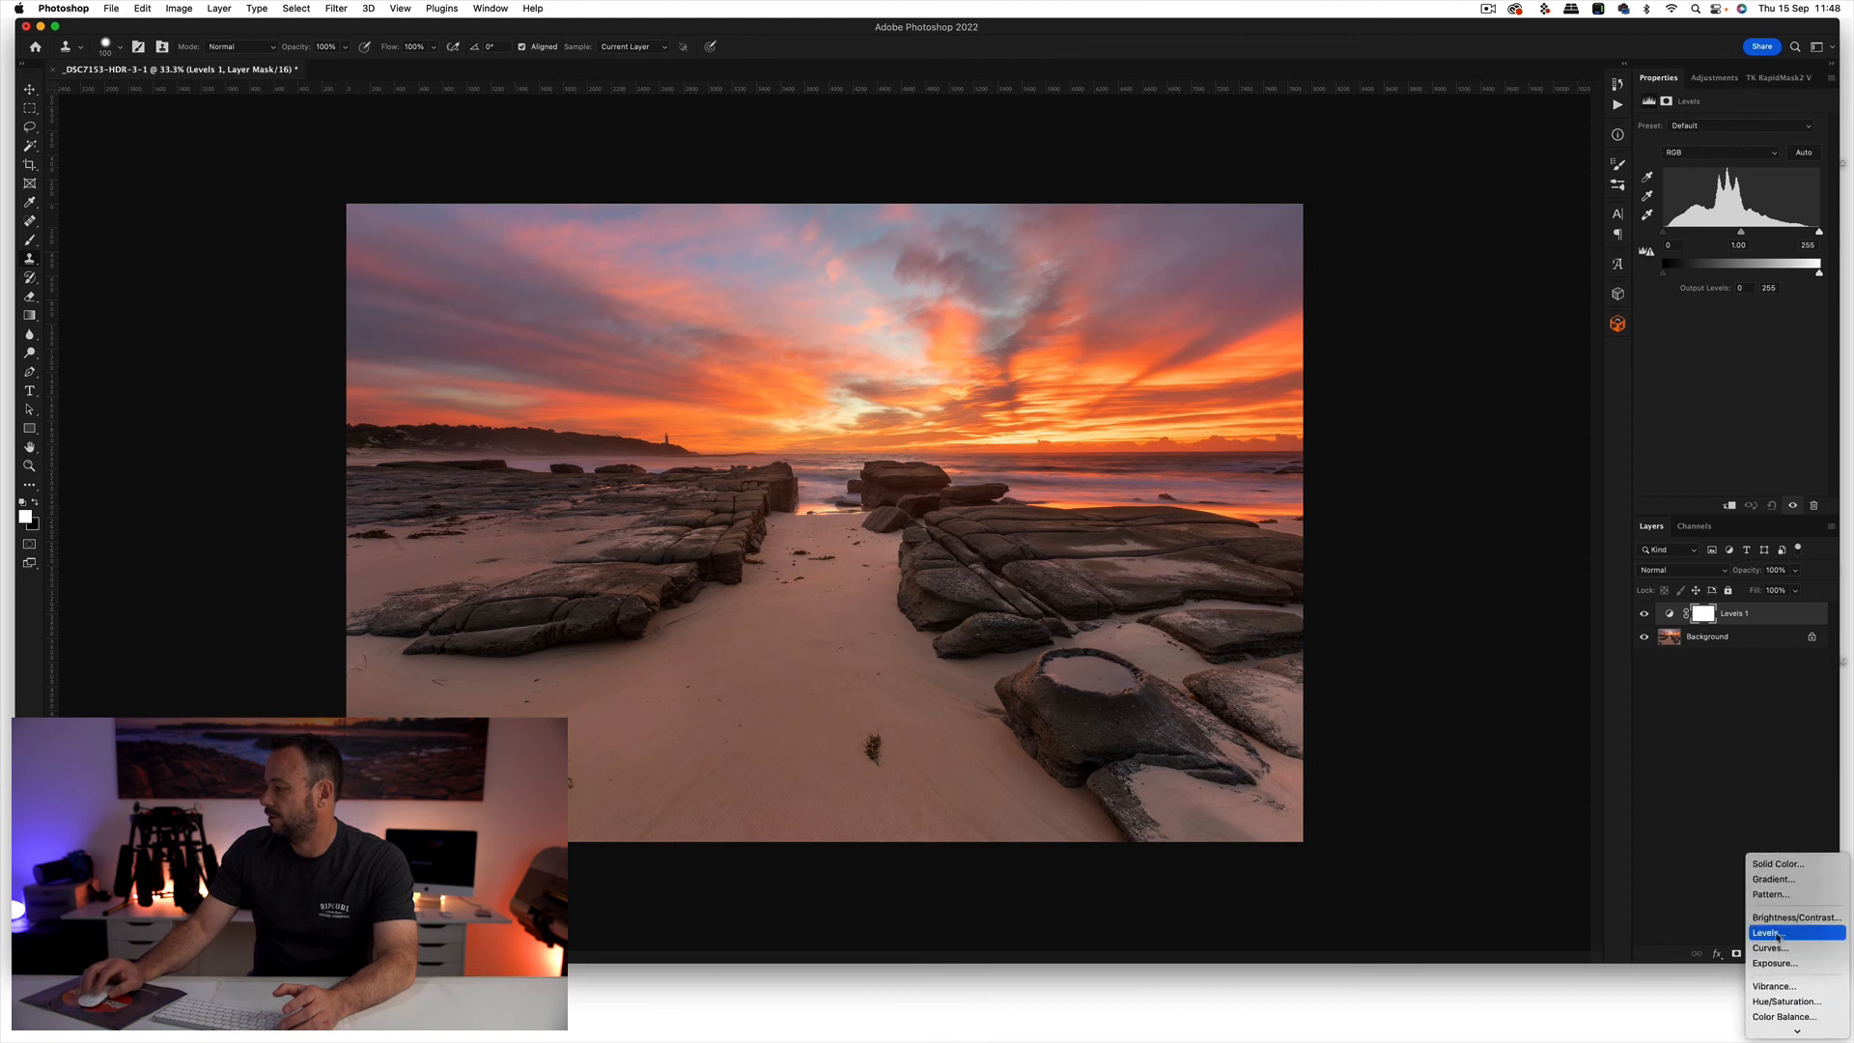
left_click(1774, 950)
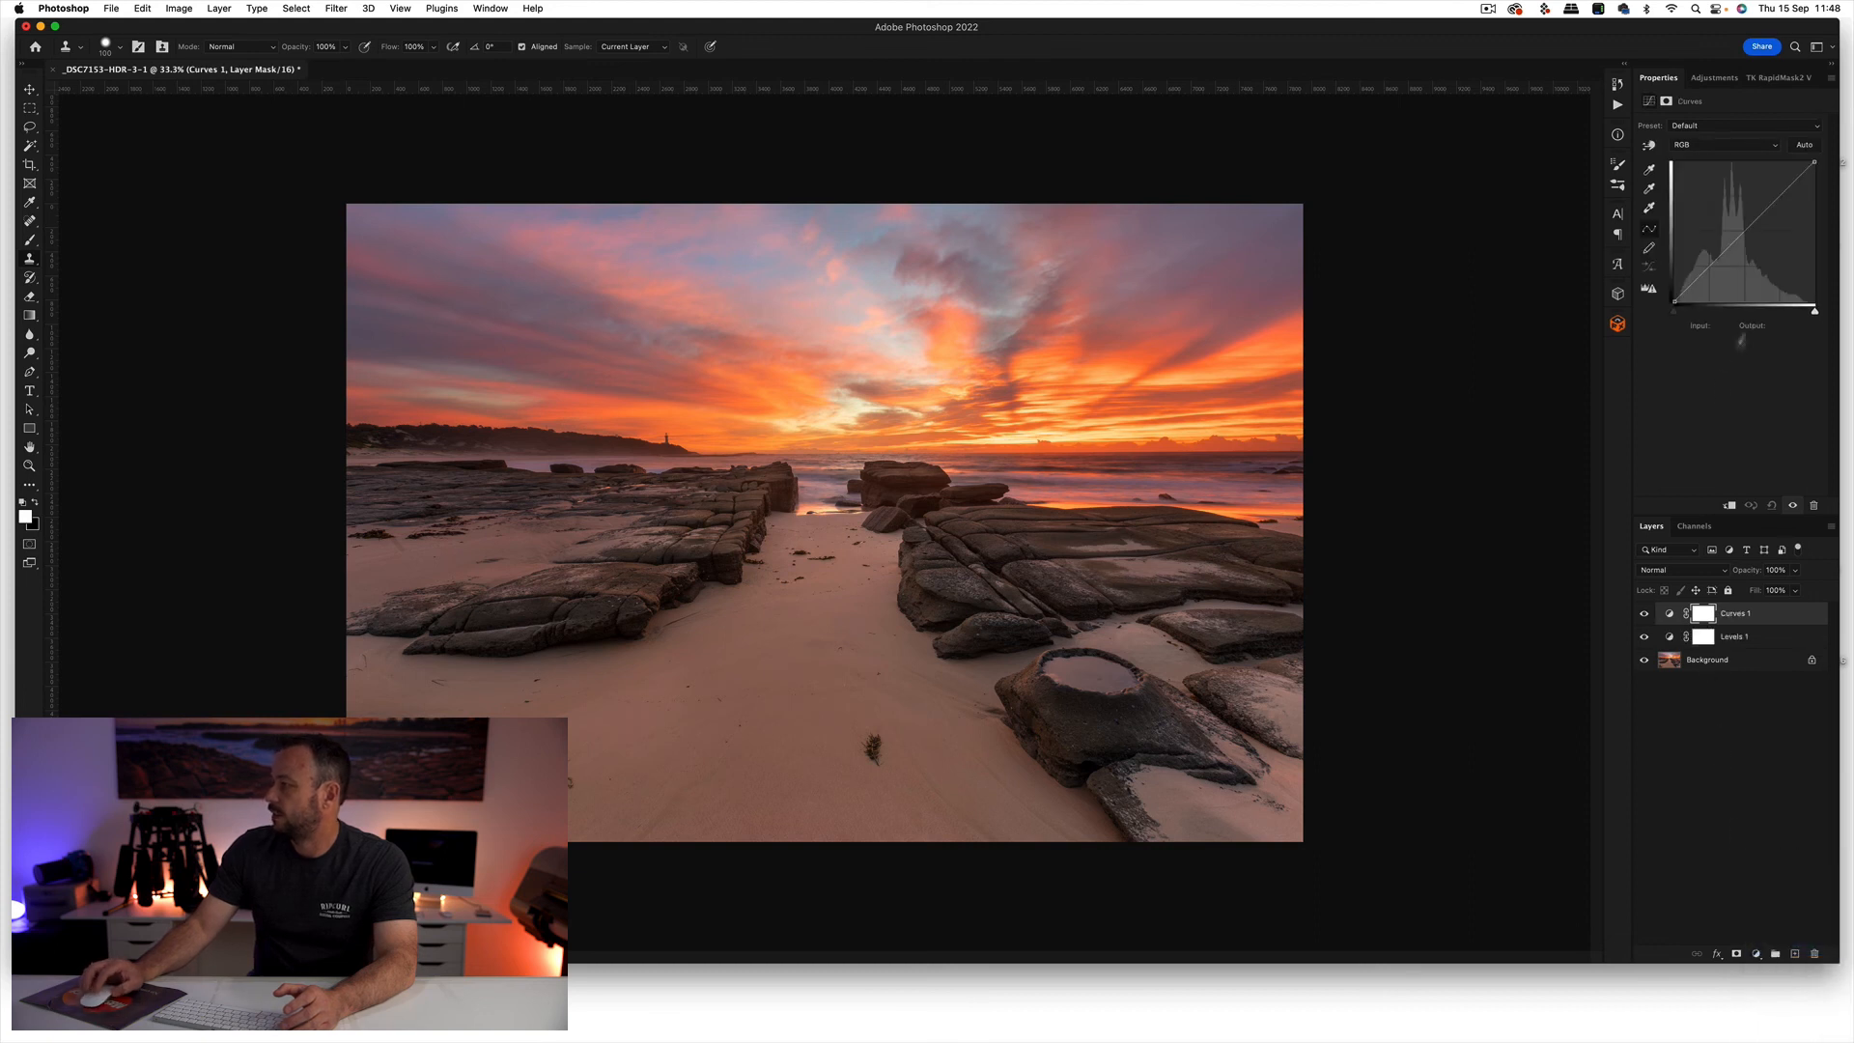
left_click(1777, 200)
left_click_drag(1777, 198, 1776, 196)
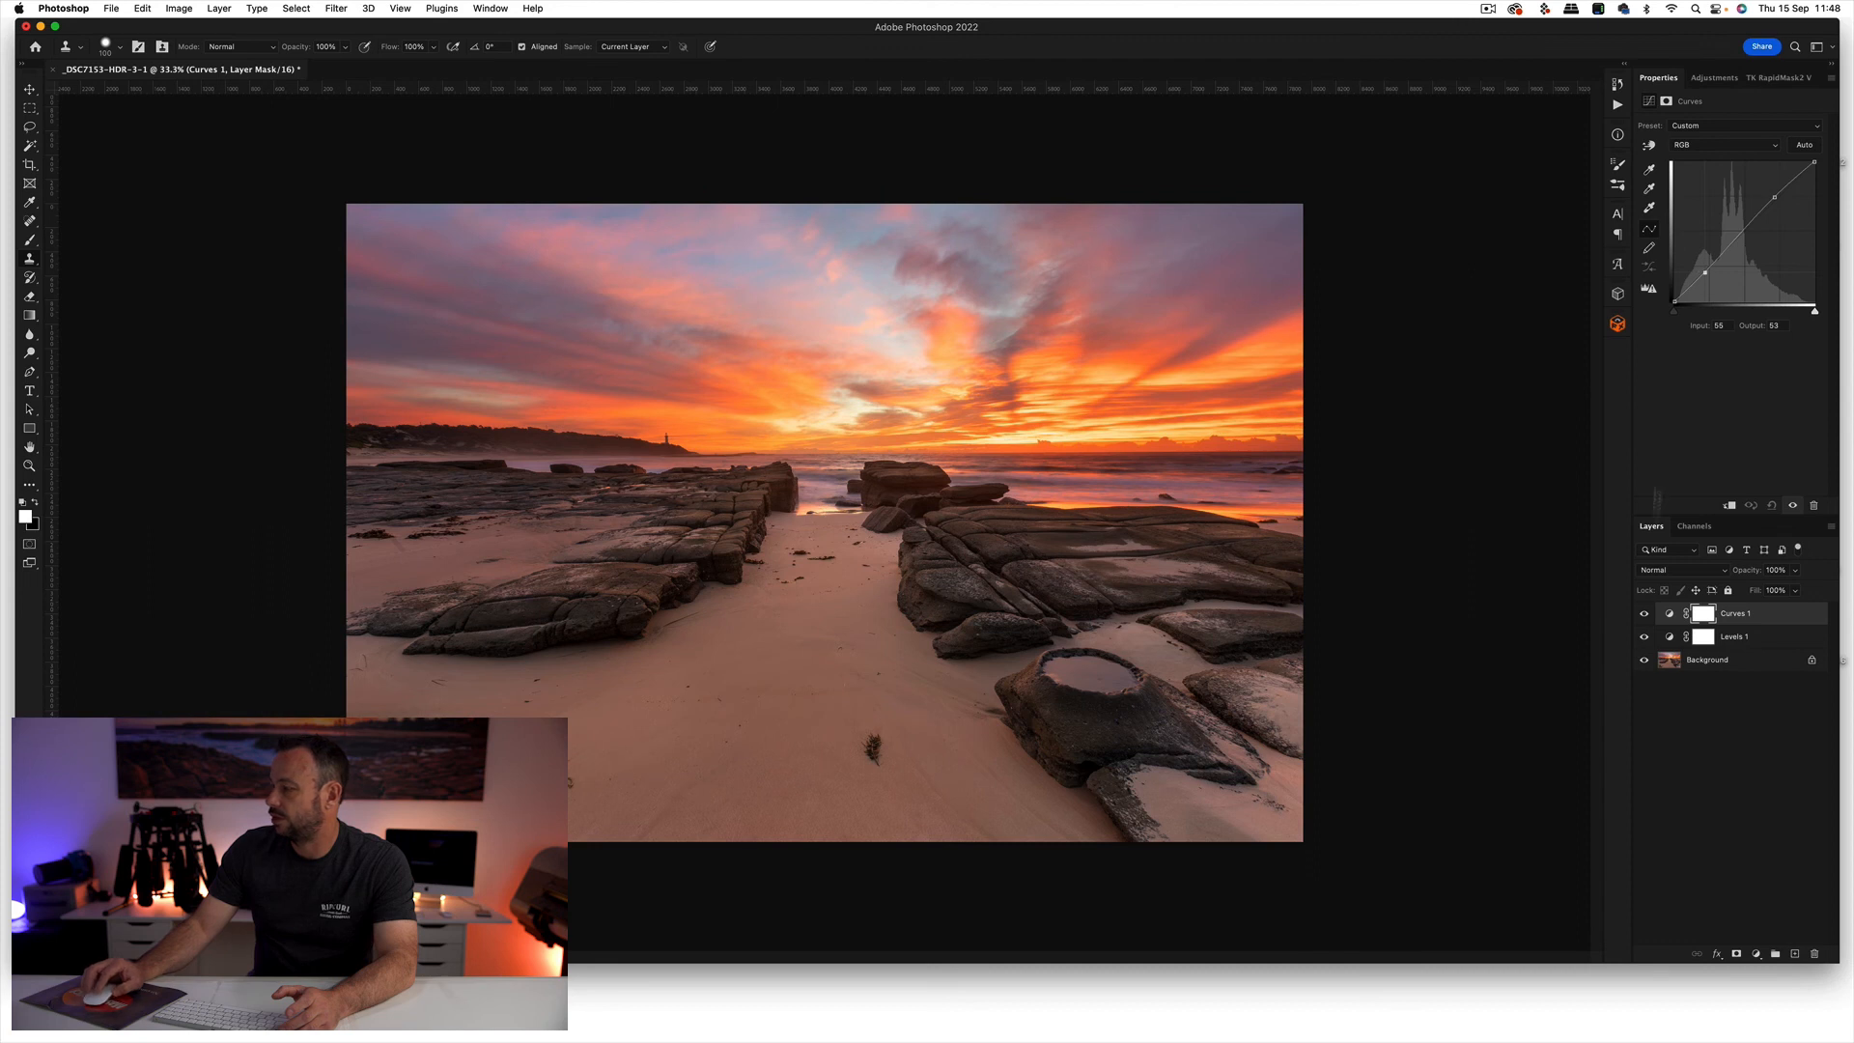
left_click(1644, 615)
left_click(1645, 614)
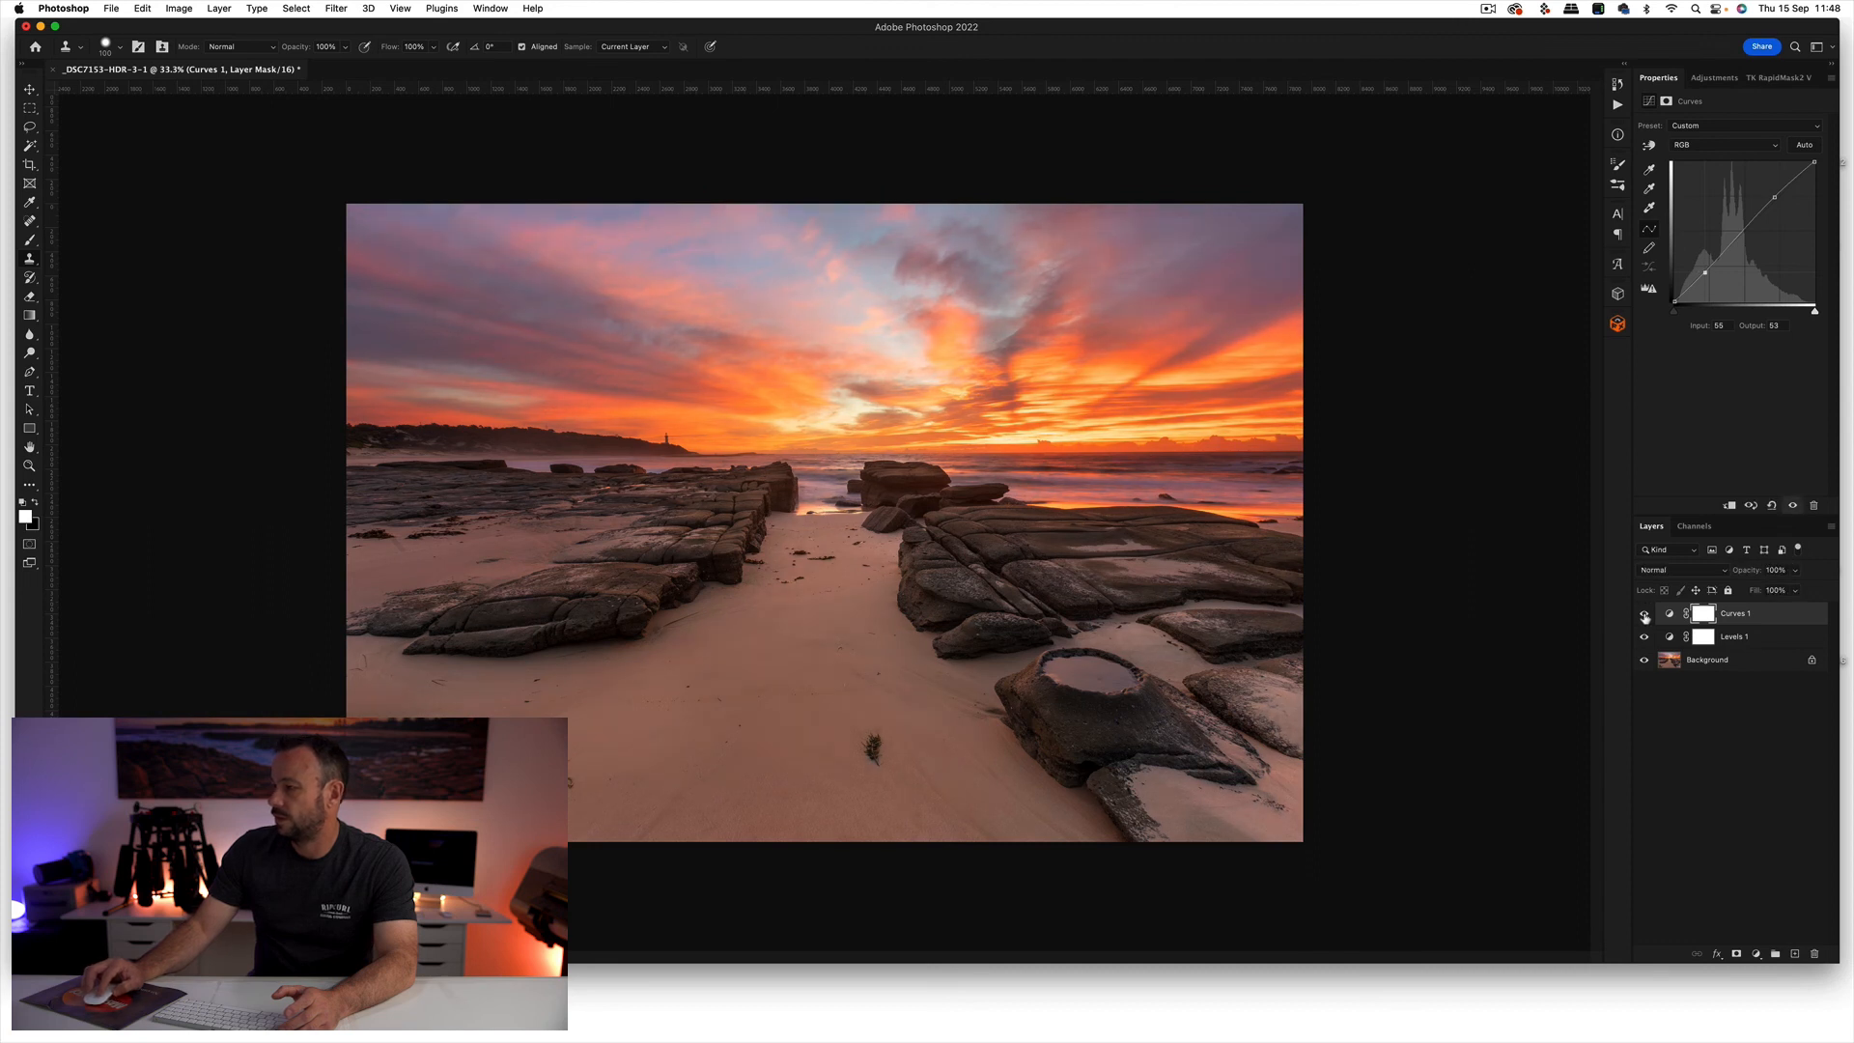
- Flatten the image again and duplicate the background onto a new layer
left_click(1830, 528)
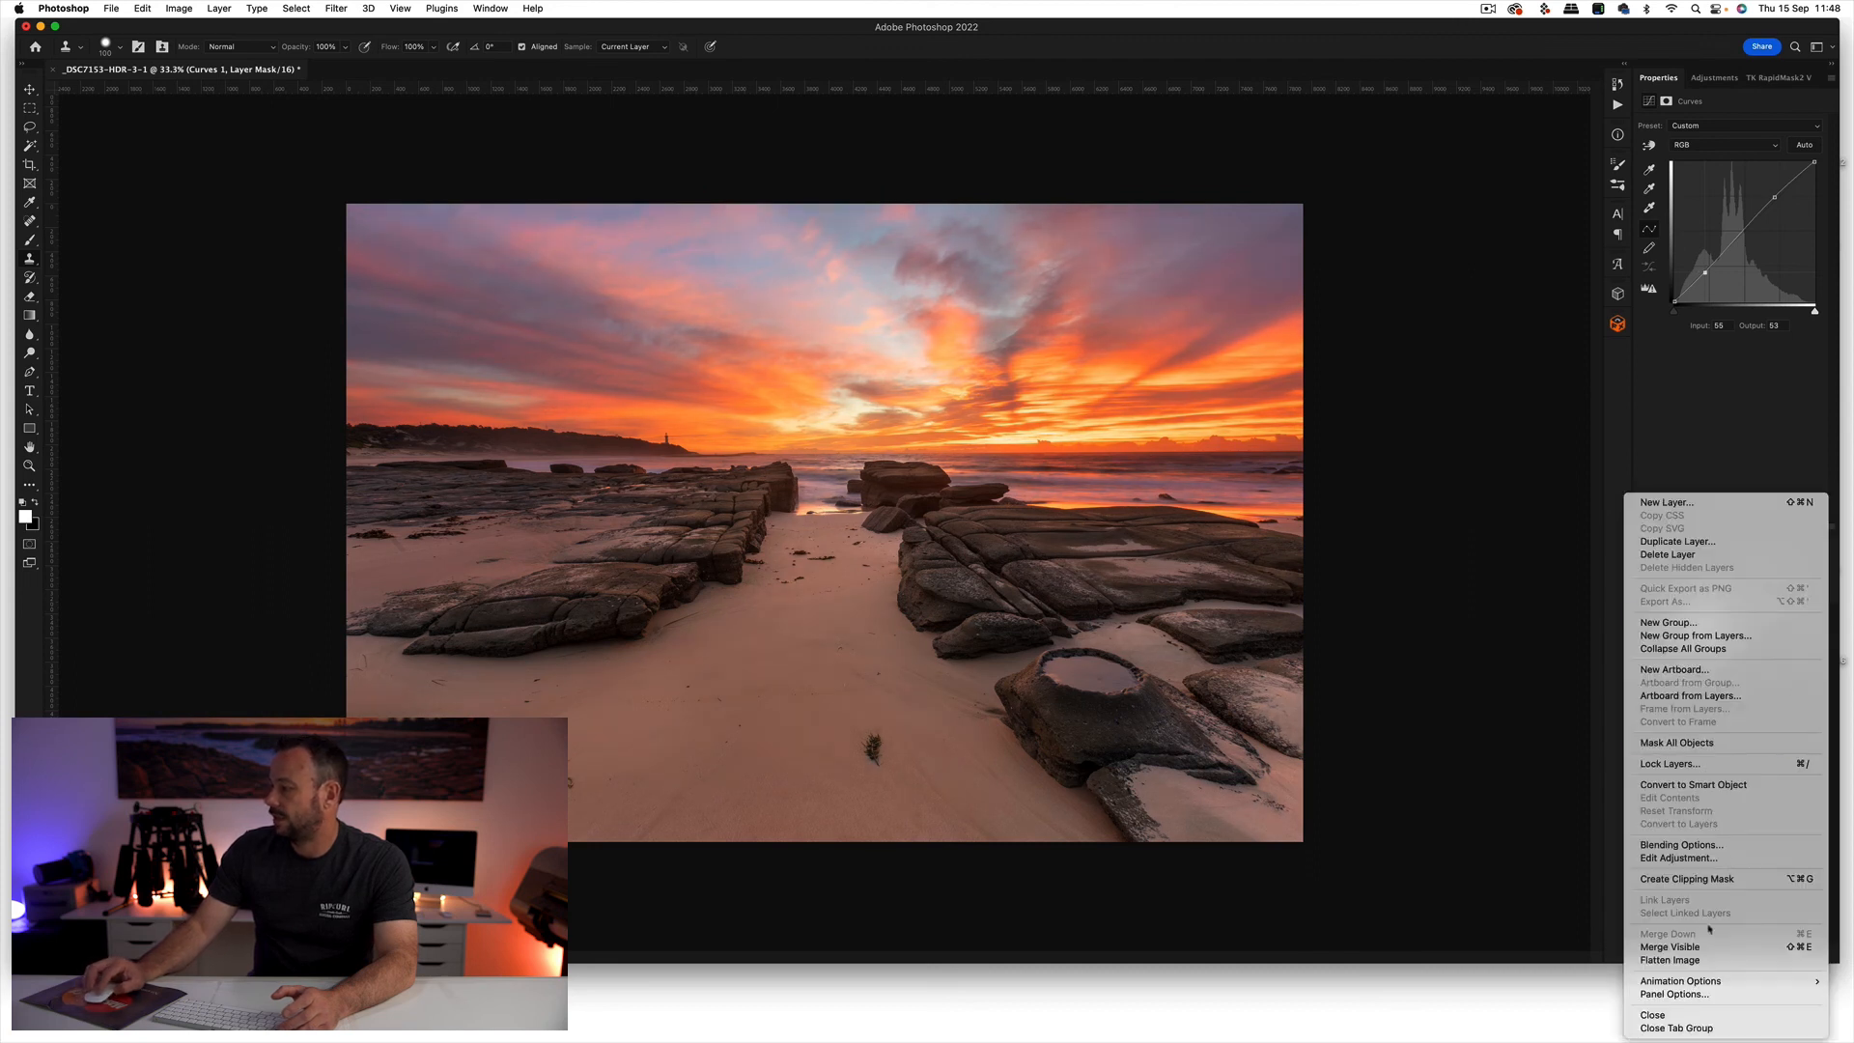
left_click(1706, 961)
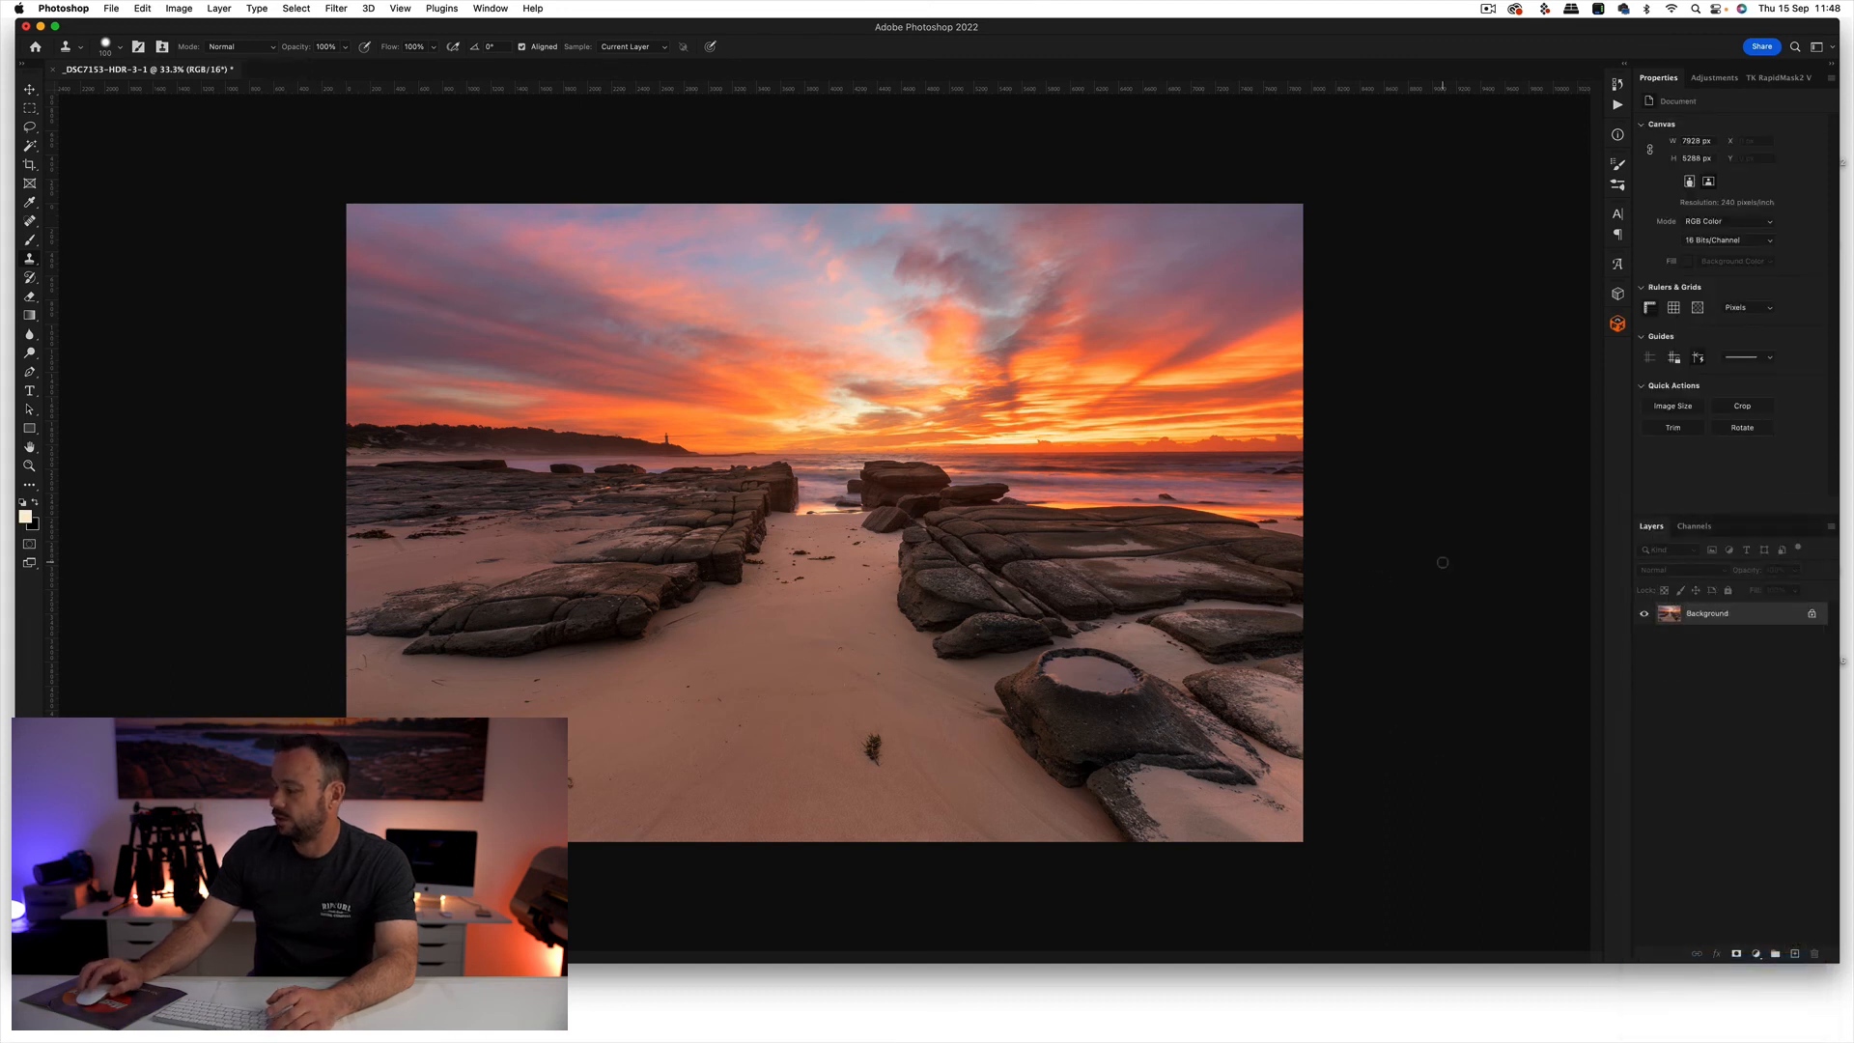
key("super+j")
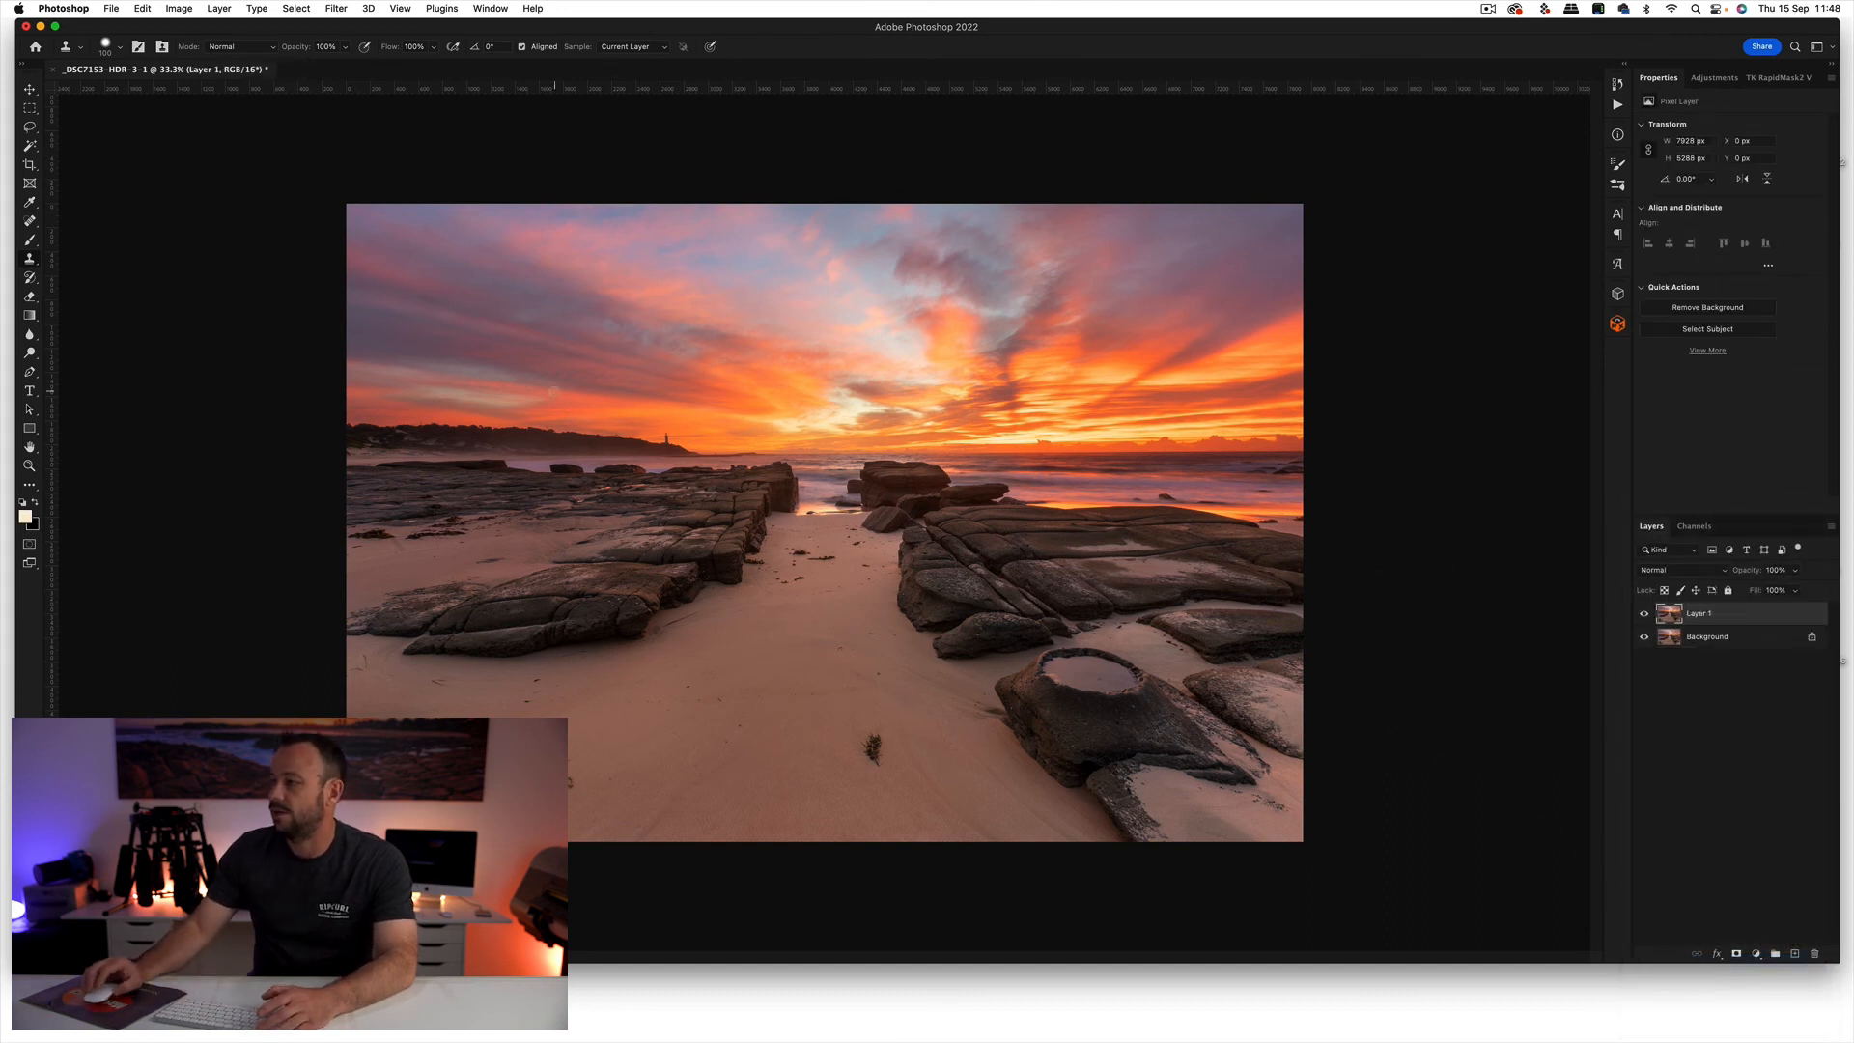
- Sharpen the duplicated layer with Unsharp Mask at 41% amount and 3.6 pixels radius, previewing the effect on the rocks
left_click(336, 8)
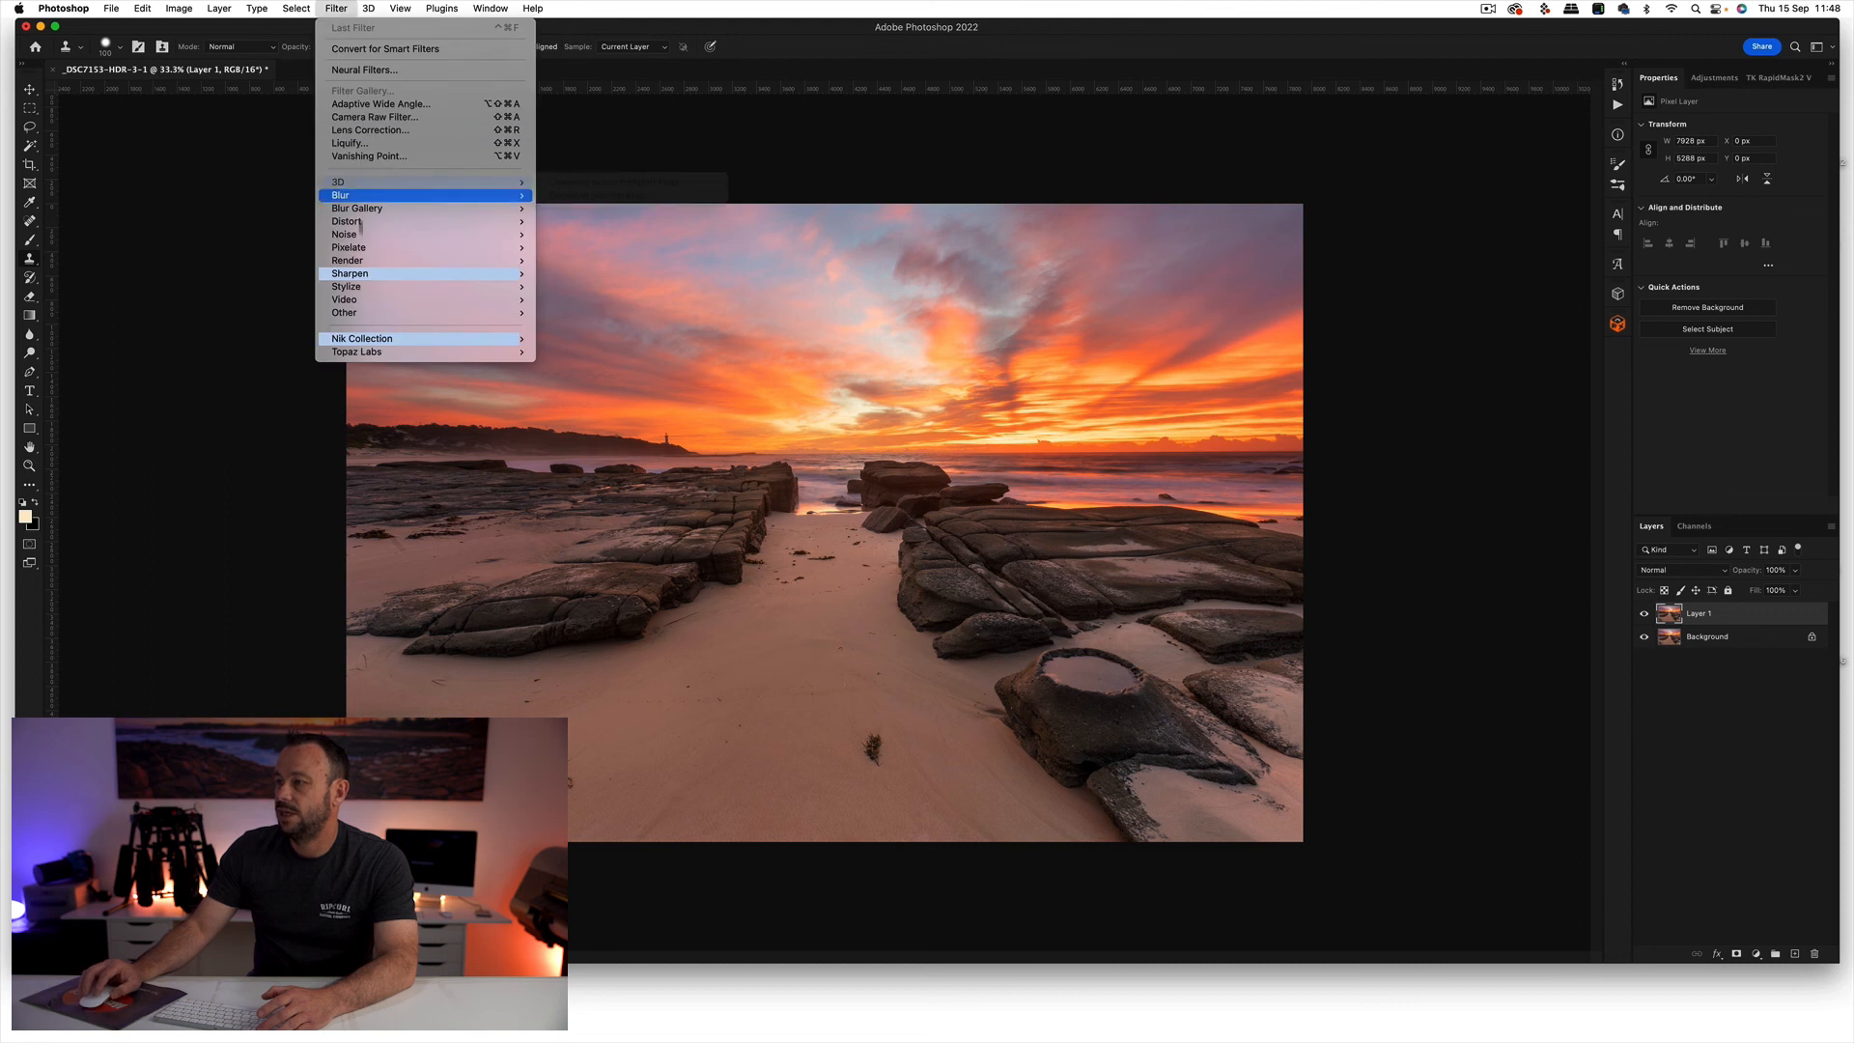
mouse_move(373, 276)
left_click(584, 313)
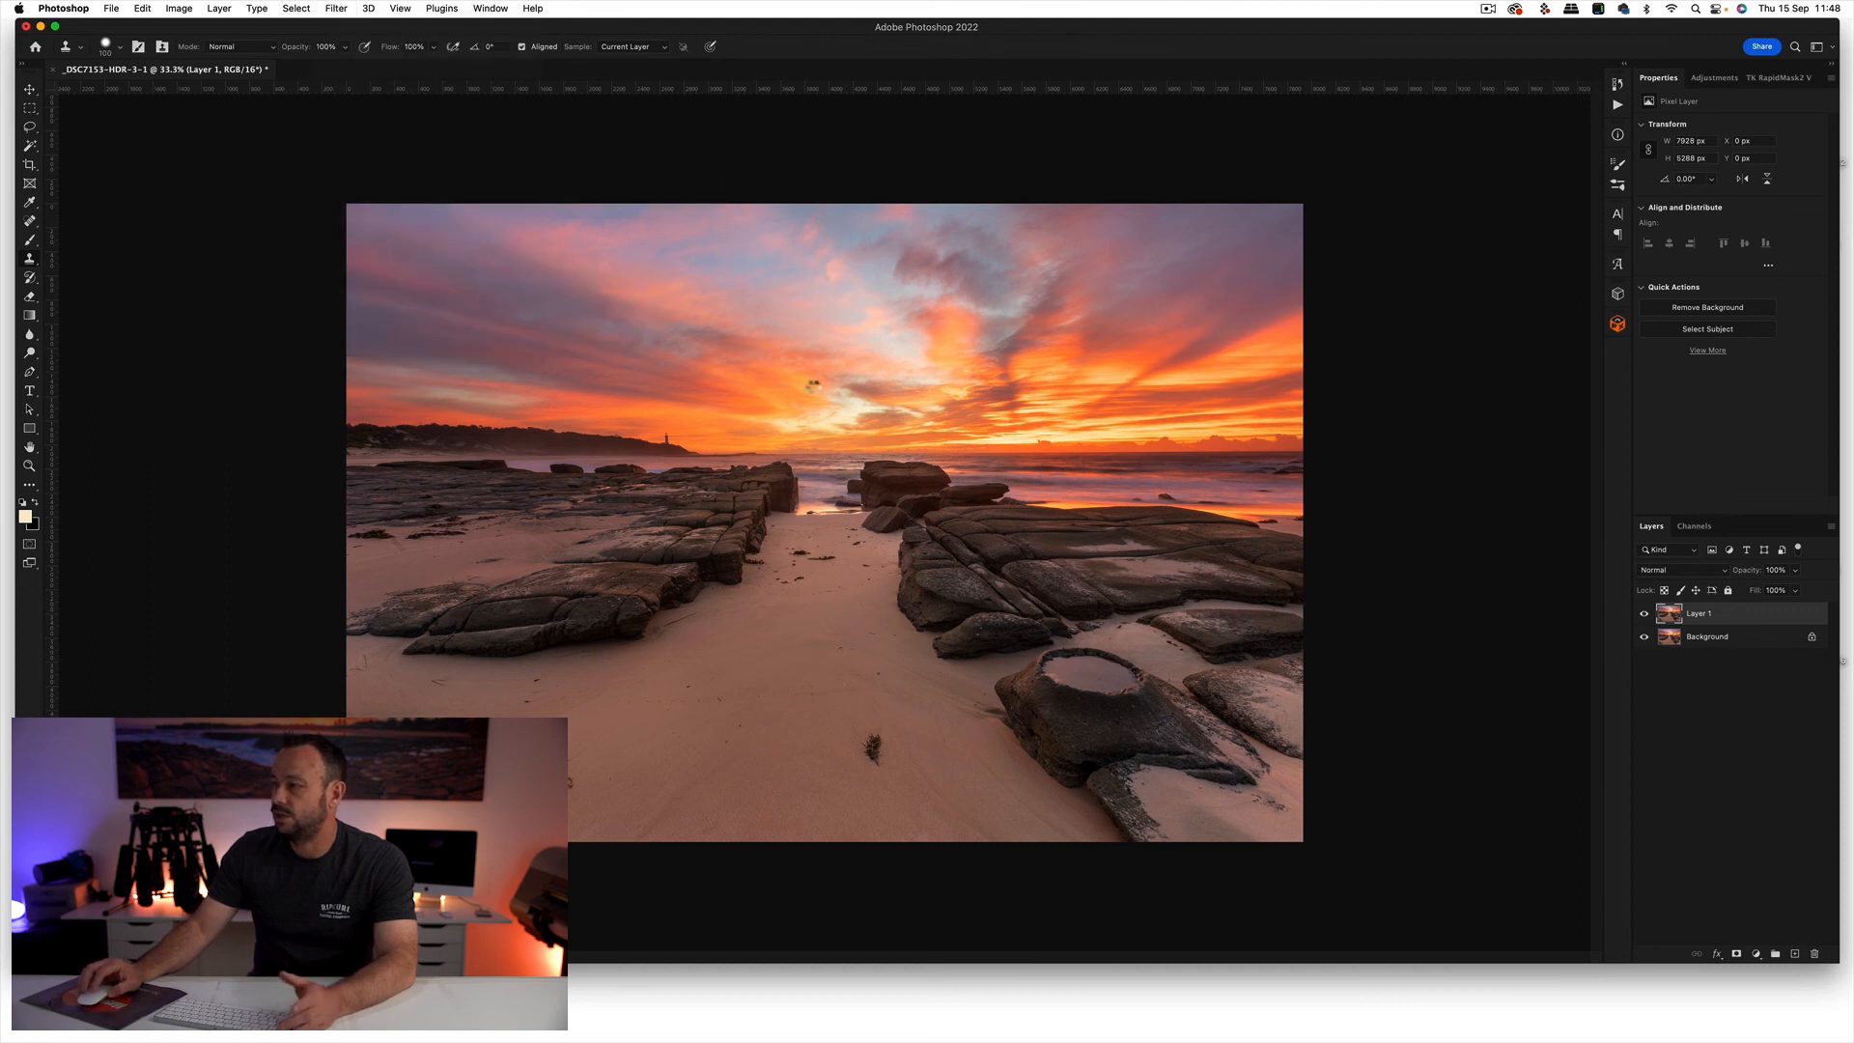
left_click_drag(303, 288, 520, 286)
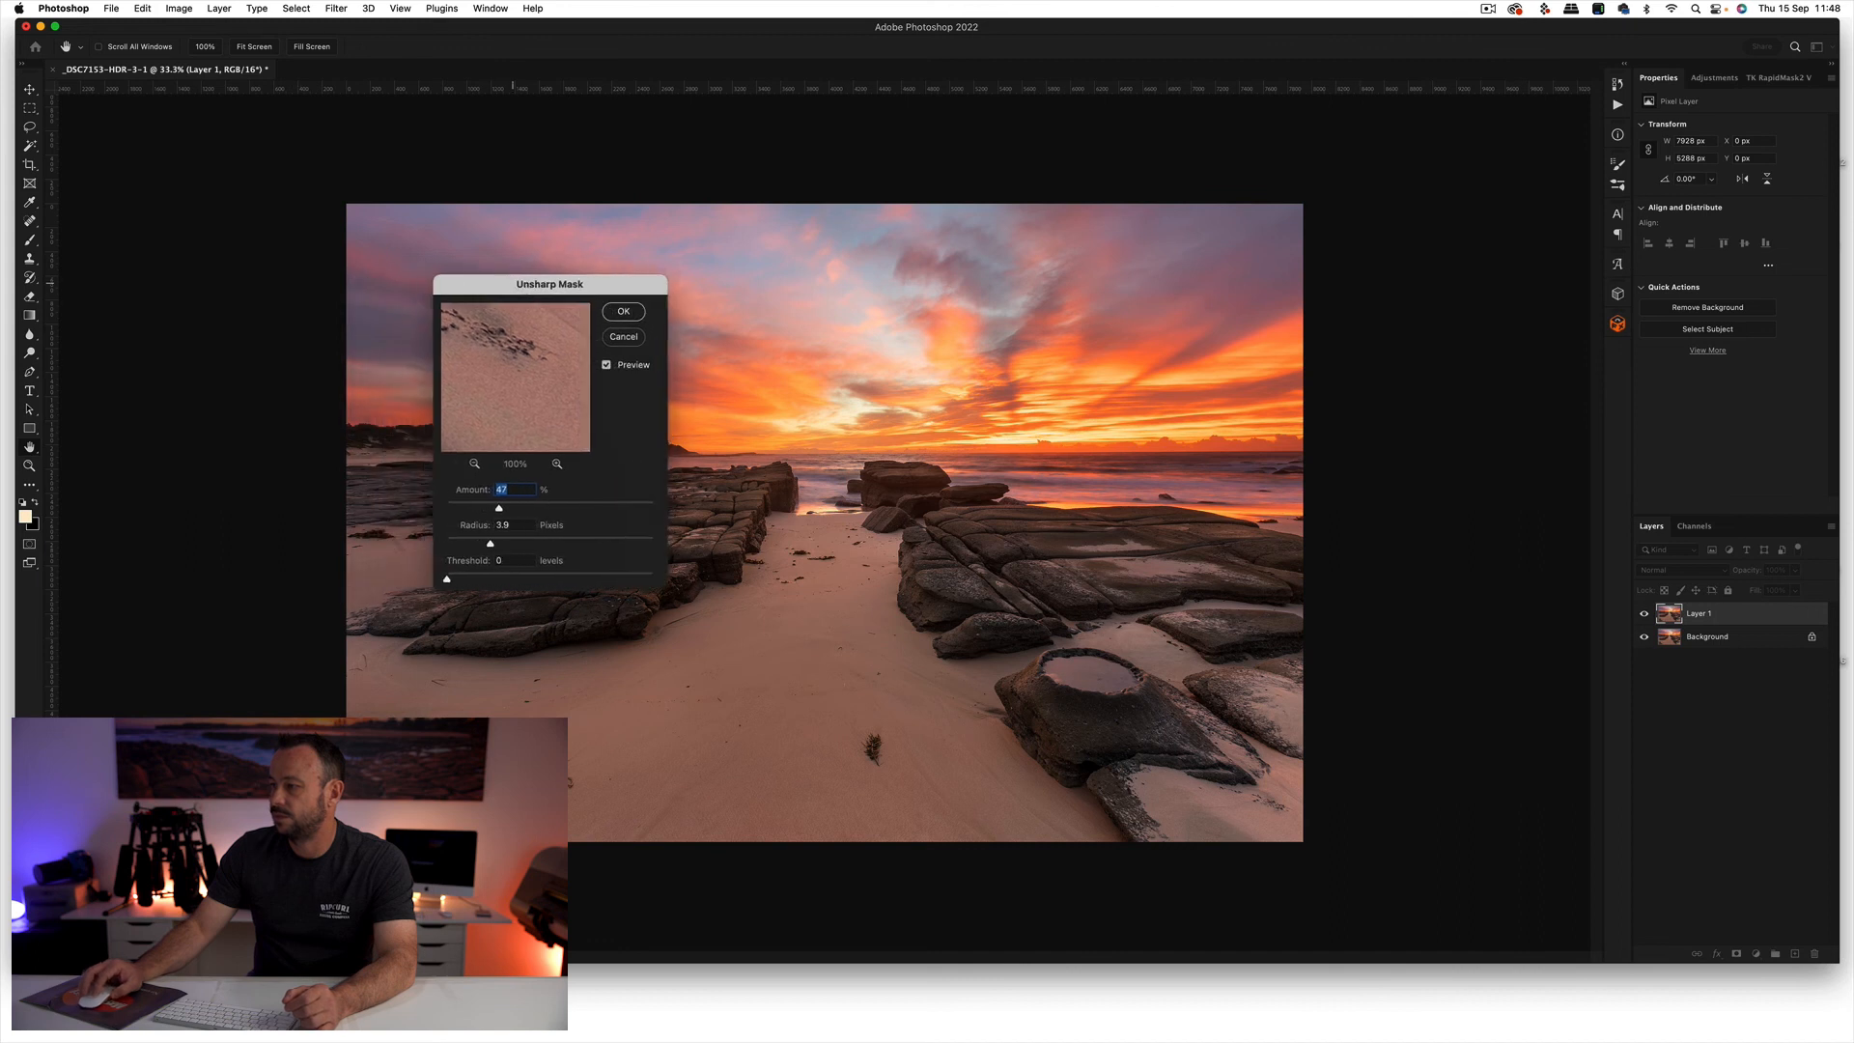
left_click(750, 502)
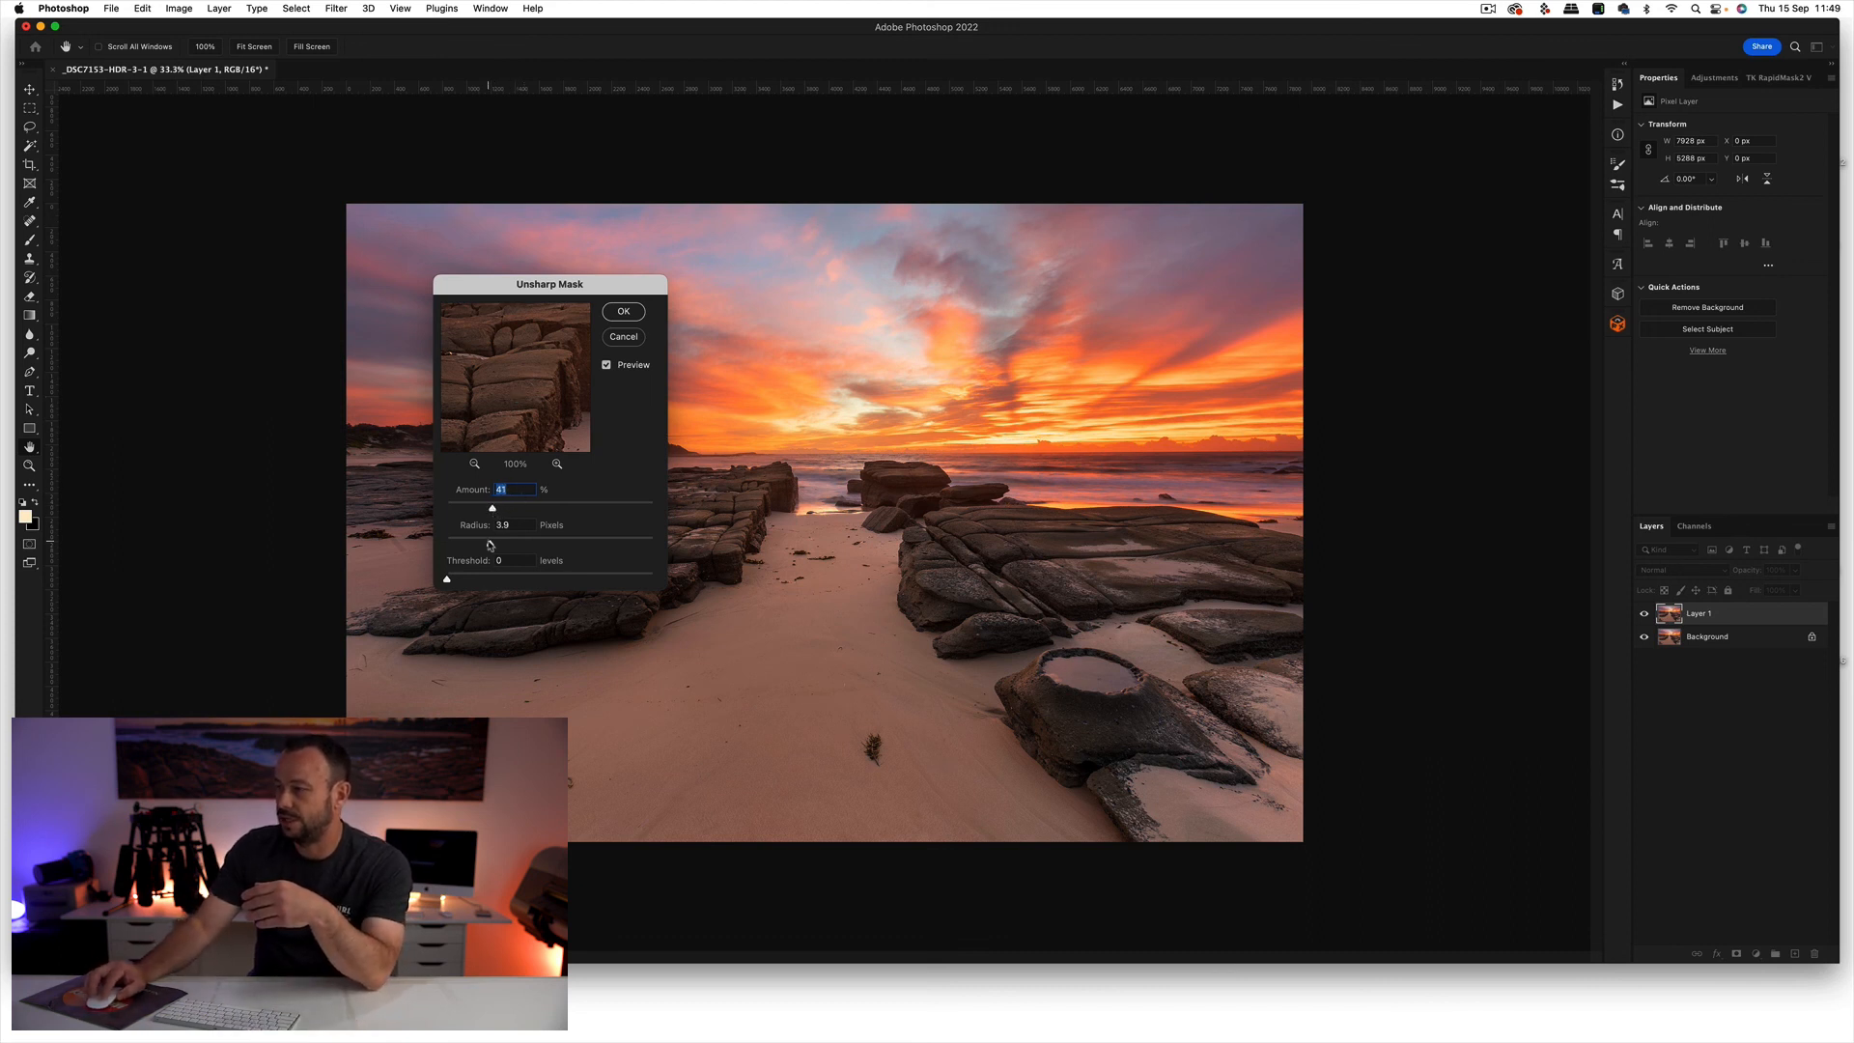
key("Tab")
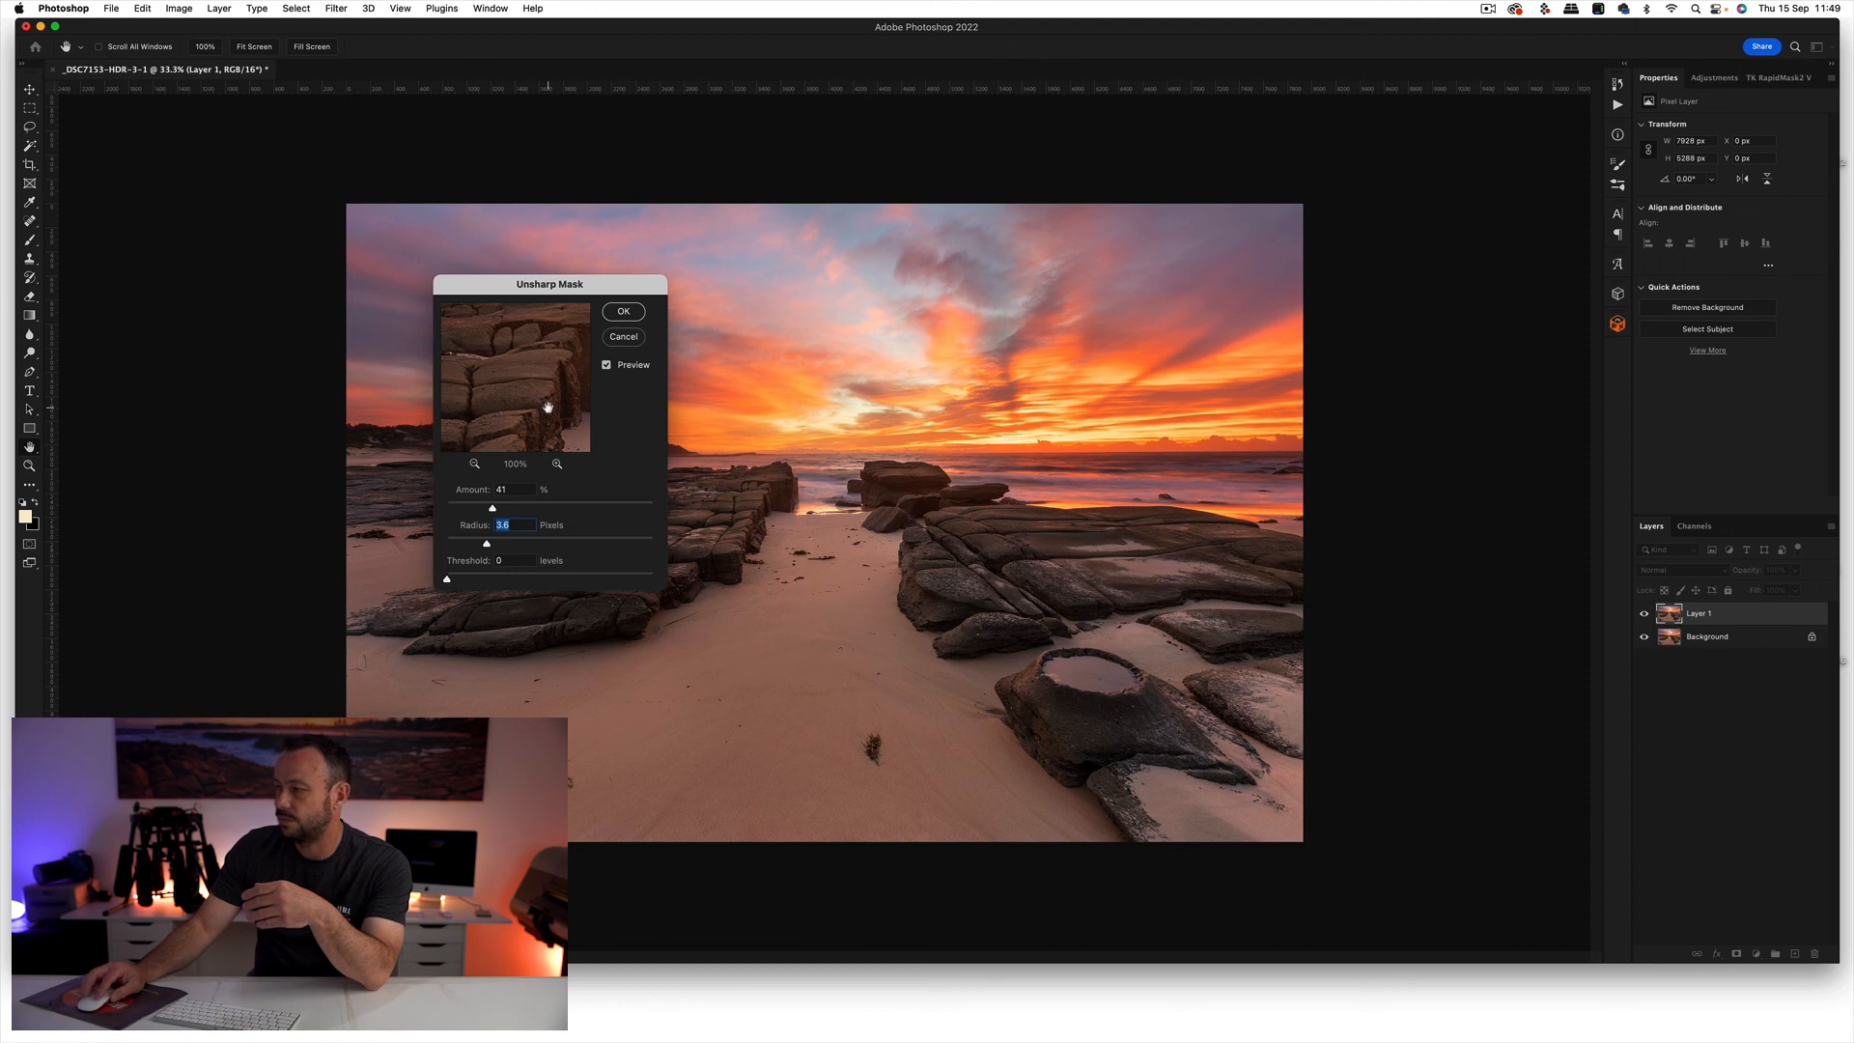
left_click(625, 310)
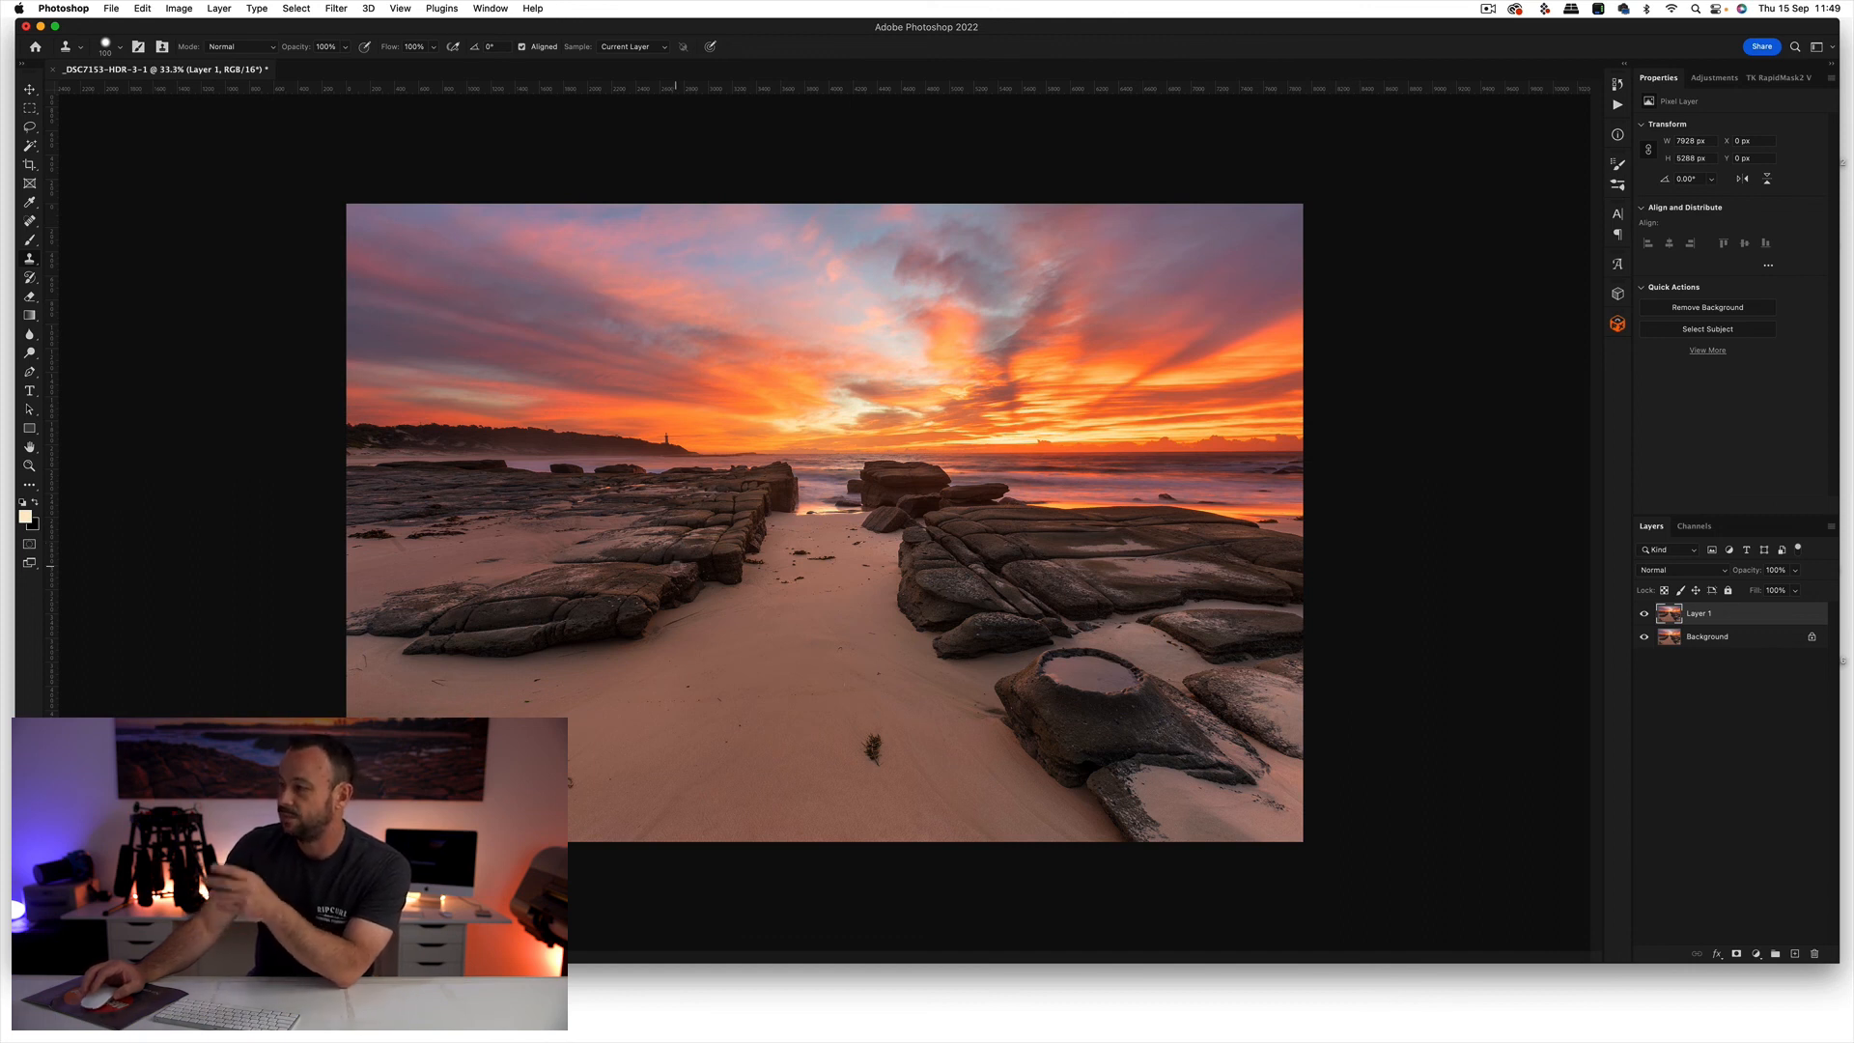
- Activate the Move tool and merge the sharpened layer down into the background
key("v")
key("super+e")
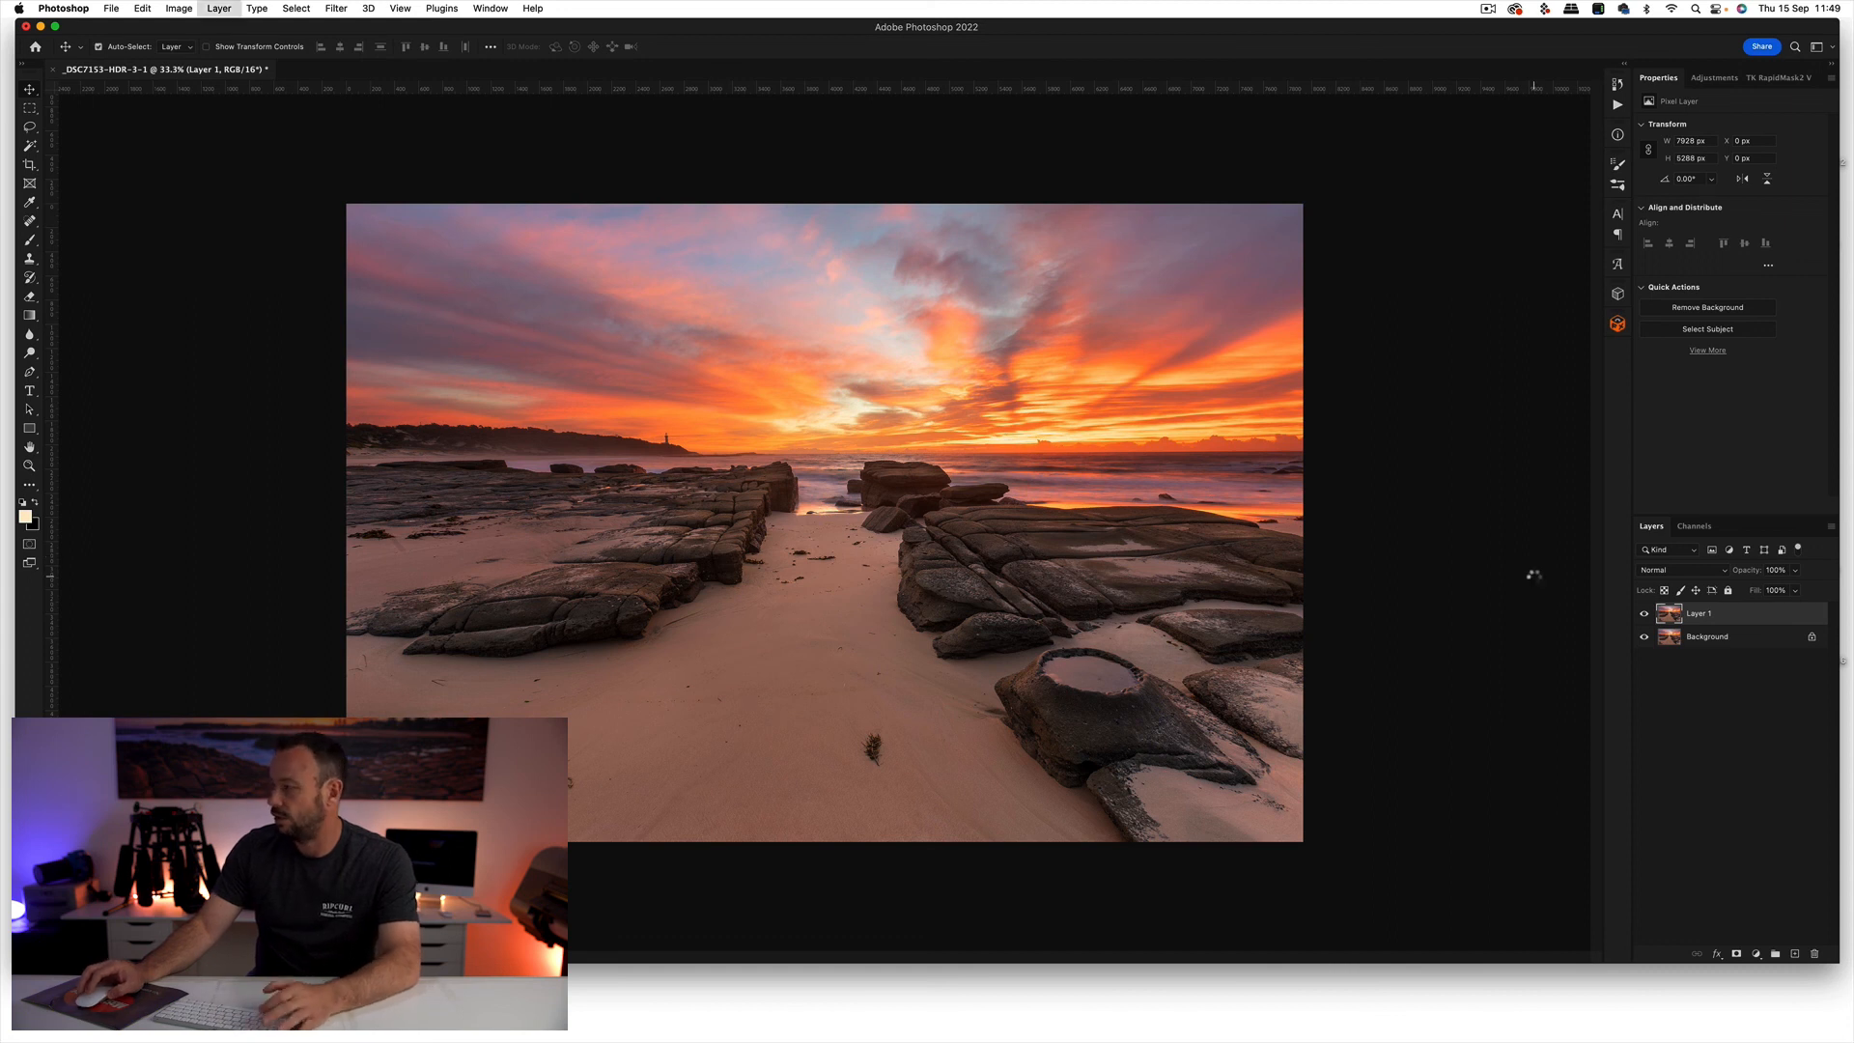